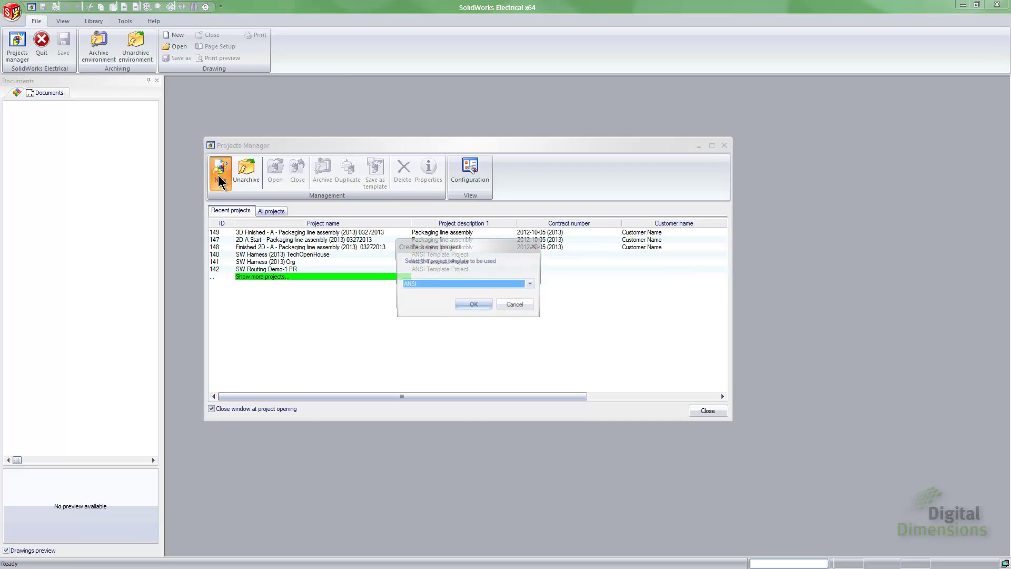
Create a new project from the ANSI template with English as the project language
left_click(533, 285)
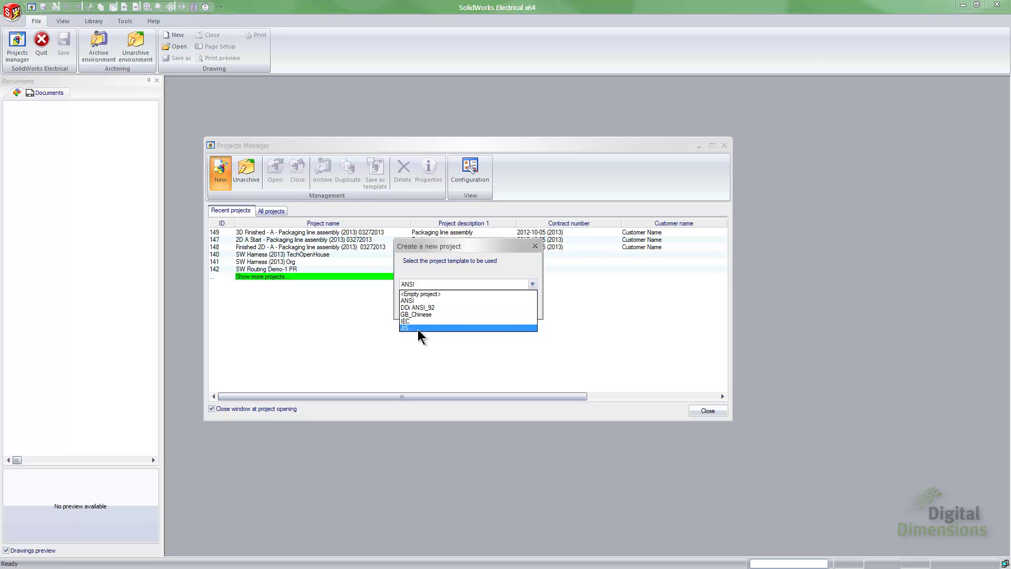
left_click(422, 301)
left_click(474, 307)
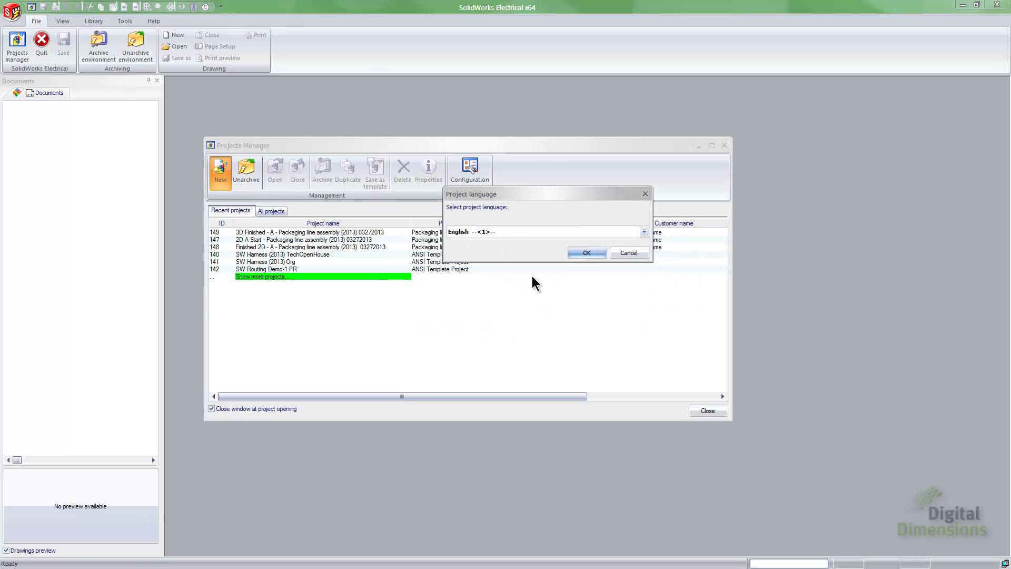
left_click(587, 253)
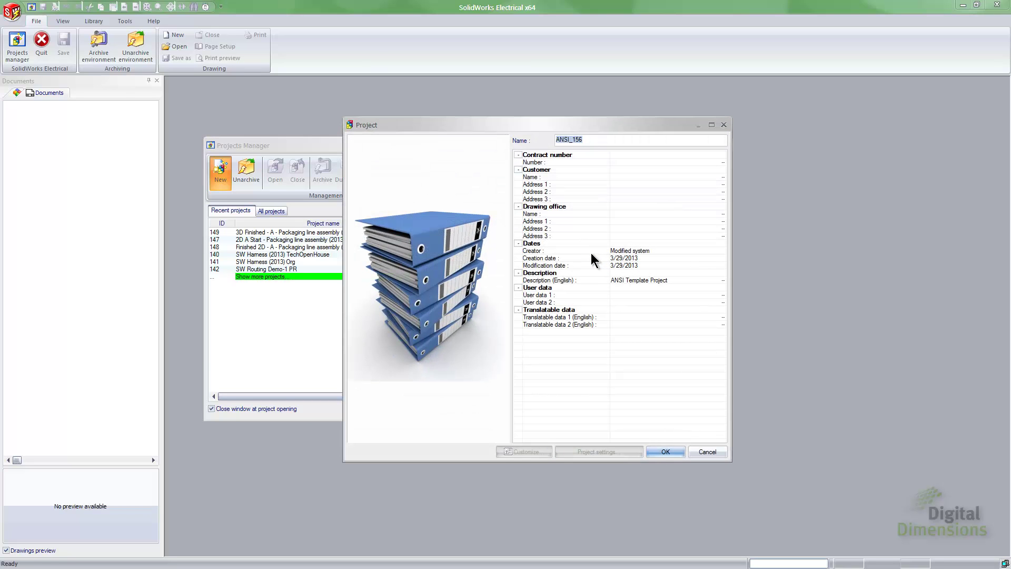
Name the project "Getting Started", set the customer name to DDi and the English description to "Getting Started Doc"
type("Getting")
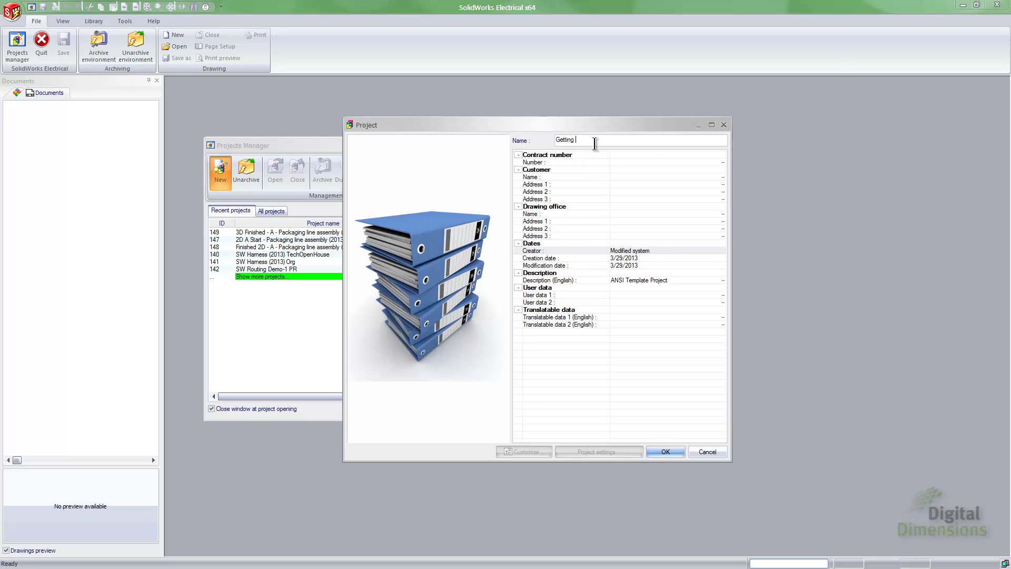
type(" Started")
left_click(629, 178)
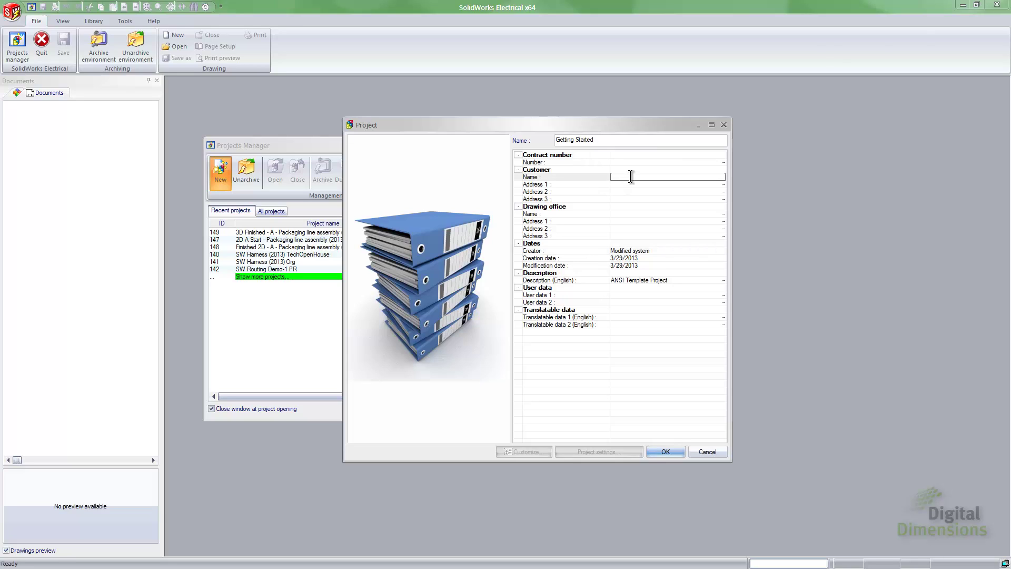
type("DDi")
left_click(673, 280)
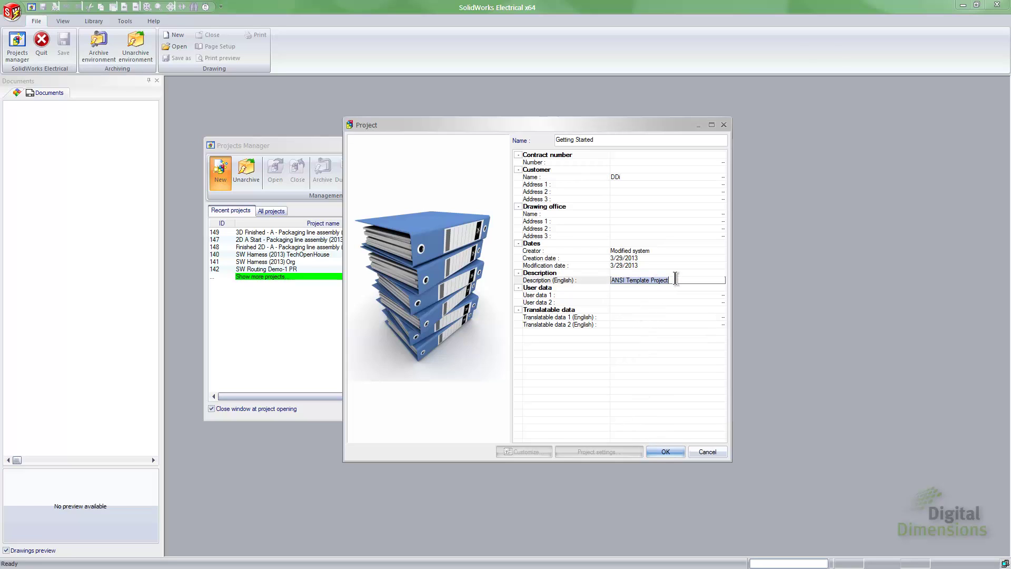
type("Getting Started Doc")
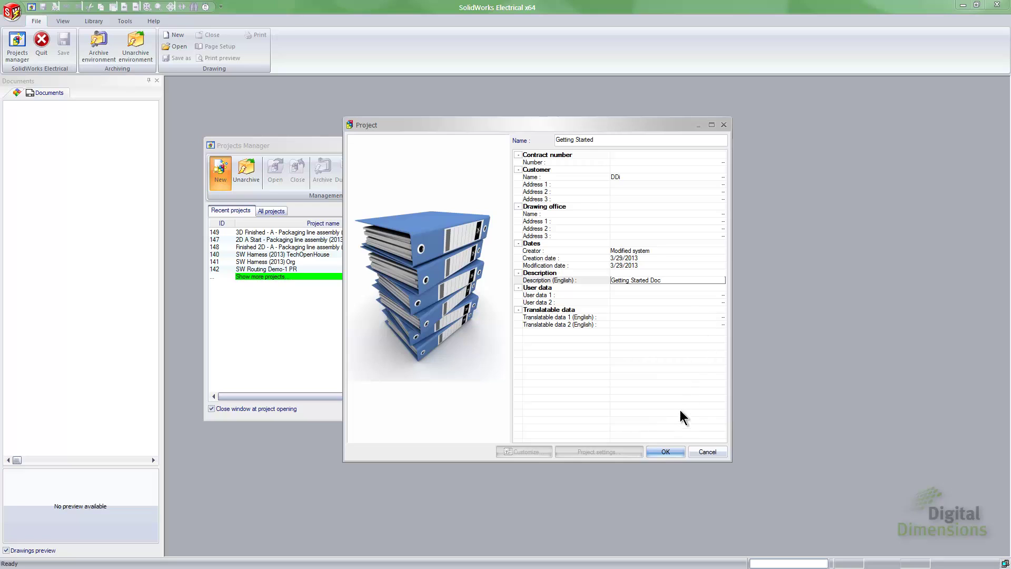
left_click(665, 452)
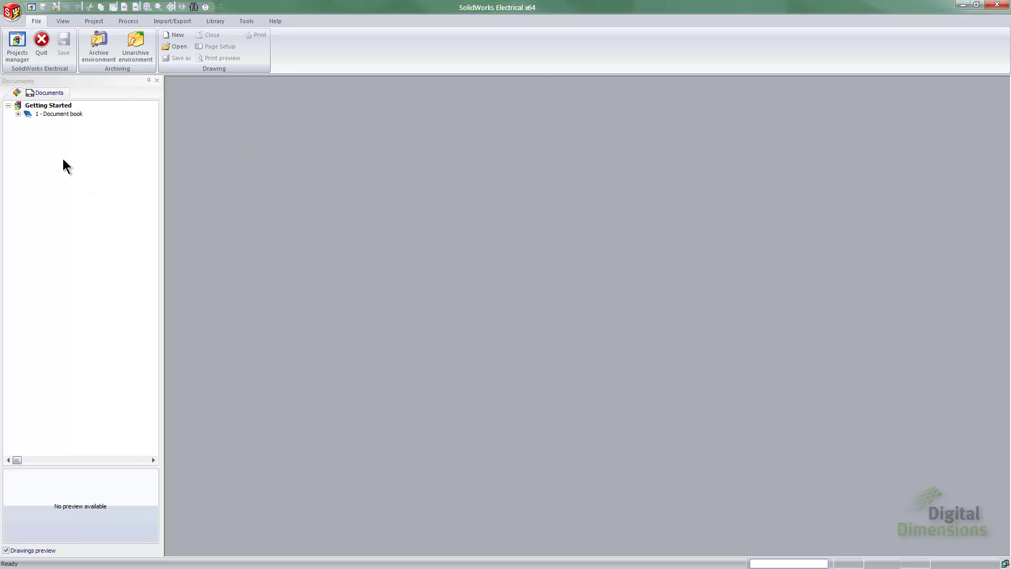
Examine the project's document book, its component tree and the 01 - Cover page drawing
left_click(17, 114)
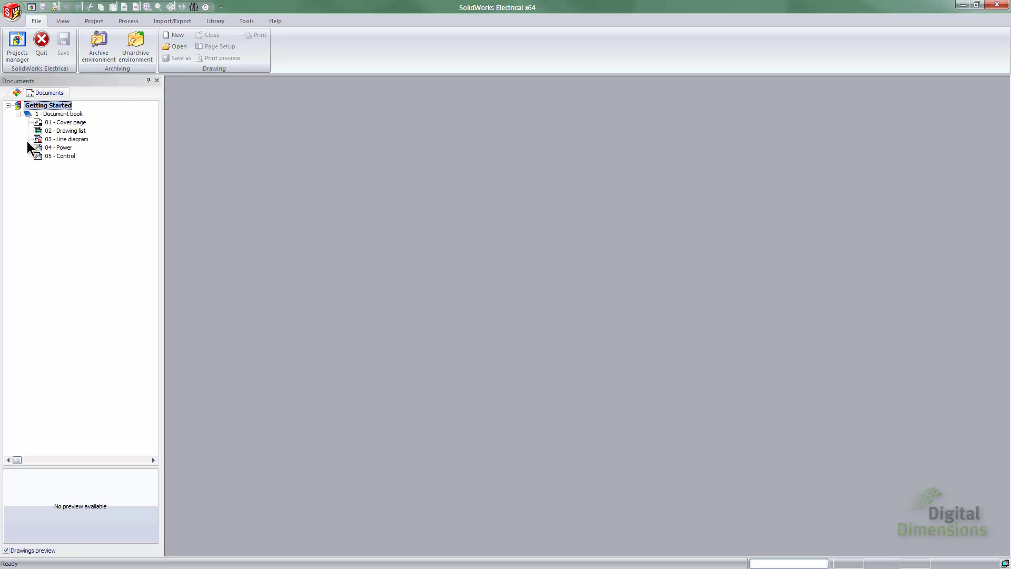
left_click(17, 93)
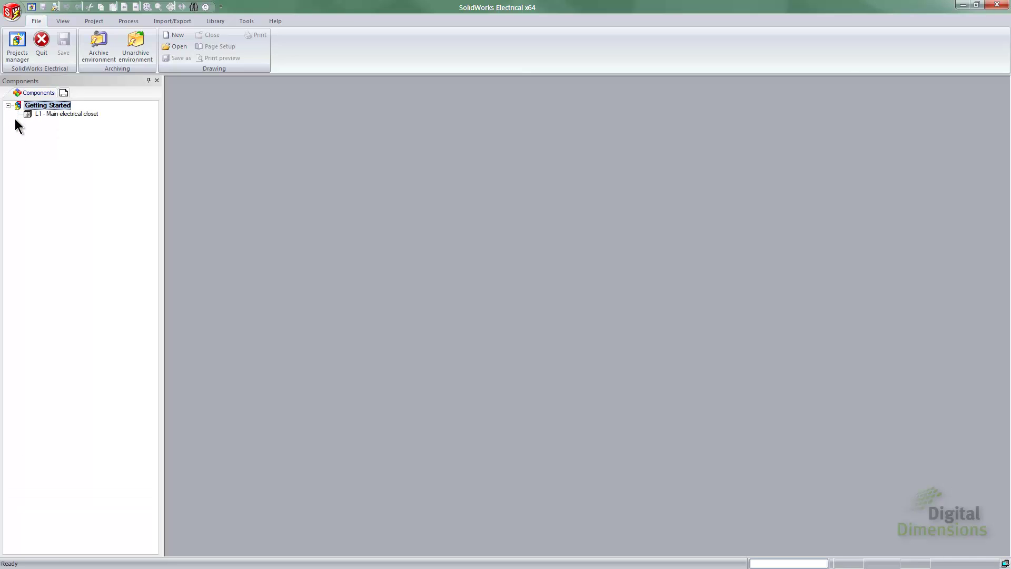
left_click(64, 92)
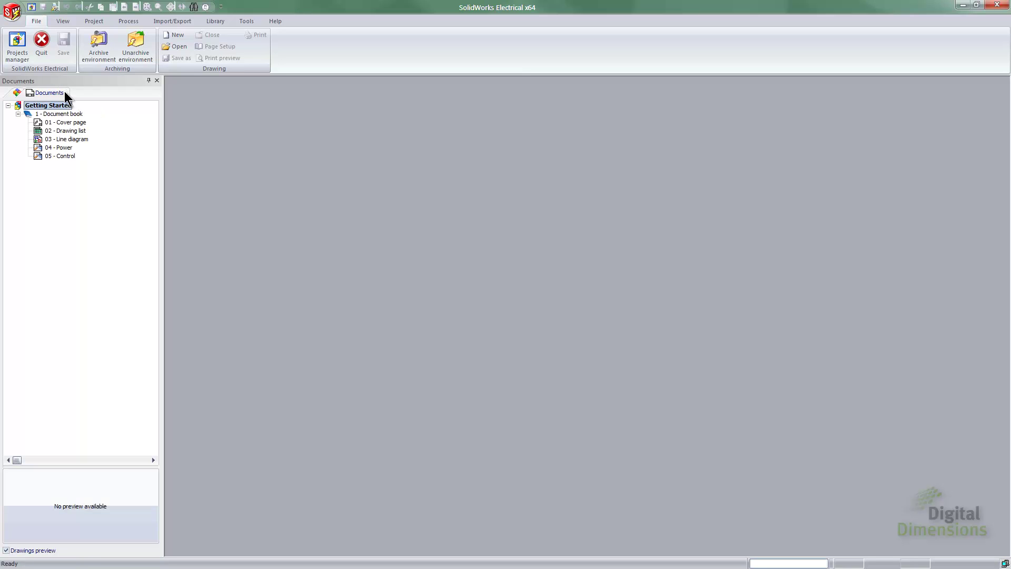
double_click(74, 121)
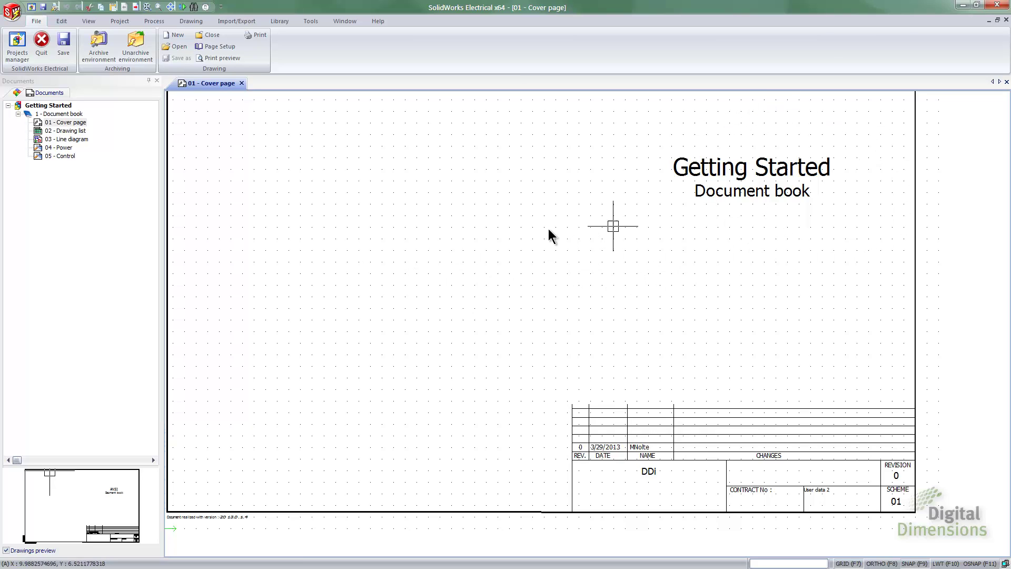
left_click(242, 83)
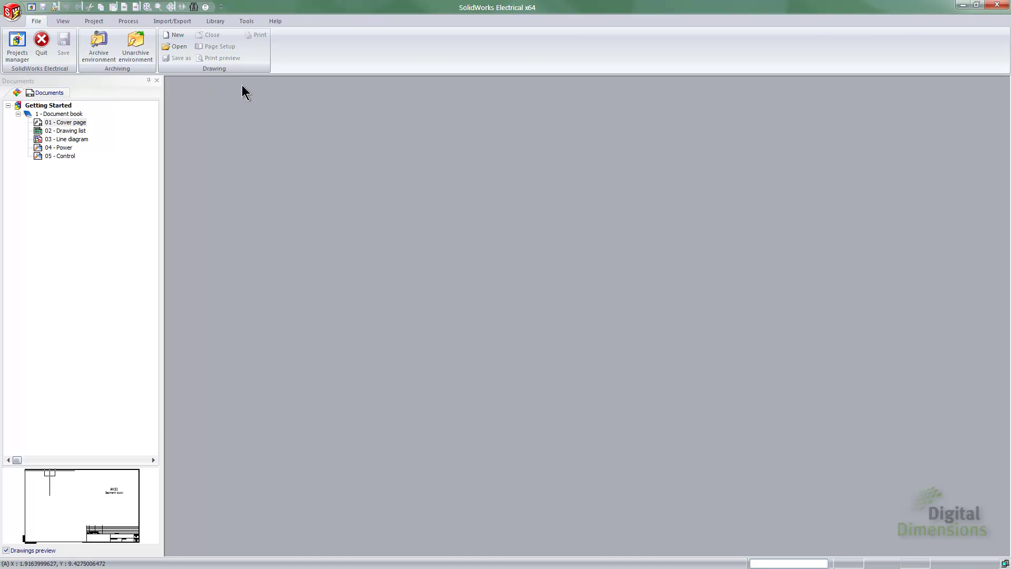
Insert a NO push button symbol from the Buttons, switches class at about X 3, Y 8.75 in the 03 - Line diagram drawing
double_click(71, 139)
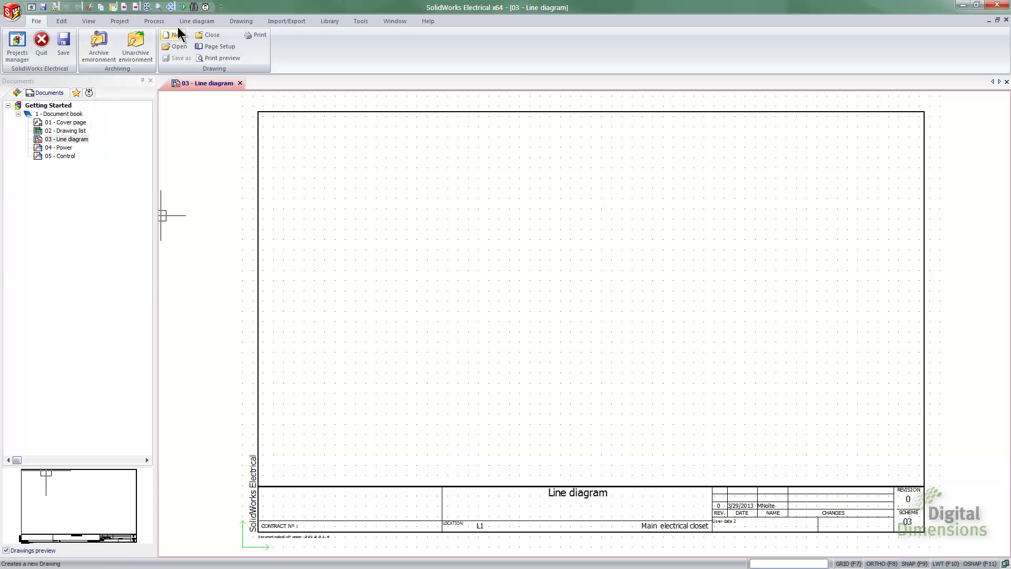
left_click(193, 21)
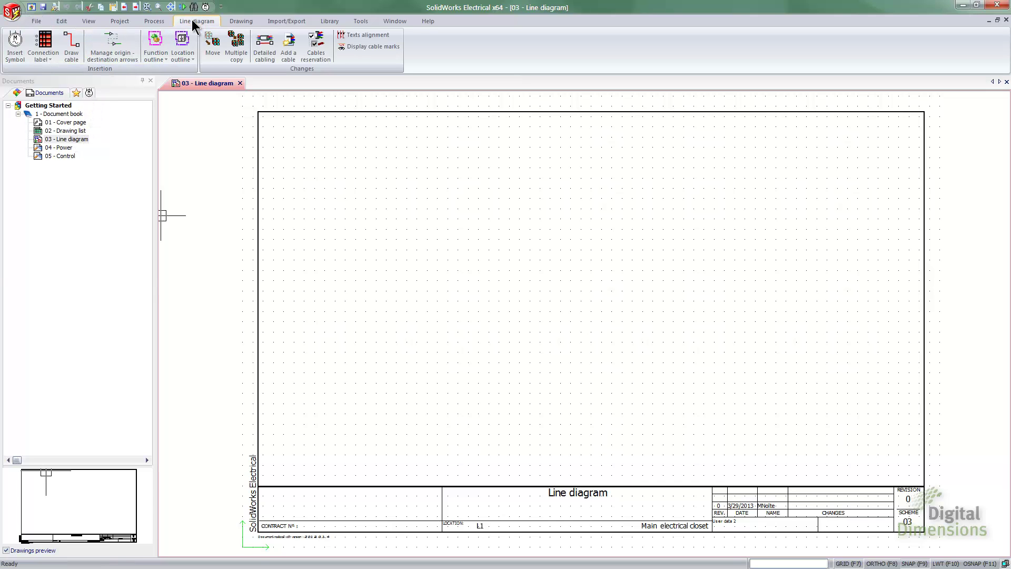
left_click(16, 59)
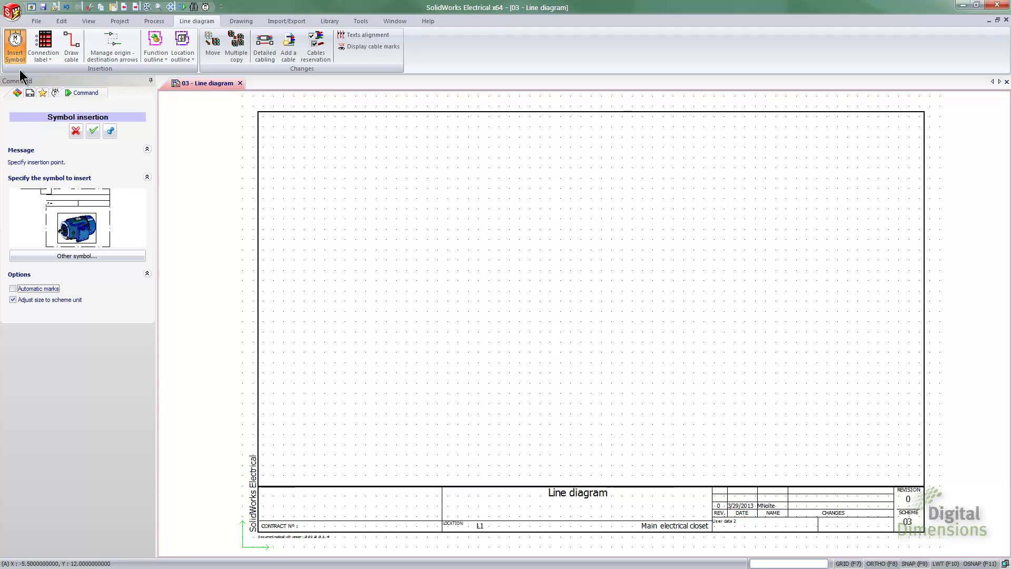
left_click(77, 255)
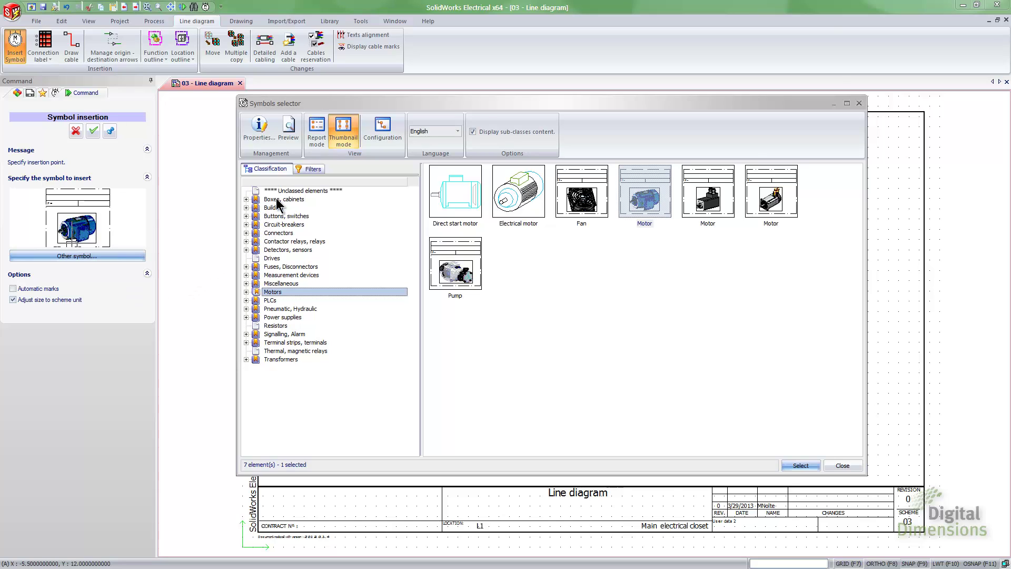
left_click(246, 216)
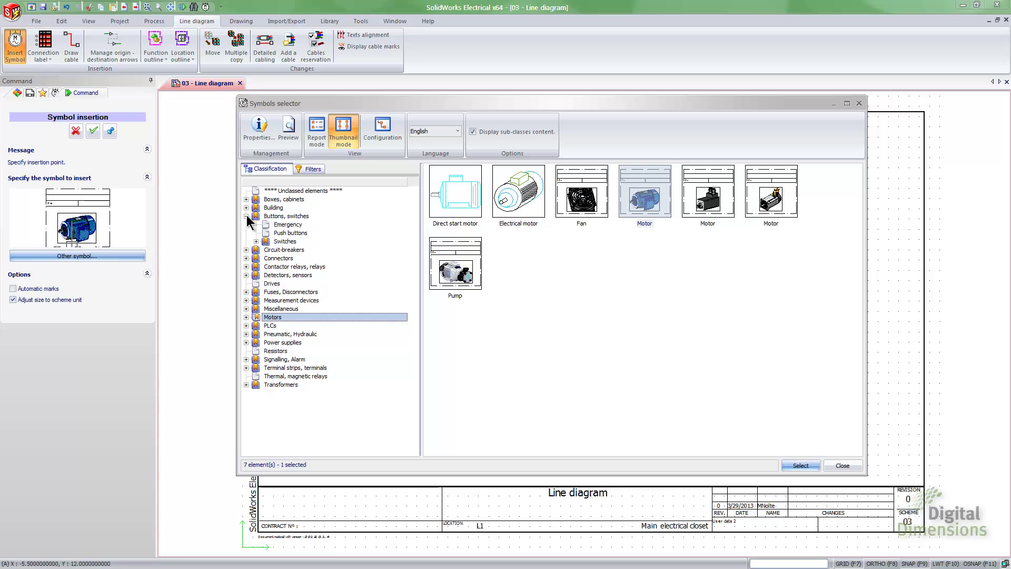
left_click(291, 217)
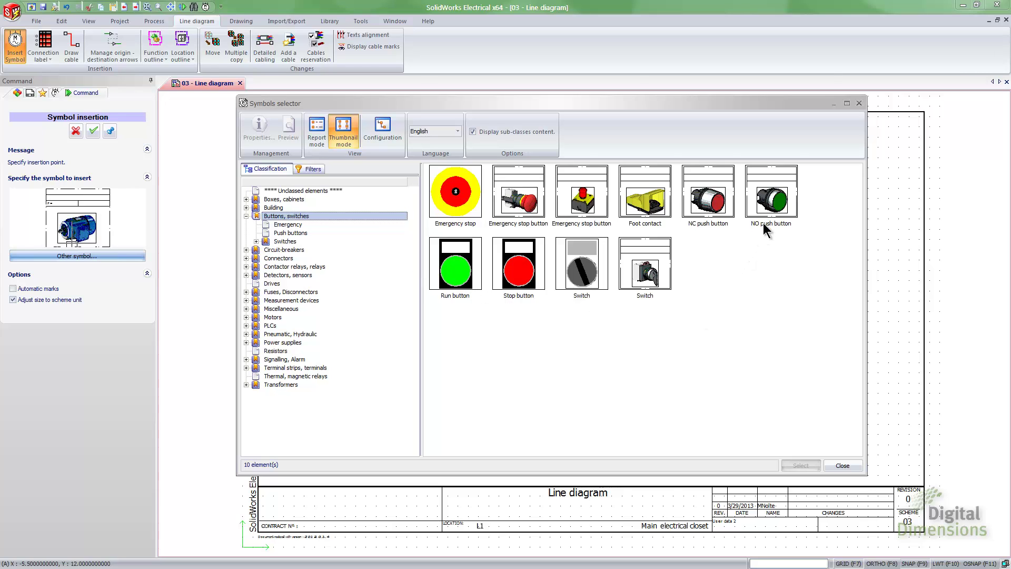
double_click(783, 202)
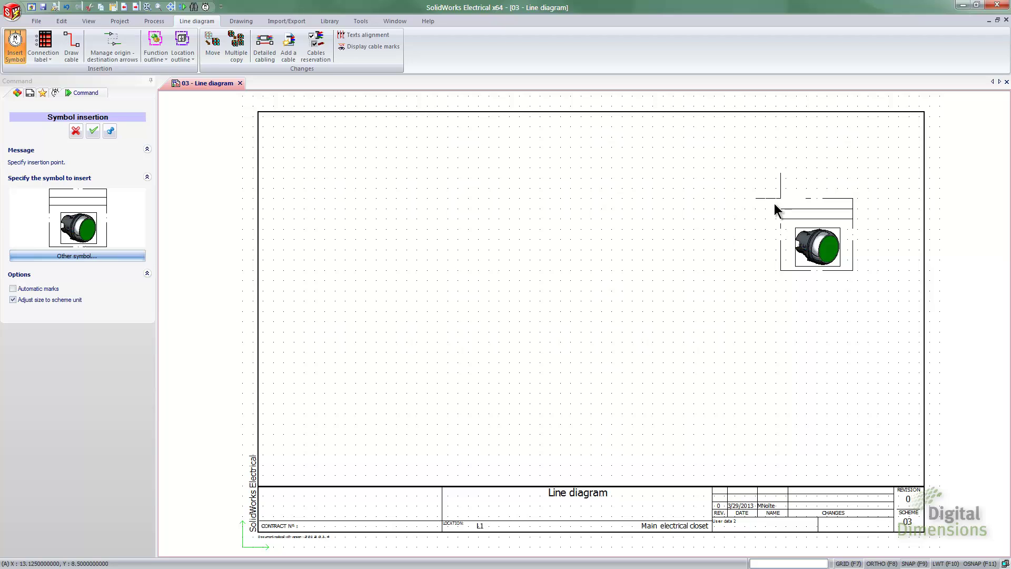
left_click(364, 189)
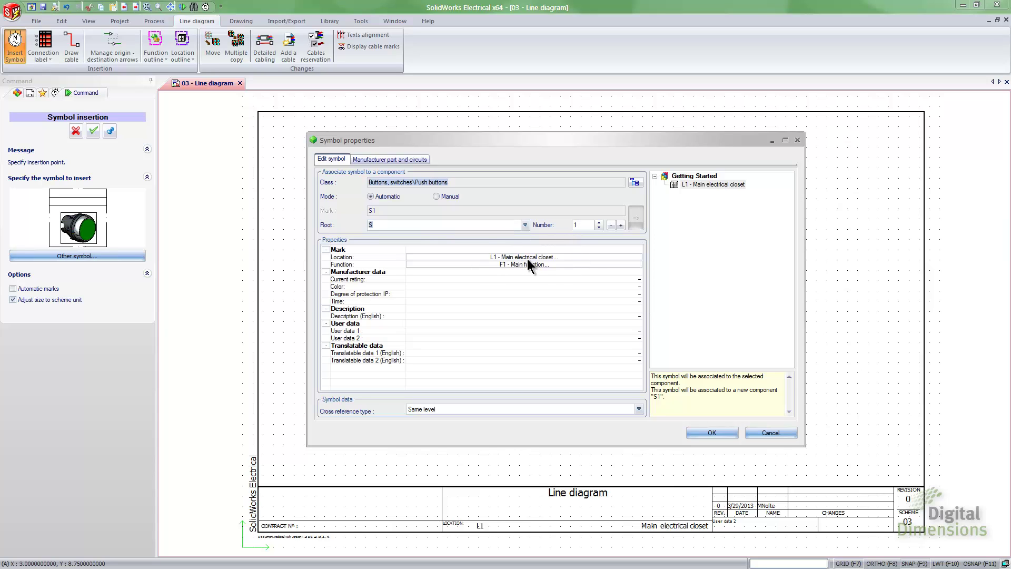
Set the push button's English description to "On Button" and open the manufacturer part search for it
left_click(438, 316)
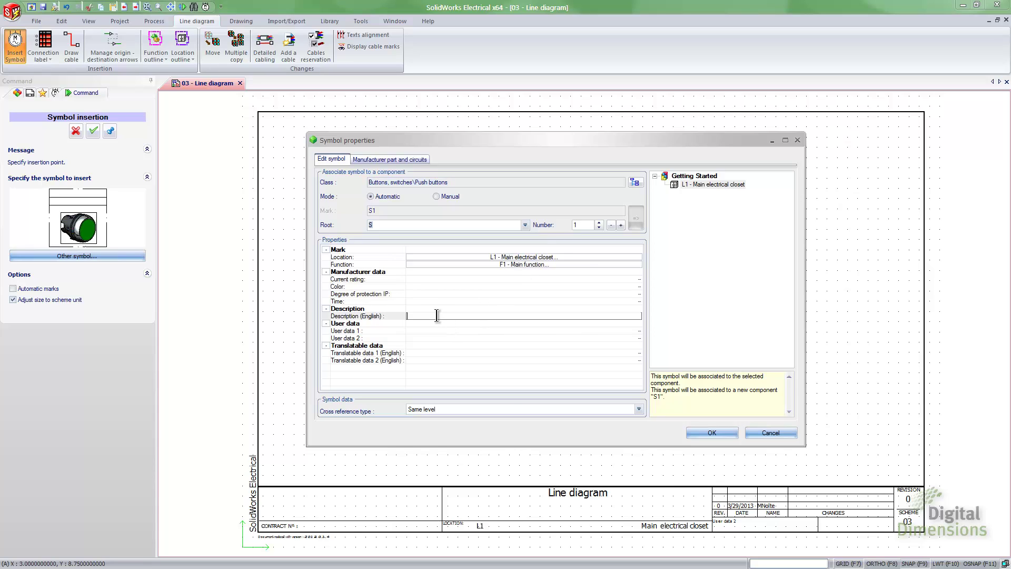
type("On Button")
left_click(387, 159)
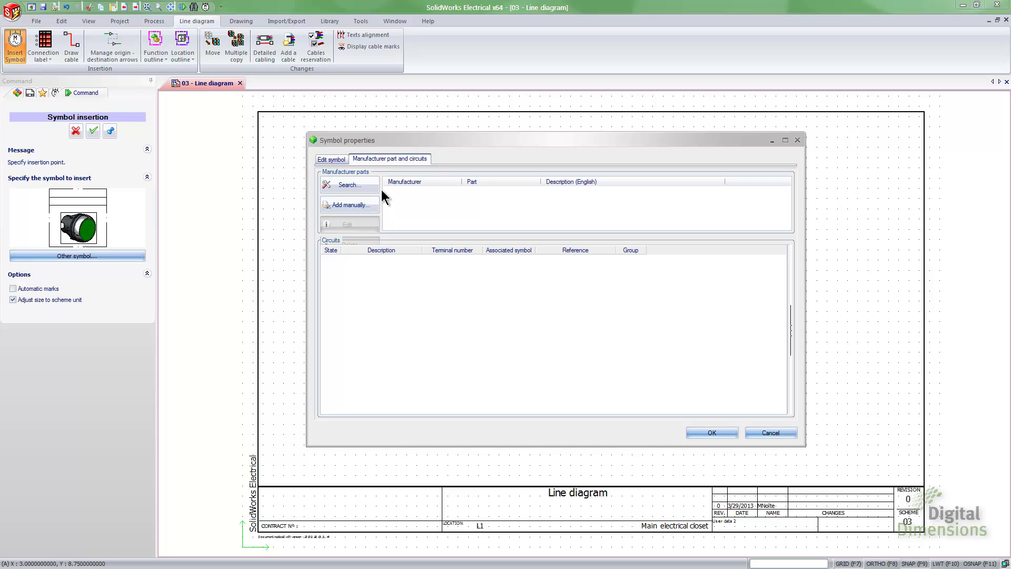
left_click(365, 185)
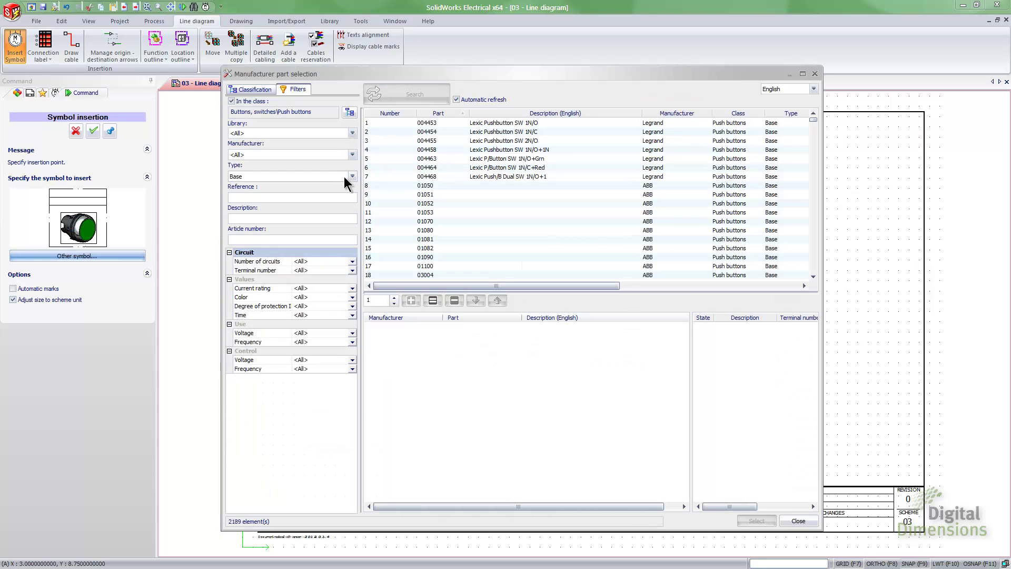
Review the library, manufacturer and class filter options for the push button parts, keeping the Push buttons class
left_click(352, 134)
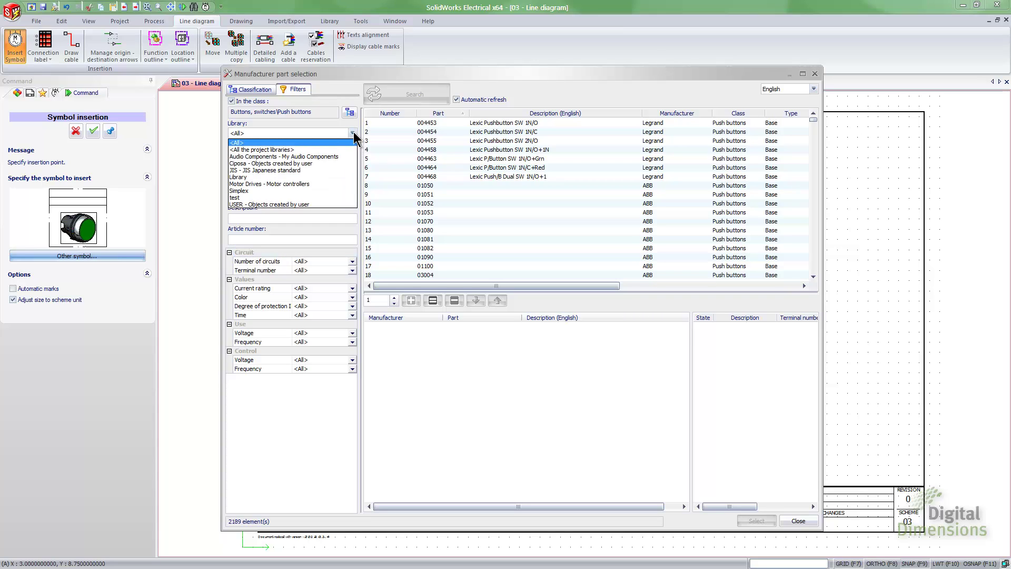
left_click(353, 133)
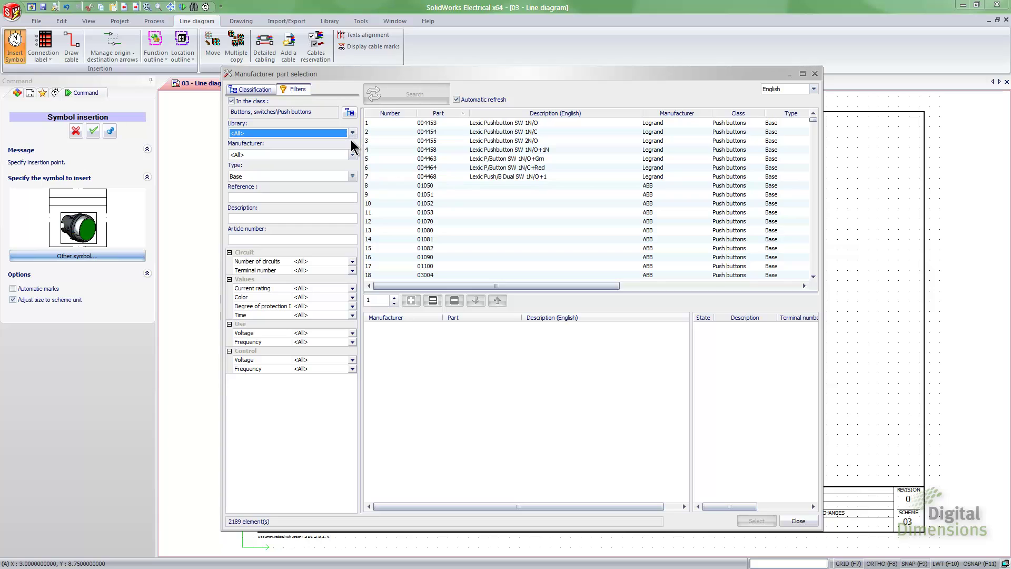
left_click(352, 155)
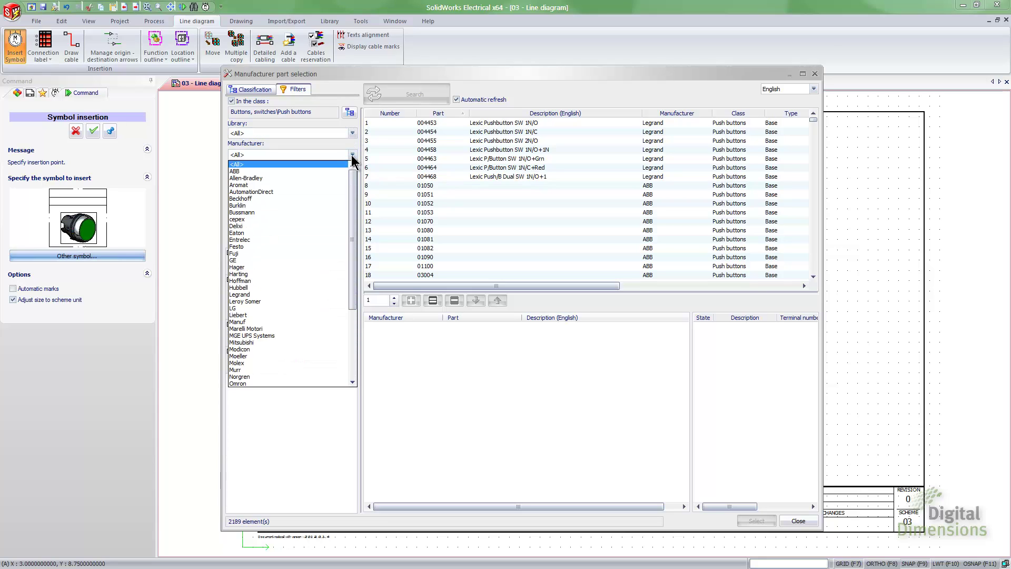
left_click(352, 154)
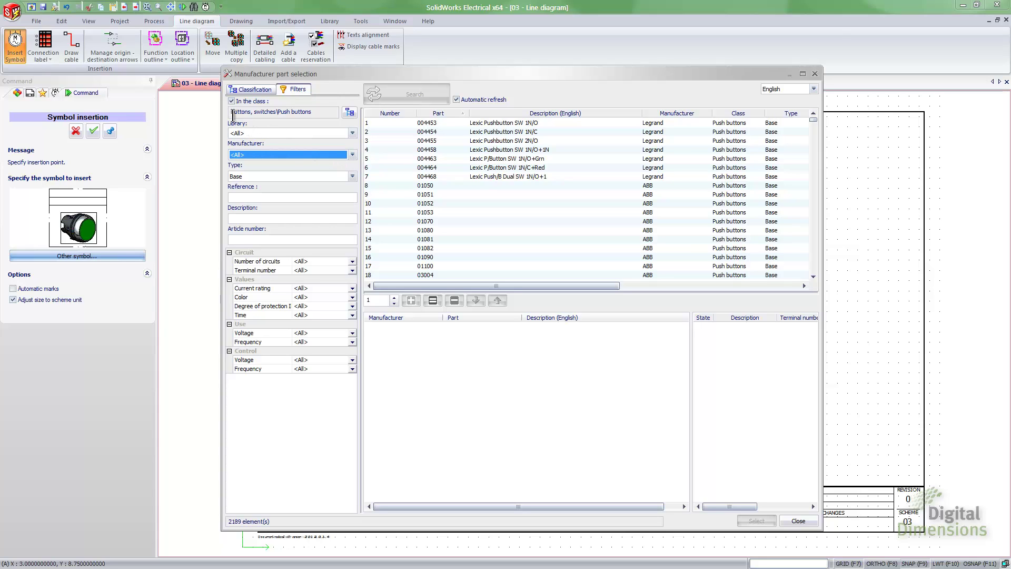
left_click(350, 113)
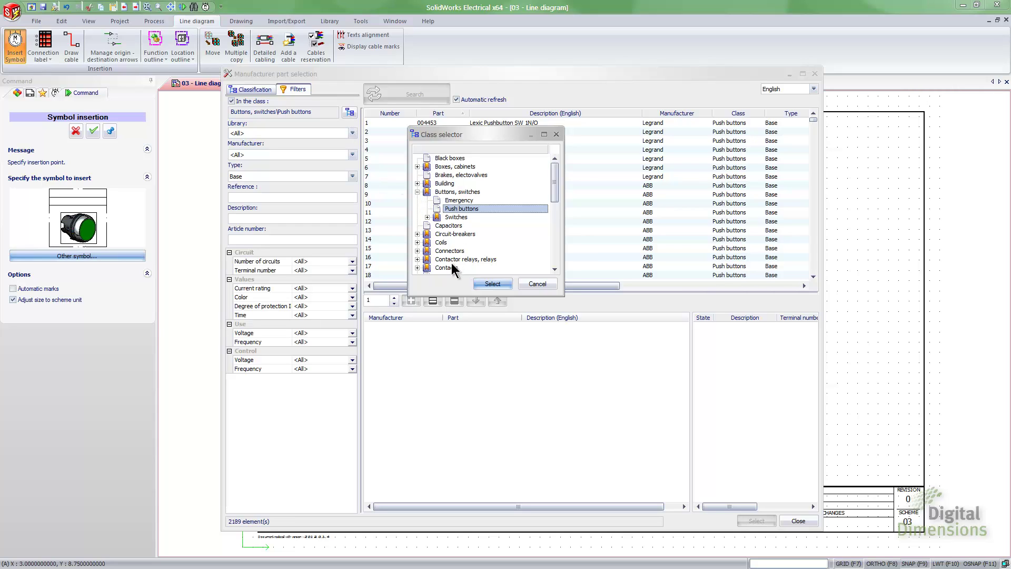
left_click(495, 284)
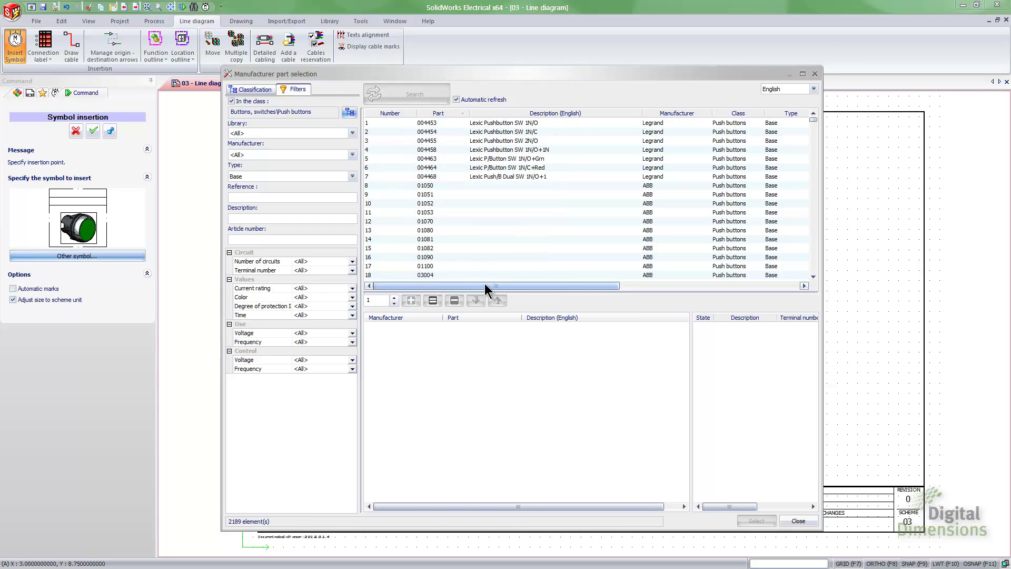
Filter the manufacturer parts to 1 circuit and a use voltage of 12
left_click(353, 261)
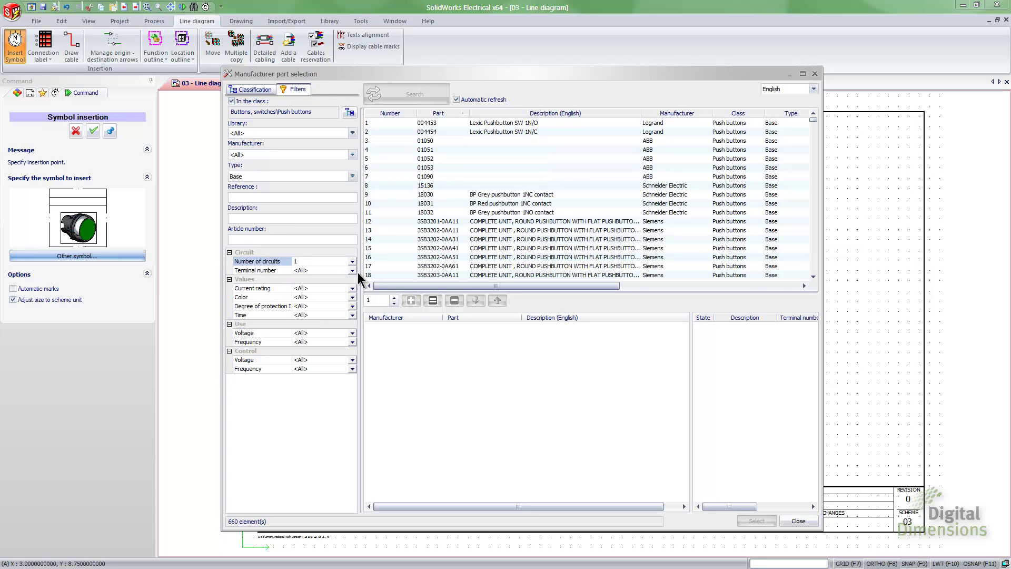
left_click(351, 270)
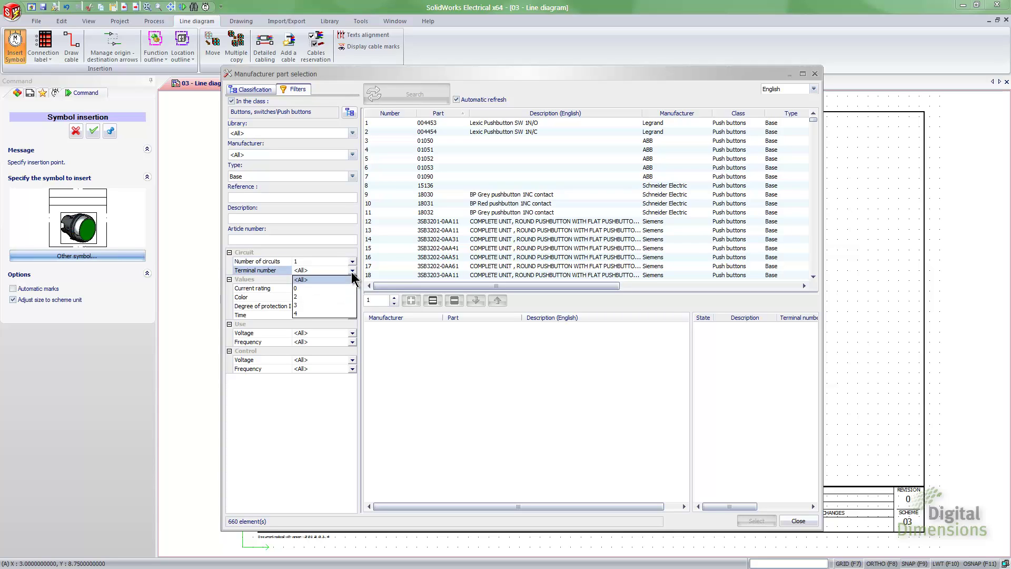
left_click(352, 279)
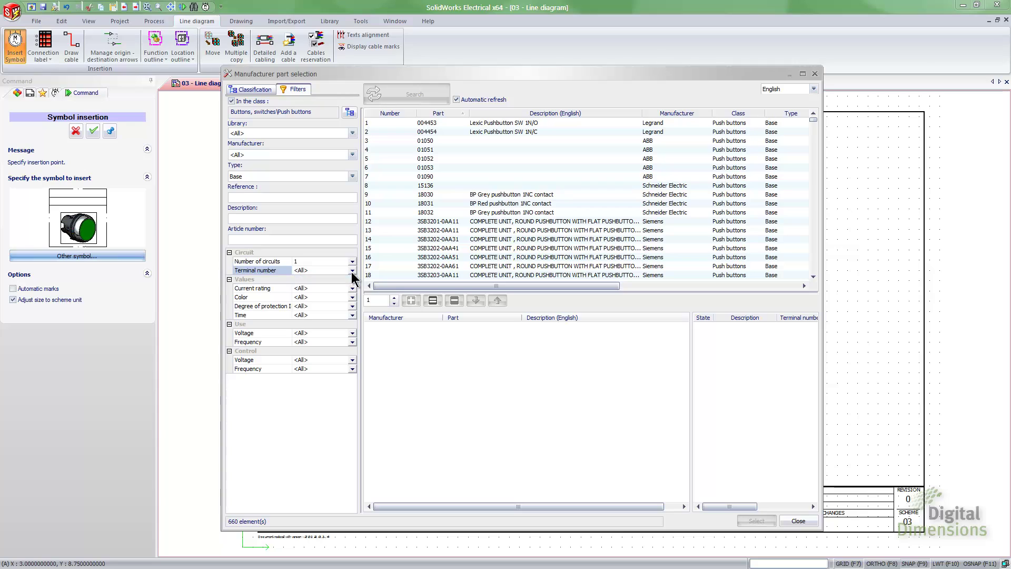
left_click(352, 332)
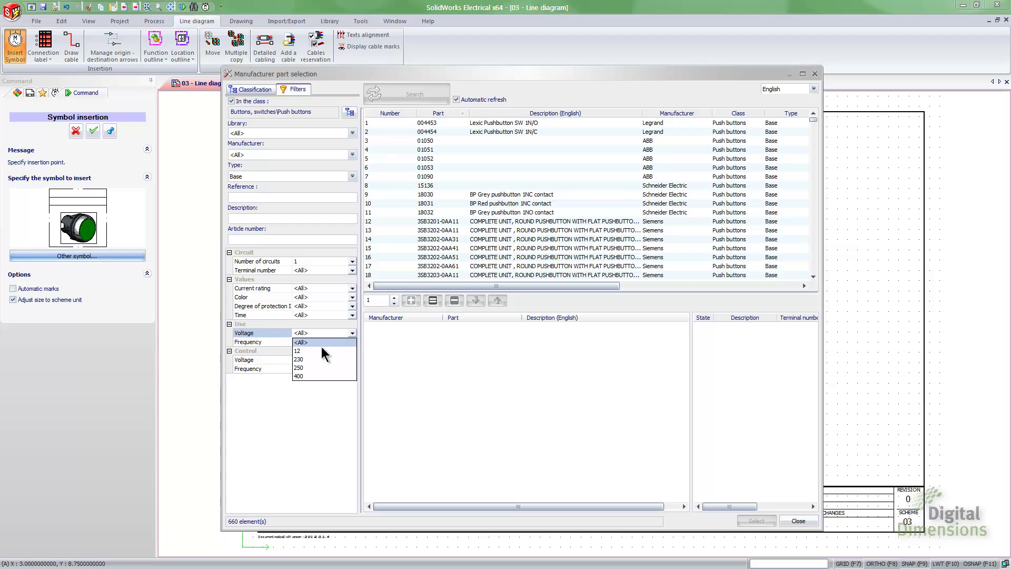
left_click(300, 351)
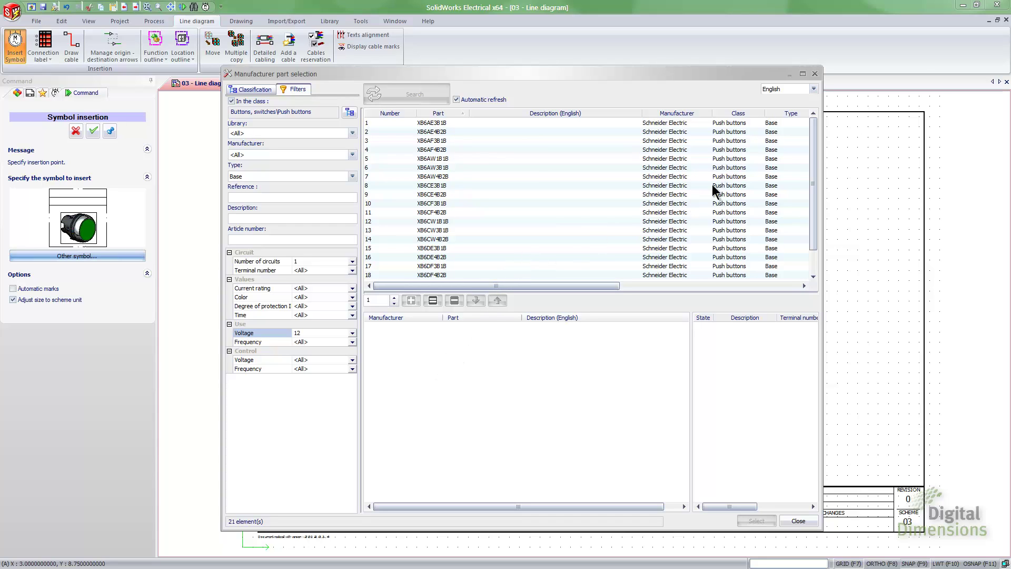
Assign the Schneider Electric part XB6AE3B1B to the push button, confirm its properties and end the symbol insertion
left_click_drag(814, 153, 812, 140)
left_click(426, 122)
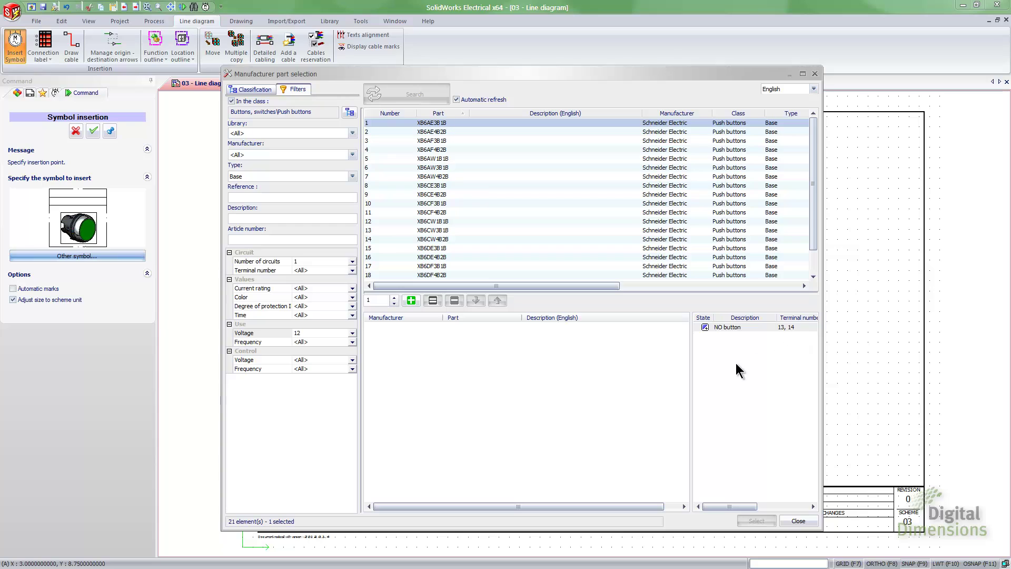
left_click(411, 300)
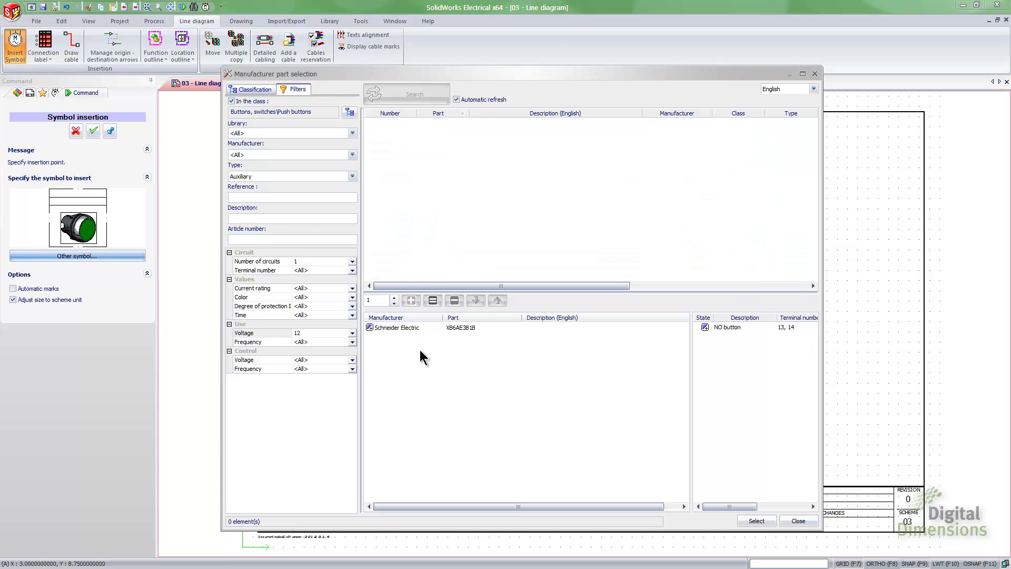
left_click(757, 521)
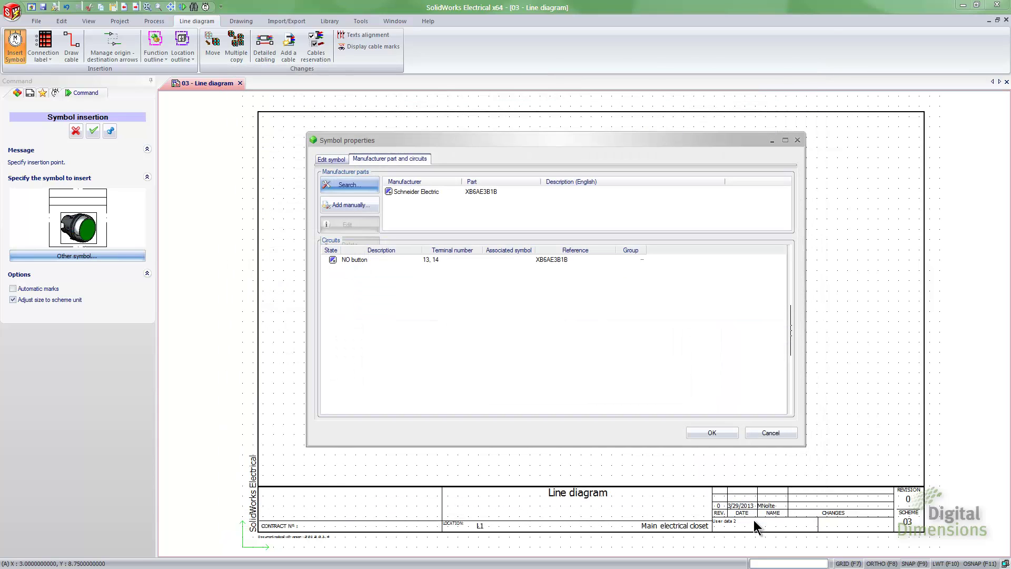
left_click(716, 434)
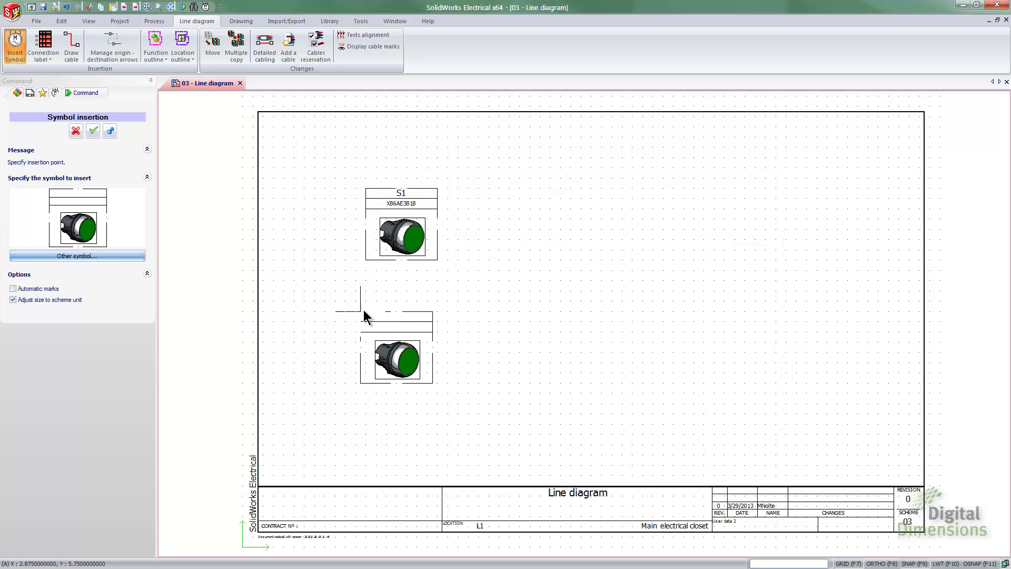
key("Escape")
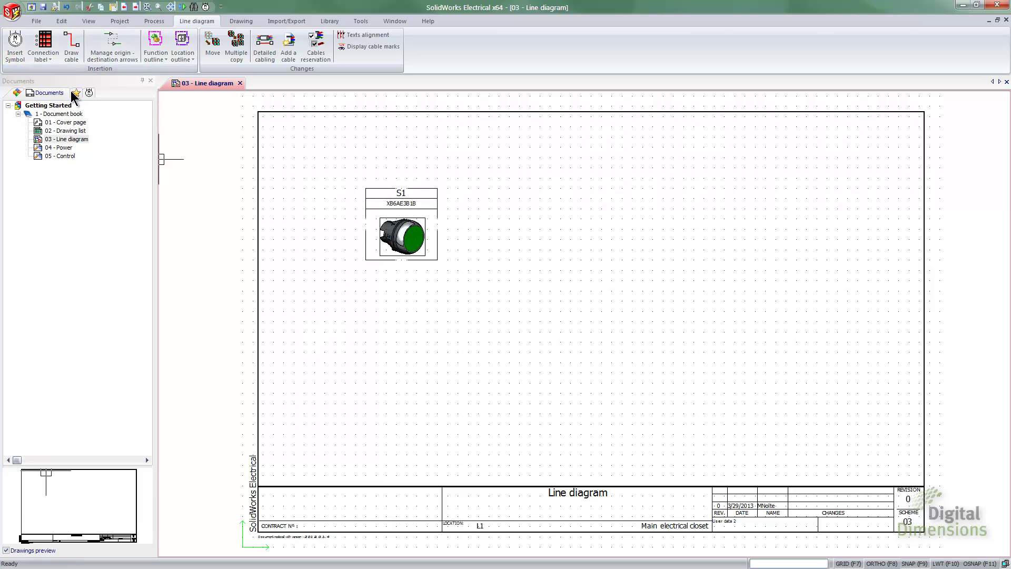
Search the symbols palette for "relay" and place the EW_SY_Relay2 symbol at about X 7.125, Y 7.625 in the line diagram
left_click(90, 94)
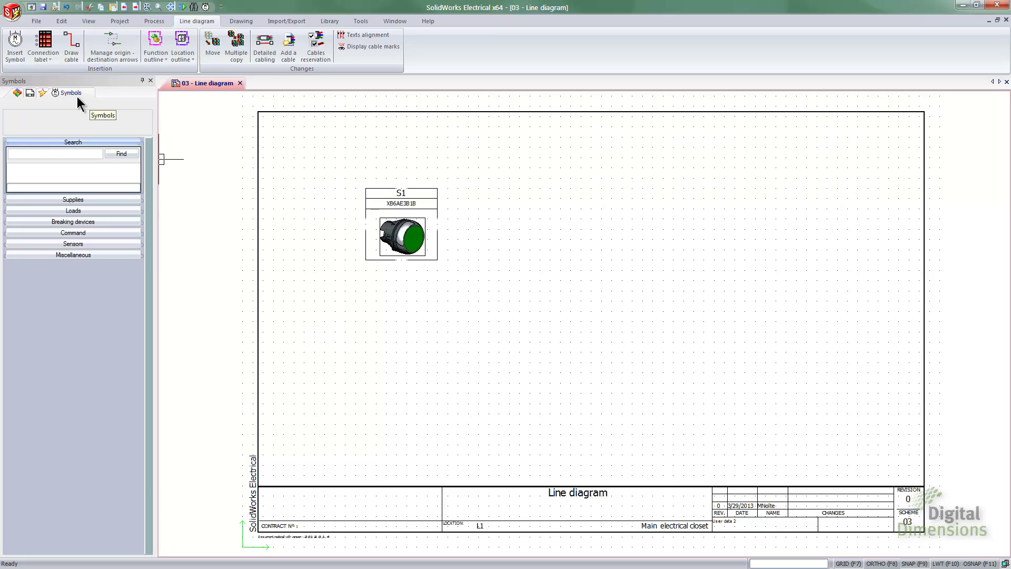
left_click(75, 155)
type("relay")
left_click(120, 154)
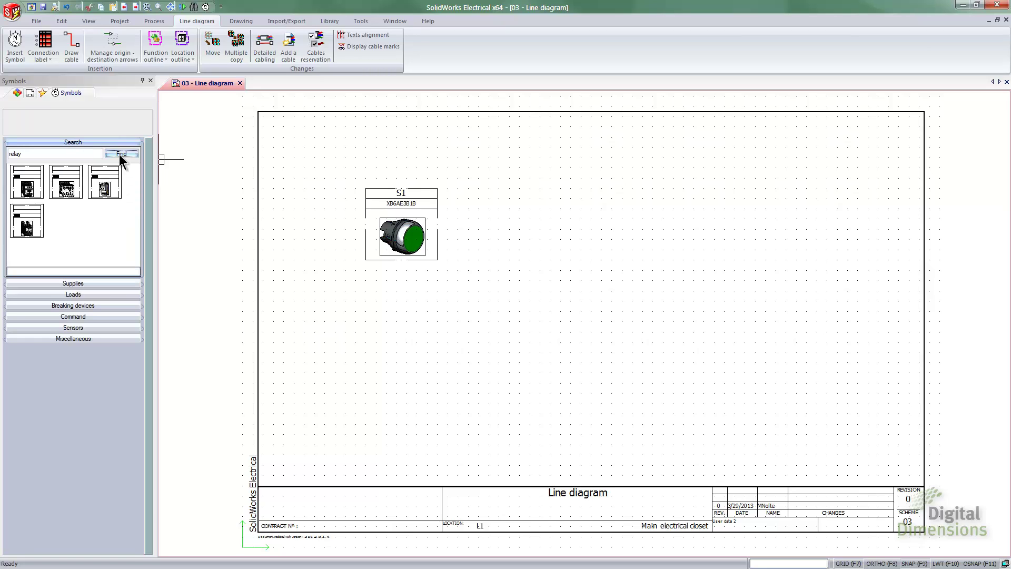
left_click(106, 187)
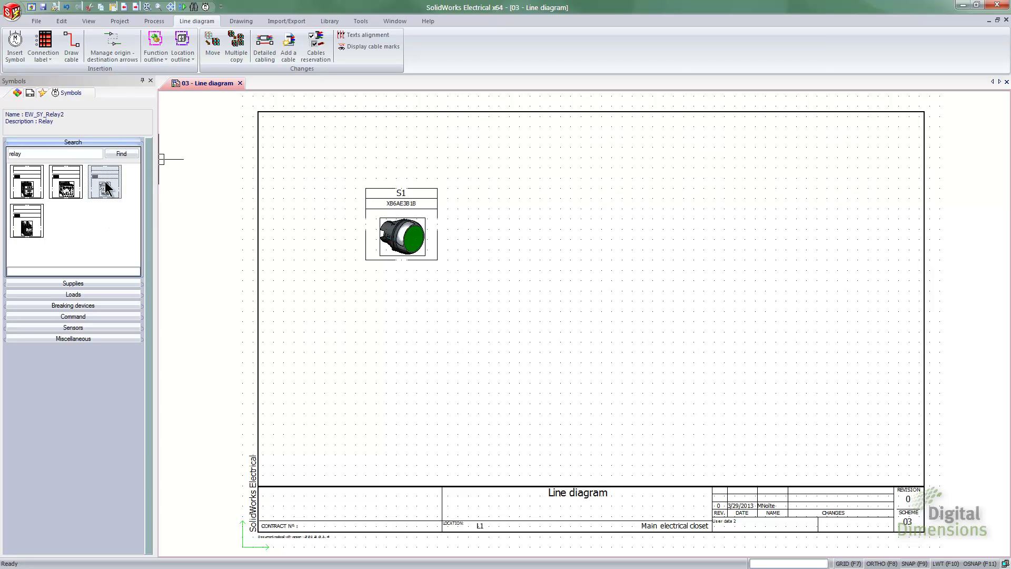
double_click(105, 187)
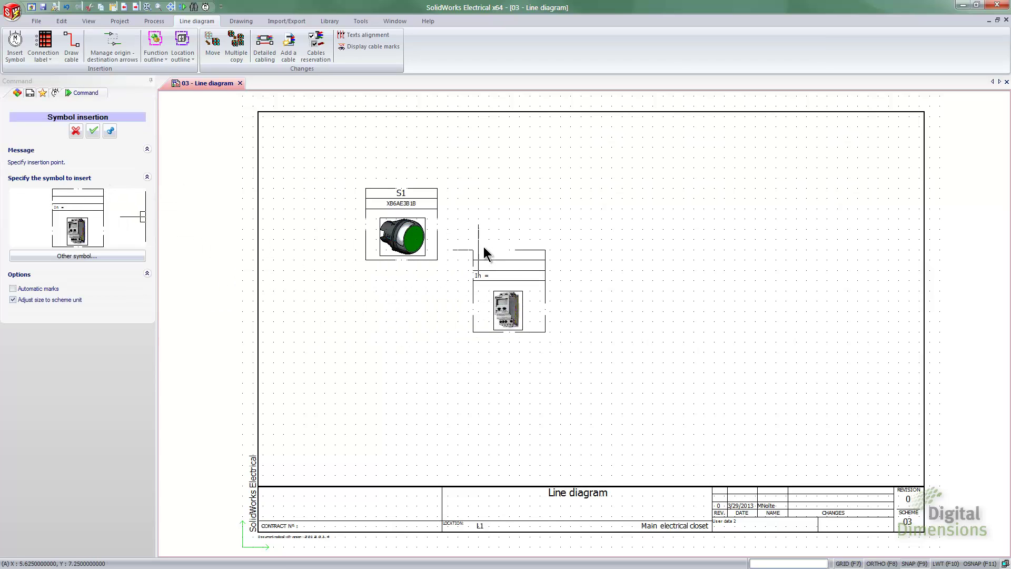
left_click(533, 232)
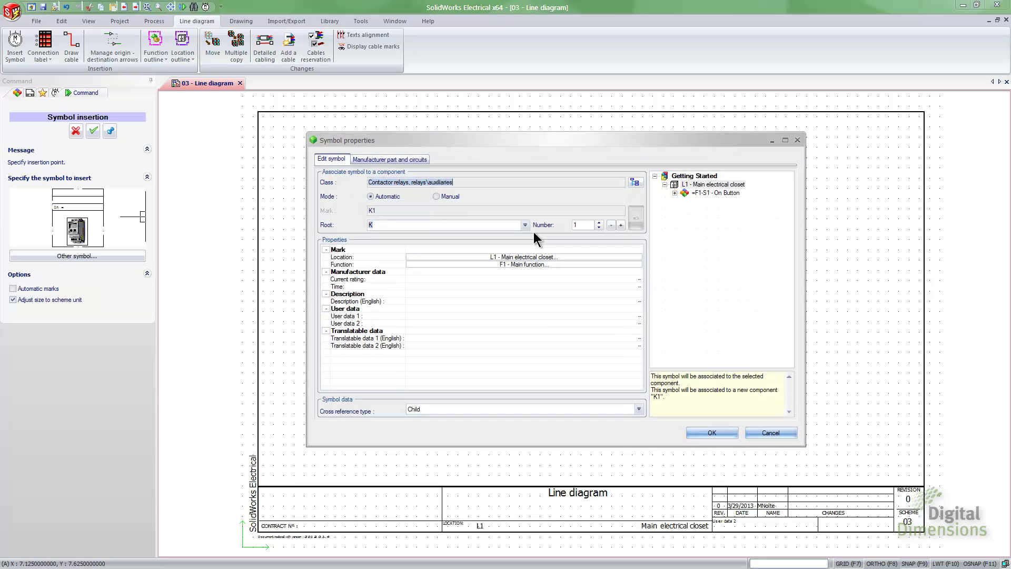
Start a manufacturer part search for the relay and filter the parts to Schneider Electric
left_click(380, 161)
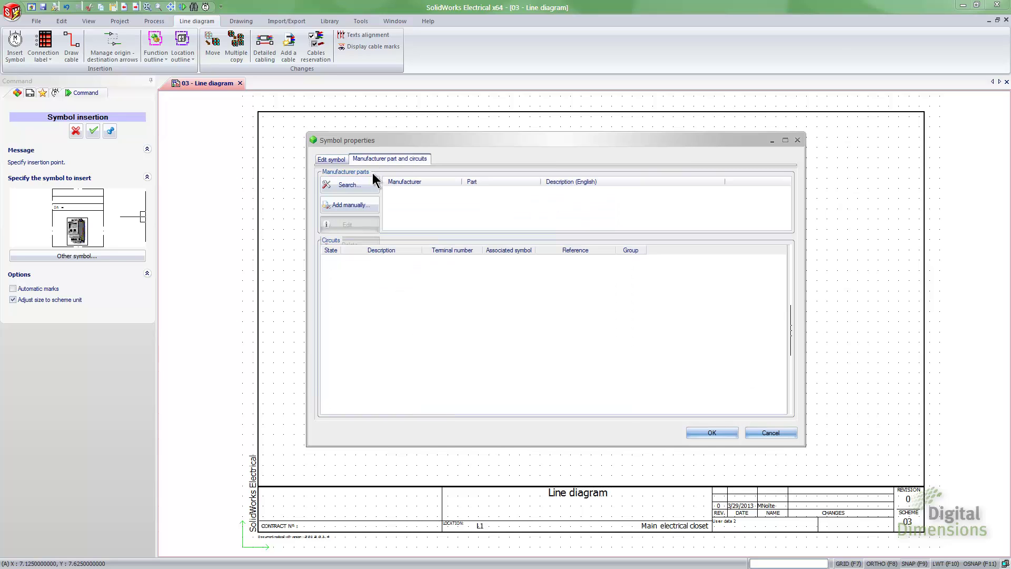
left_click(364, 185)
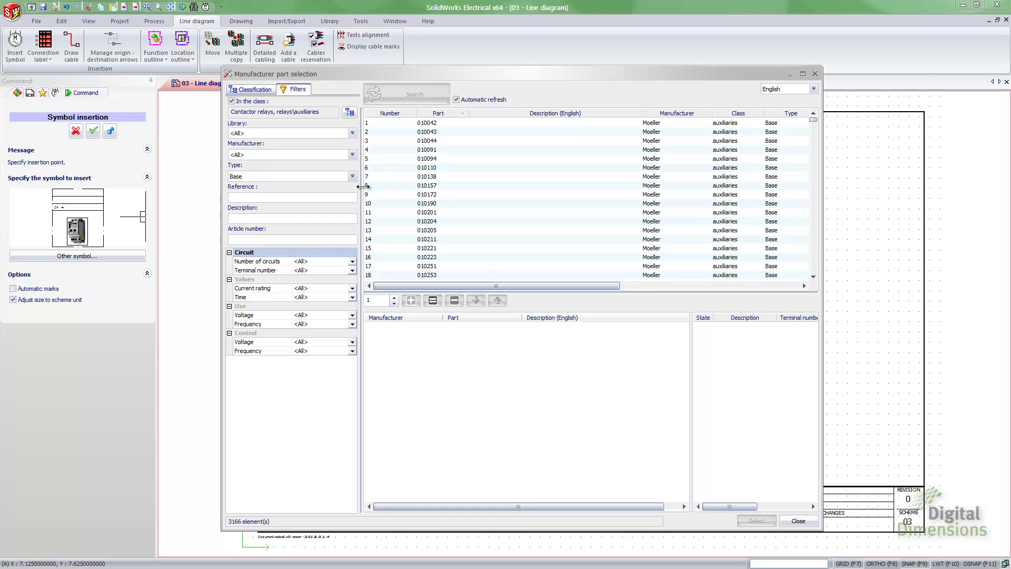
left_click(352, 262)
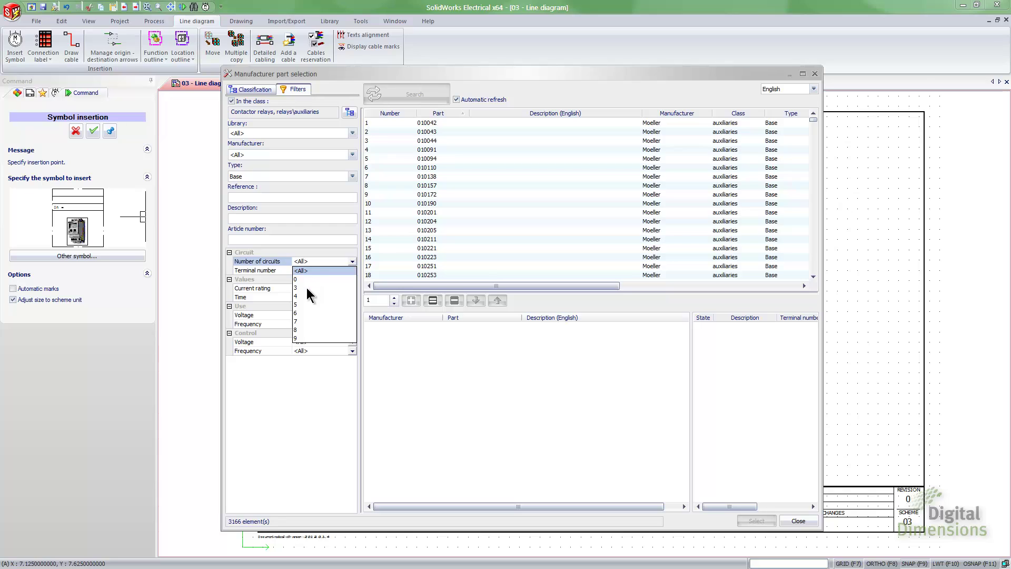
left_click(269, 269)
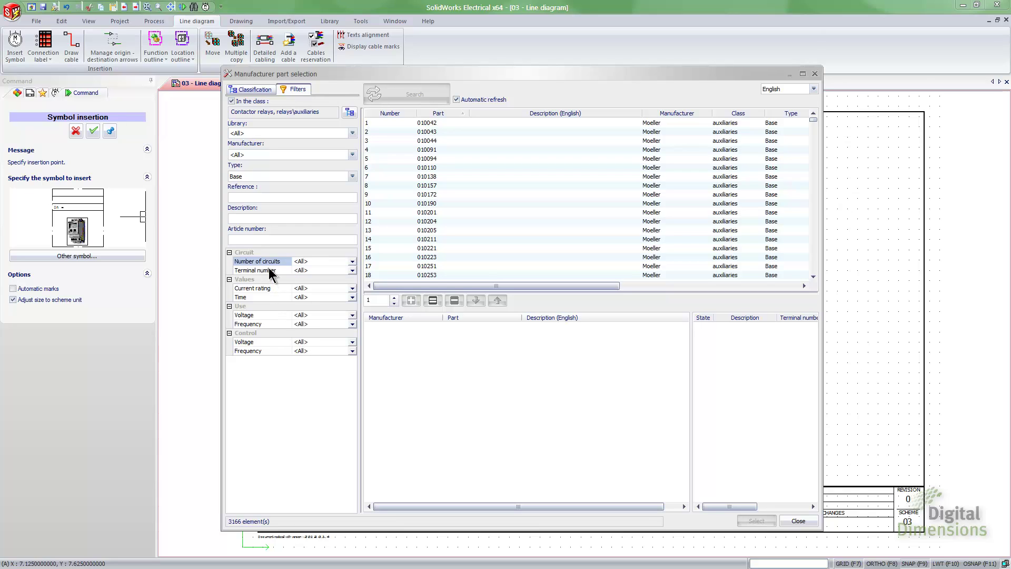
left_click(353, 270)
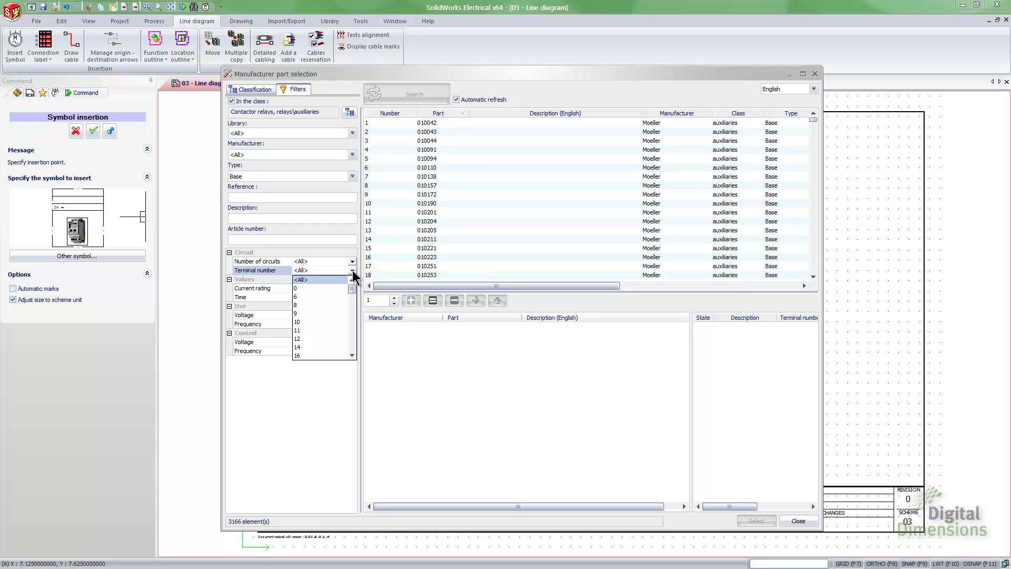
left_click(352, 270)
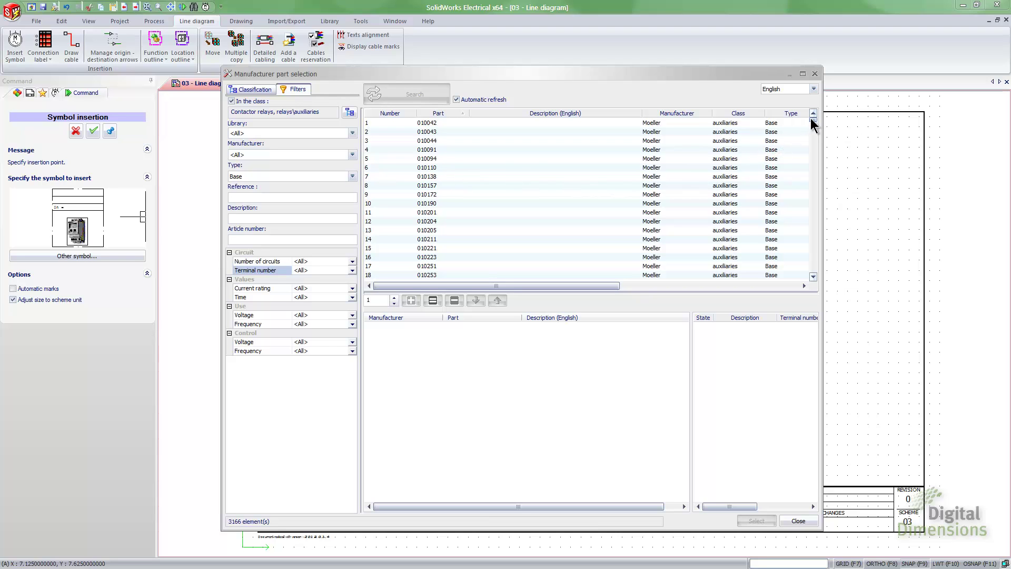
left_click_drag(812, 120, 805, 255)
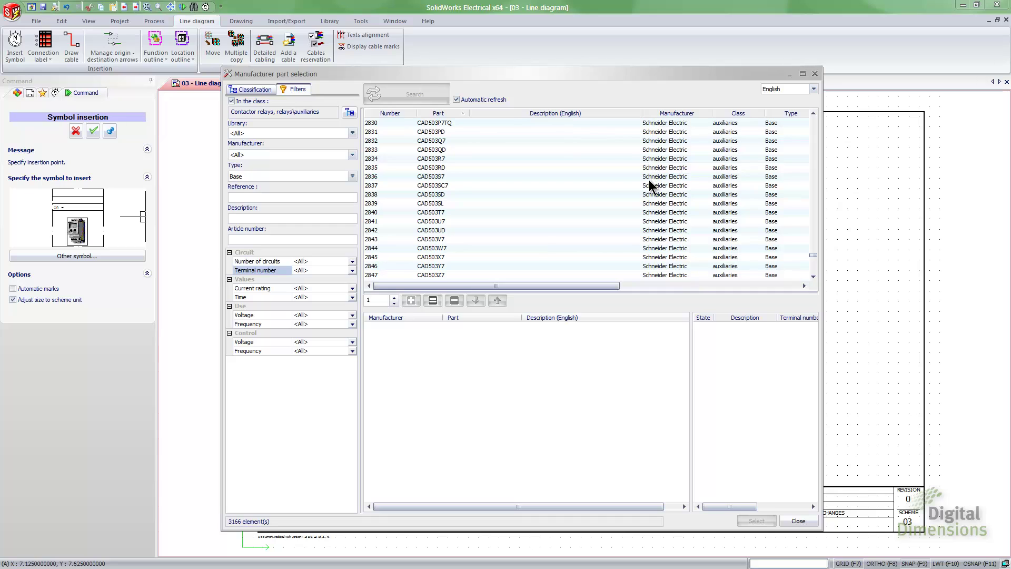
left_click(352, 155)
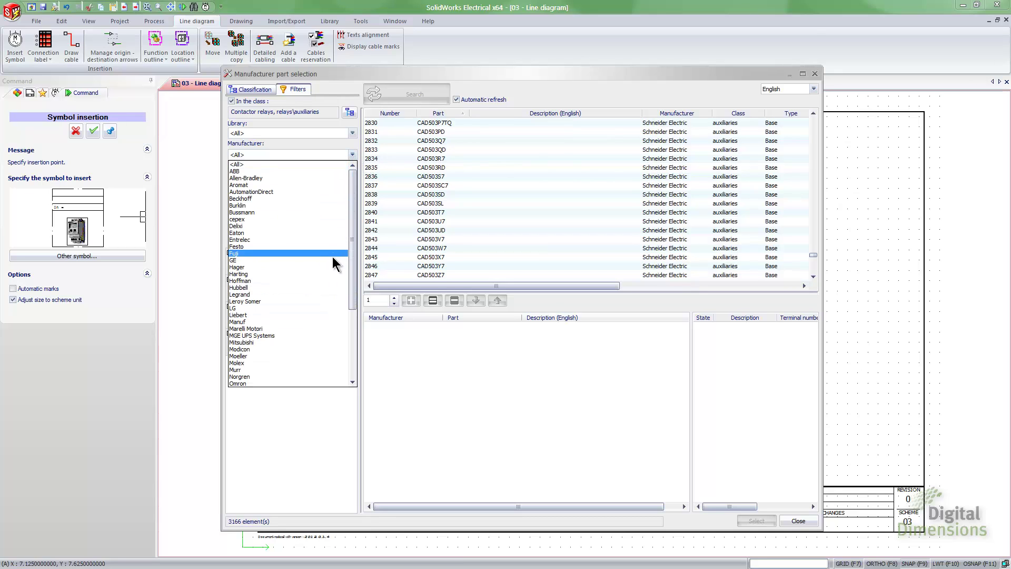
scroll(326, 269, "down", 4)
scroll(317, 288, "down", 1)
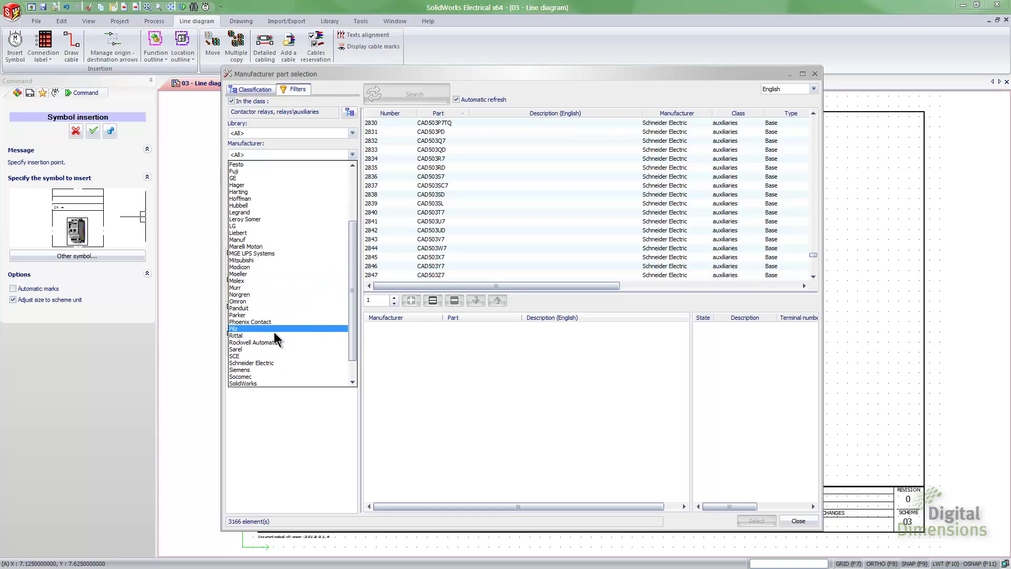
scroll(274, 331, "down", 1)
left_click(265, 343)
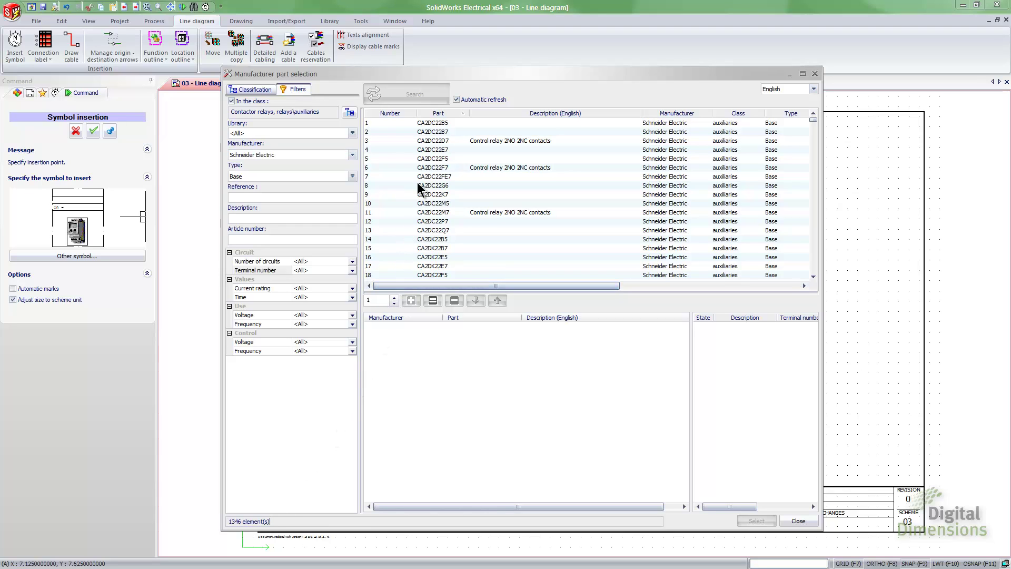
Assign part CA2DC22D7 (Control relay 2NO 2NC contacts) to the relay, confirm its properties and end the symbol insertion
left_click(433, 140)
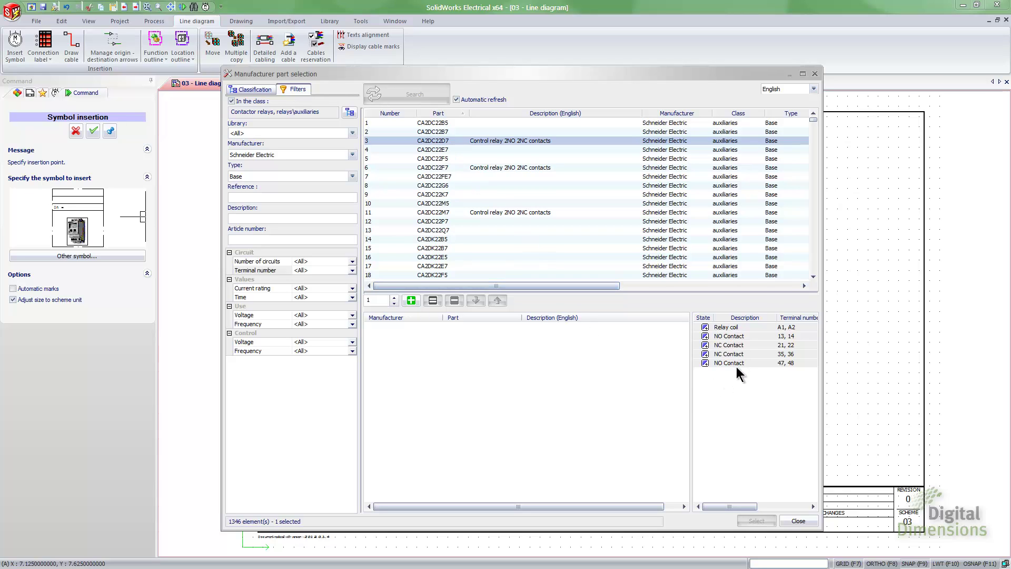
left_click(411, 300)
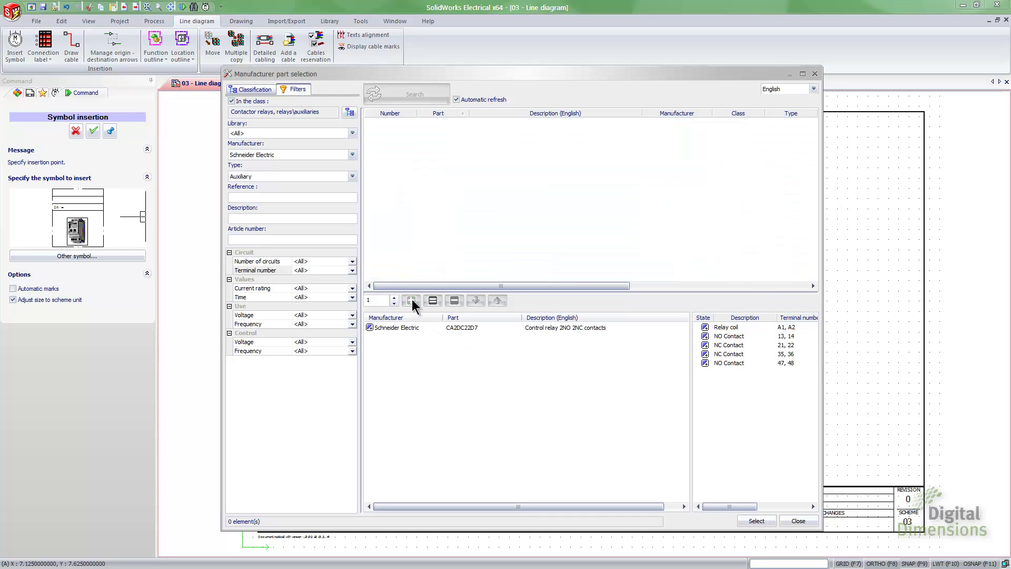
left_click(754, 518)
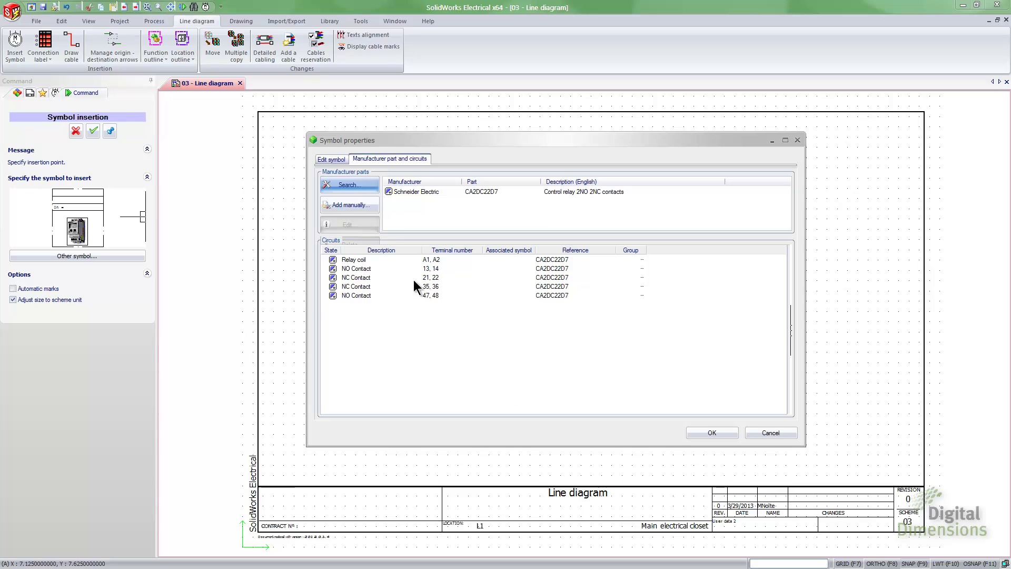
left_click(332, 159)
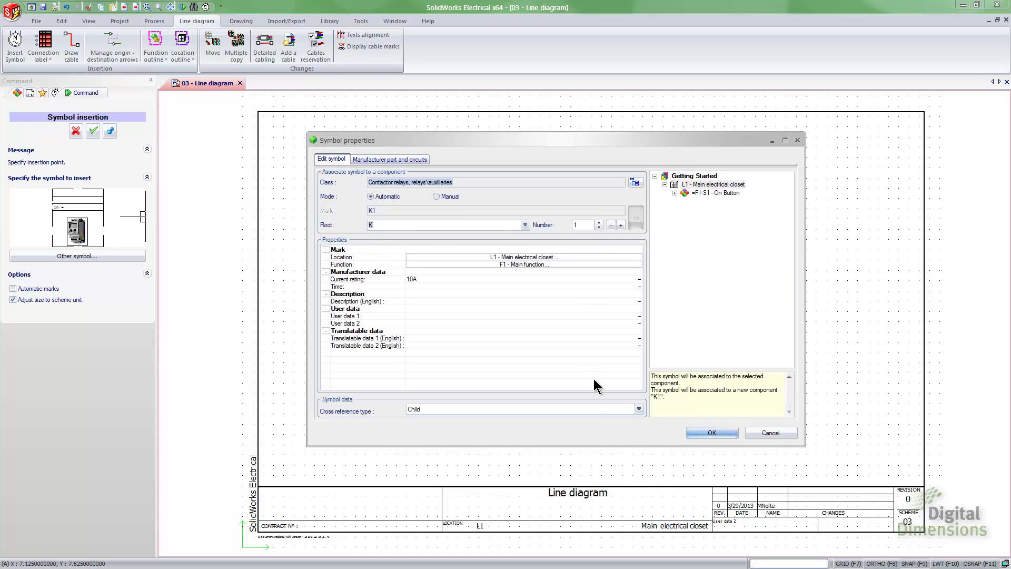
left_click(709, 433)
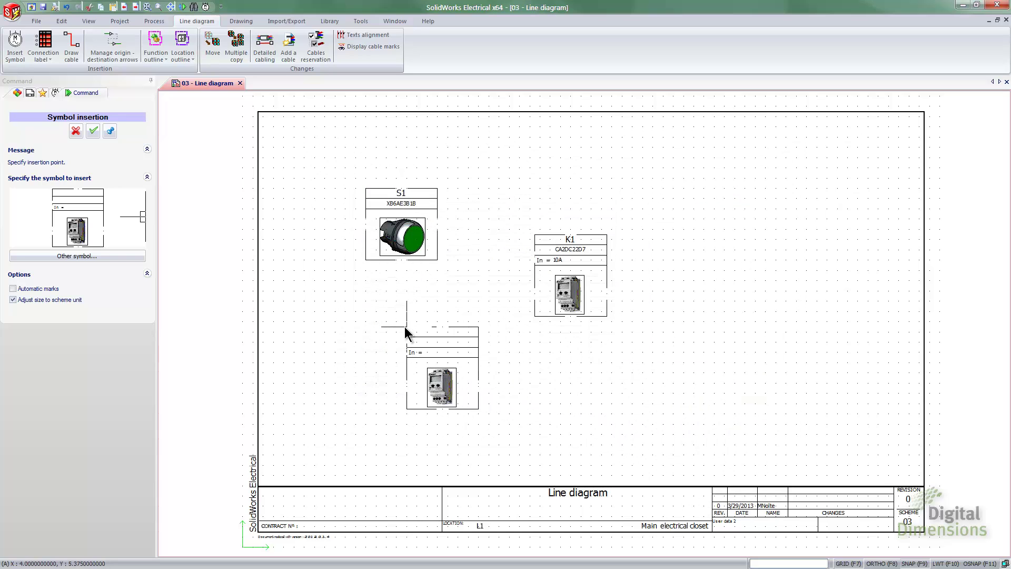
left_click(76, 132)
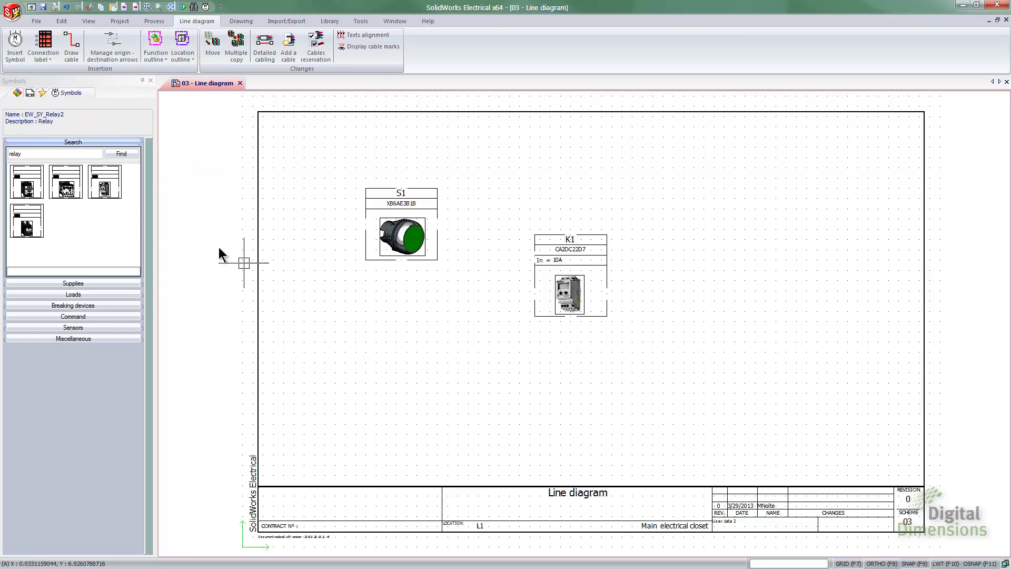
Search the symbols palette for "light" and browse the Loads and Breaking devices groups
left_click(61, 154)
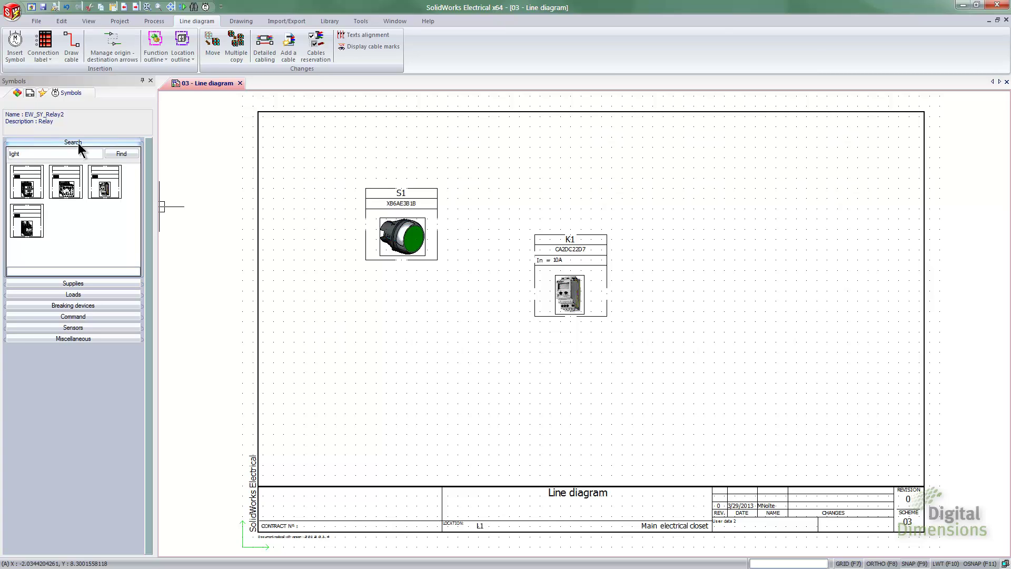
left_click(121, 154)
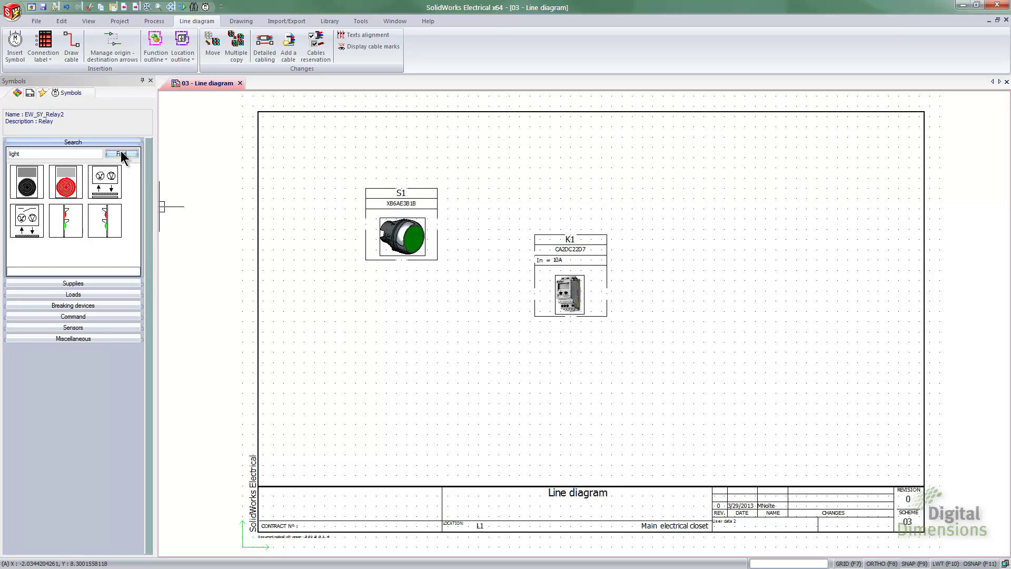
left_click(82, 142)
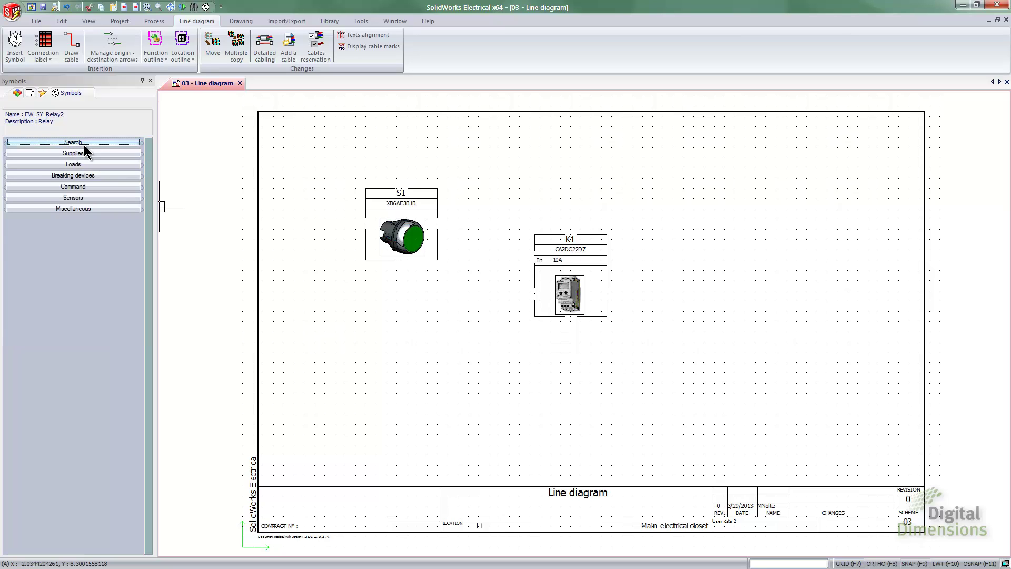
left_click(86, 166)
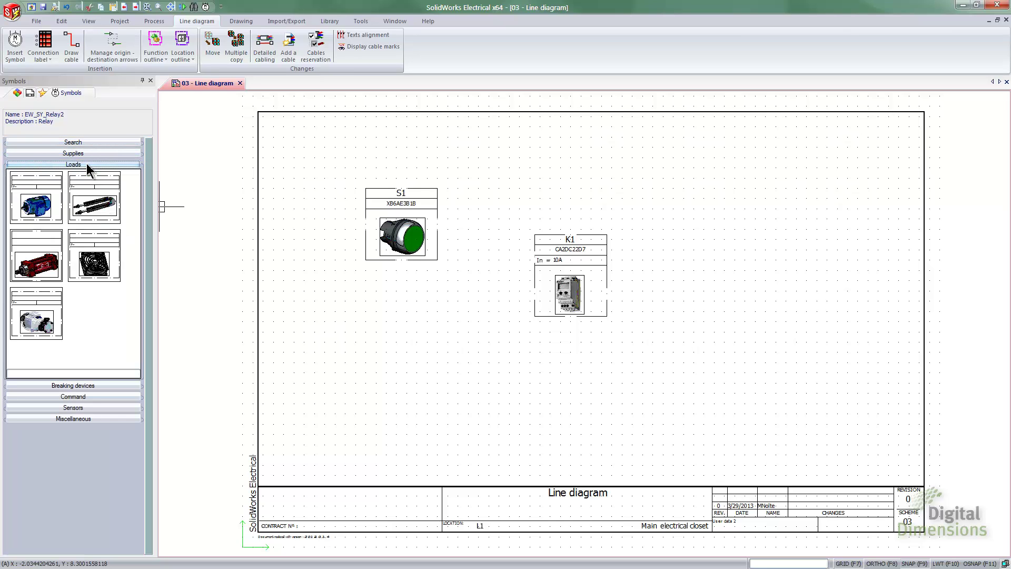
left_click(87, 165)
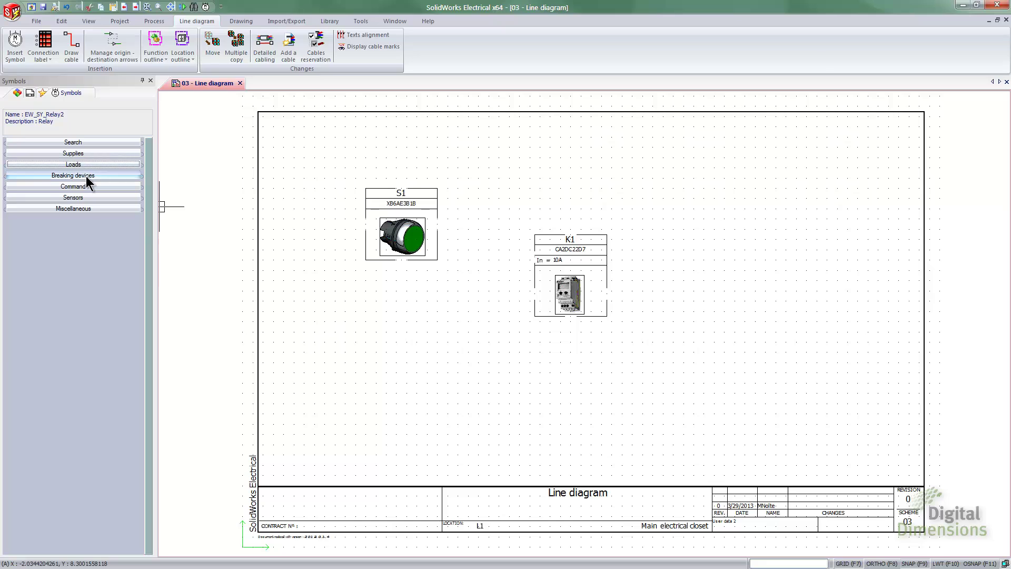
left_click(88, 177)
left_click(86, 175)
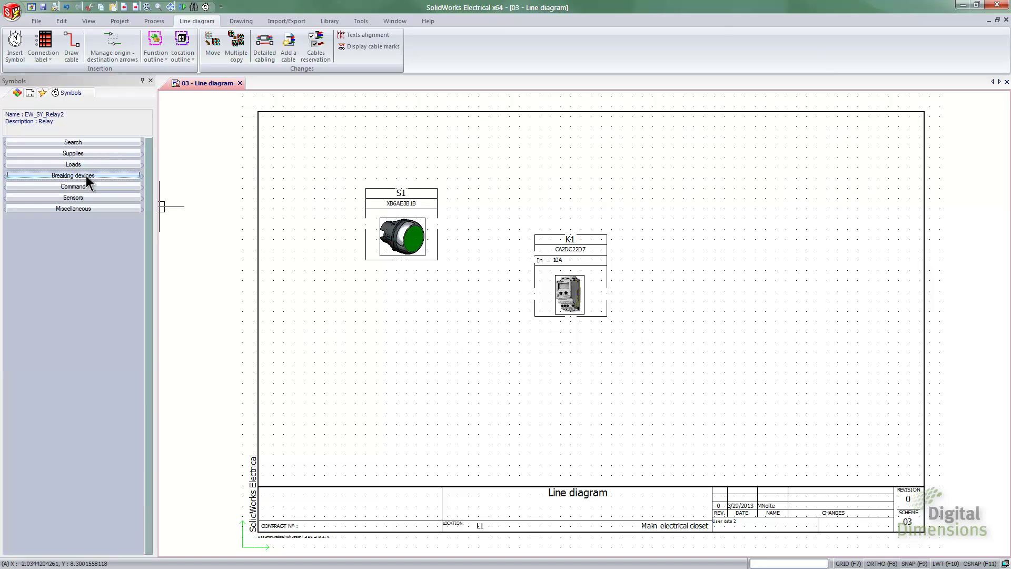
Insert the EW_SY_LimitSwitchLever symbol from the Sensors group below and between S1 and K1, accepting its default properties
left_click(88, 197)
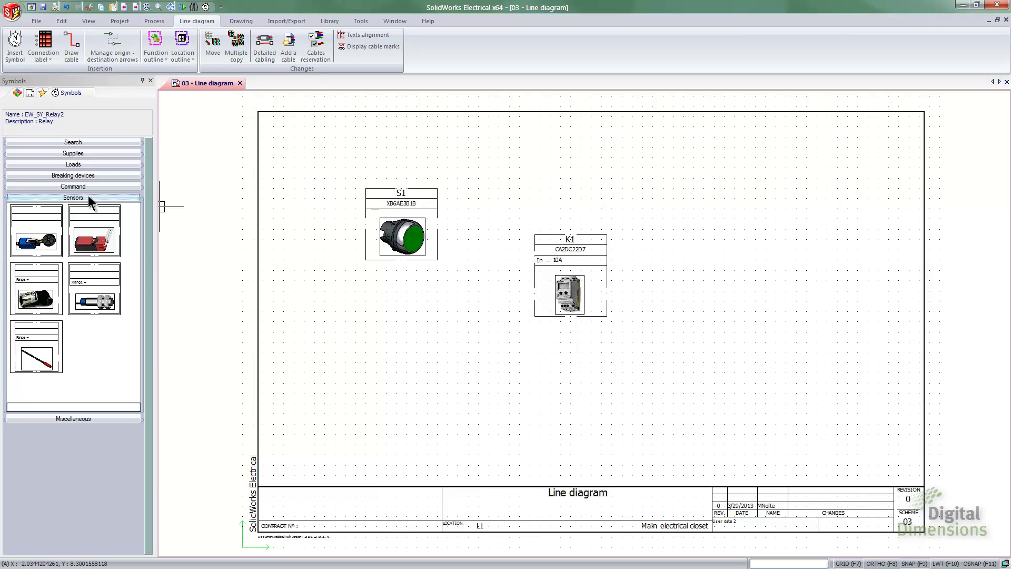
left_click(89, 198)
left_click(88, 197)
left_click(92, 235)
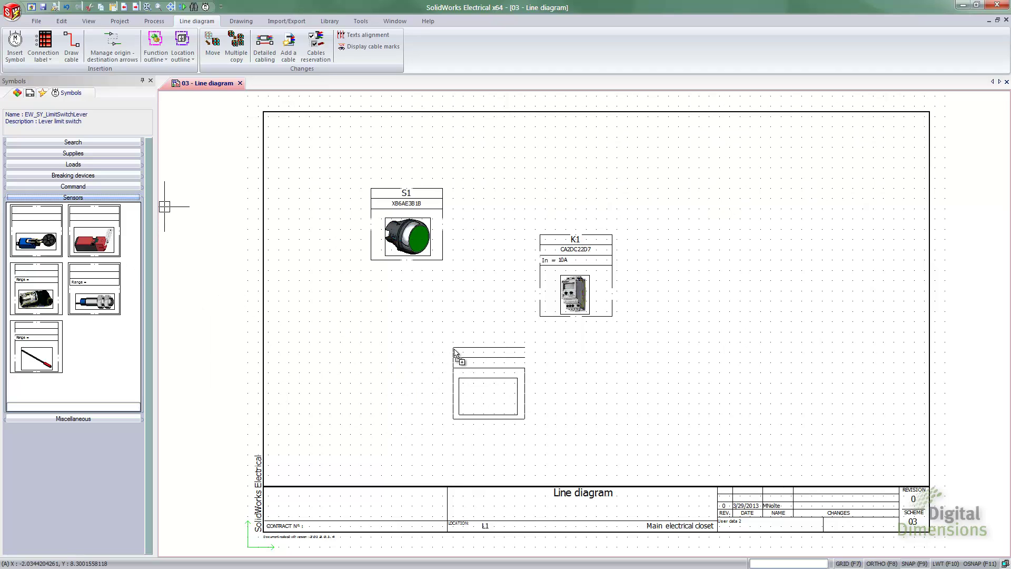
left_click(453, 349)
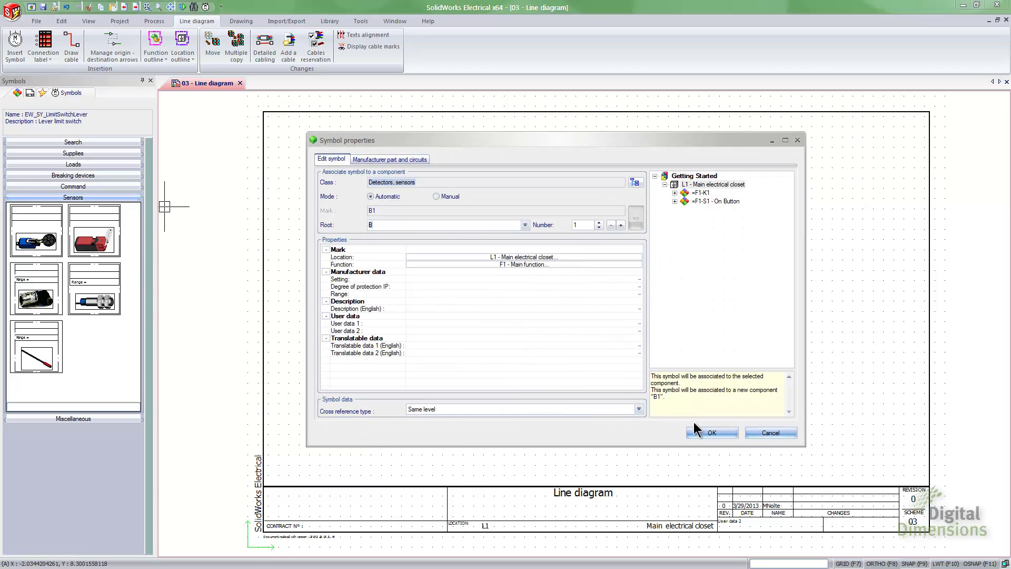
left_click(712, 432)
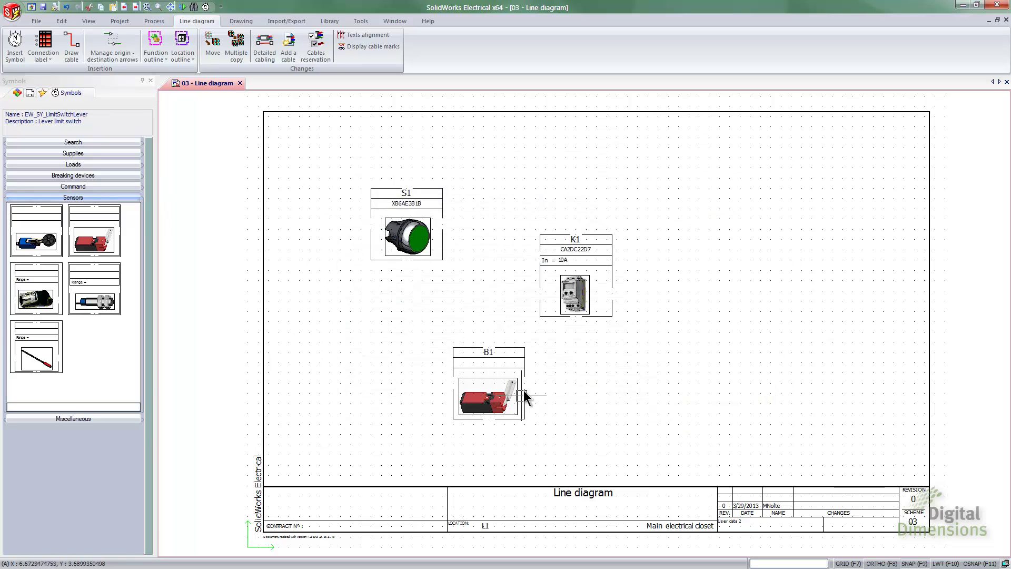
In limit switch B1's symbol properties, manually add a manufacturer part named "123 contact switch" with manufacturer DDi
right_click(515, 354)
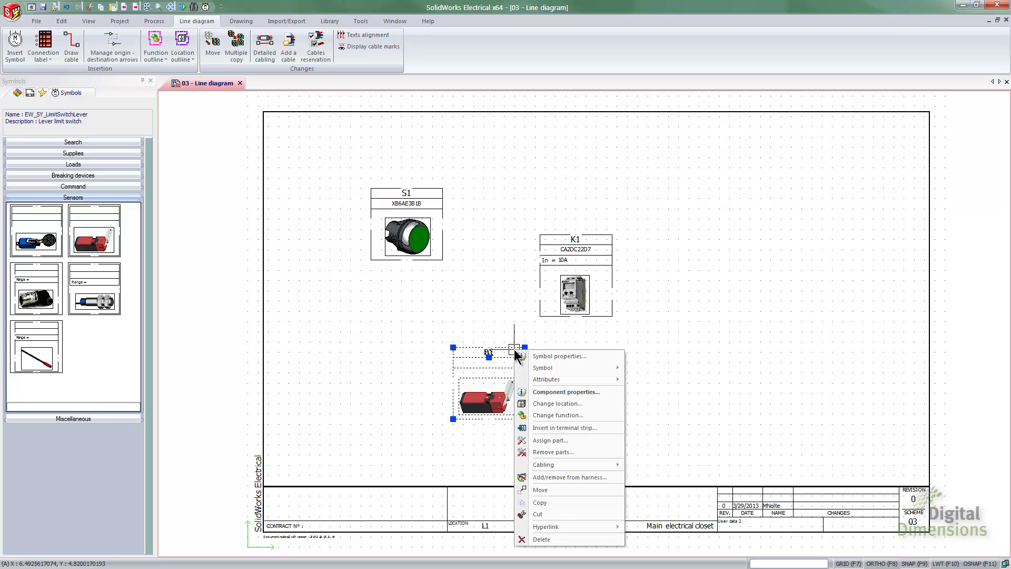
left_click(552, 357)
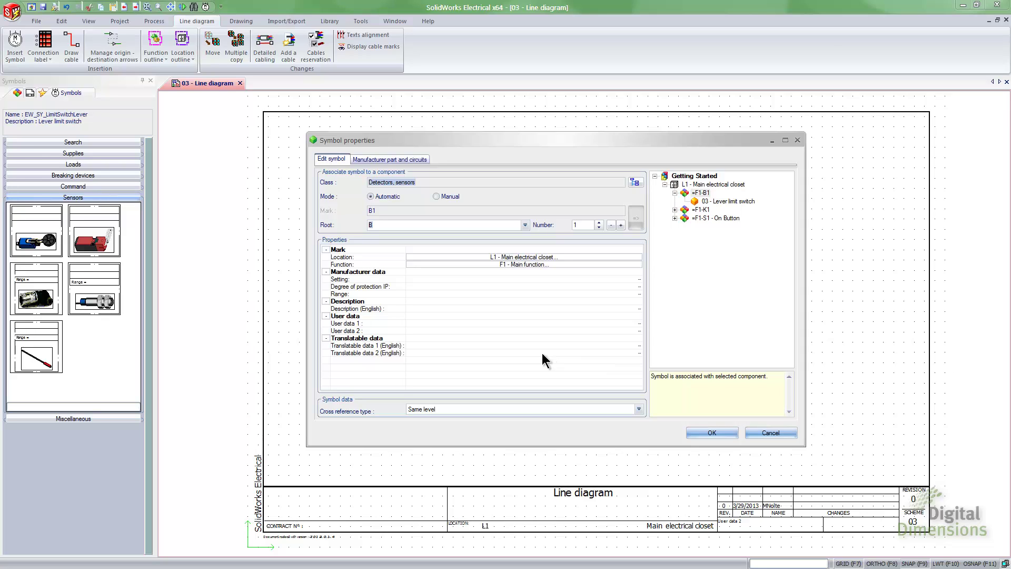
left_click(385, 159)
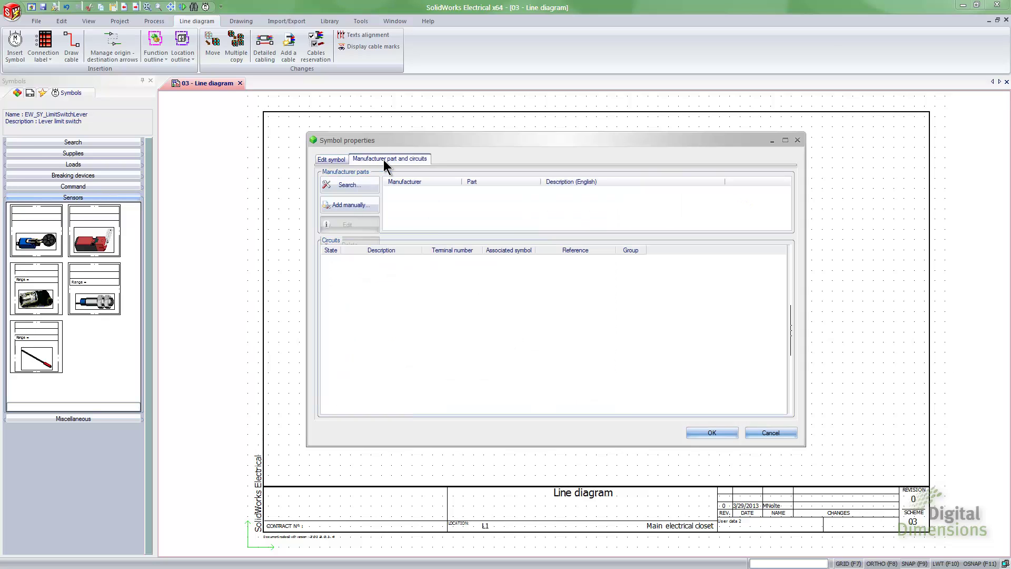
left_click(361, 210)
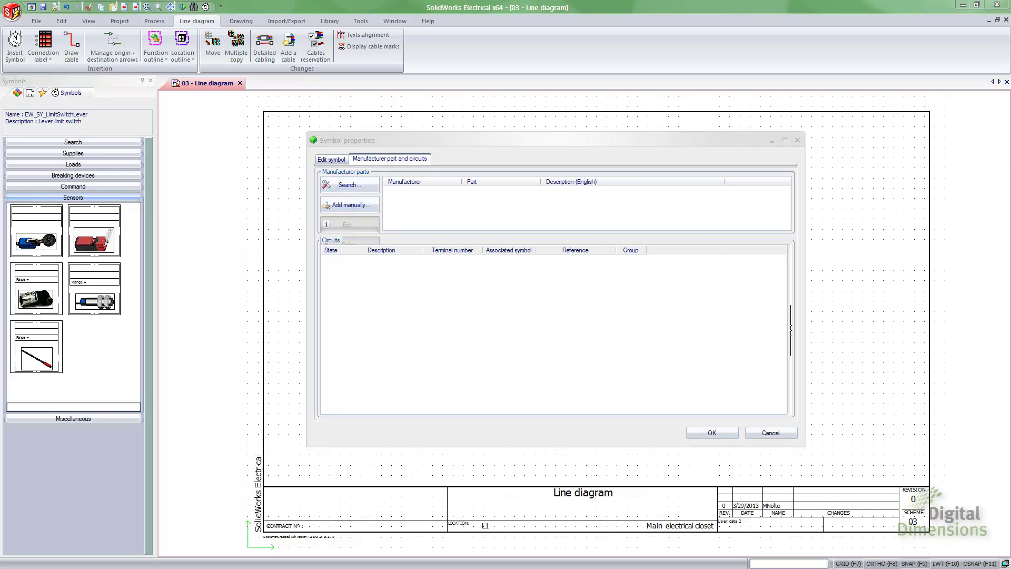
left_click_drag(969, 63, 530, 91)
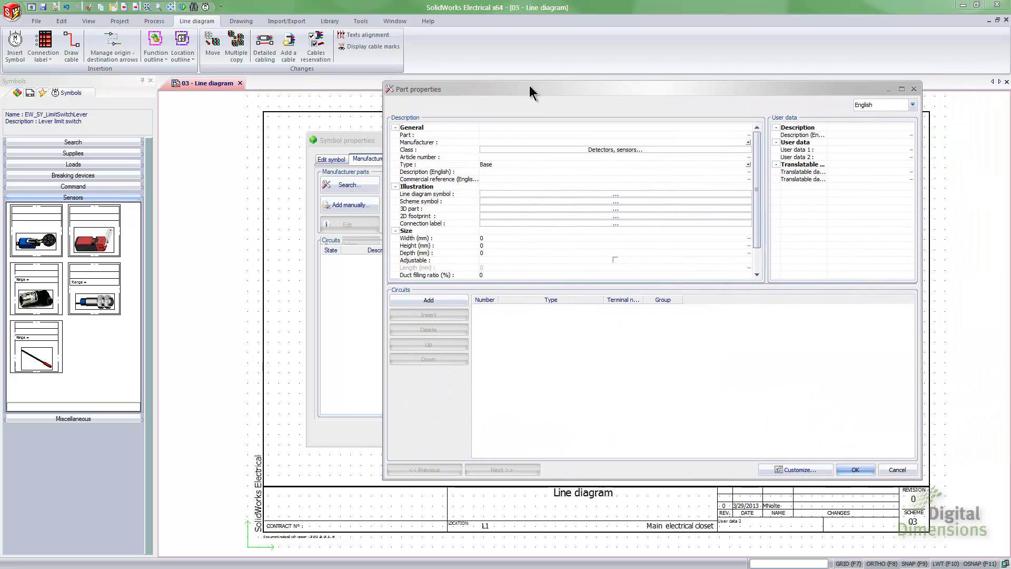
left_click(496, 142)
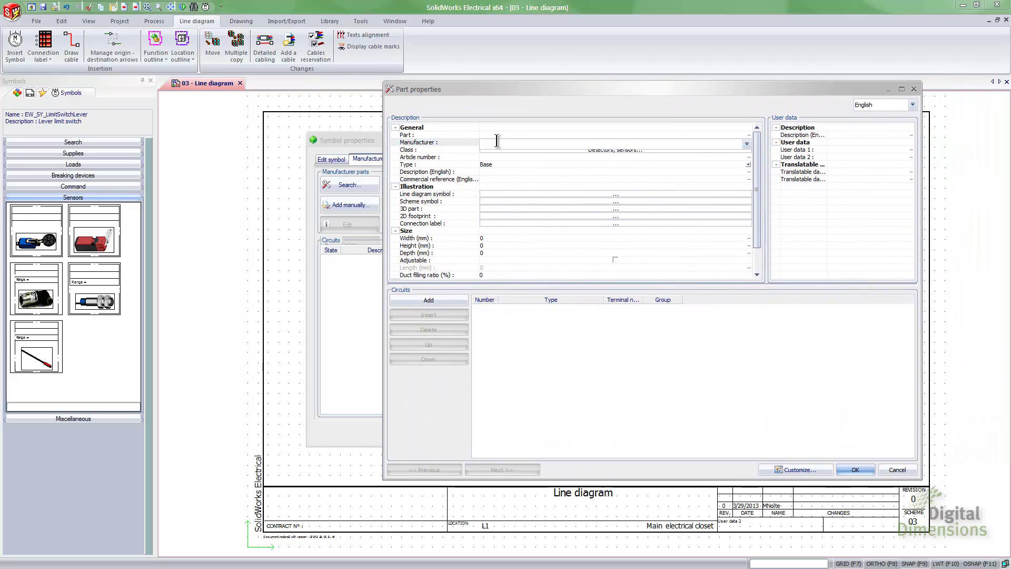
type("DDi")
left_click(511, 134)
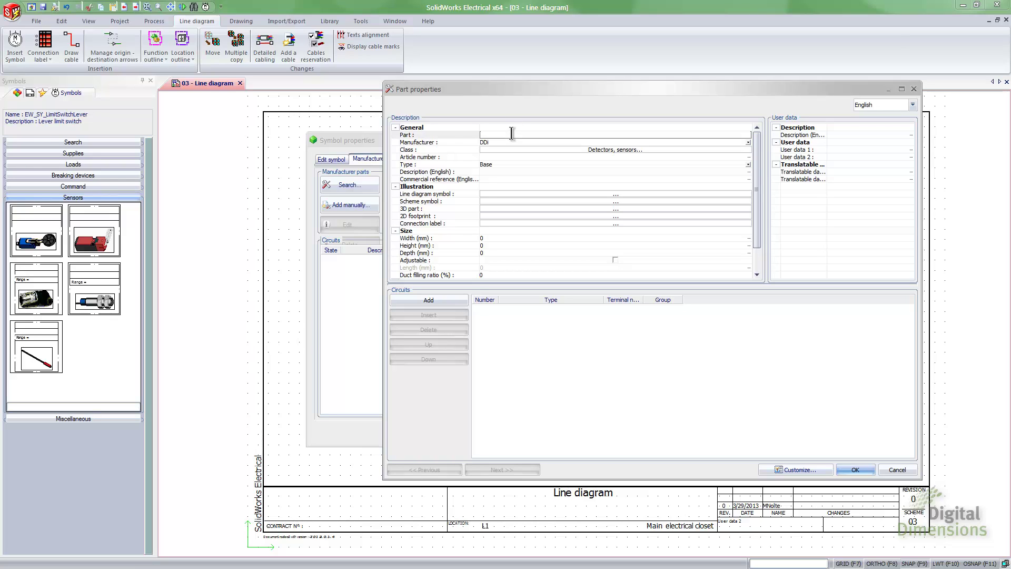
type("123 contact switch")
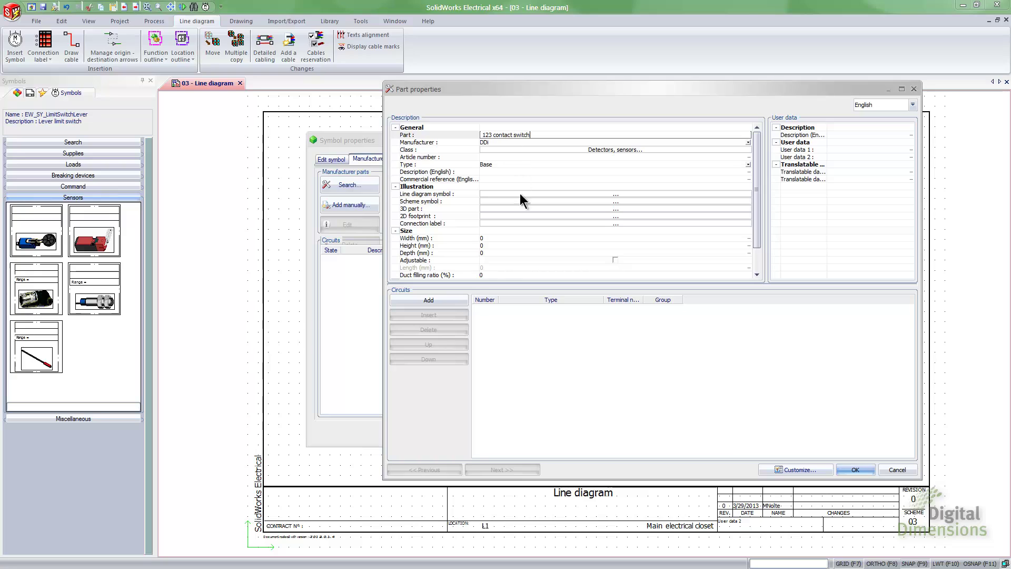
Add a circuit of type TA0 - NO Contact with terminal numbers 1,2 to the new part
left_click(444, 298)
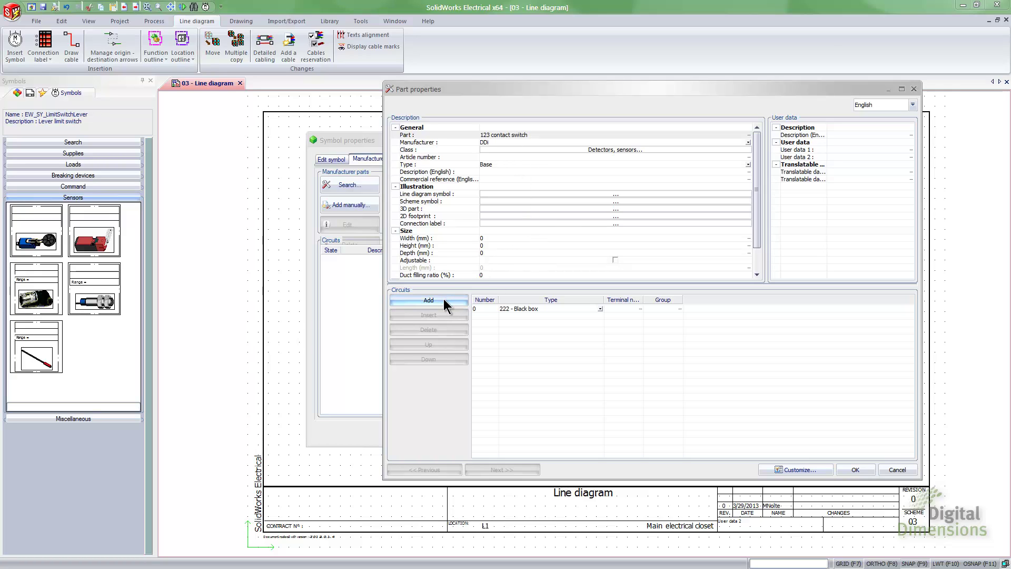
left_click(601, 308)
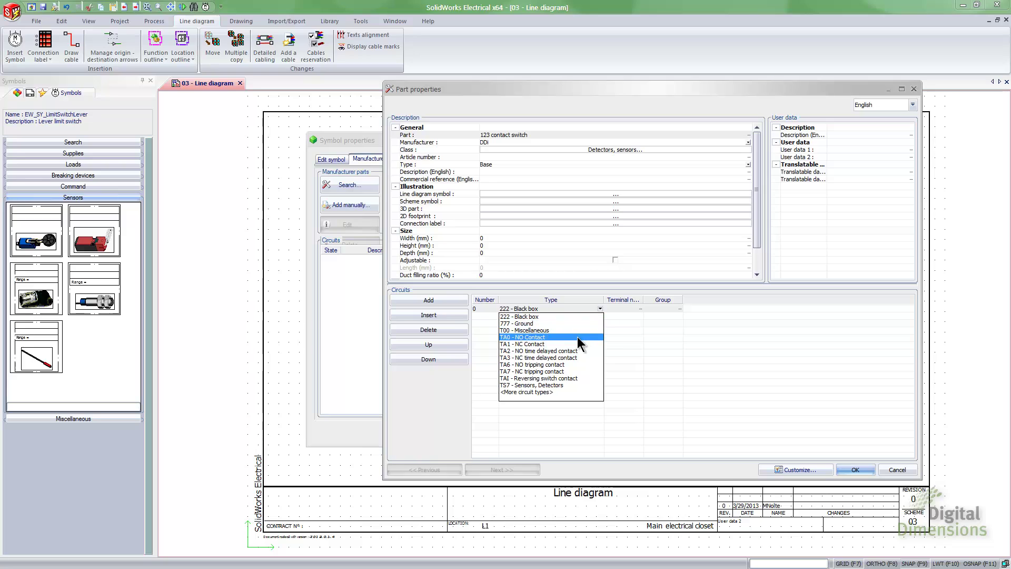
left_click(540, 337)
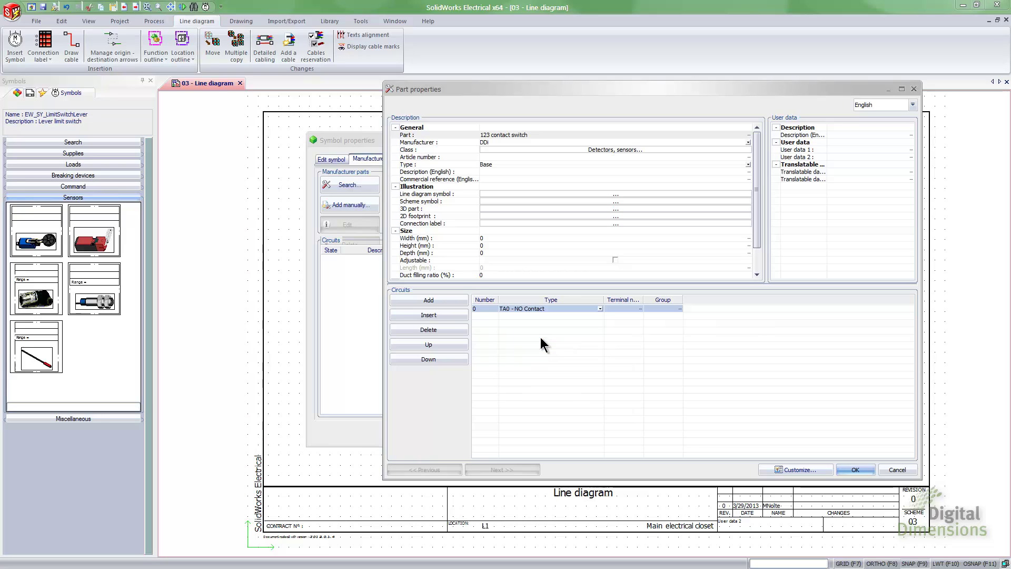
left_click(625, 309)
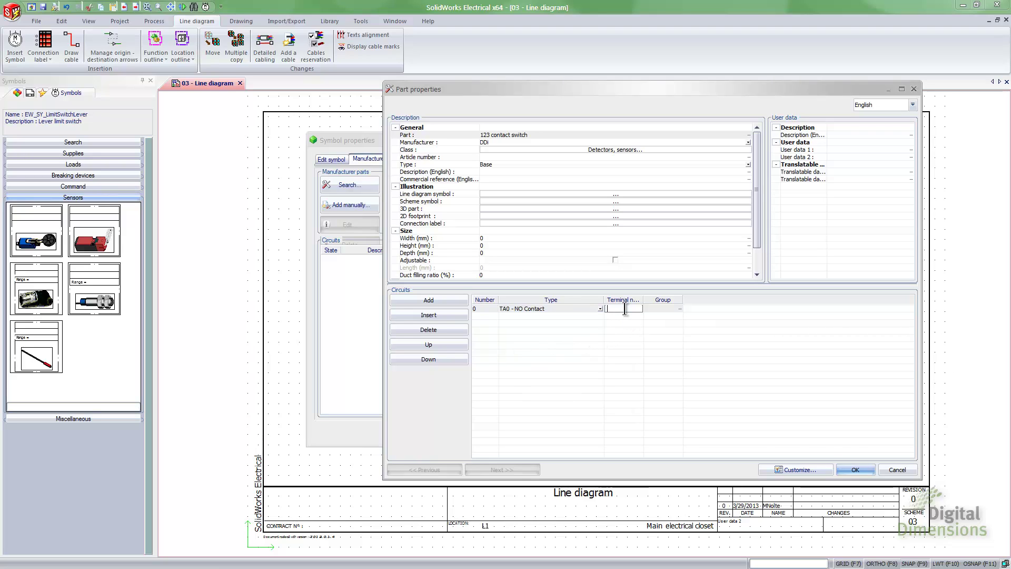
type("1,2")
Confirm the new part, keep it only for this component, and apply the limit switch's symbol properties
left_click(855, 470)
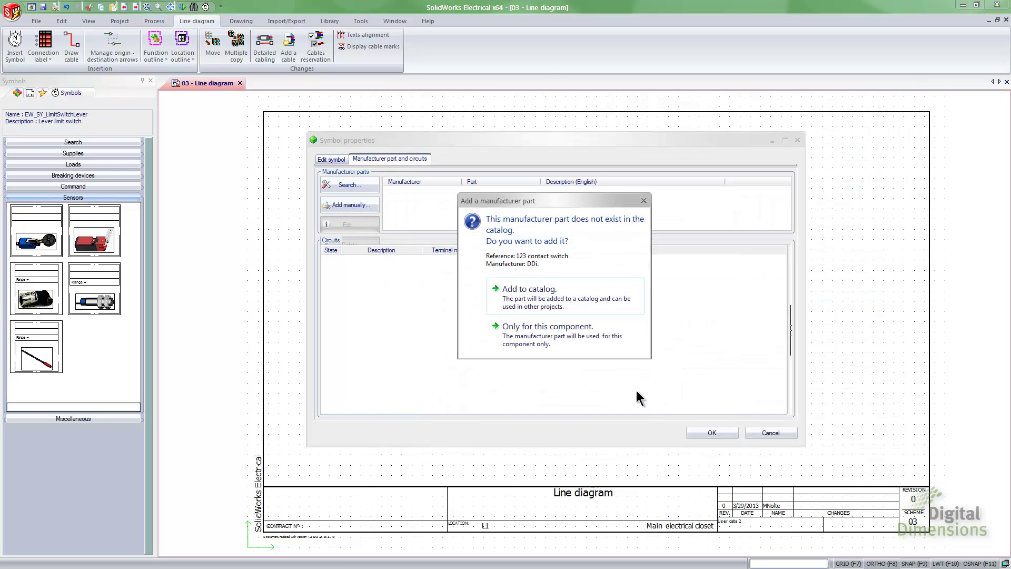
left_click(549, 339)
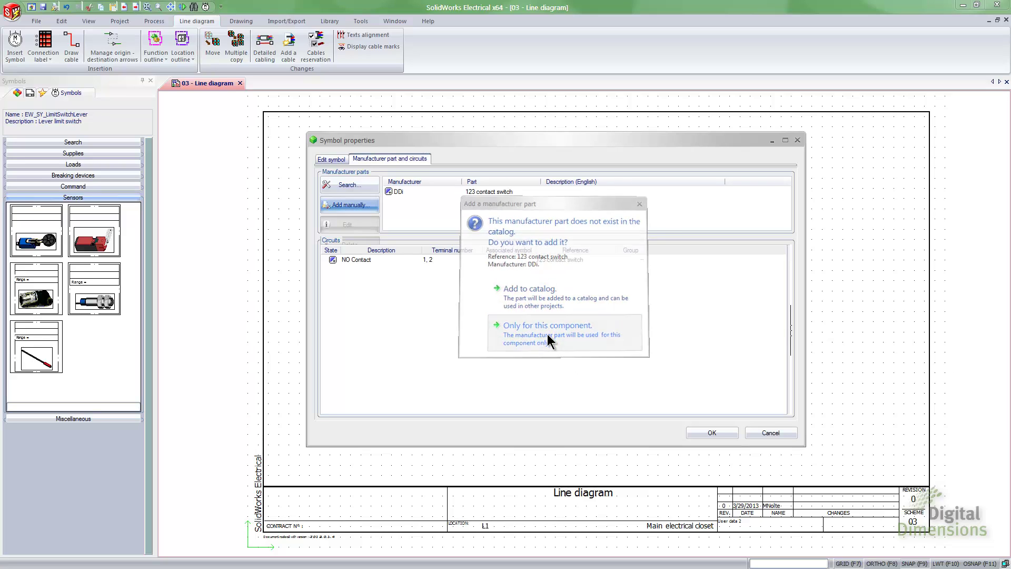
left_click(715, 432)
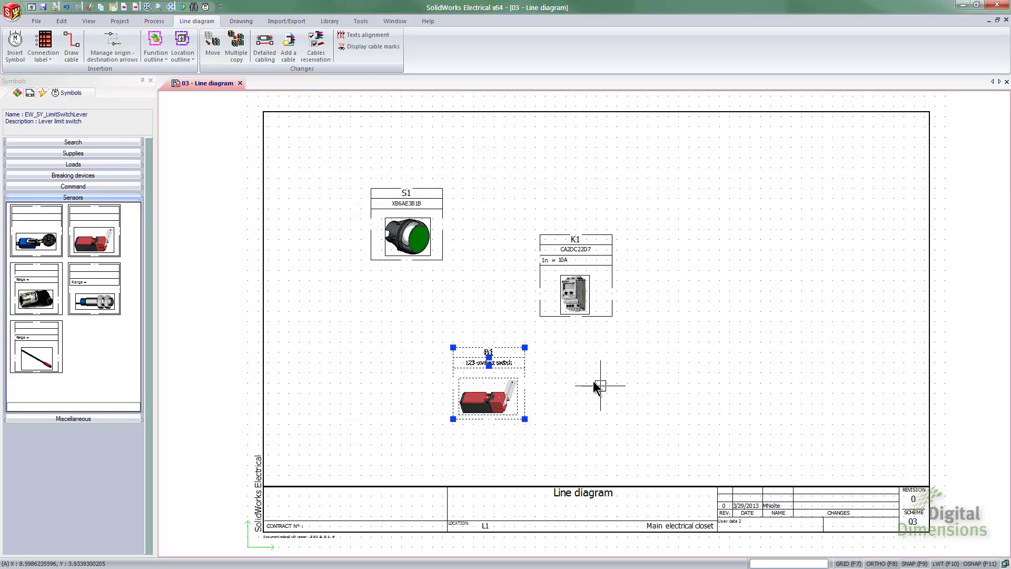
Insert the green Indicator symbol from the Signalling, Alarm class at X 11.625, Y 7 in the line diagram
scroll(500, 377, "up", 2)
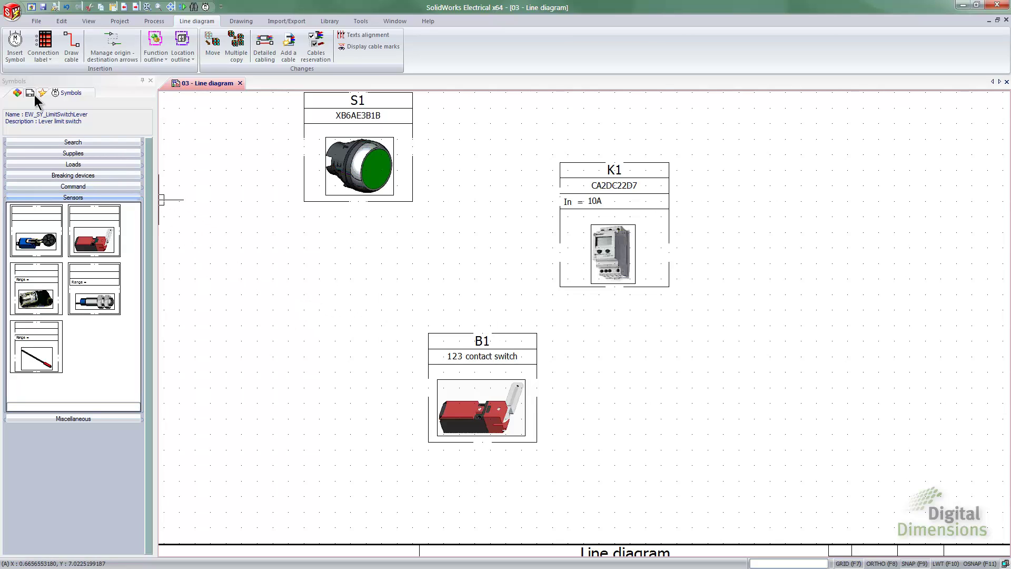
left_click(19, 46)
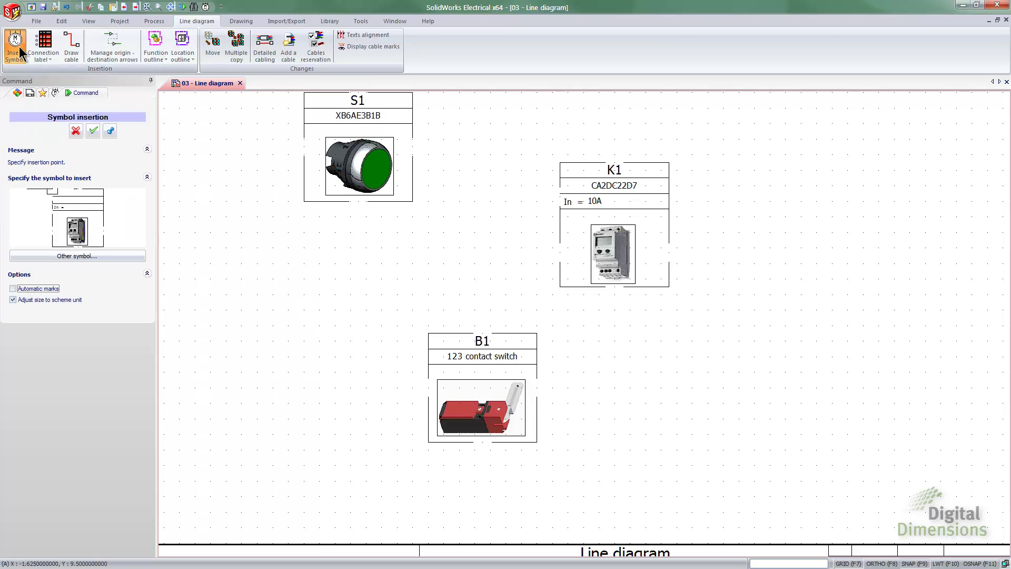
left_click(77, 251)
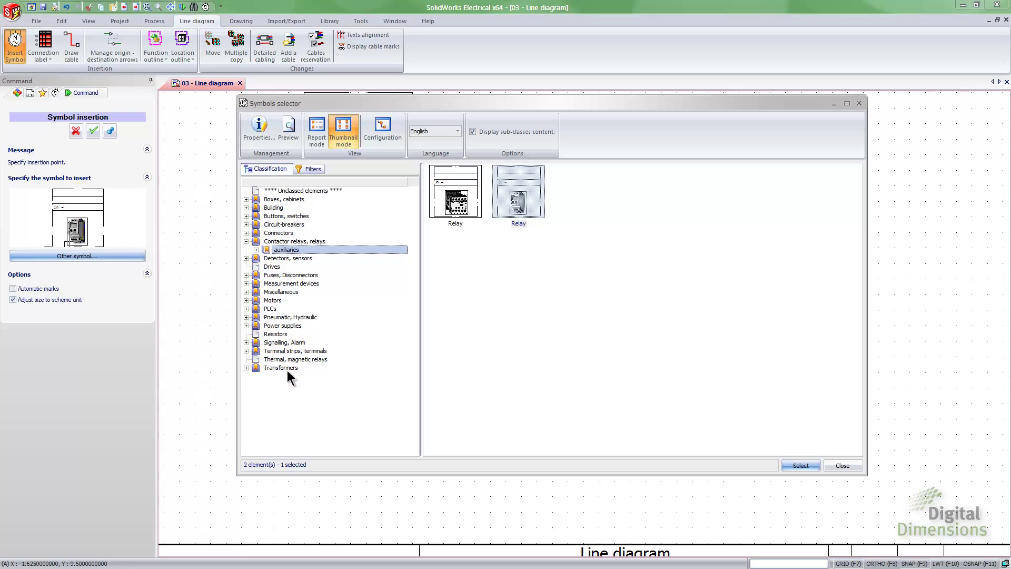
left_click(270, 343)
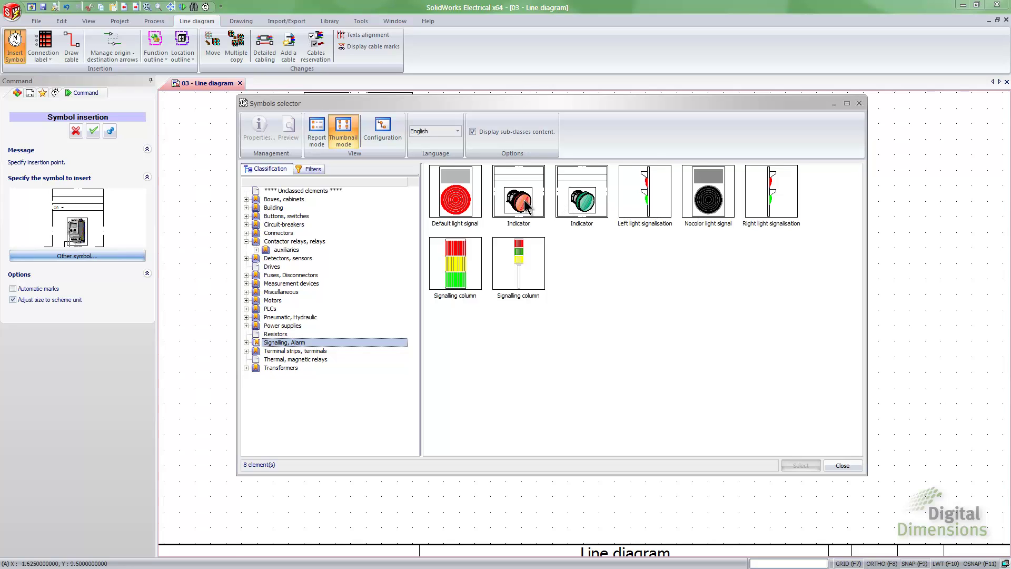
double_click(585, 201)
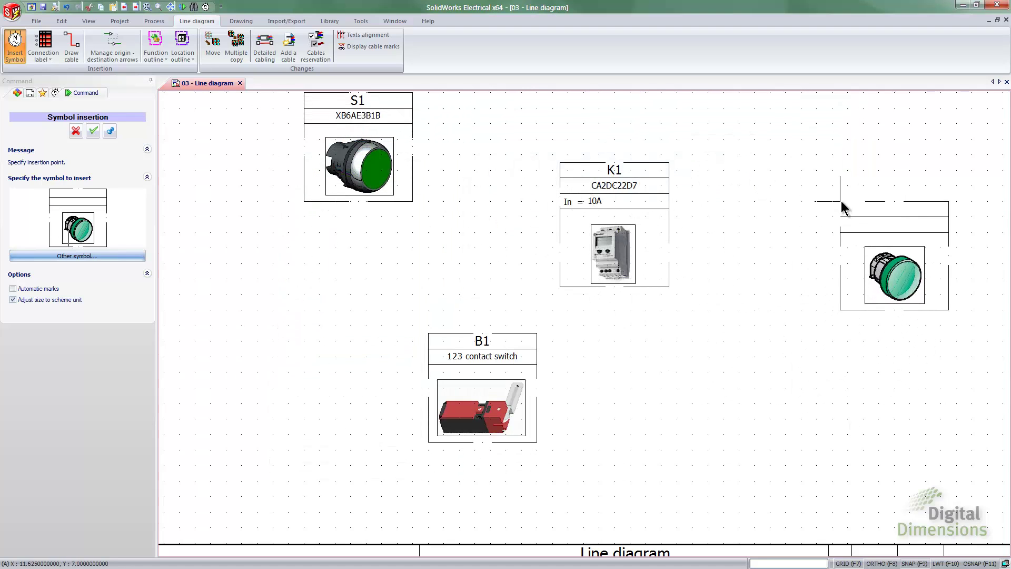
left_click(841, 207)
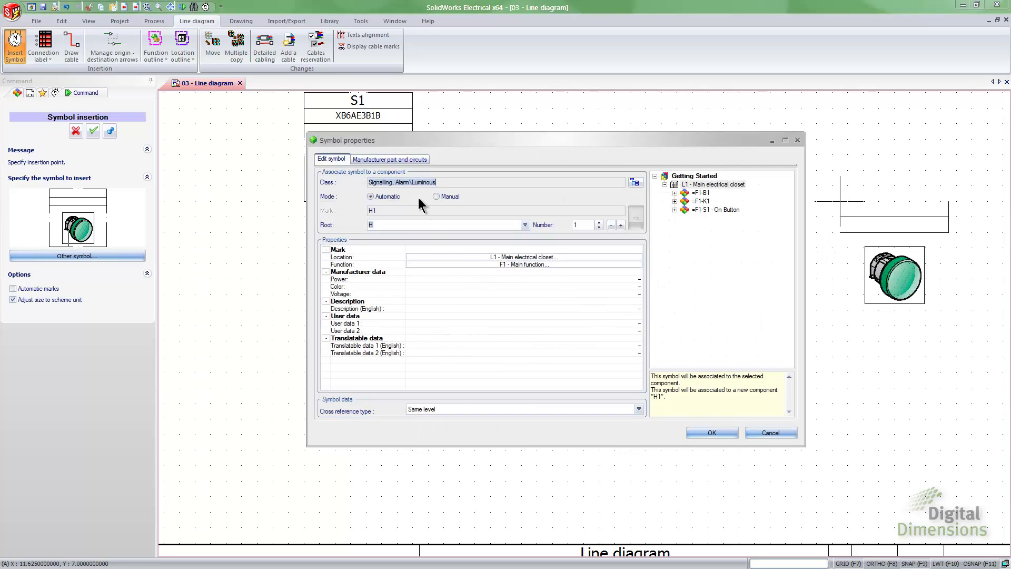
Start a manufacturer part search for the green indicator and filter the parts to a 12 V voltage value
left_click(395, 161)
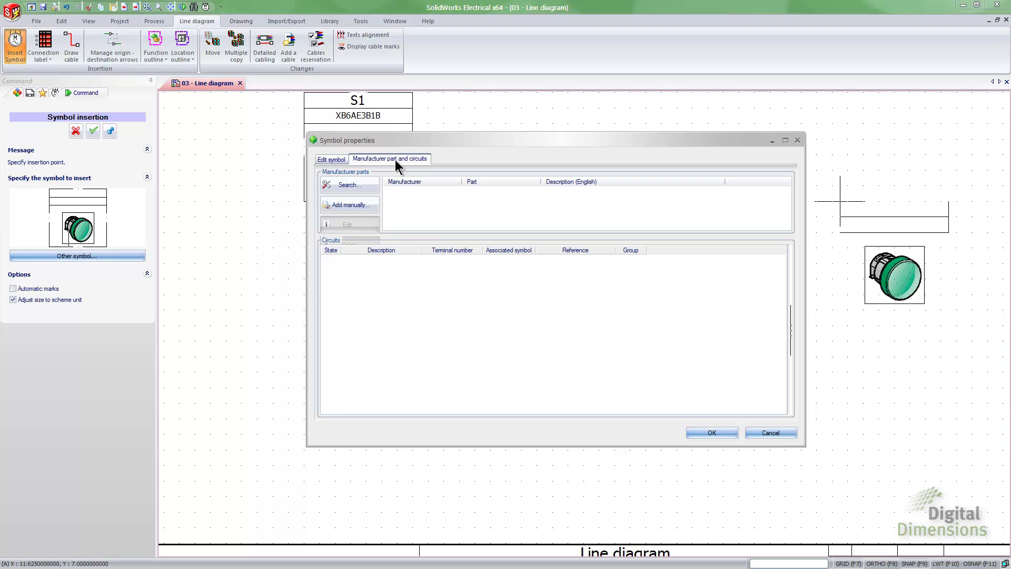
left_click(376, 185)
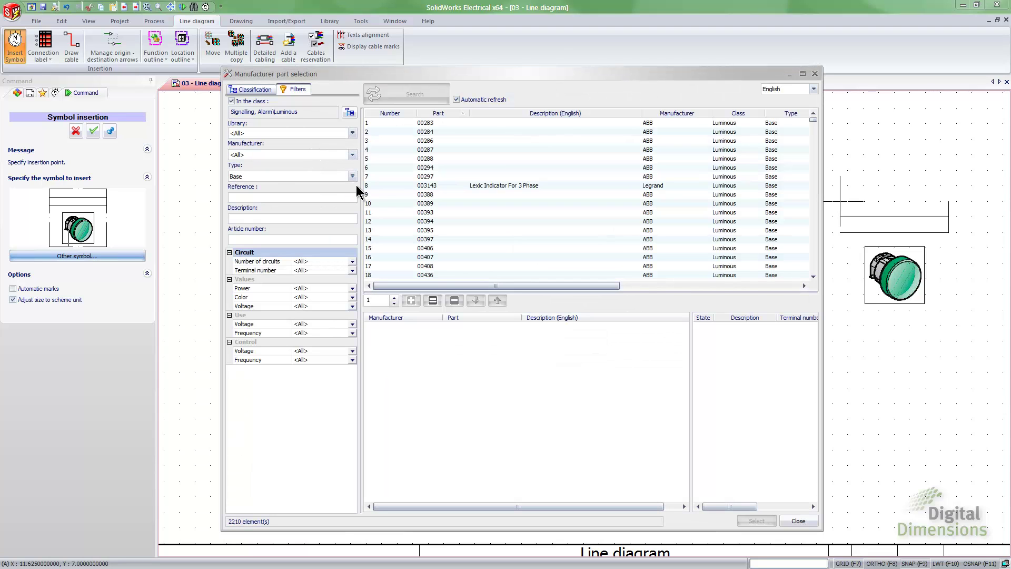
left_click(352, 288)
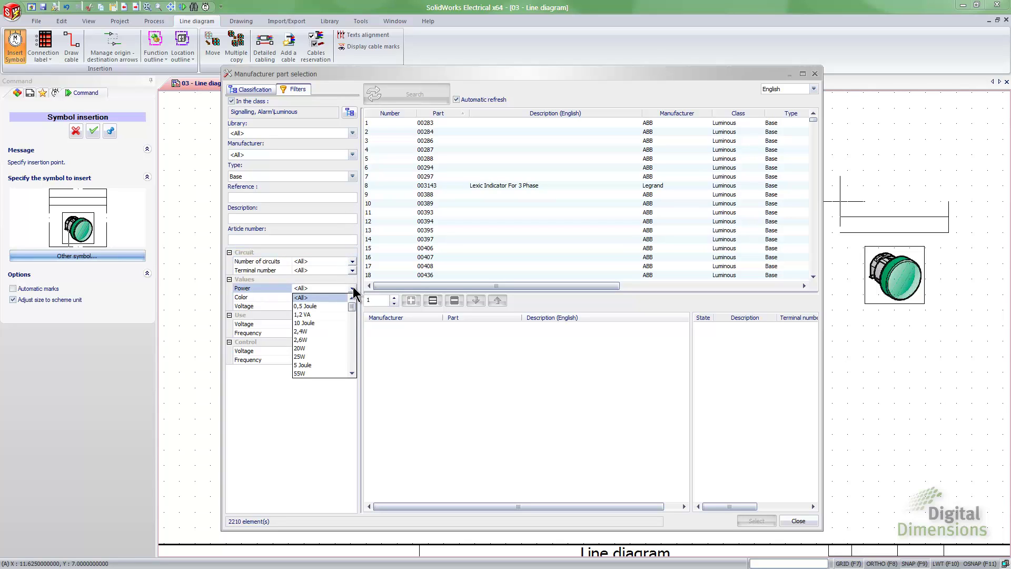
left_click(352, 288)
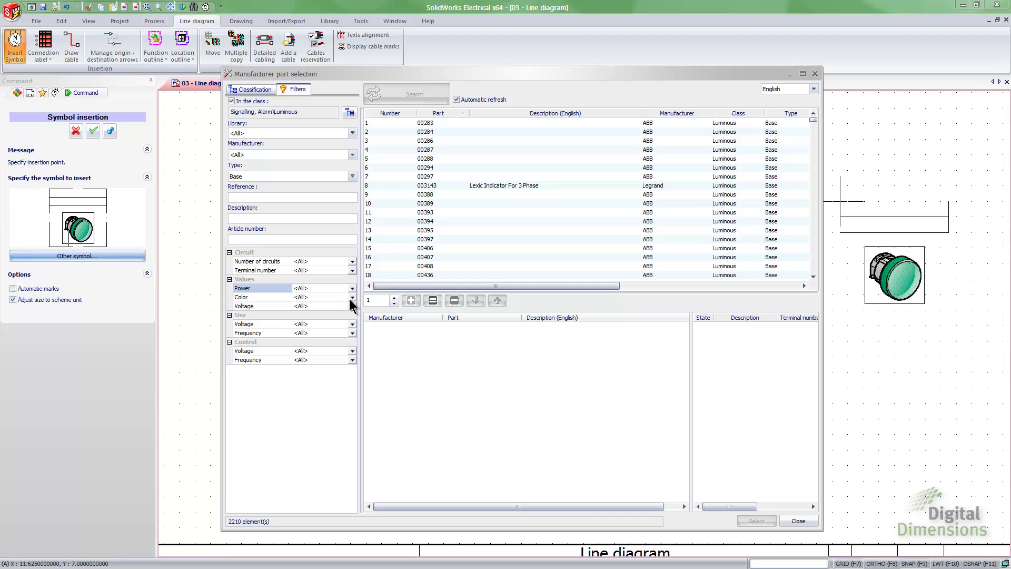
left_click(351, 307)
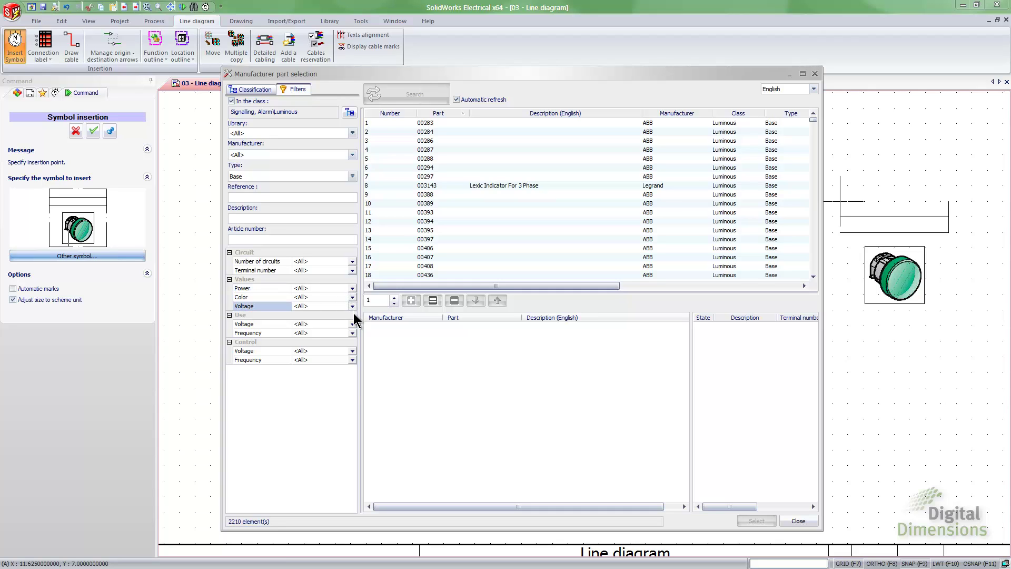
left_click(352, 307)
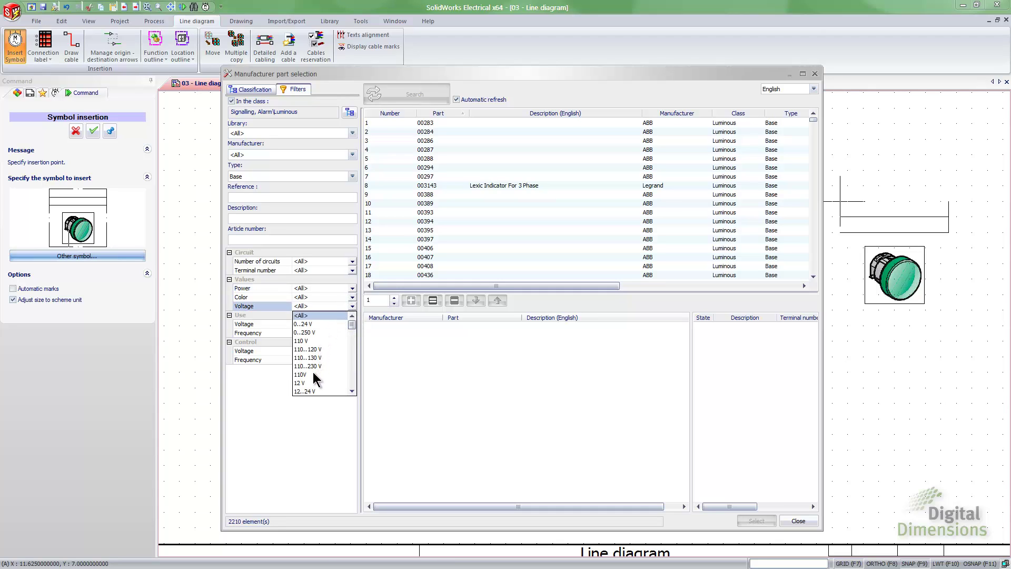
left_click(299, 383)
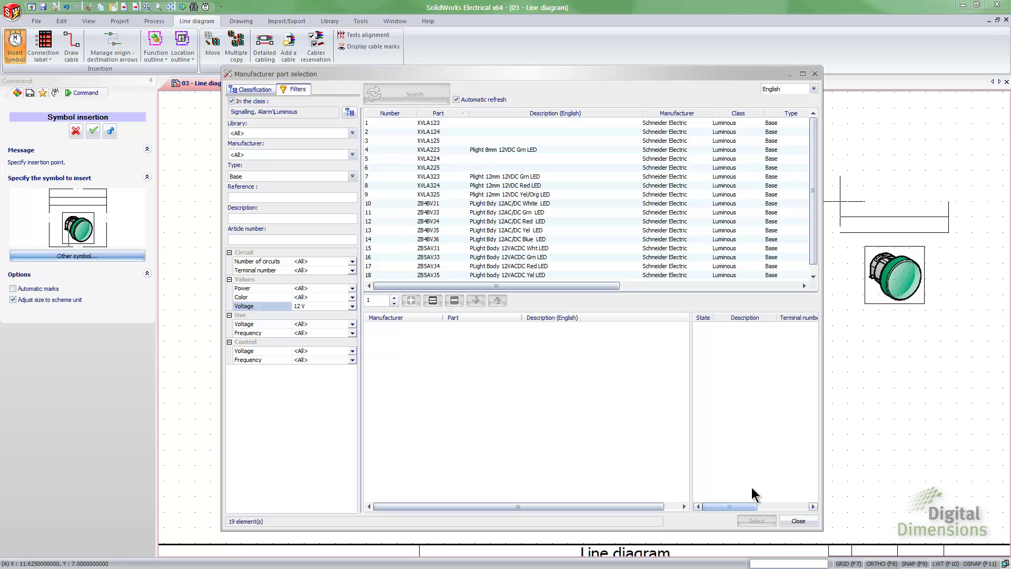
Assign the Schneider Electric part XVLA323 (Plight 12mm 12VDC Grn LED) to the indicator
left_click(498, 175)
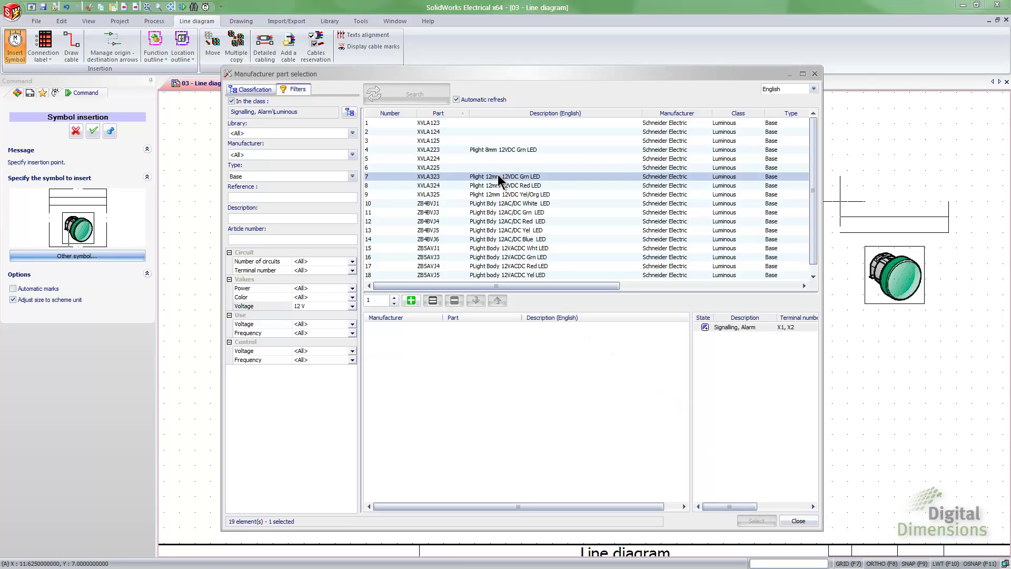
double_click(498, 175)
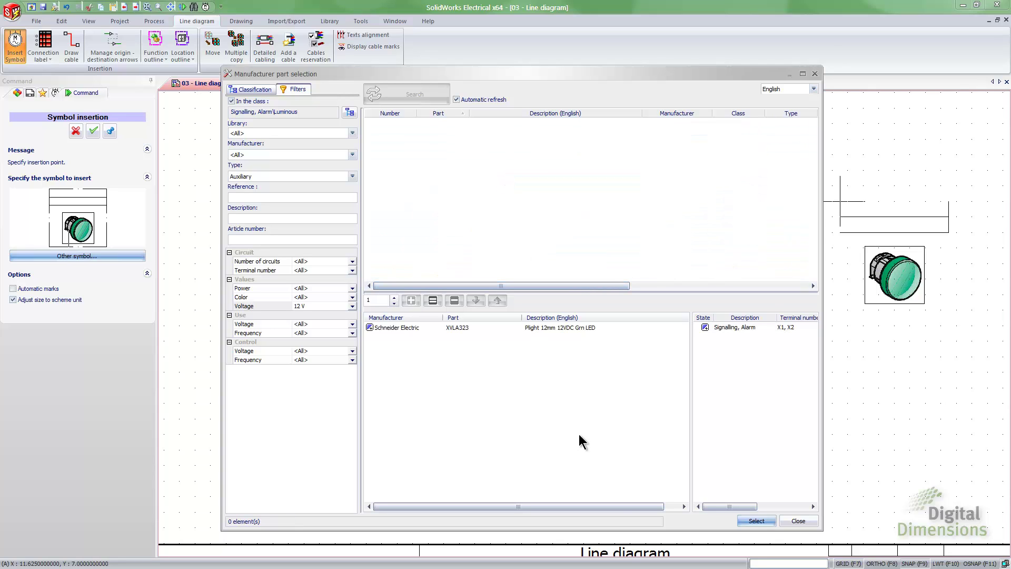
left_click(756, 521)
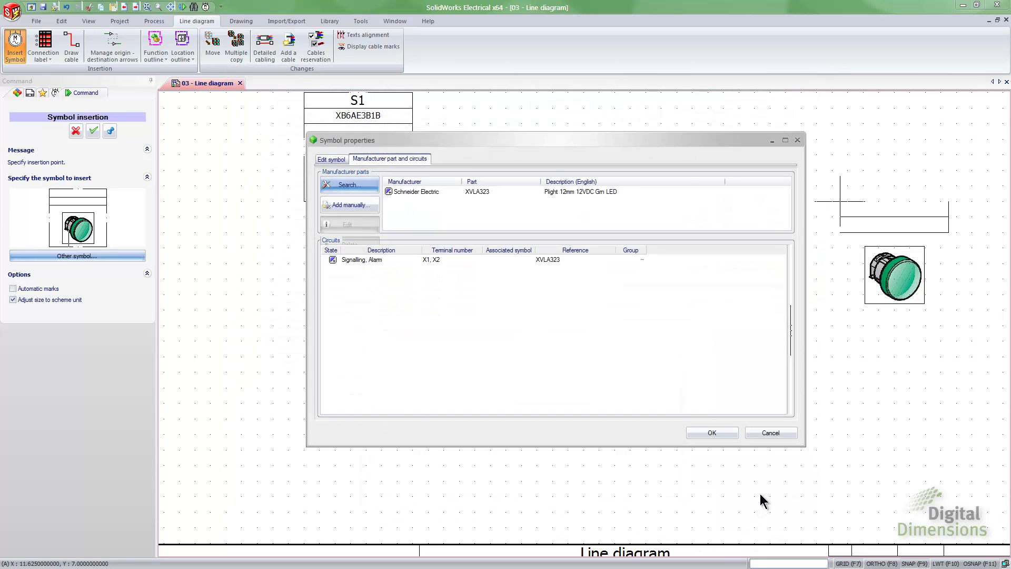
Apply the symbol properties of the indicator with part XVLA323 and finish inserting indicator symbols
left_click(712, 431)
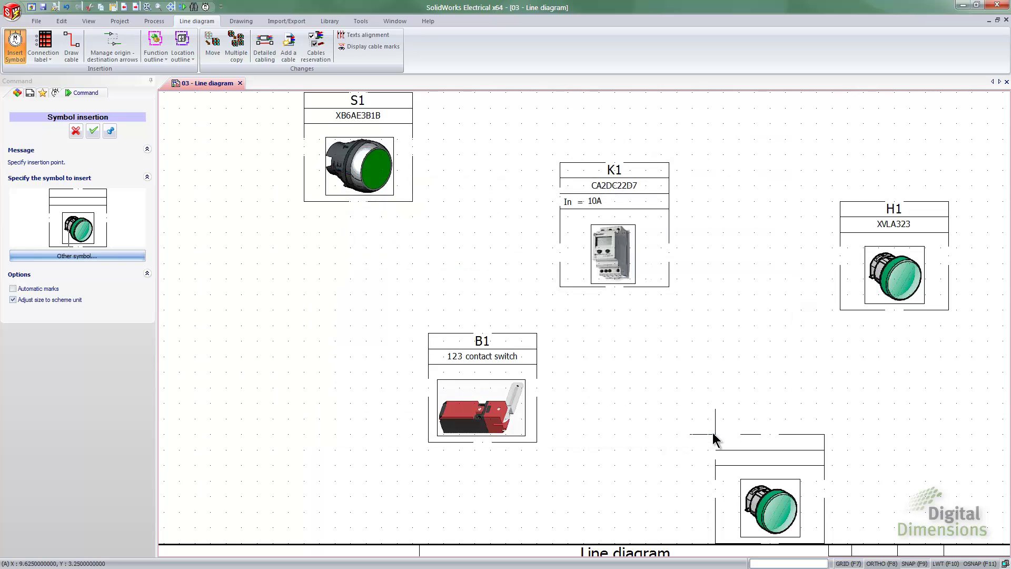
scroll(724, 414, "down", 3)
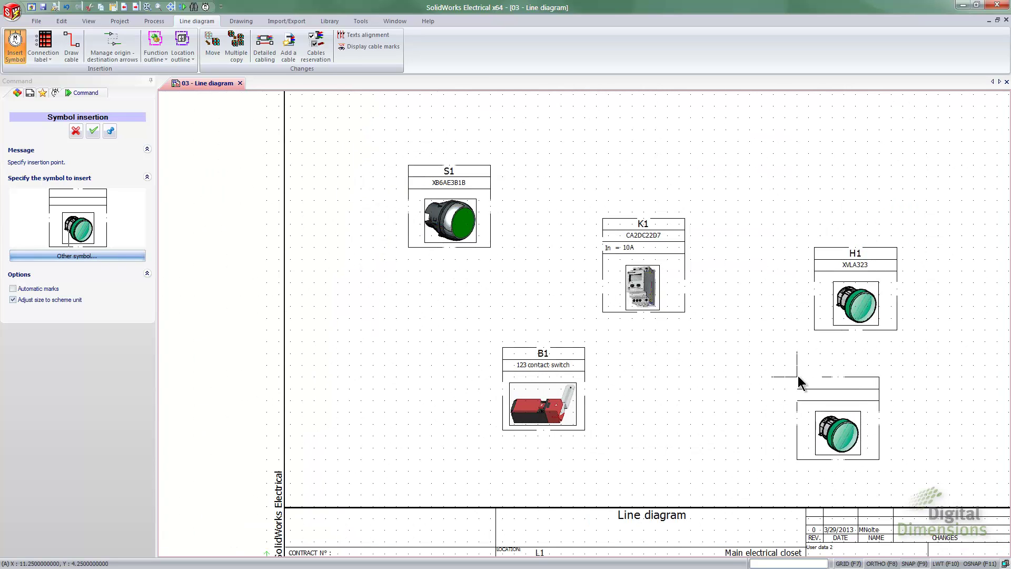
key("Escape")
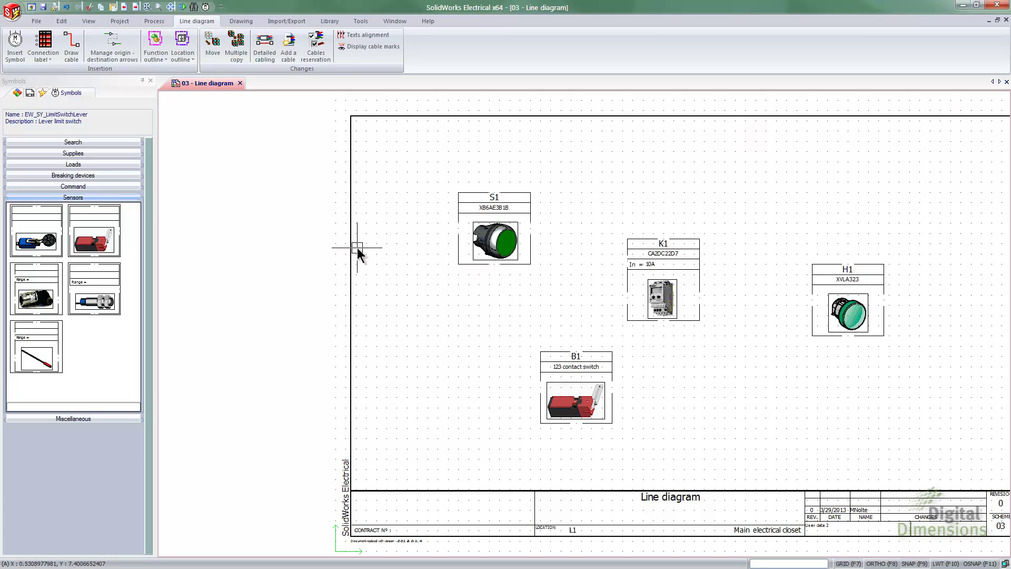
left_click(73, 50)
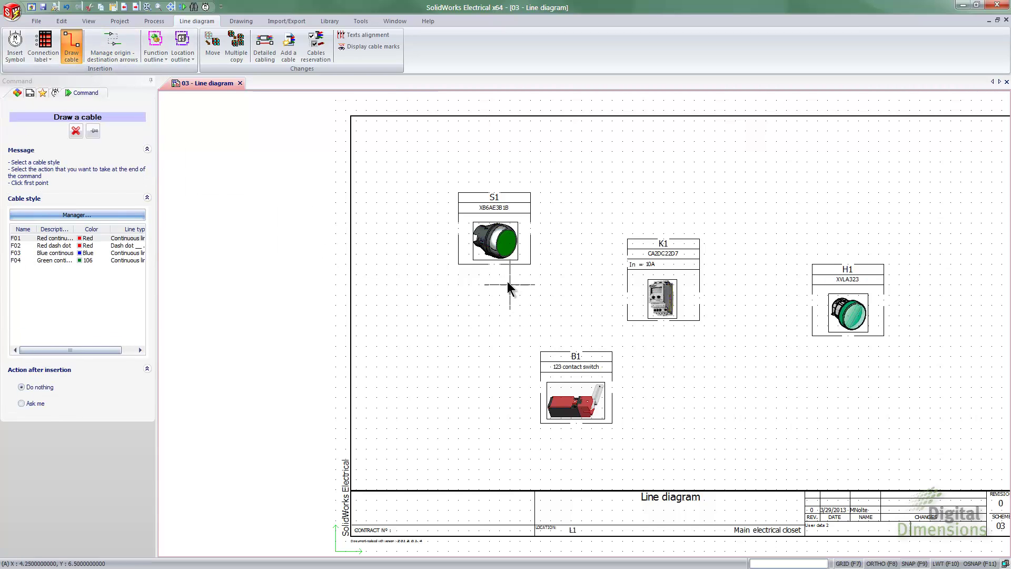
left_click(509, 265)
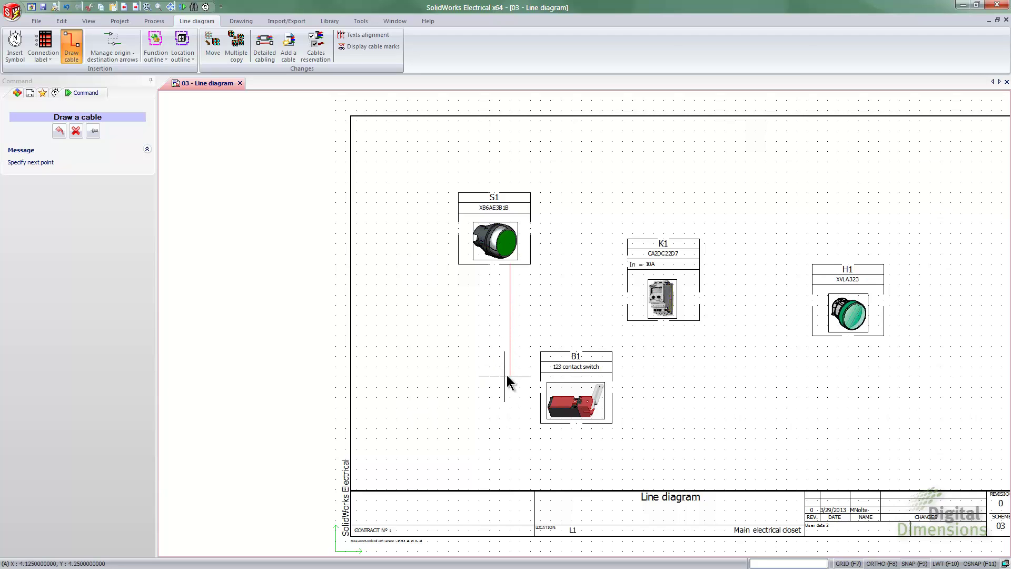
key("Escape")
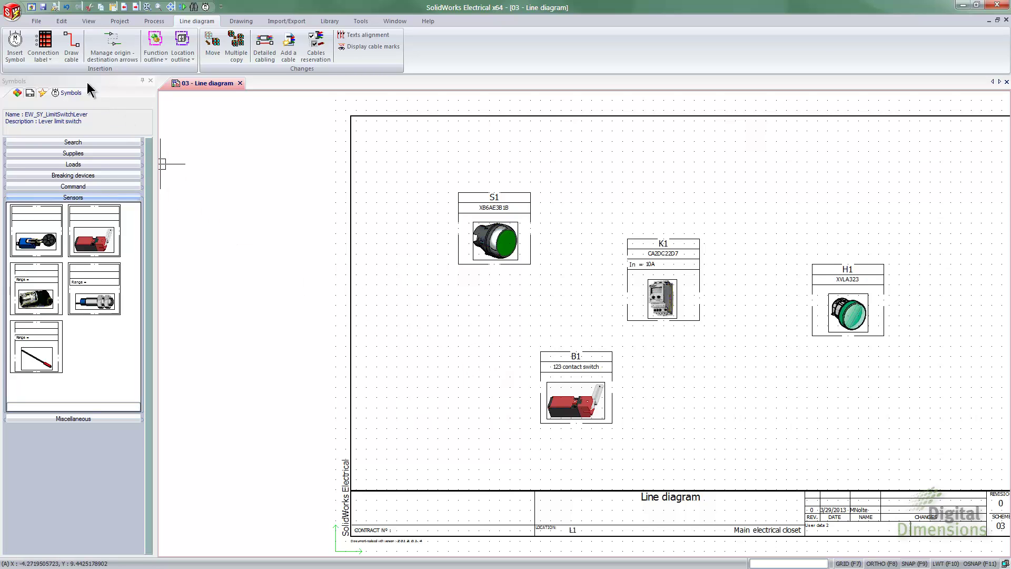
Add a new wire style to the Getting Started project from the Draw cable command and open its name for editing
left_click(72, 59)
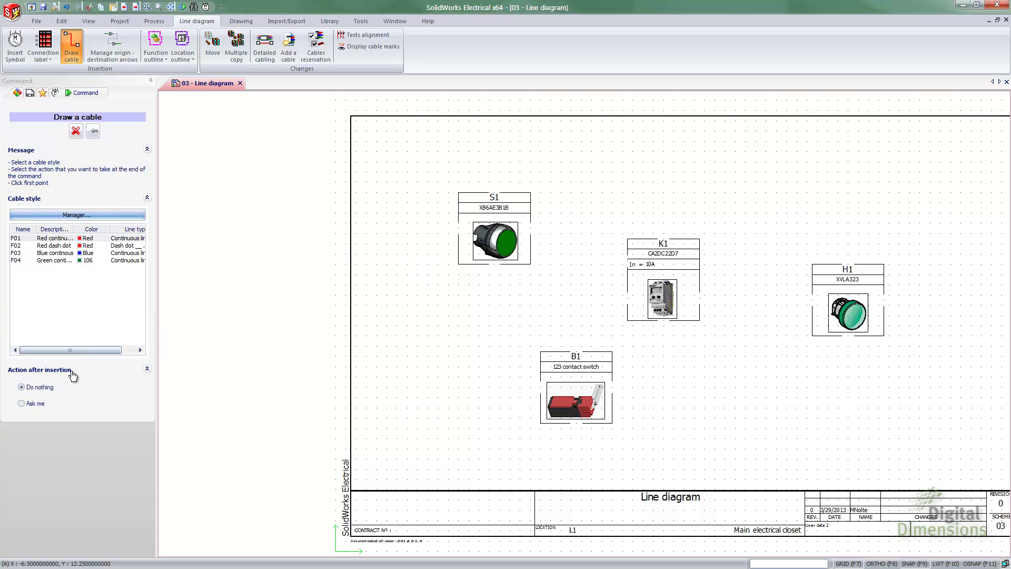
left_click(82, 216)
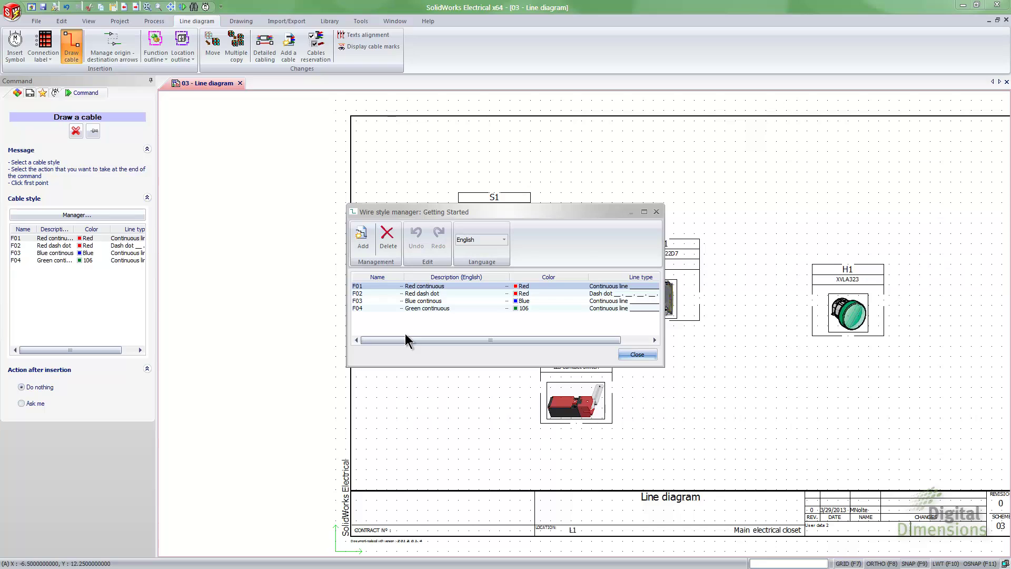
left_click(364, 246)
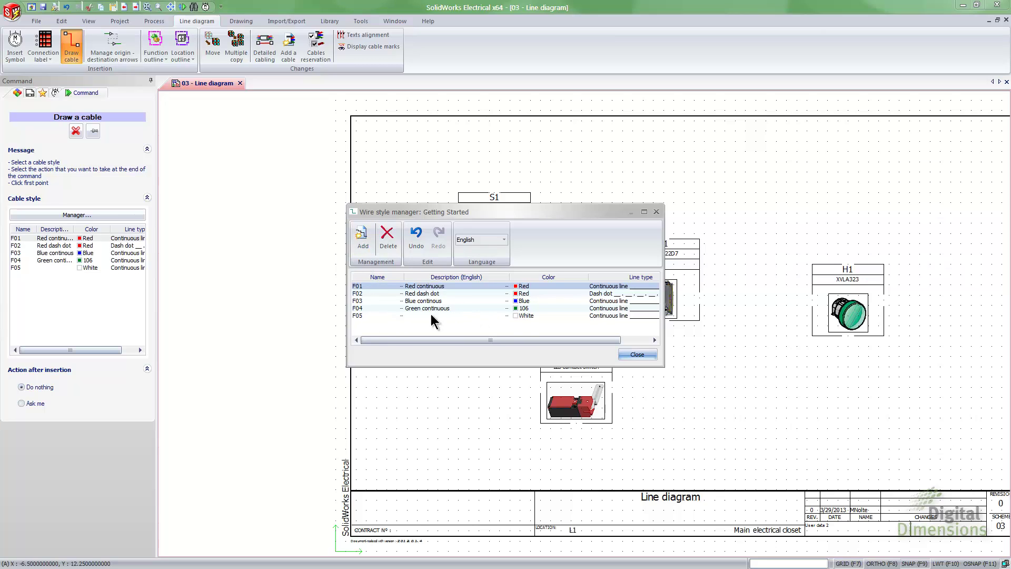
left_click(365, 315)
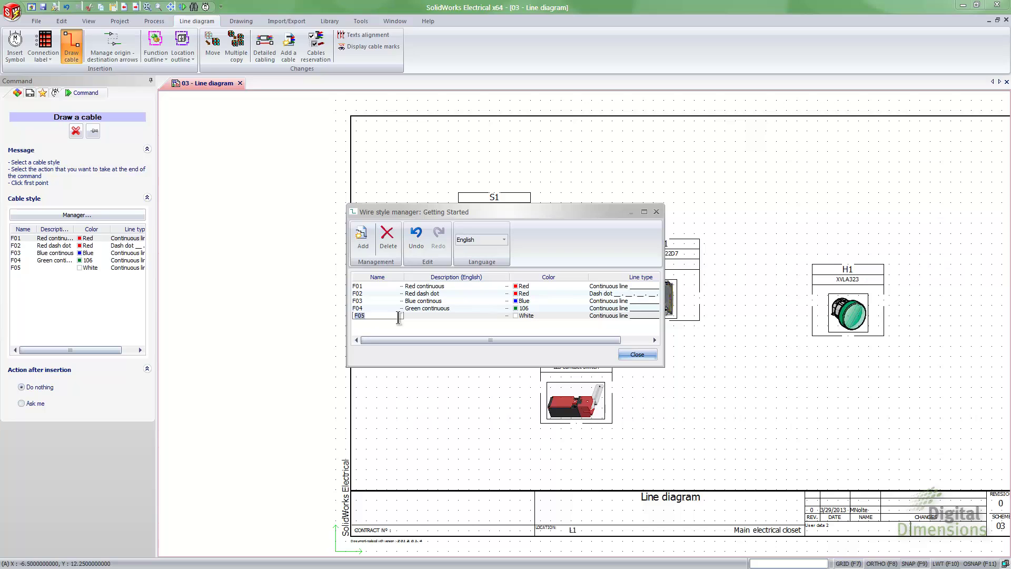
left_click(398, 316)
left_click(410, 315)
left_click(399, 315)
Delete the unneeded wire style F05 and close the wire style manager
left_click(388, 238)
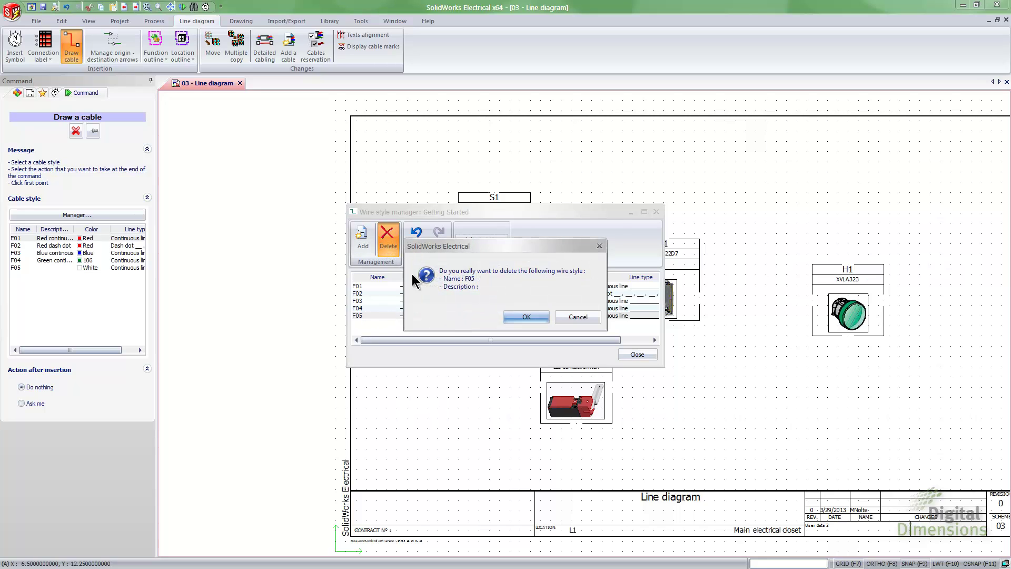
left_click(518, 319)
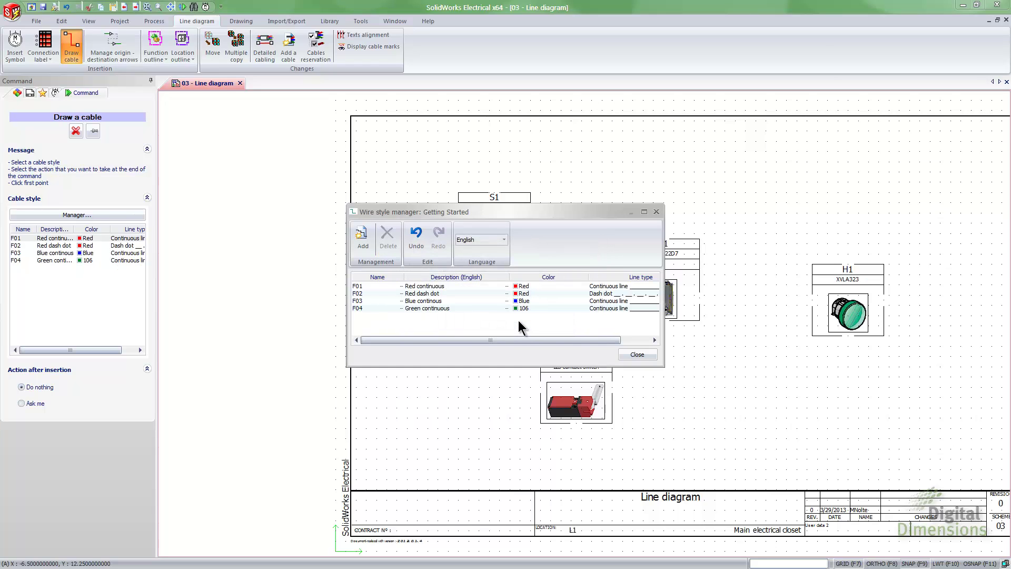
left_click(637, 355)
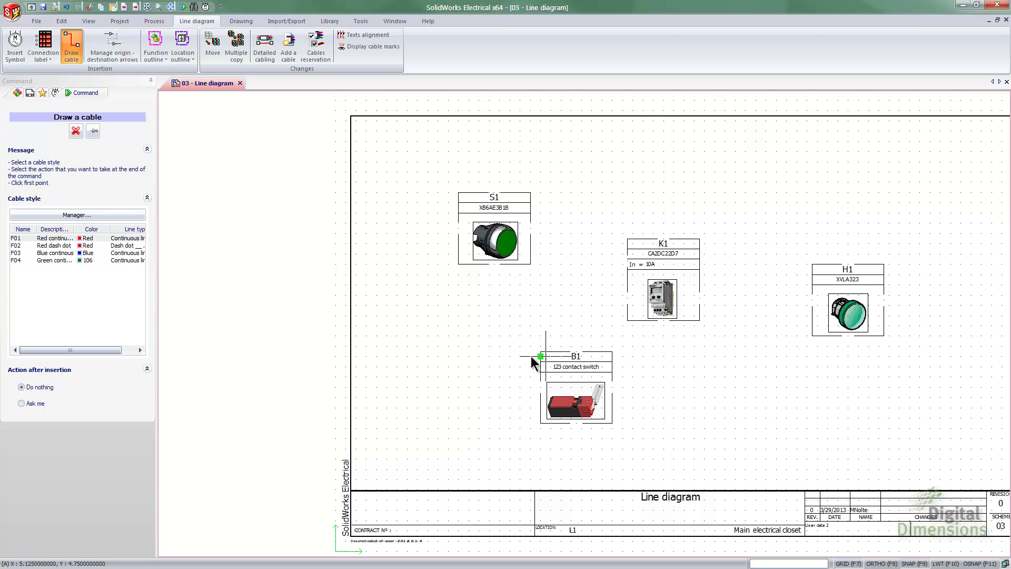
Draw an F01 red continuous cable from the underside of push button S1 down and across to the left side of limit switch B1
left_click(495, 266)
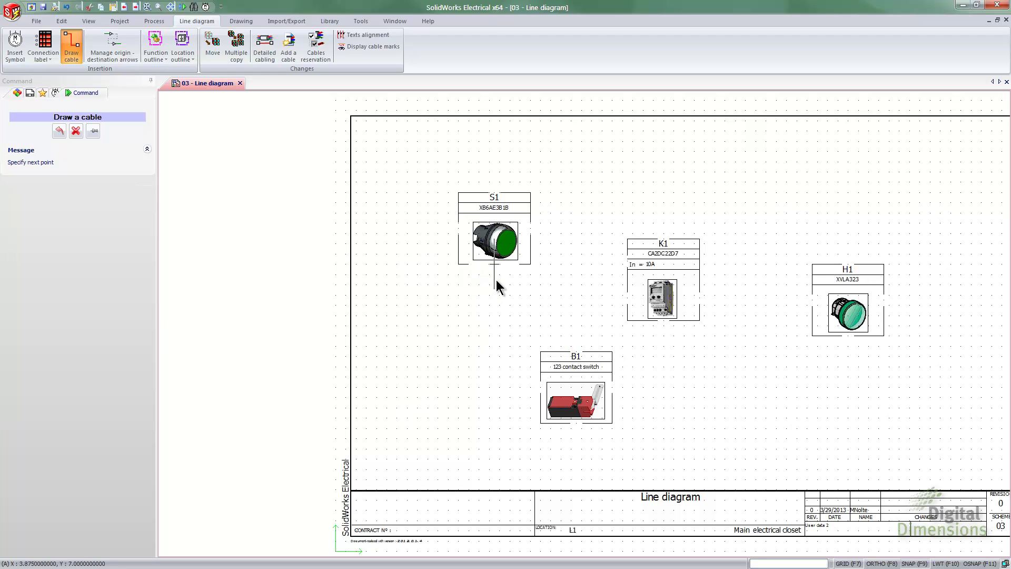
left_click(503, 388)
left_click(540, 390)
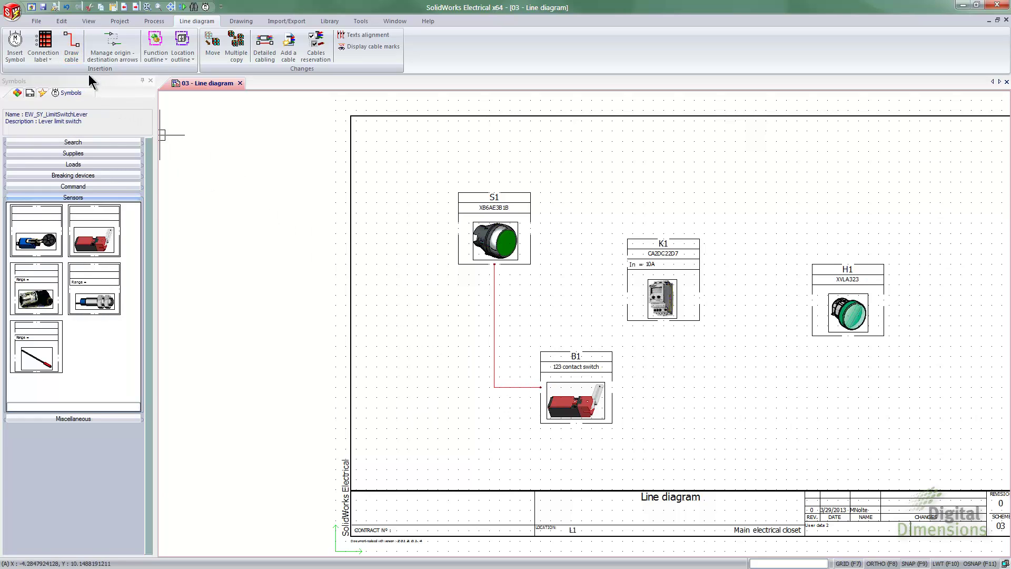
Draw an F01 red continuous cable from the top of limit switch B1 up and across to the left side of relay K1
left_click(72, 50)
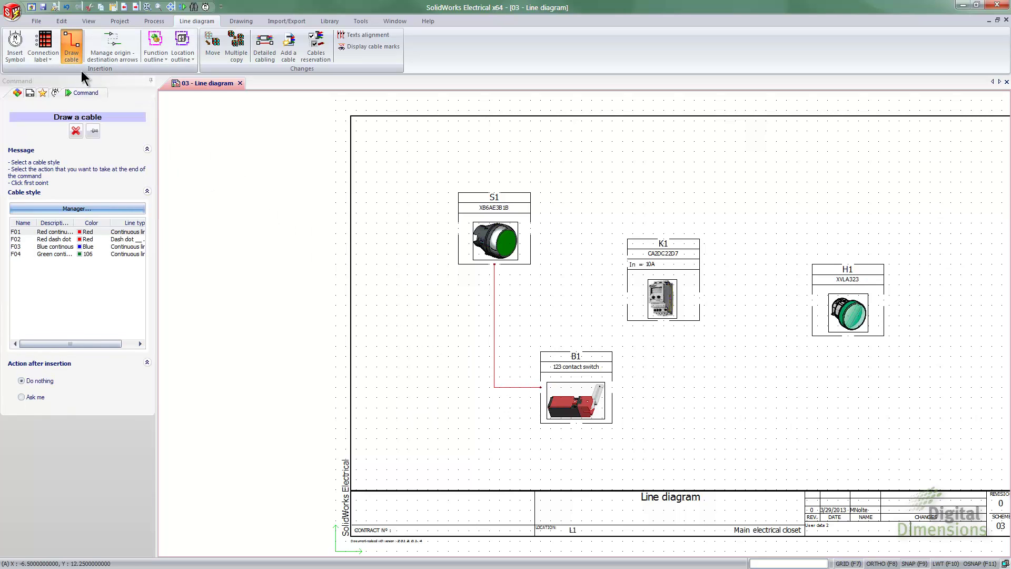
left_click(576, 350)
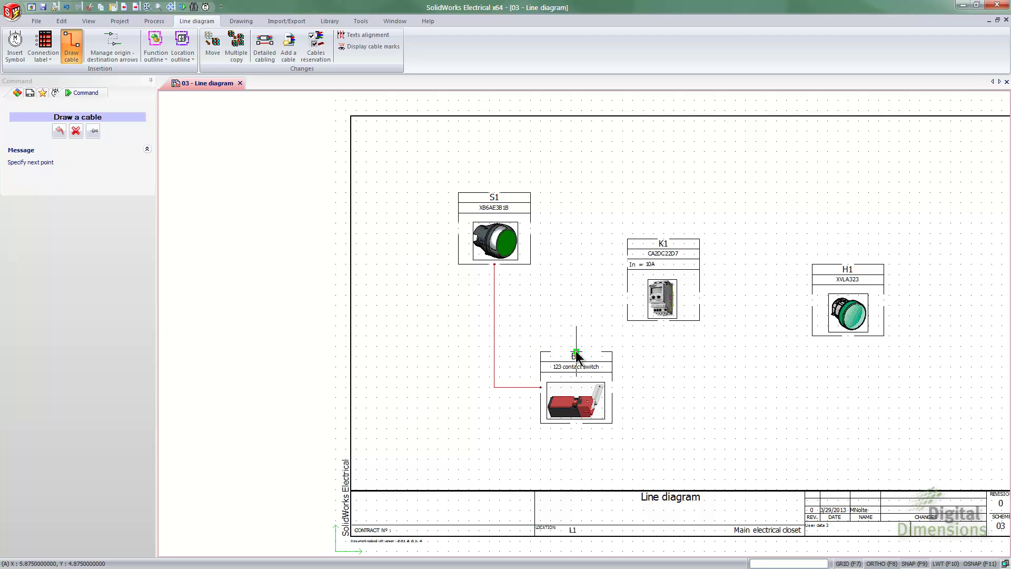
left_click(581, 285)
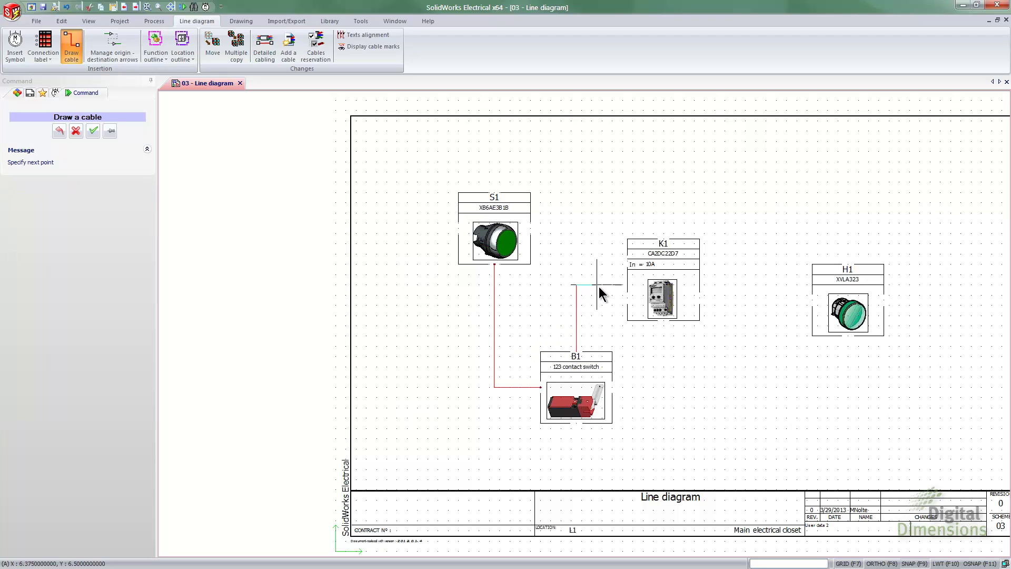
left_click(628, 285)
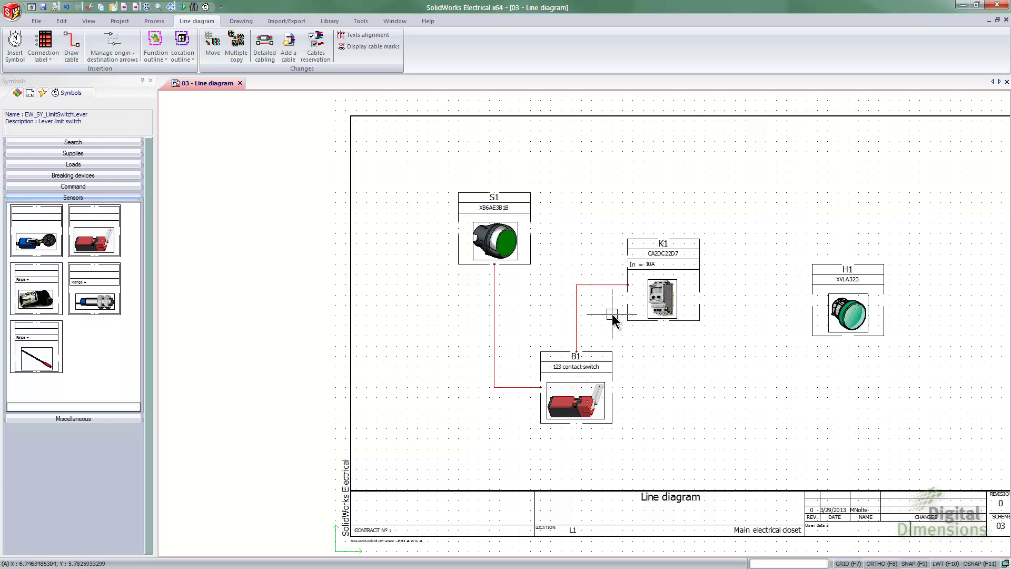
Draw a stepped F01 red continuous cable from the right side of relay K1 to the left side of indicator H1
left_click(72, 48)
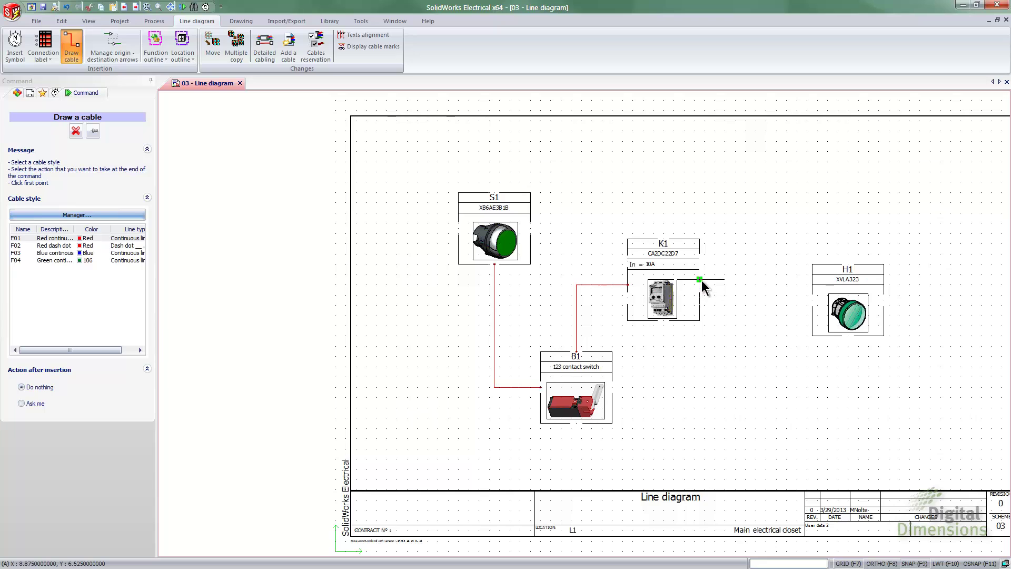
left_click(701, 280)
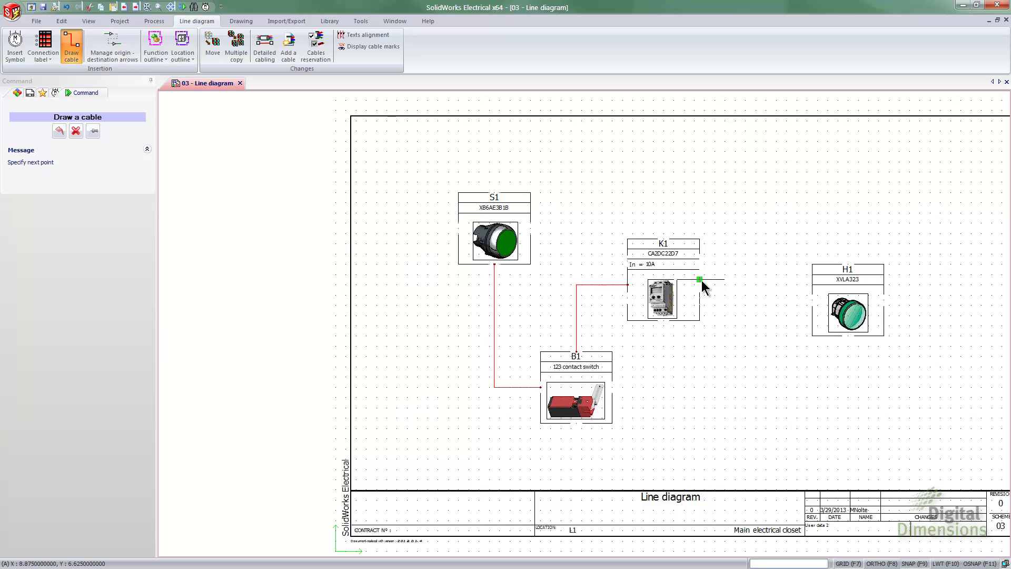
left_click(783, 283)
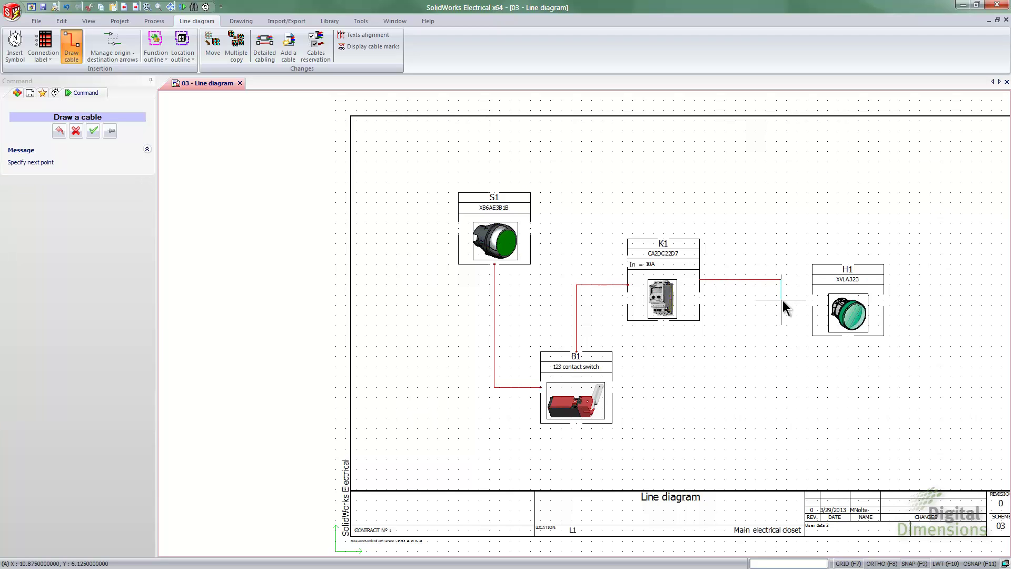
left_click(781, 300)
left_click(814, 300)
key("Escape")
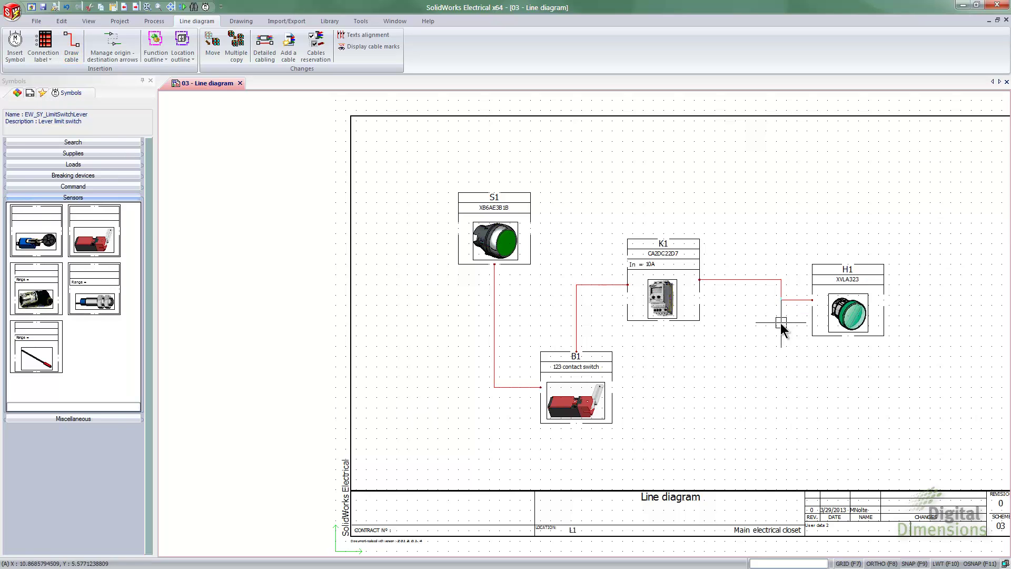
Move indicator H1 down and to the right, and relay K1 up and to the right, with their cables attached
middle_click_drag(791, 342, 682, 343)
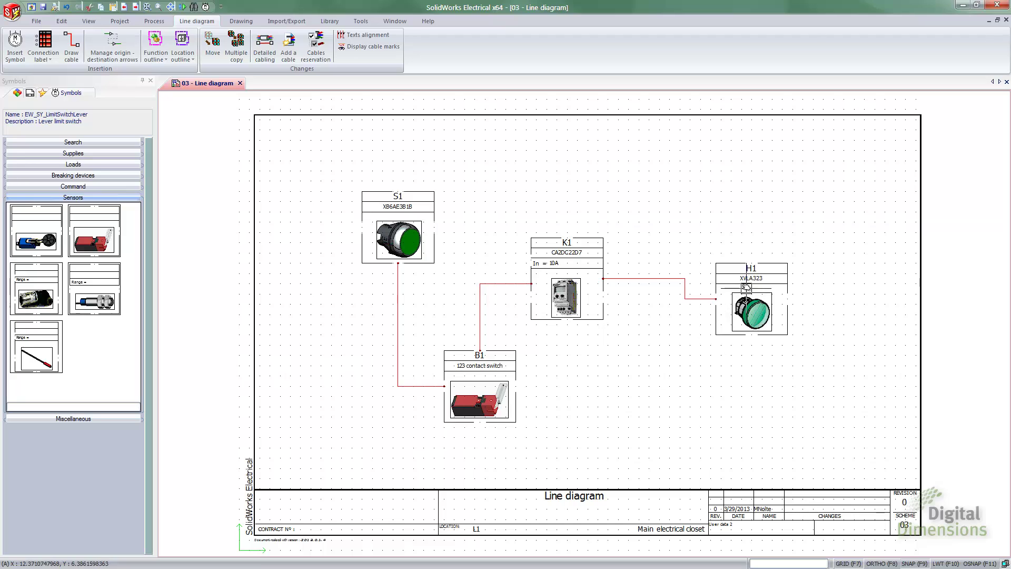
left_click(747, 297)
left_click_drag(746, 297, 787, 326)
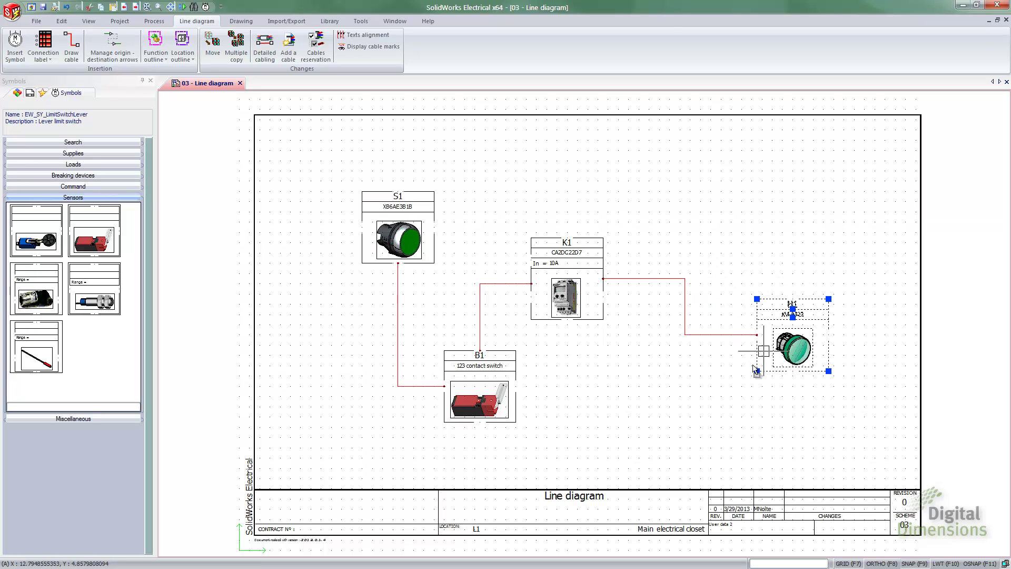
left_click(570, 266)
left_click_drag(570, 265, 624, 219)
key("Escape")
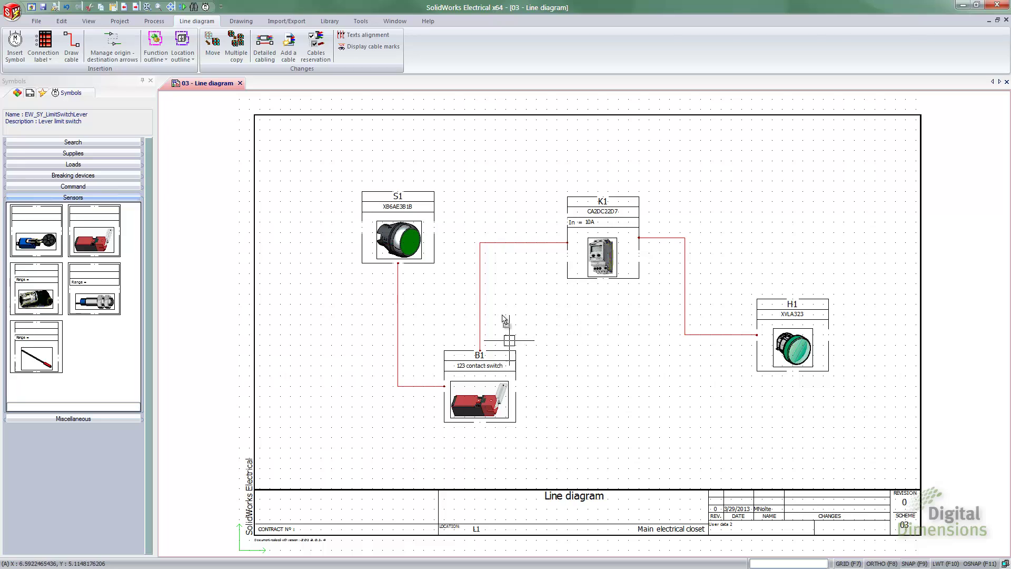
Show the Getting Started project's document list and enlarge its drawing preview
left_click(30, 94)
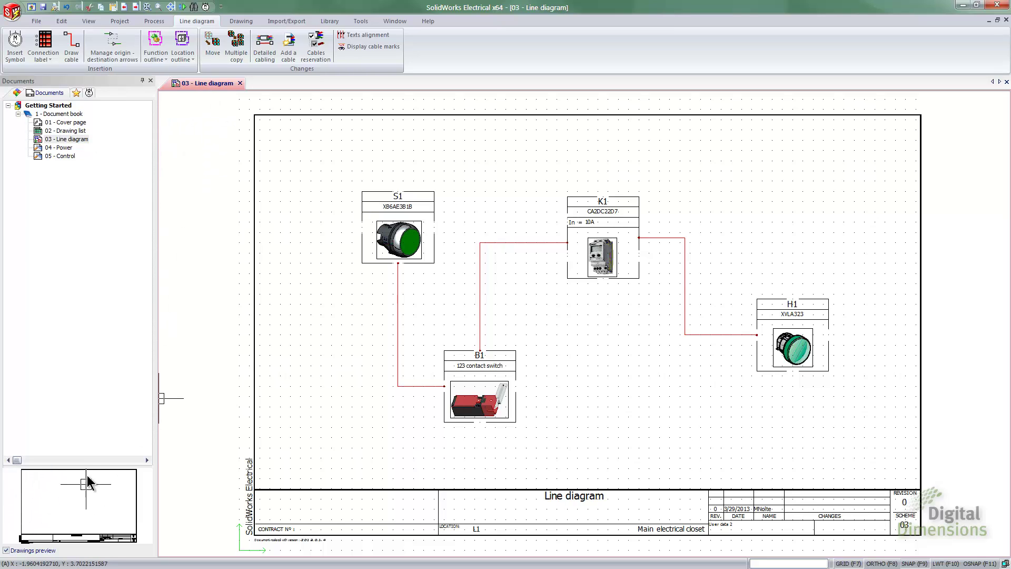
left_click_drag(90, 467, 90, 449)
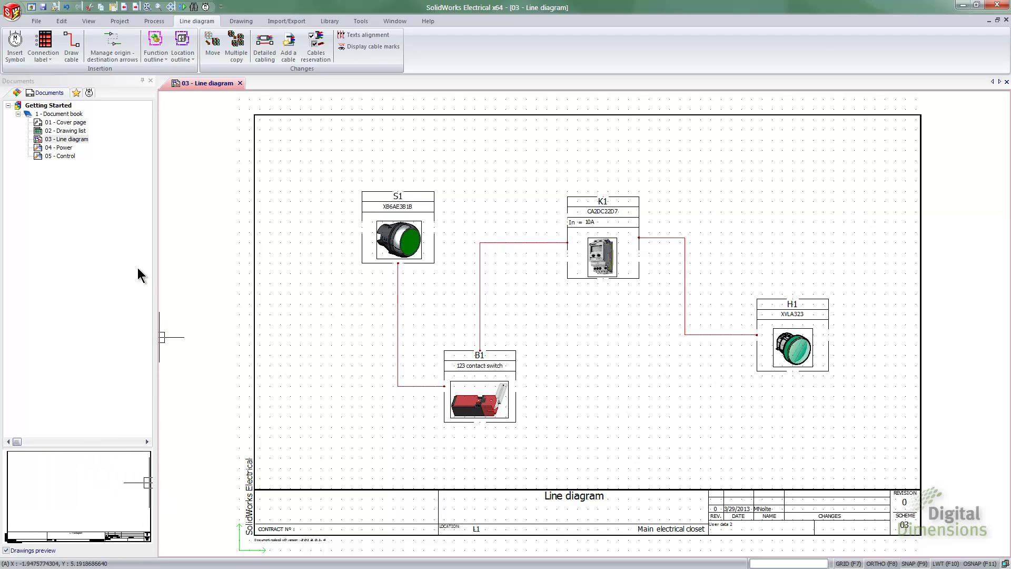
Close the 03 - Line diagram drawing, preview it from the document list, and reopen it
left_click(240, 83)
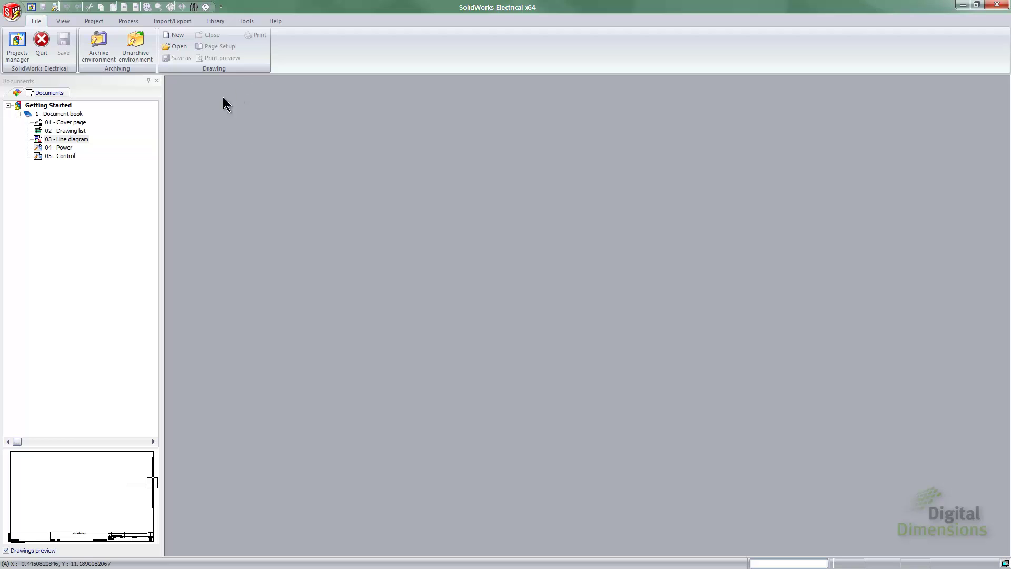
left_click(62, 148)
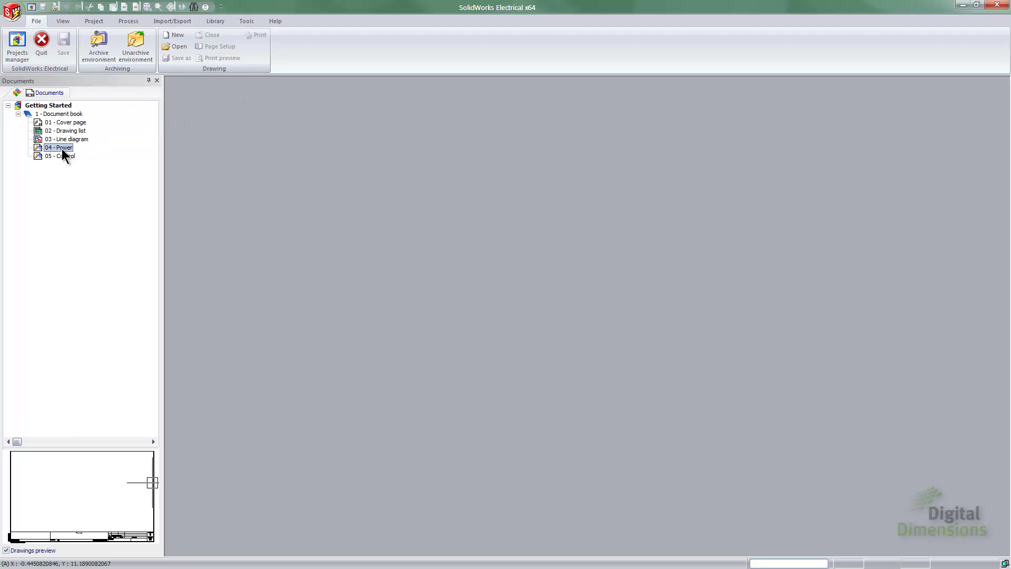
left_click(69, 140)
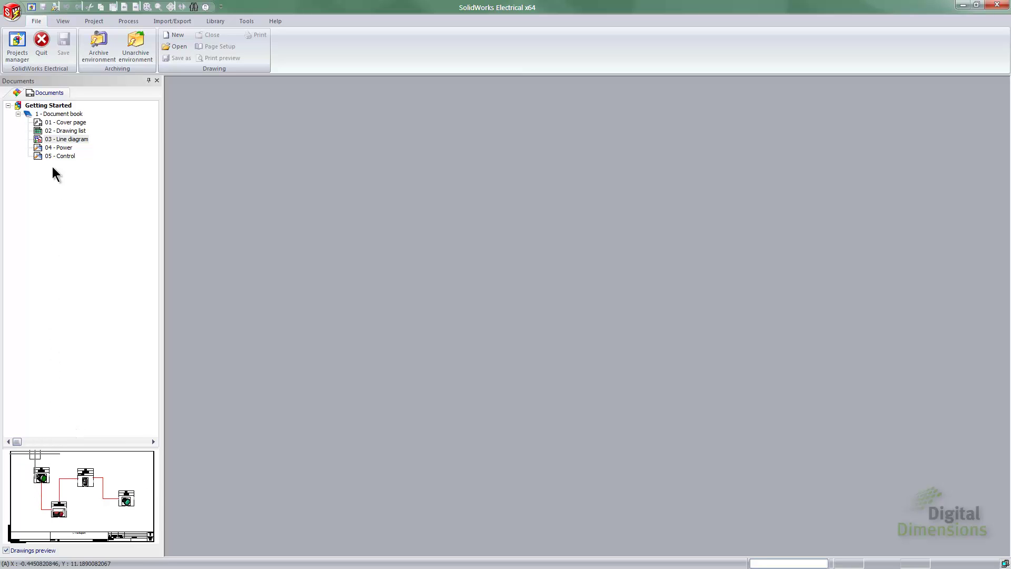
double_click(61, 138)
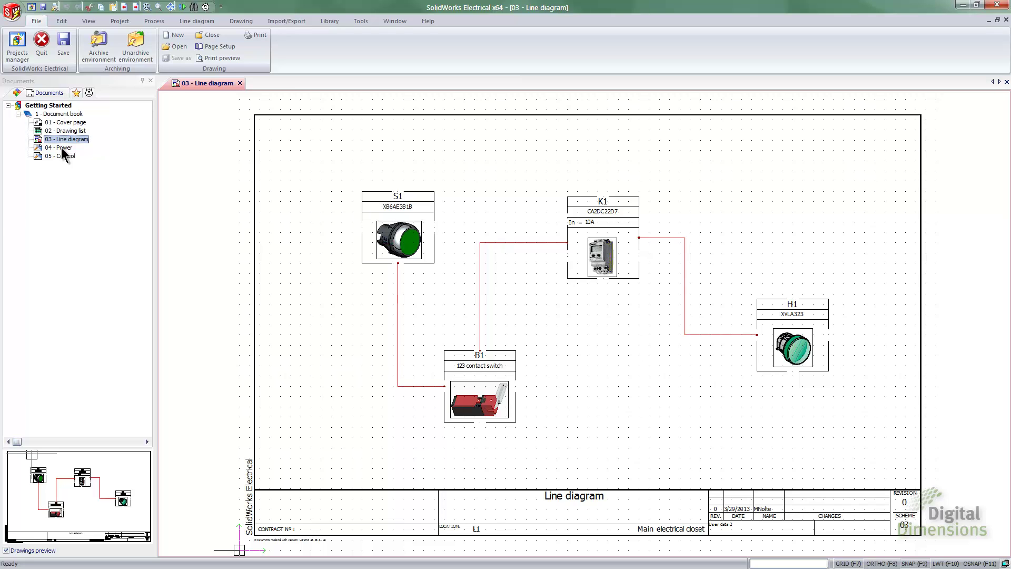
Open the 04 - Power drawing from the project's document book
double_click(61, 147)
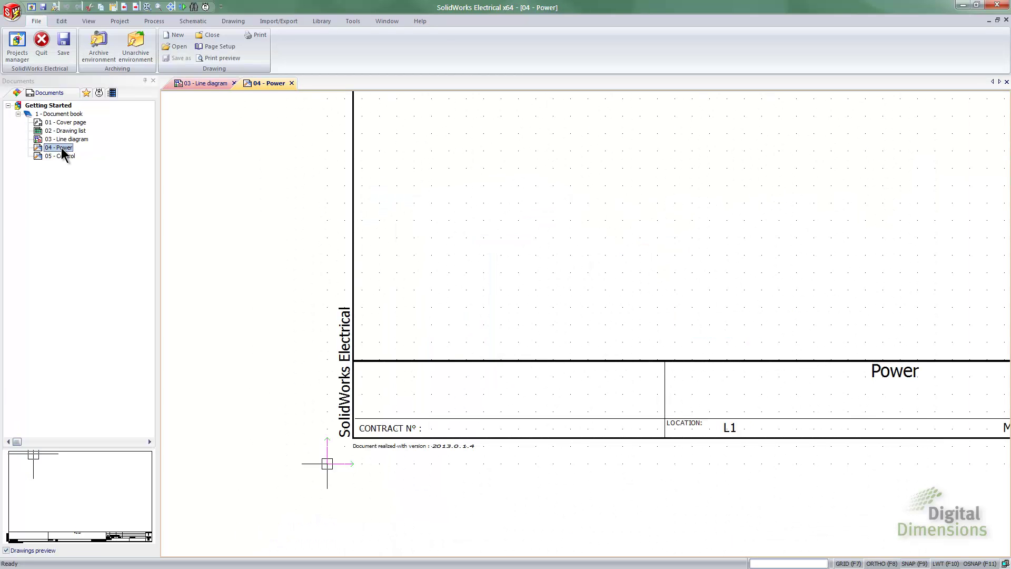
middle_click(510, 202)
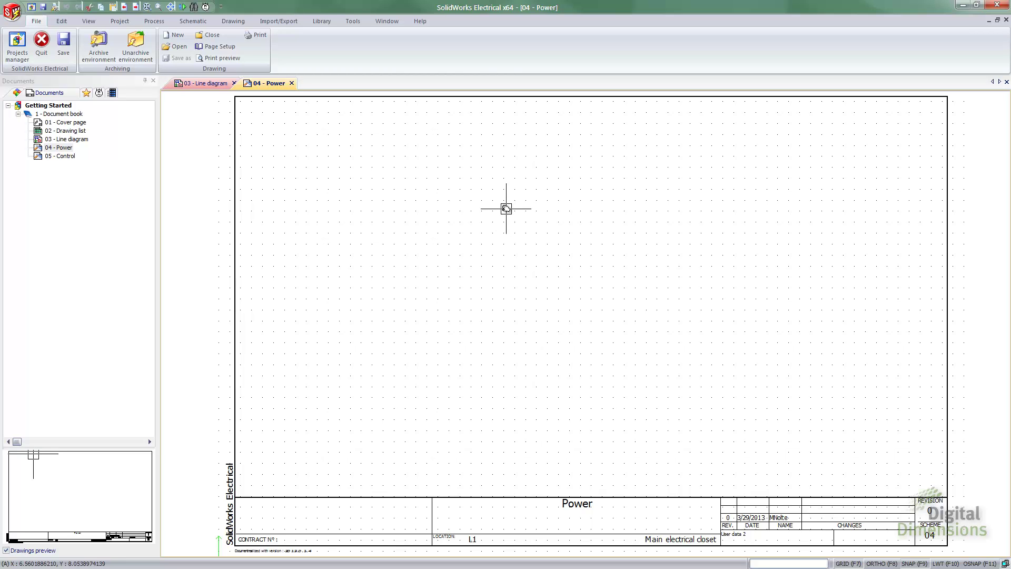
mouse_move(505, 208)
middle_mouse_down()
mouse_move(461, 213)
mouse_move(552, 216)
mouse_move(532, 381)
mouse_move(513, 127)
mouse_move(510, 219)
mouse_move(502, 220)
middle_mouse_up()
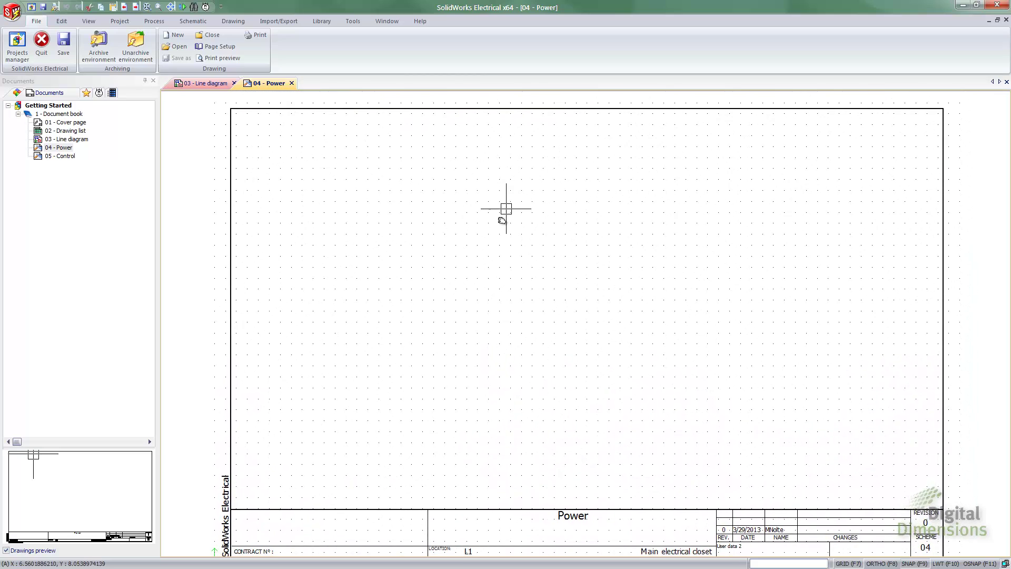
scroll(476, 251, "down", 4)
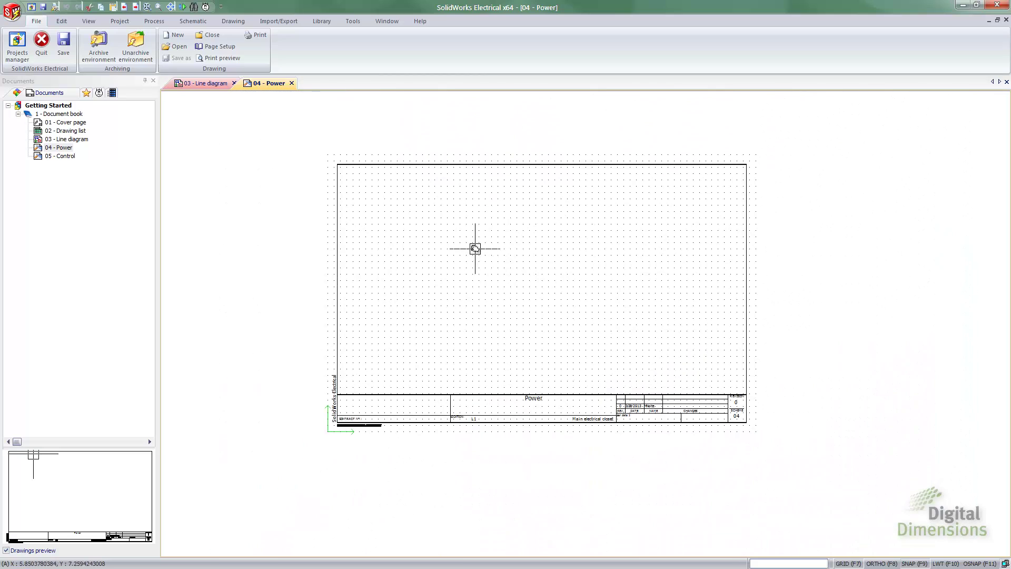
scroll(475, 253, "up", 5)
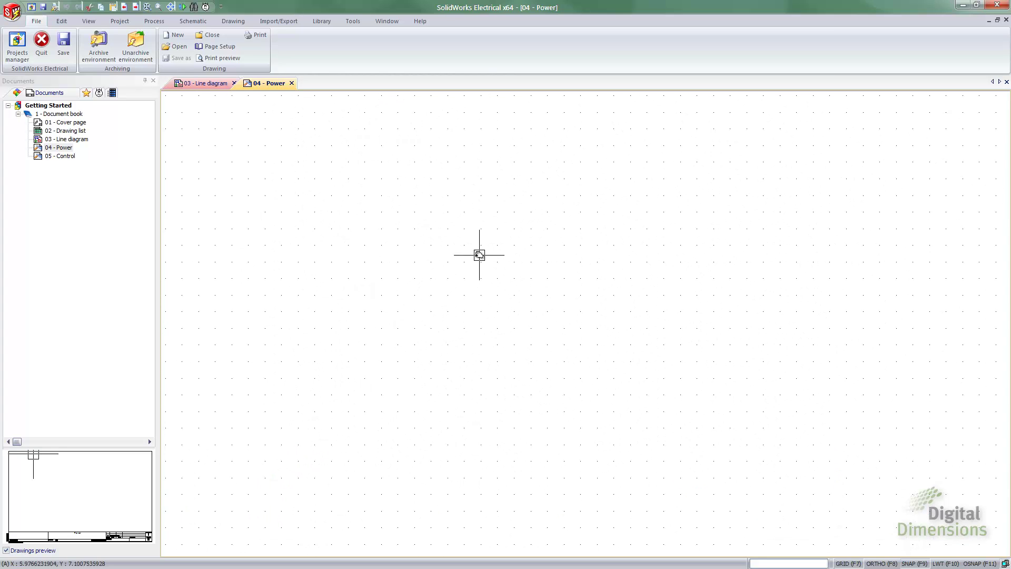
scroll(479, 255, "down", 3)
scroll(479, 255, "up", 1)
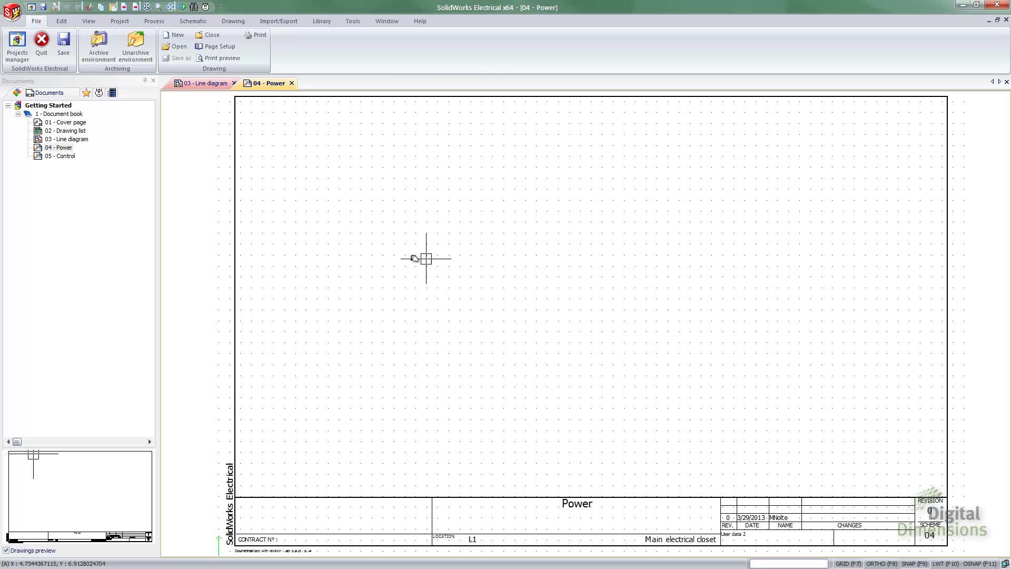
Change the English description of the 04 - Power drawing to Multi-line in its properties
right_click(62, 147)
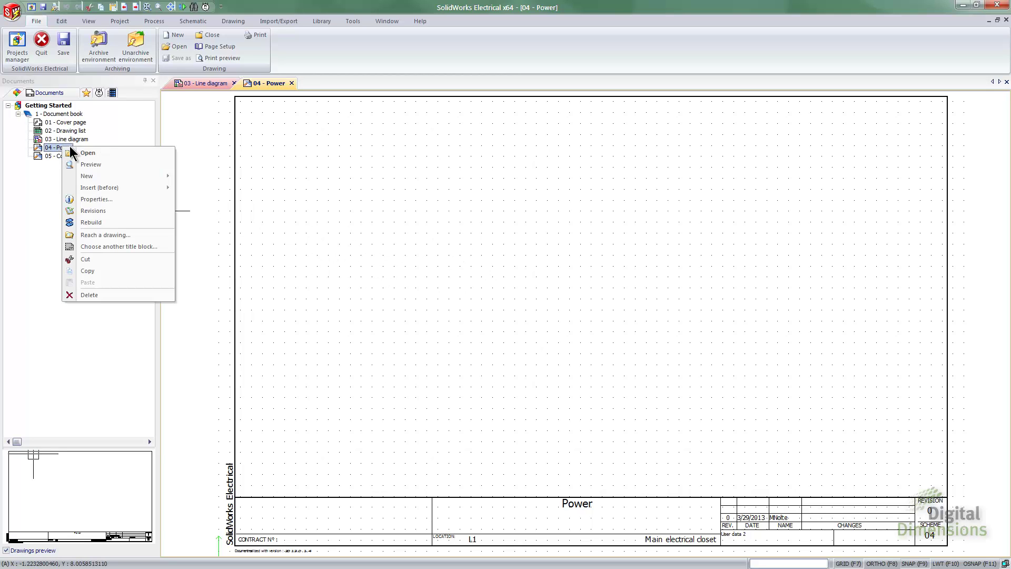
left_click(115, 199)
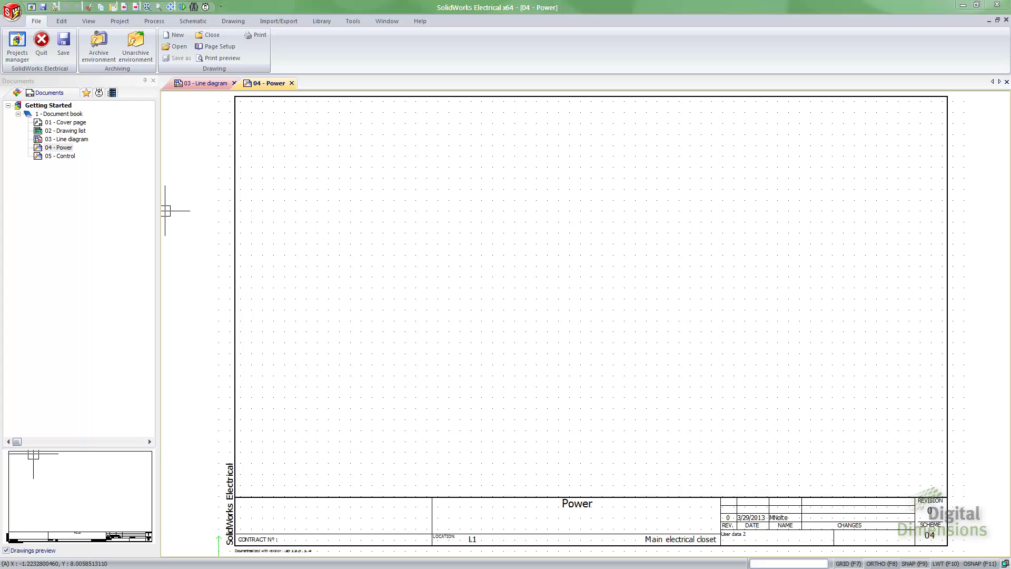
left_click_drag(594, 117, 395, 124)
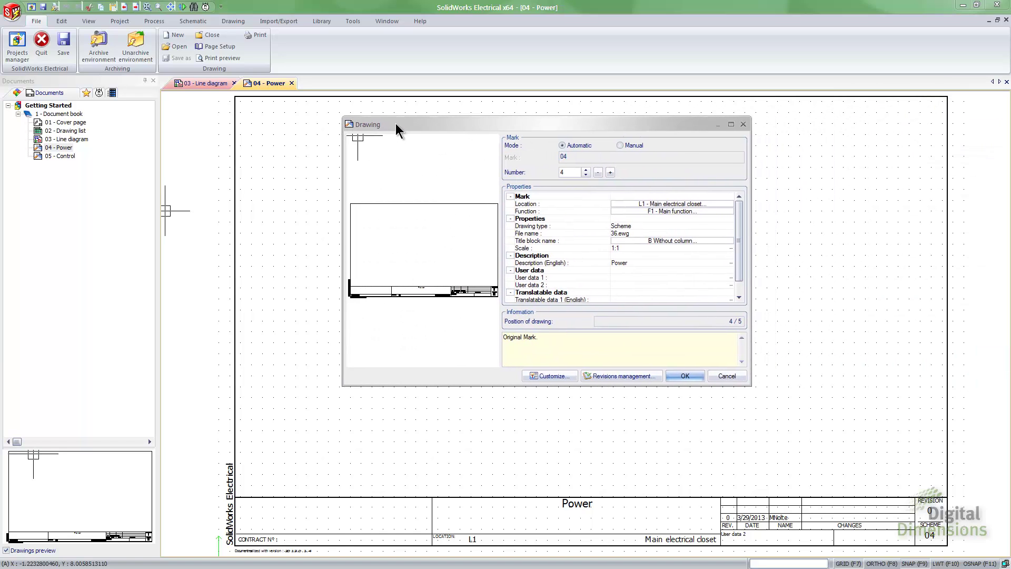
left_click(626, 261)
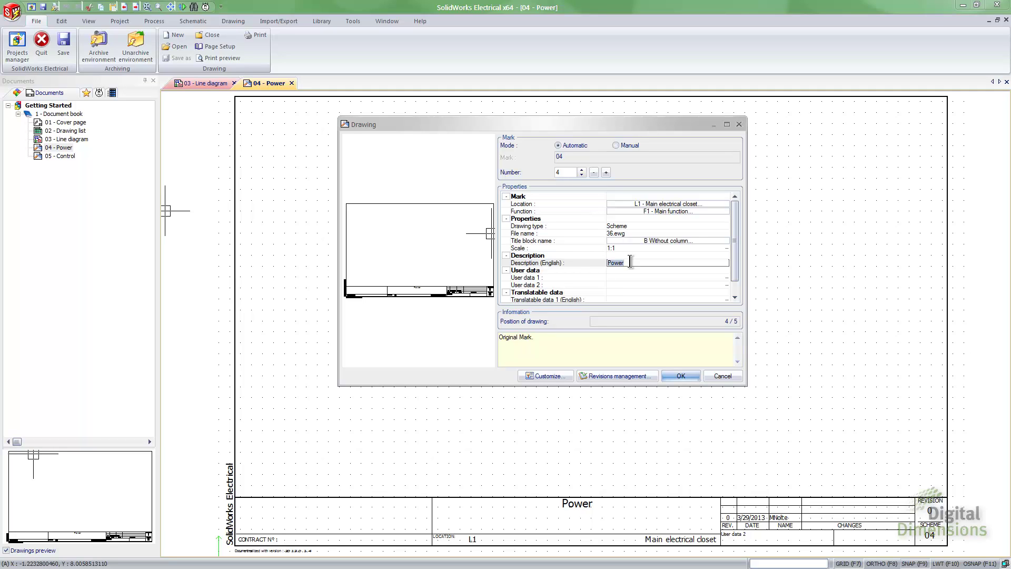
type("Multi-line")
left_click(687, 376)
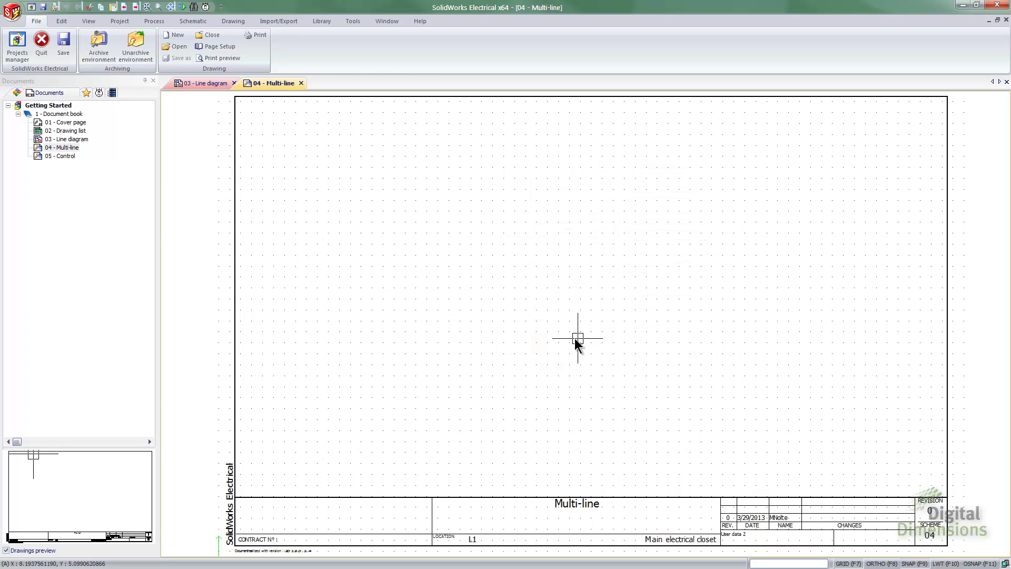
Draw a horizontal 24V AC wire in the upper part of the sheet with one line, and a vertical branch hanging from it
left_click(194, 21)
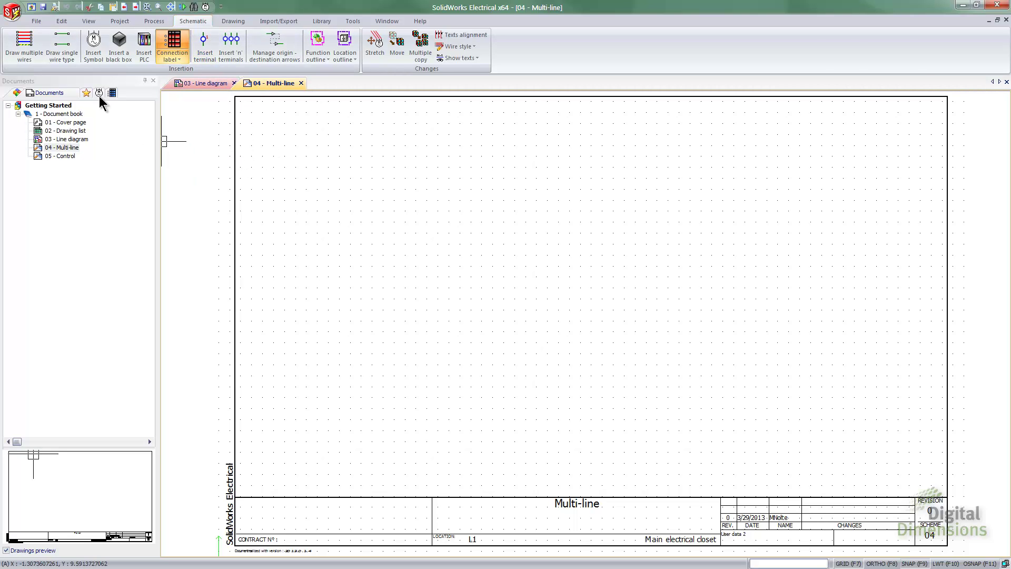
left_click(65, 46)
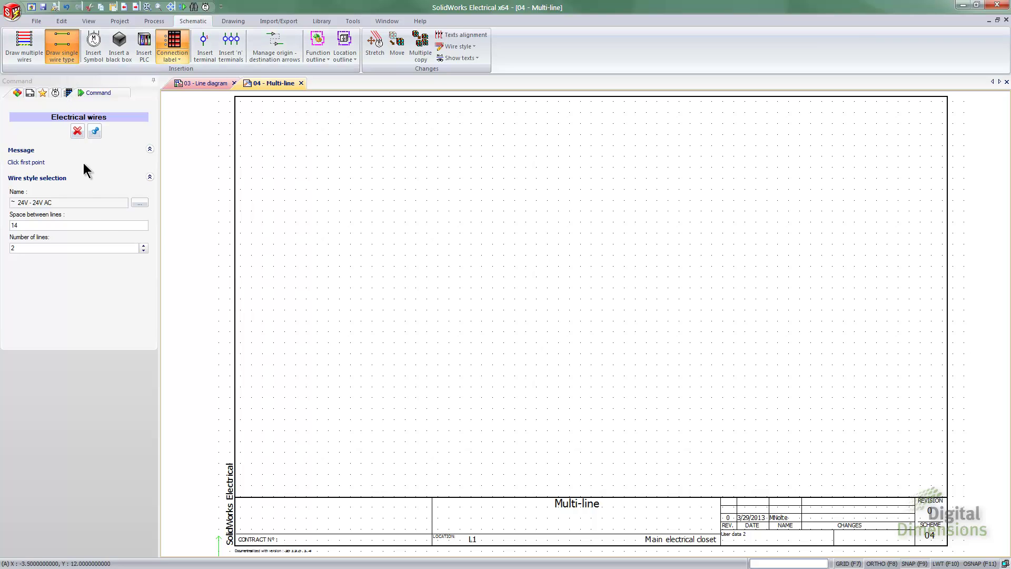
left_click(144, 251)
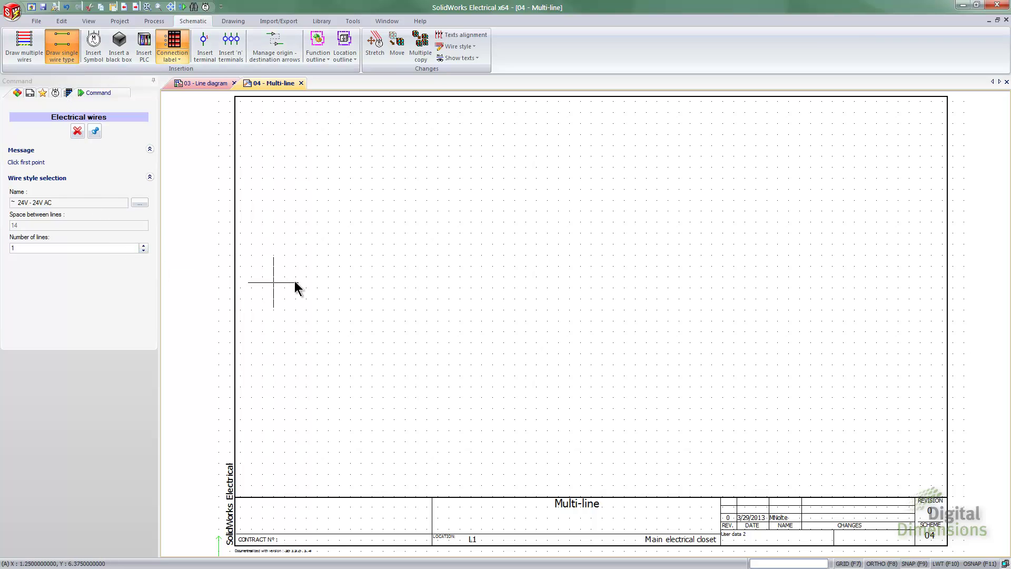
left_click(351, 189)
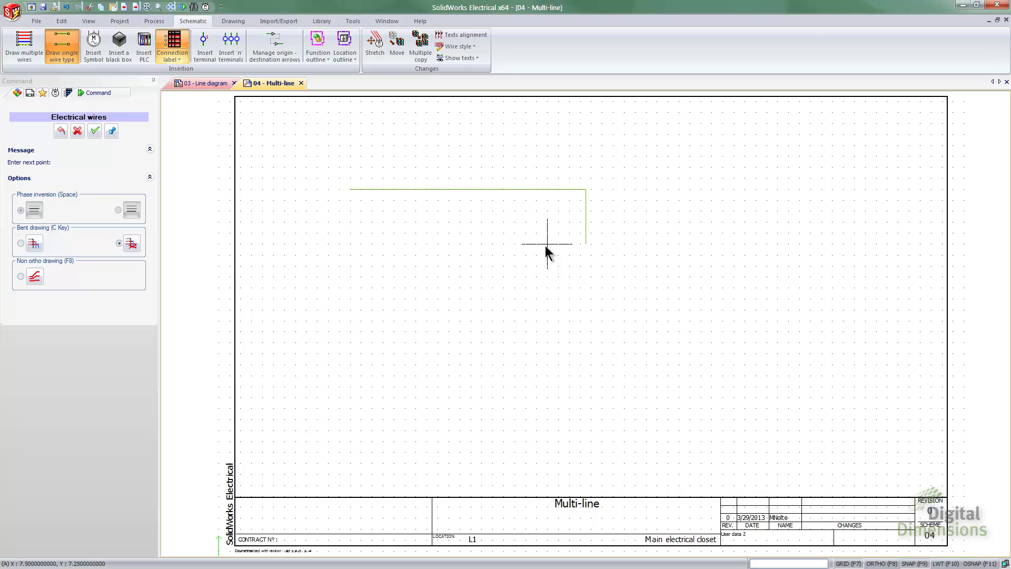
left_click(94, 133)
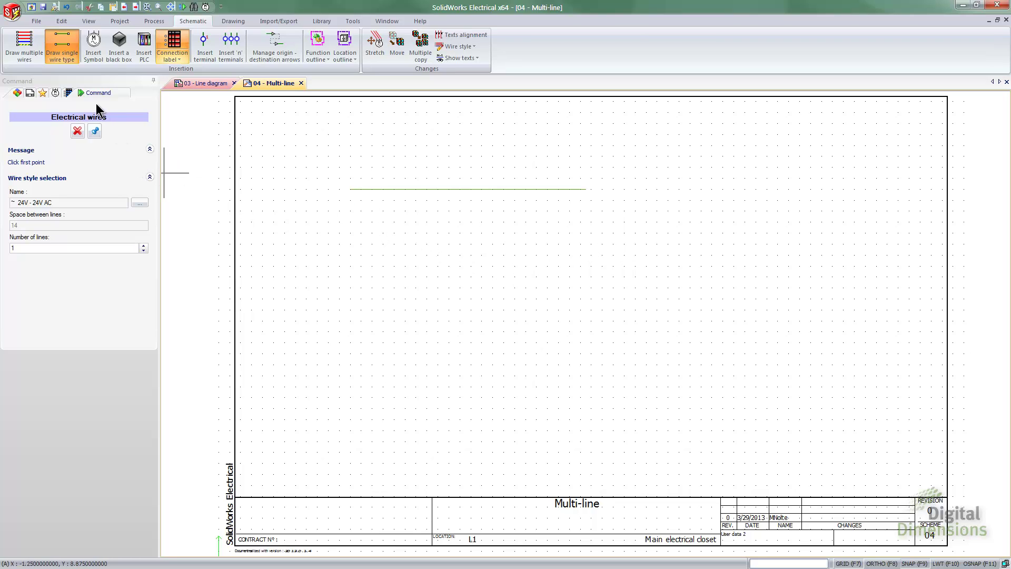
left_click(398, 271)
left_click(400, 189)
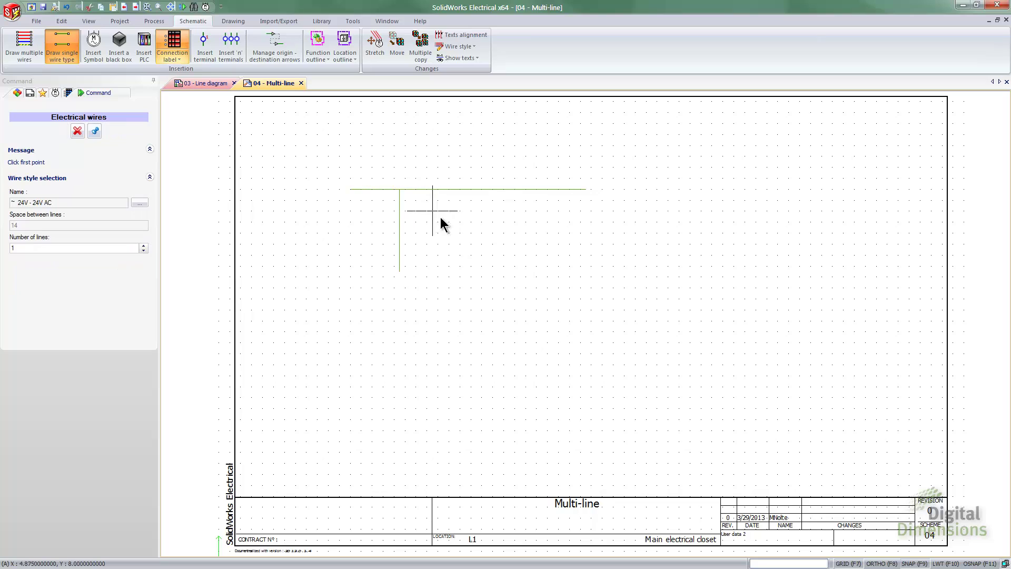
key("Escape")
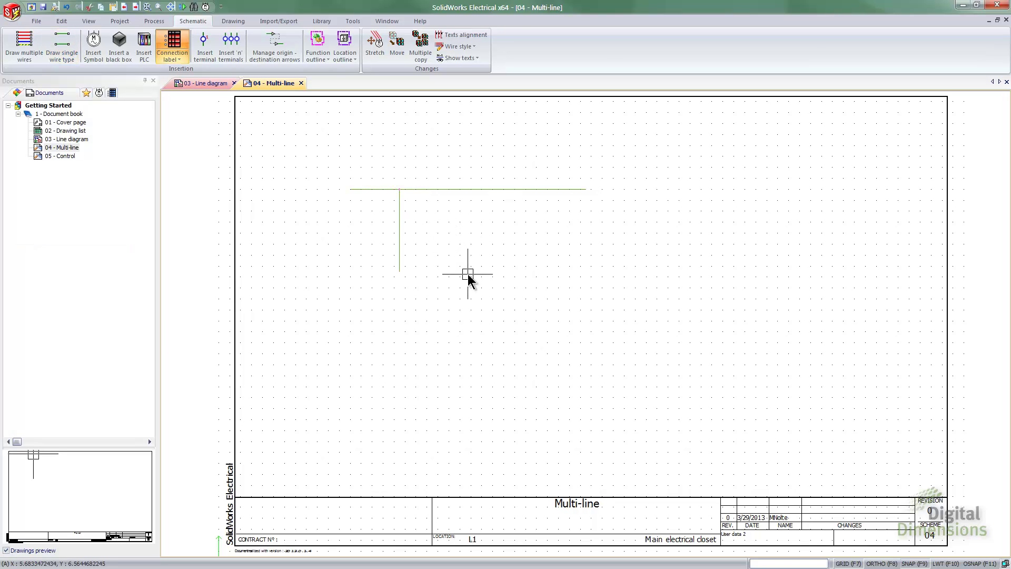
Draw a second horizontal 24V AC wire in line with the first, leaving a gap to the right of the first wire's end
left_click(67, 52)
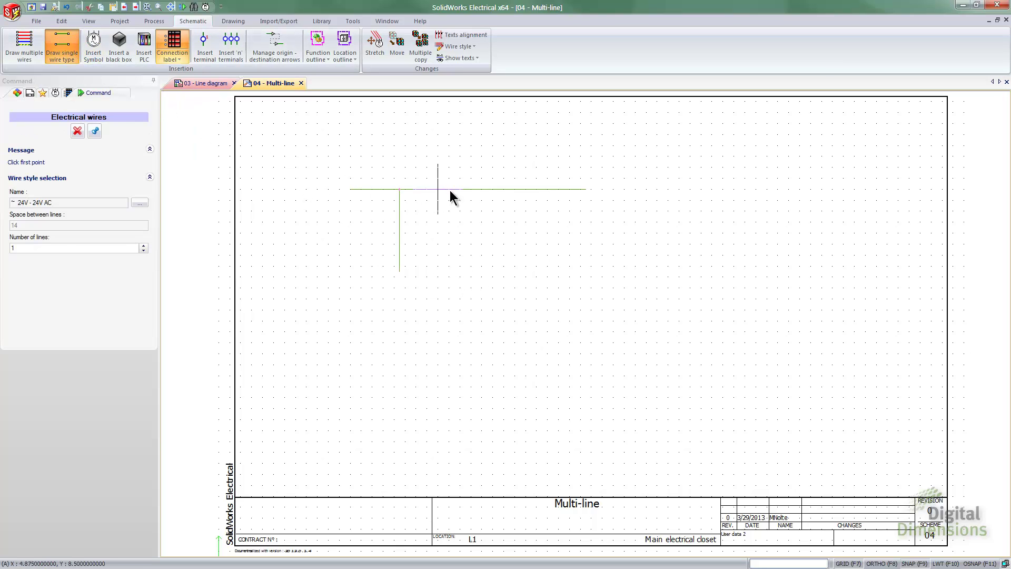
left_click(637, 191)
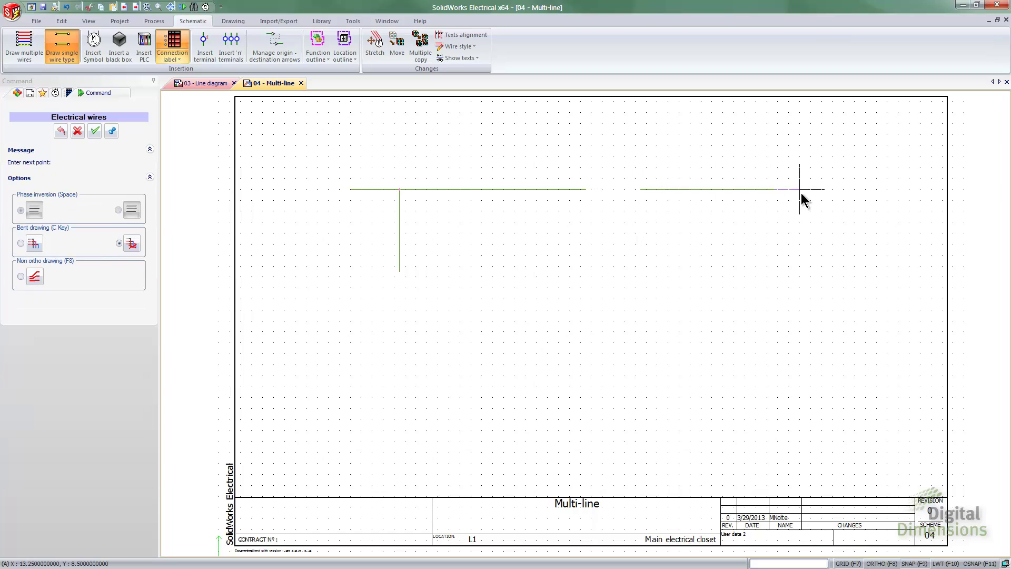
right_click(798, 230)
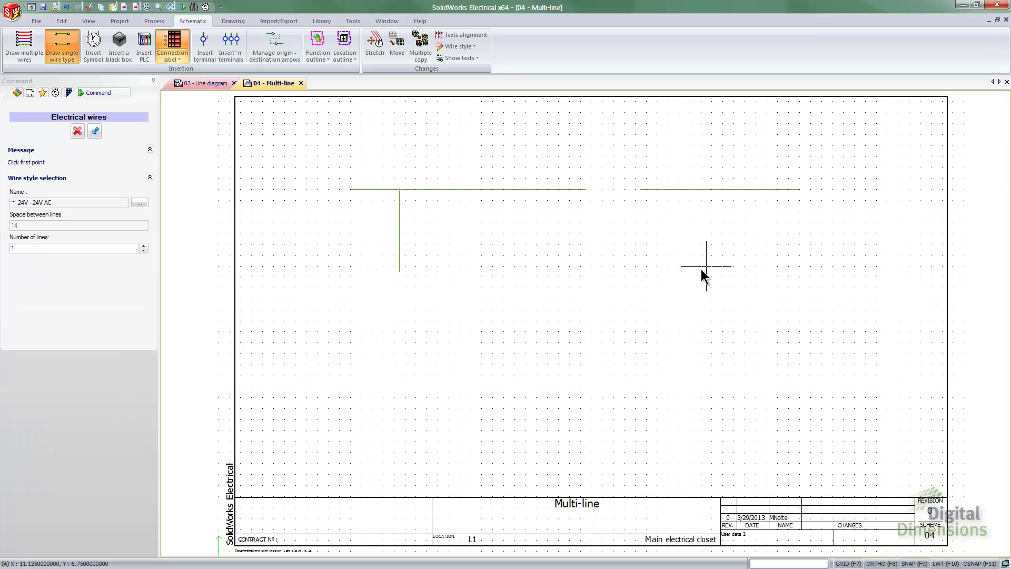
key("Escape")
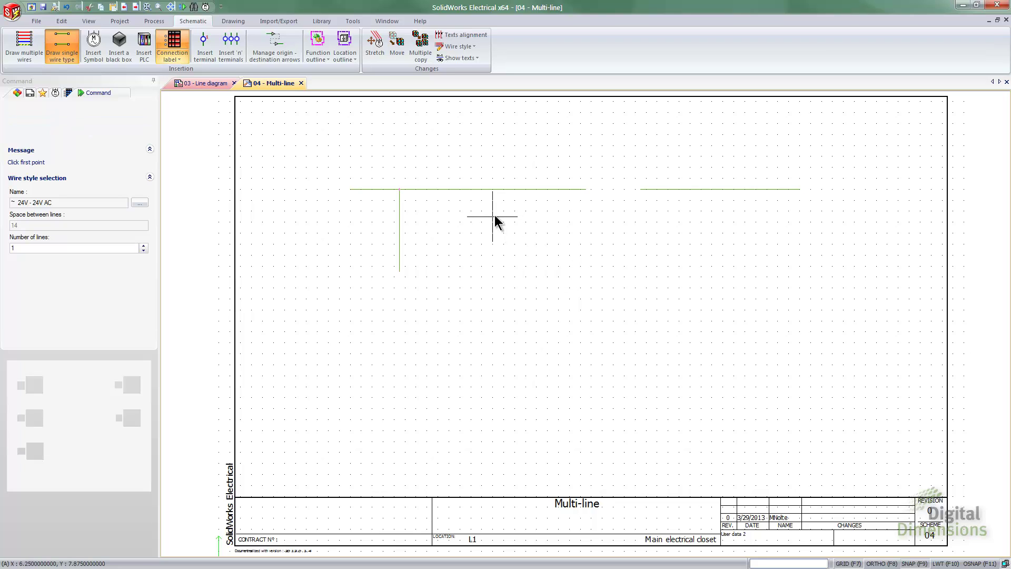
Stretch the right end of the first horizontal wire across the gap to join the second one, and select the merged wire
left_click(535, 189)
left_click(586, 190)
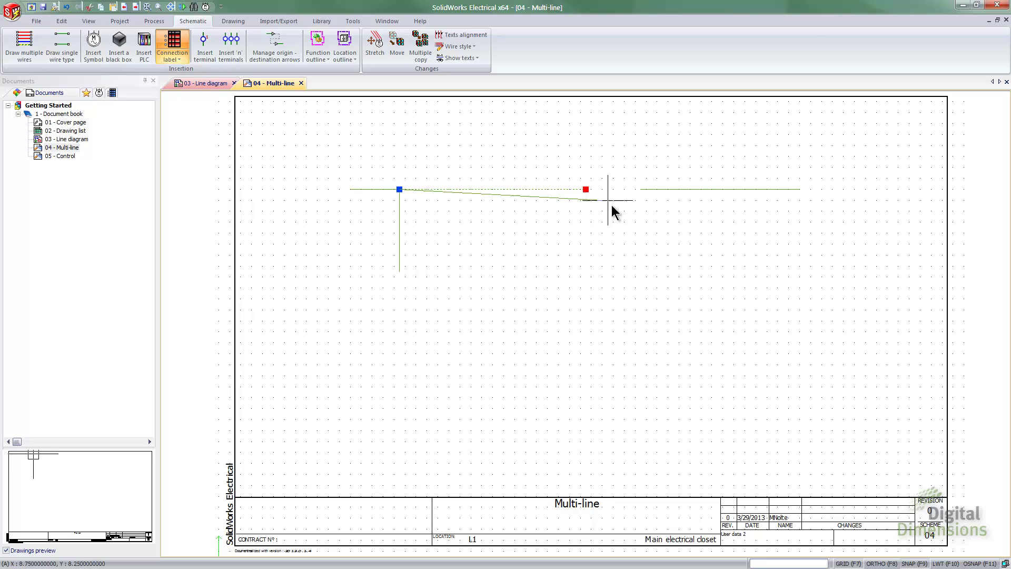
left_click(675, 188)
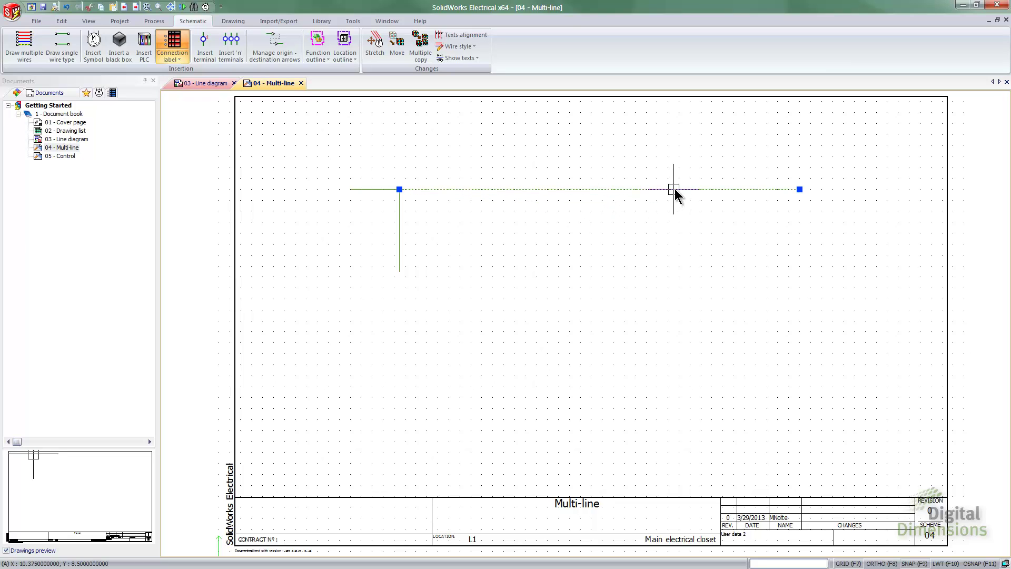
key("Escape")
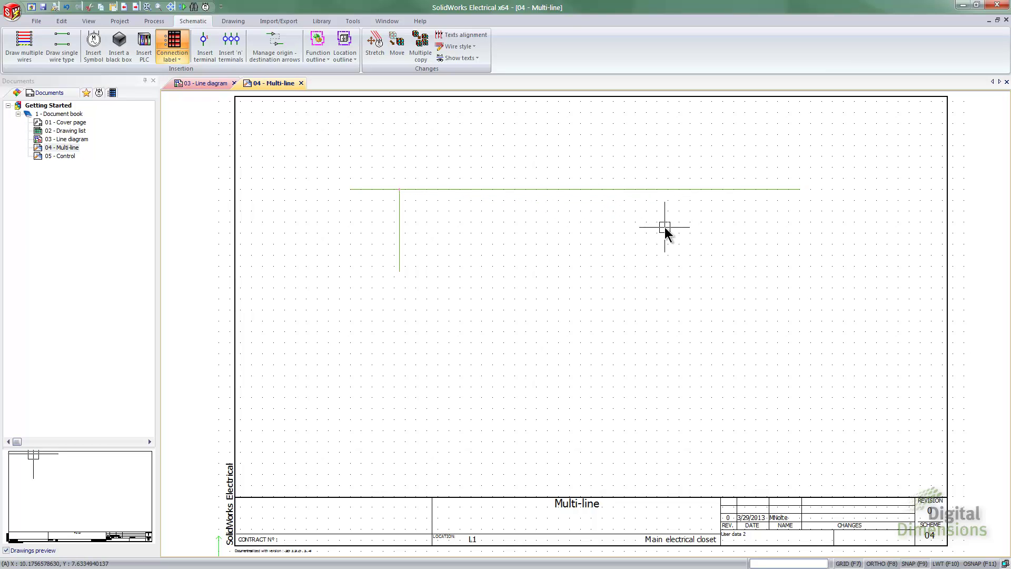
left_click(655, 190)
key("Escape")
Pull the upper end of the vertical branch off the horizontal wire to a free point below it, and select the horizontal wire
left_click(397, 209)
left_click(399, 189)
left_click(444, 217)
left_click(457, 189)
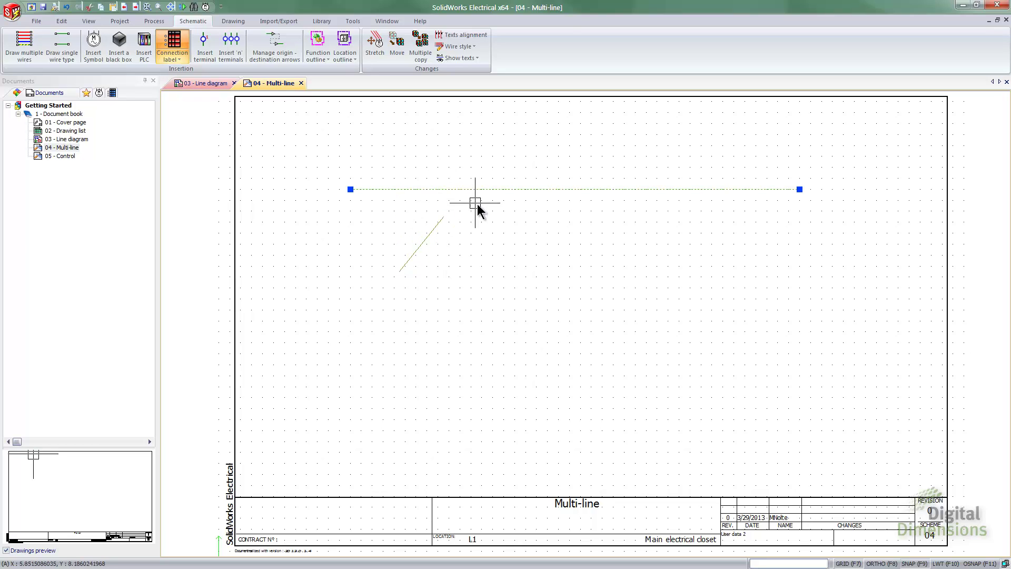
Reattach the branch's upper end to the horizontal wire right of its original junction, and select each wire segment around the new junction
left_click(443, 217)
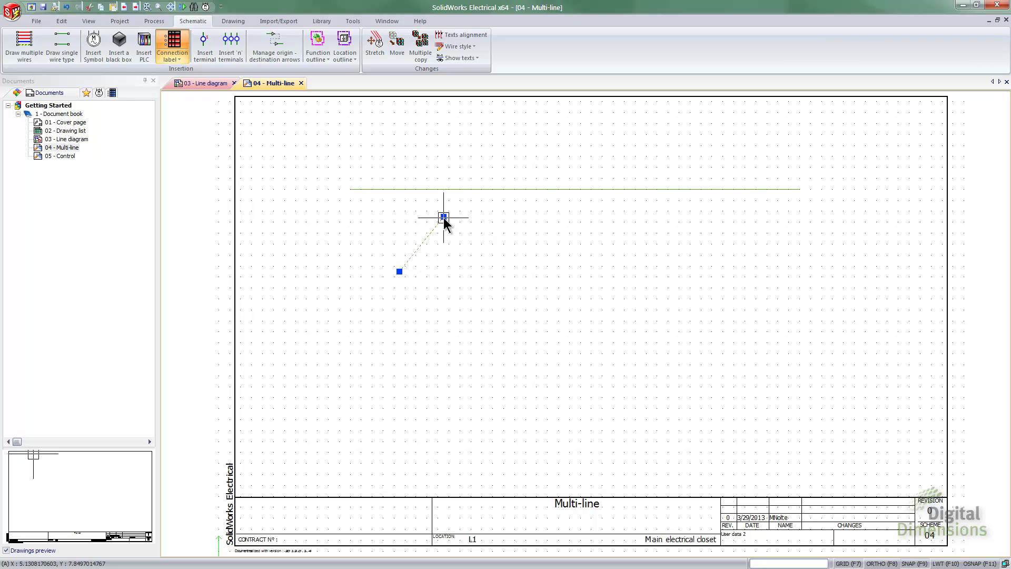
left_click(443, 216)
left_click(469, 190)
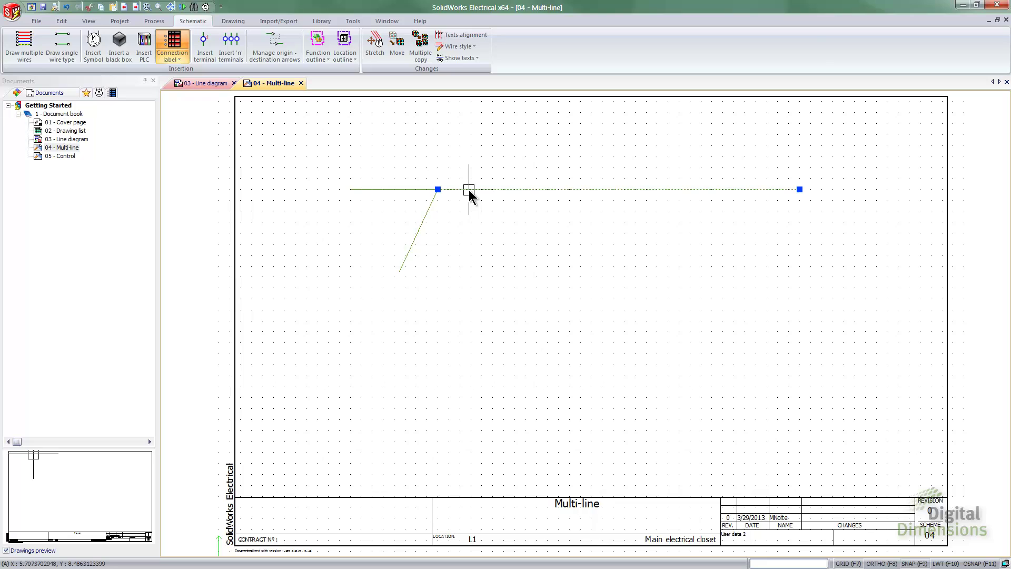
left_click(402, 191)
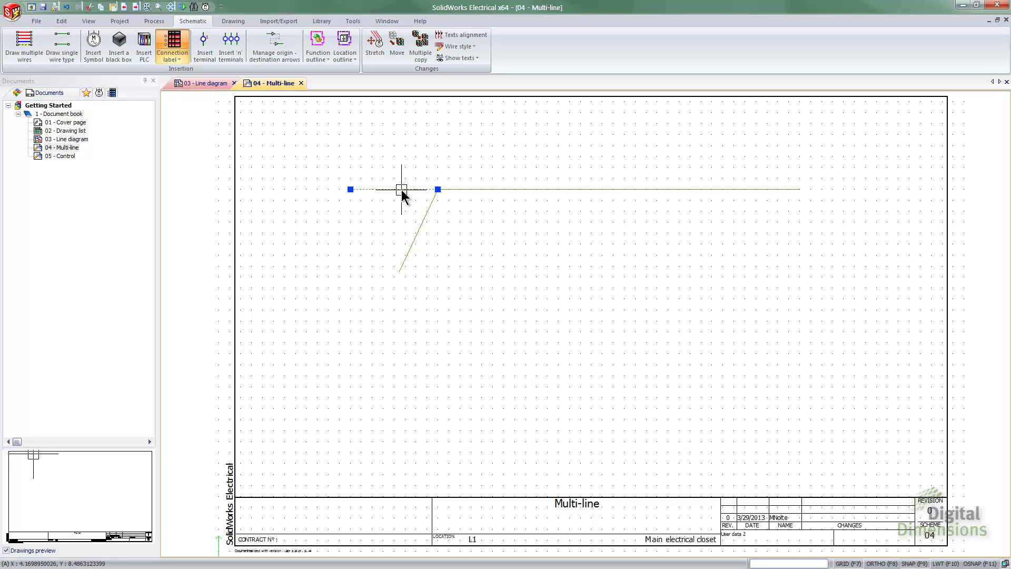
left_click(426, 216)
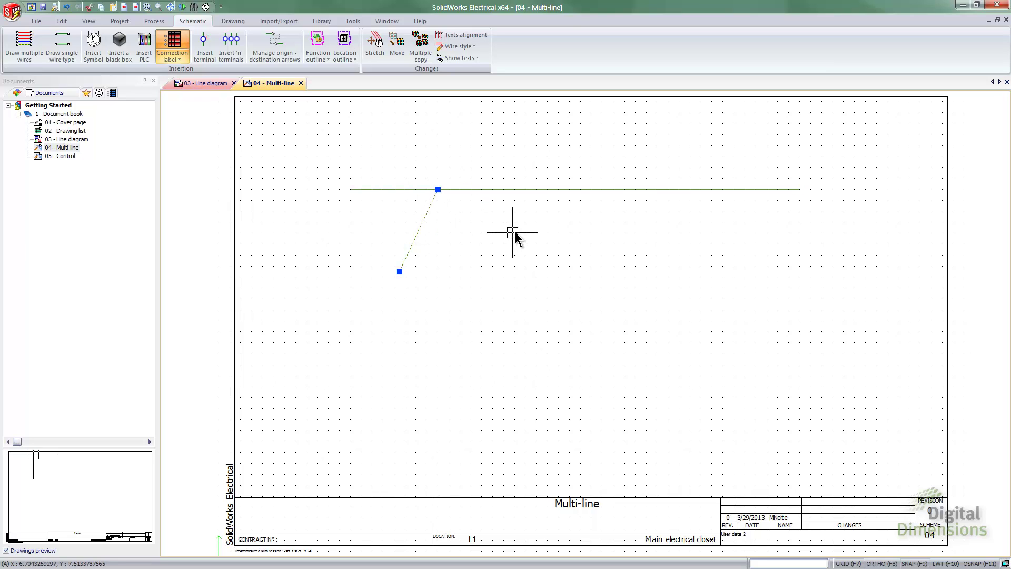
key("Escape")
Review the ortho, snap and grid spacing settings in the drawing parameters
left_click(884, 564)
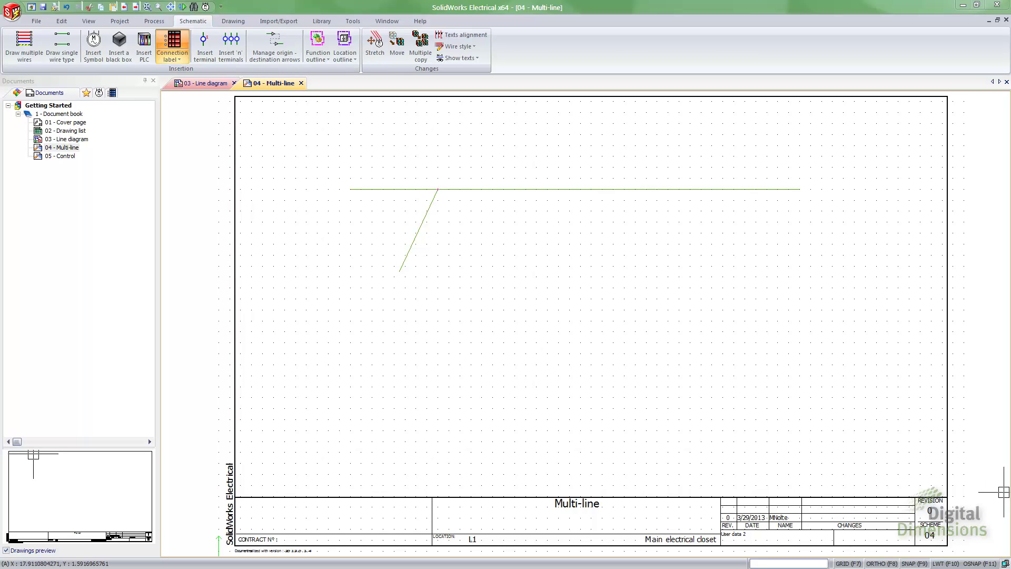
mouse_move(1010, 118)
left_mouse_down()
mouse_move(711, 130)
mouse_move(575, 154)
left_mouse_up()
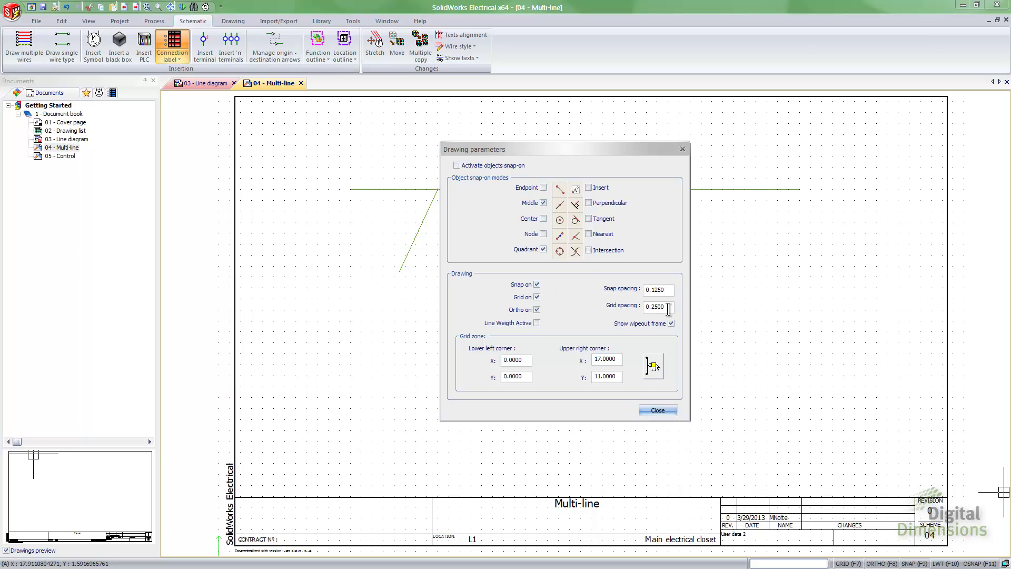
left_click(655, 409)
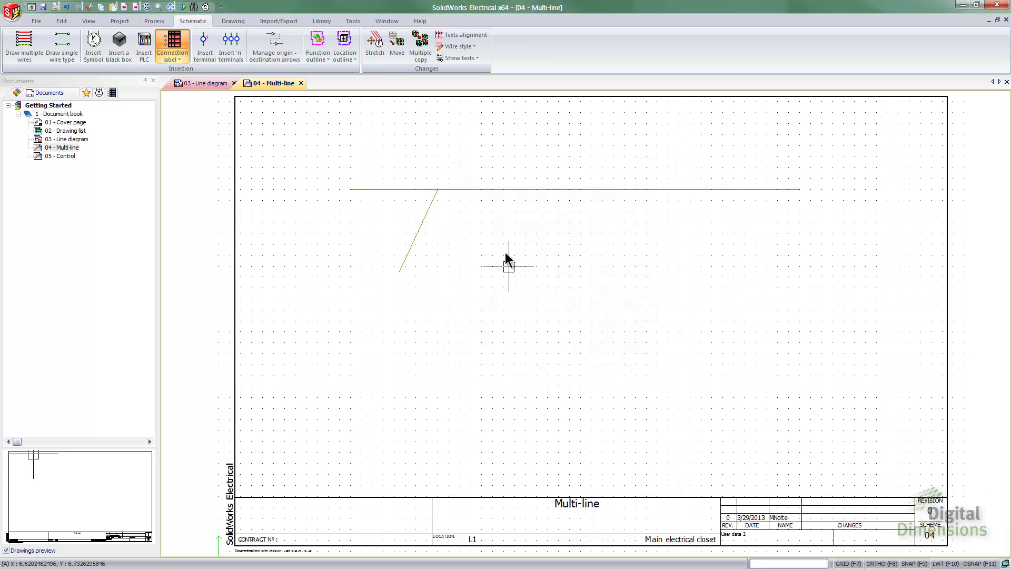
Delete the horizontal wires and the slanted branch together from the Multi-line drawing
left_click(511, 237)
left_click(402, 169)
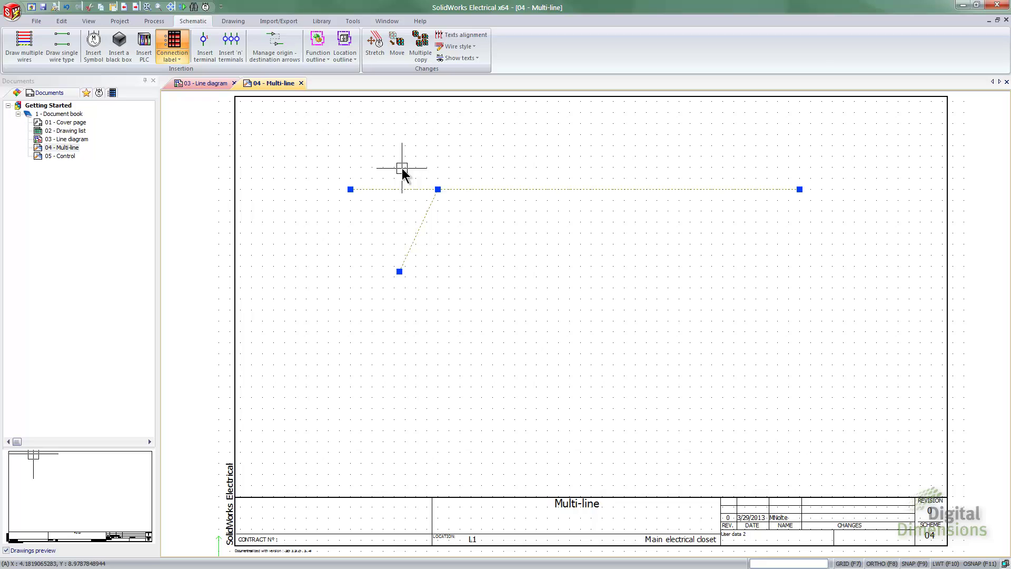
key("Delete")
Start drawing a single wire type and add a new wire style to the Electrical group in the wire style manager
left_click(61, 45)
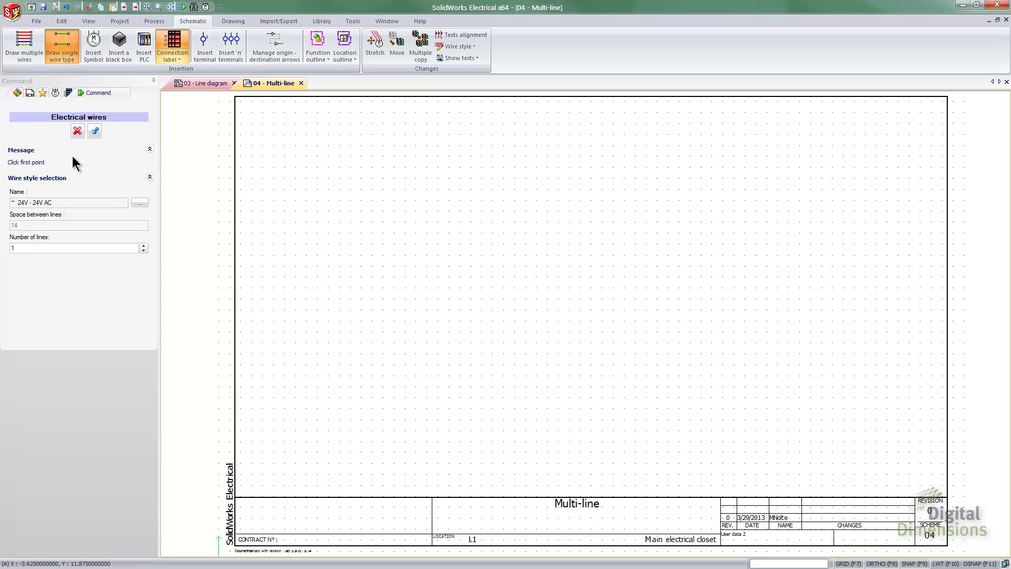
left_click(140, 205)
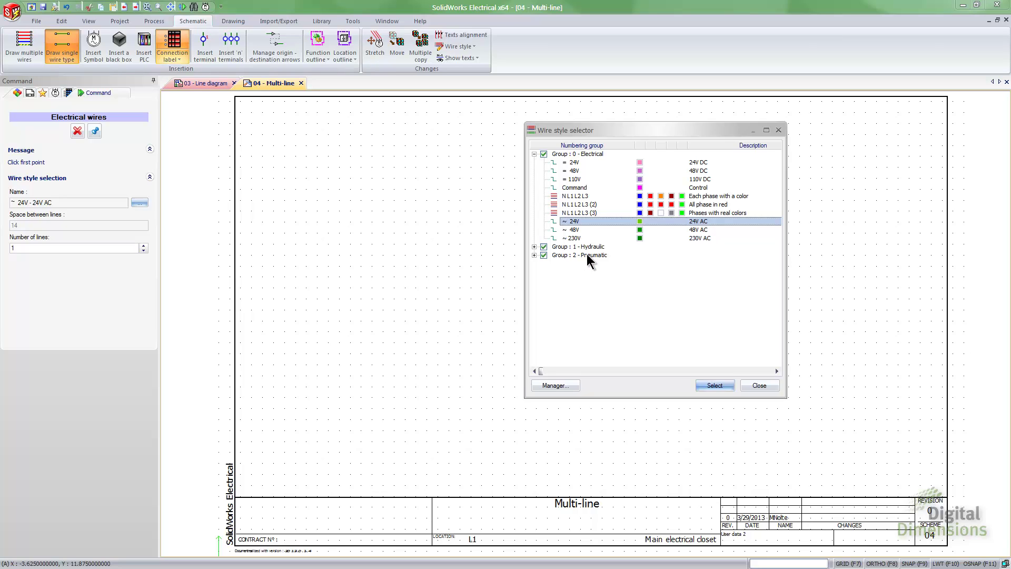
left_click(561, 385)
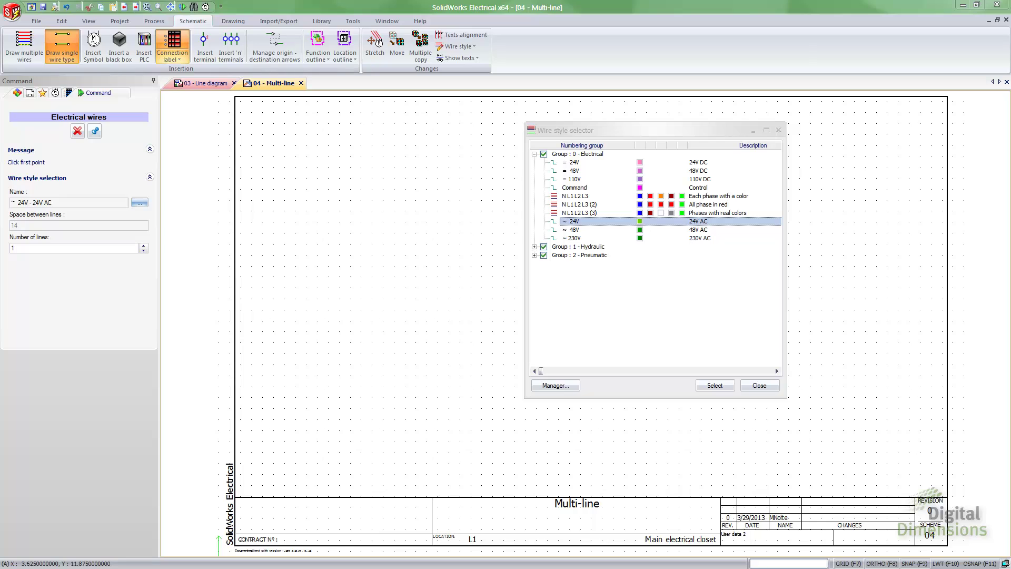
left_click_drag(1010, 73, 475, 99)
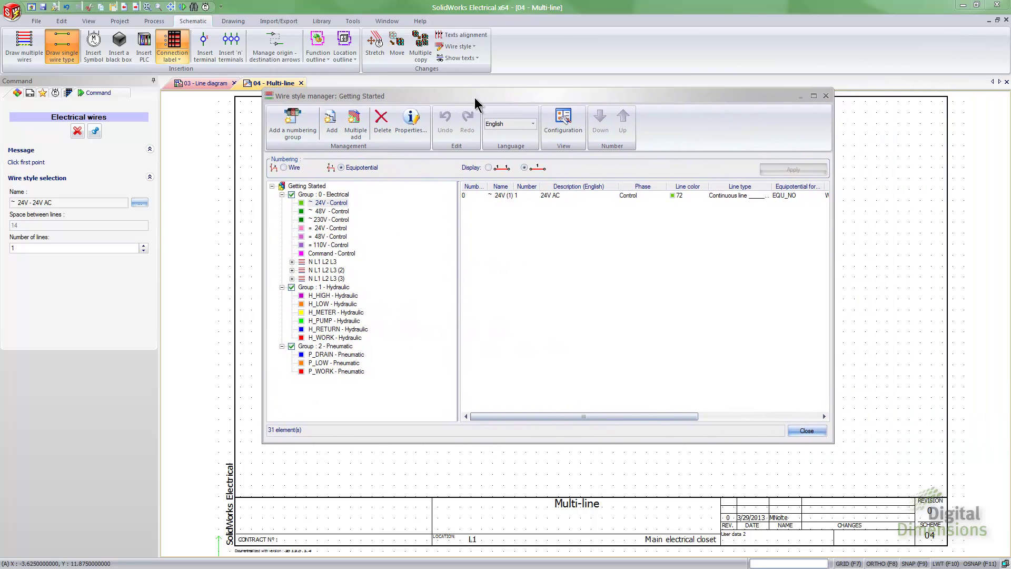
right_click(329, 203)
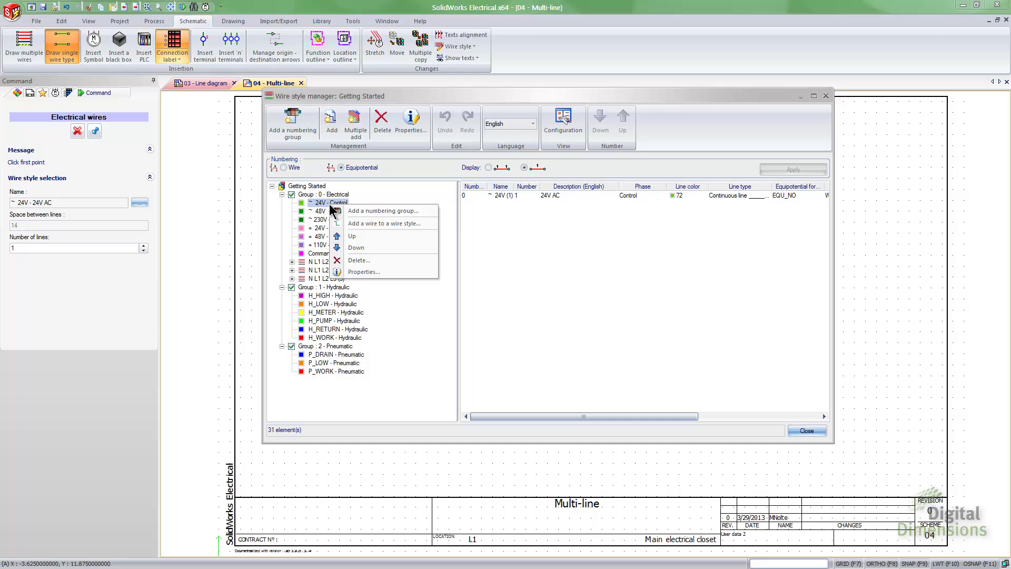
left_click(326, 204)
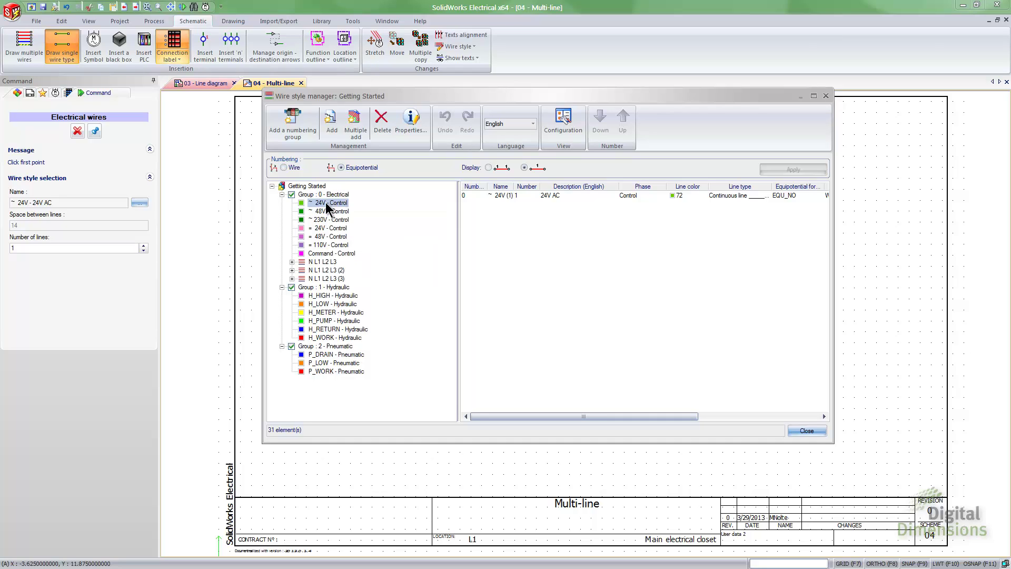
left_click(332, 129)
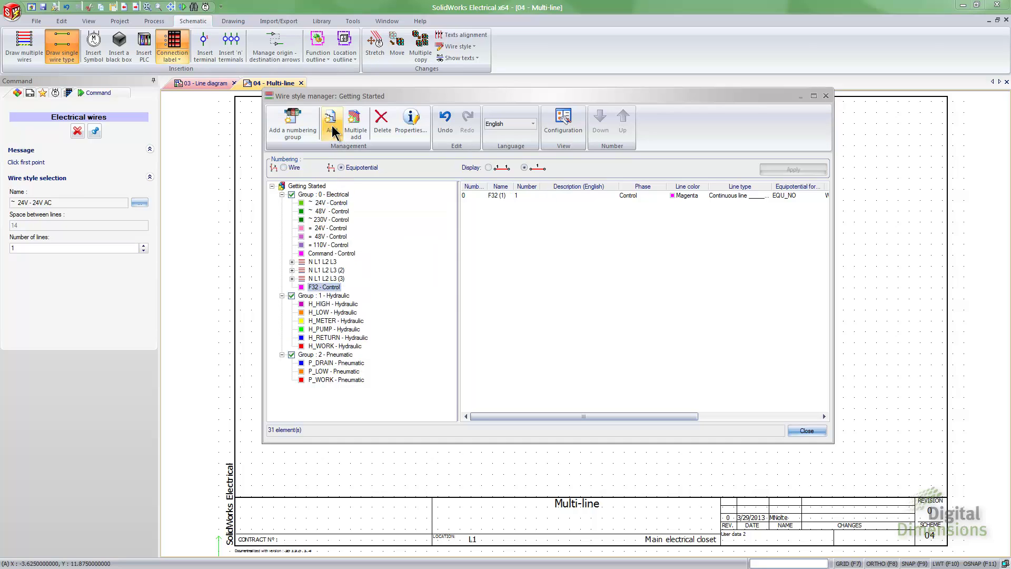
Try line color 80 for the new F32 wire style, and settle on line color 22
right_click(324, 291)
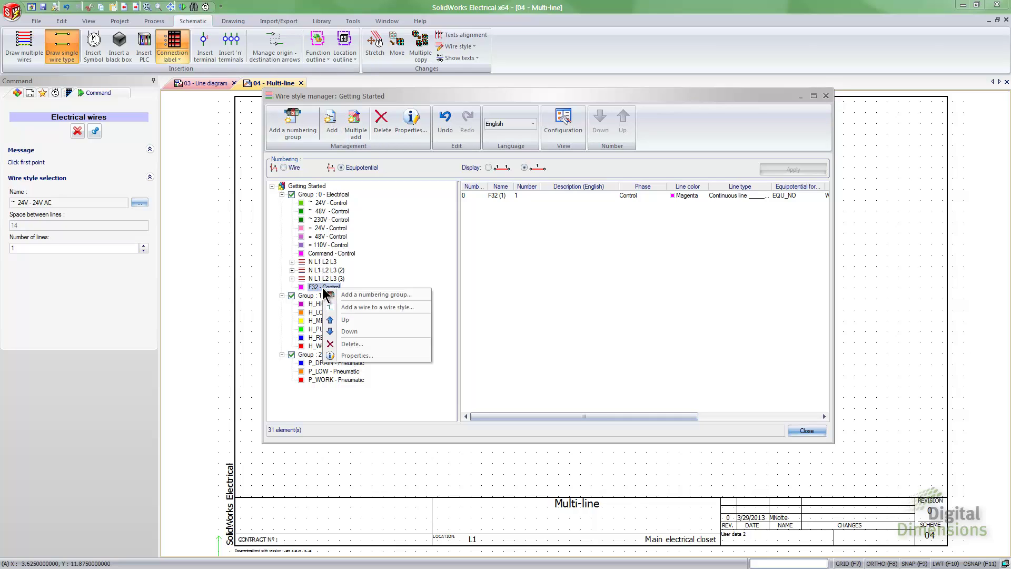
left_click(349, 355)
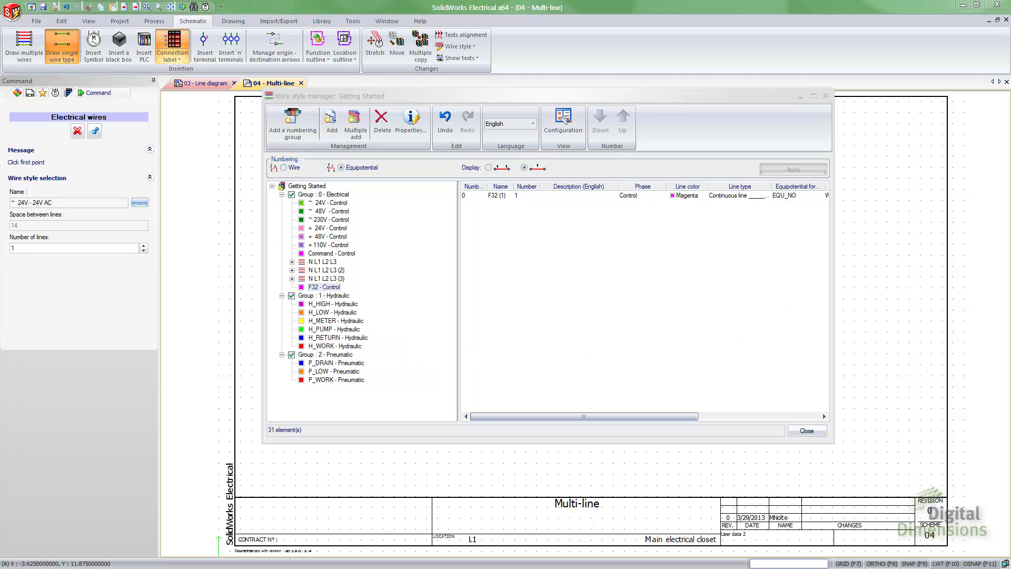
left_click_drag(800, 147, 490, 225)
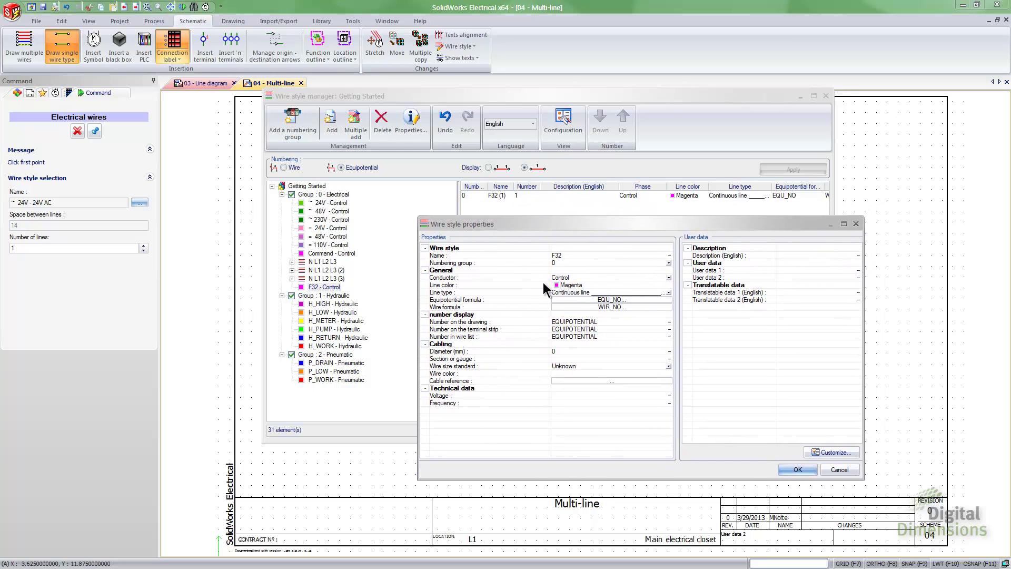
left_click(662, 284)
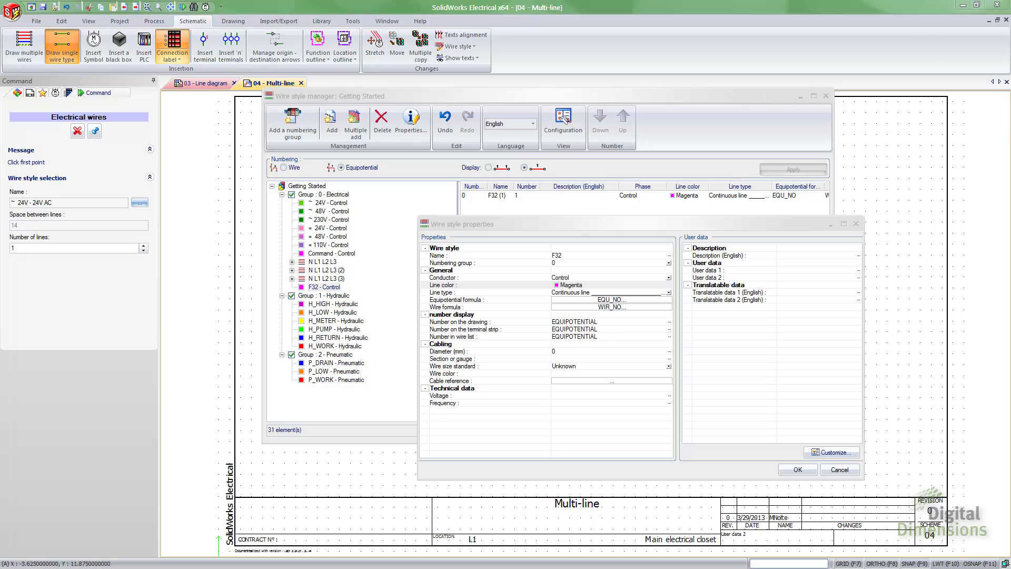
left_click_drag(761, 149, 680, 152)
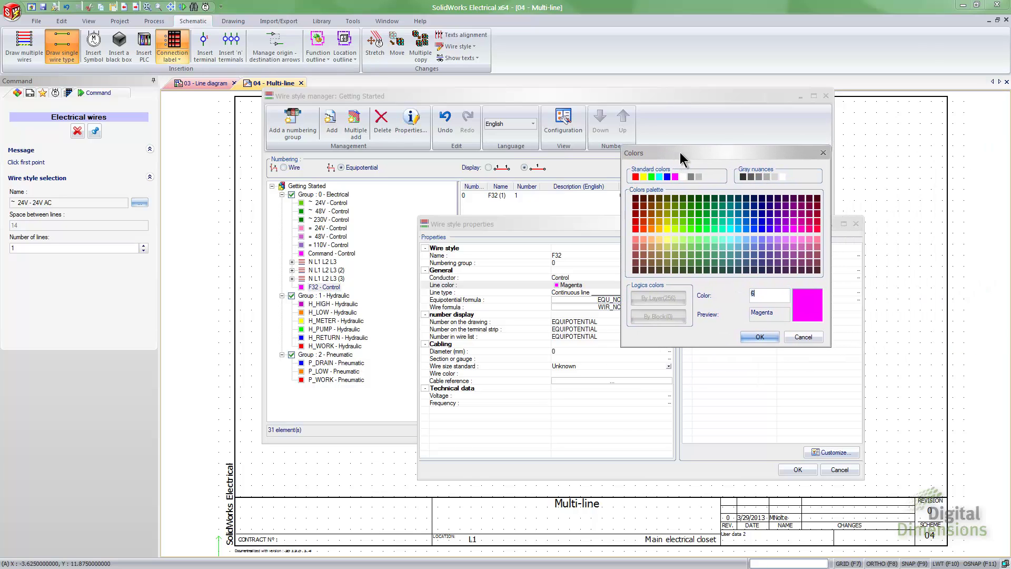
left_click(688, 227)
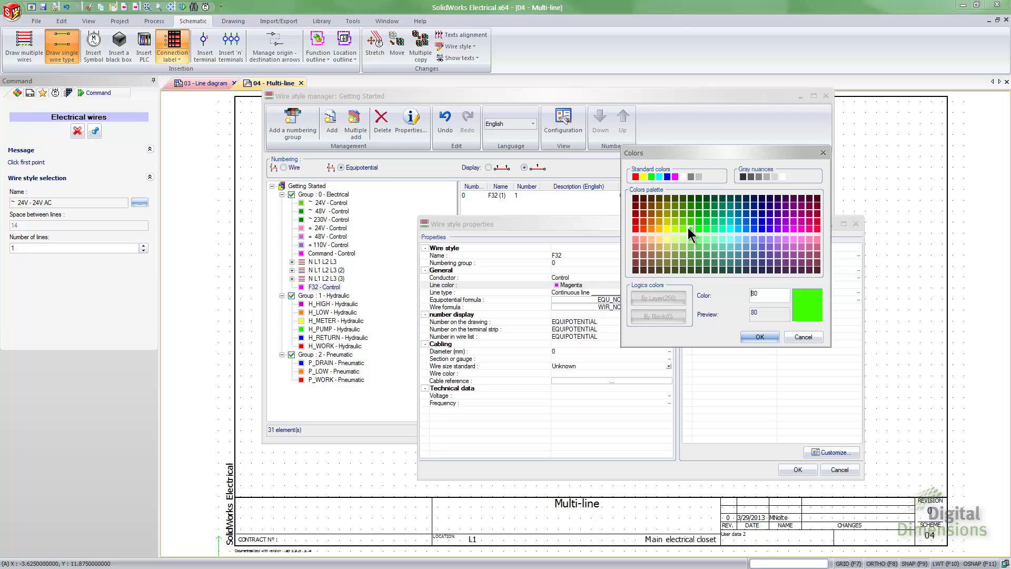
left_click(758, 338)
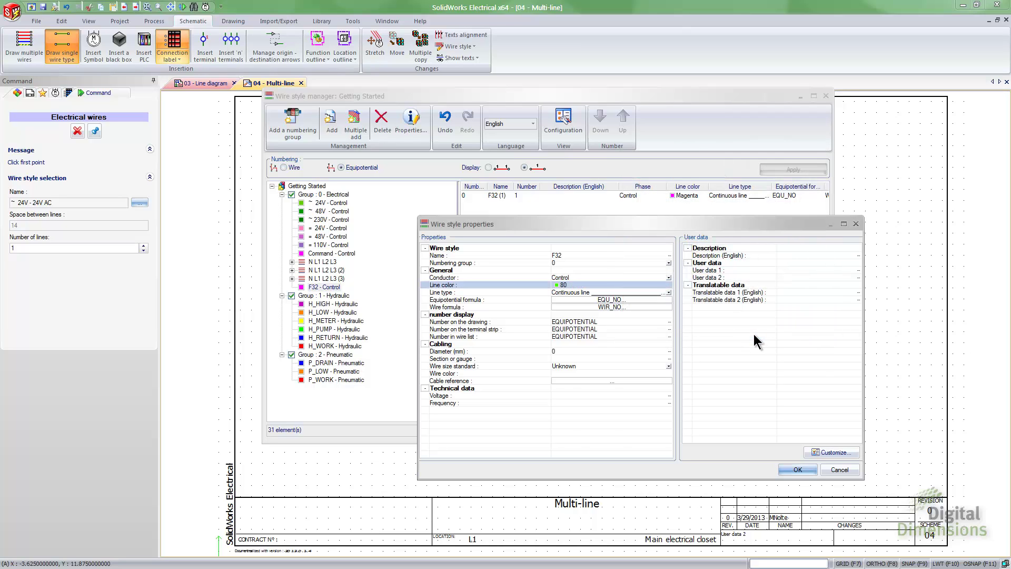
left_click(647, 284)
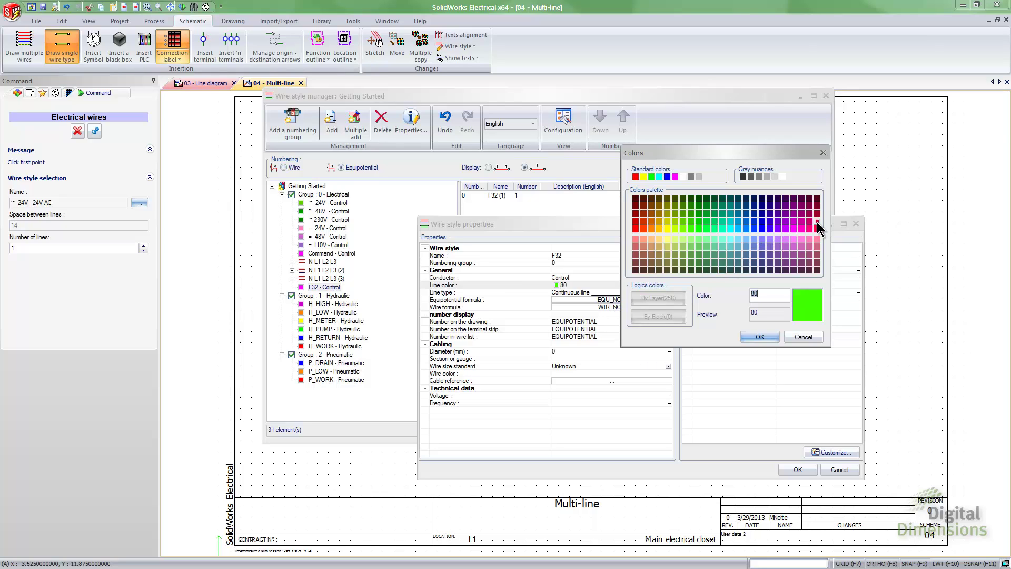
left_click(644, 221)
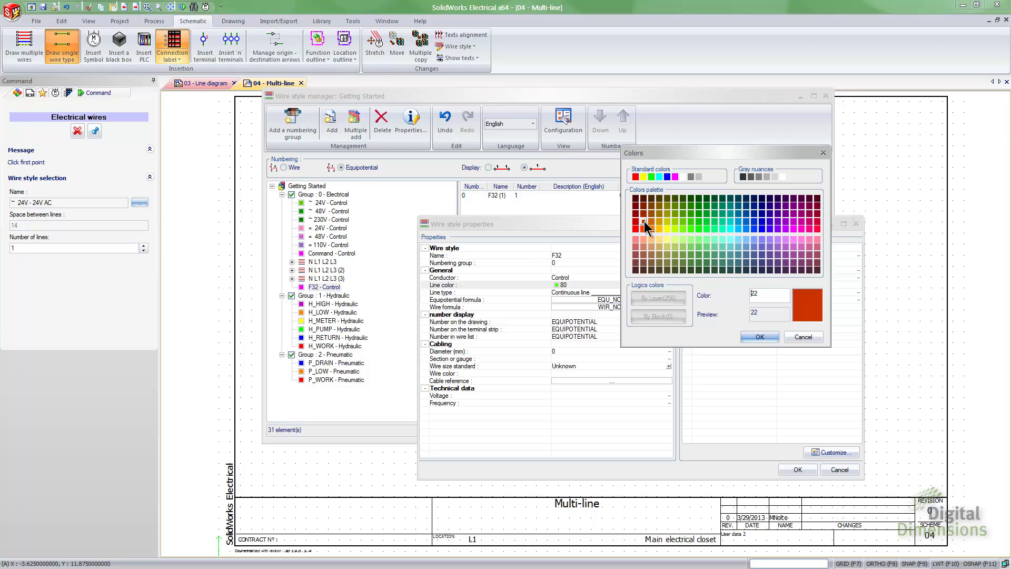
left_click(760, 337)
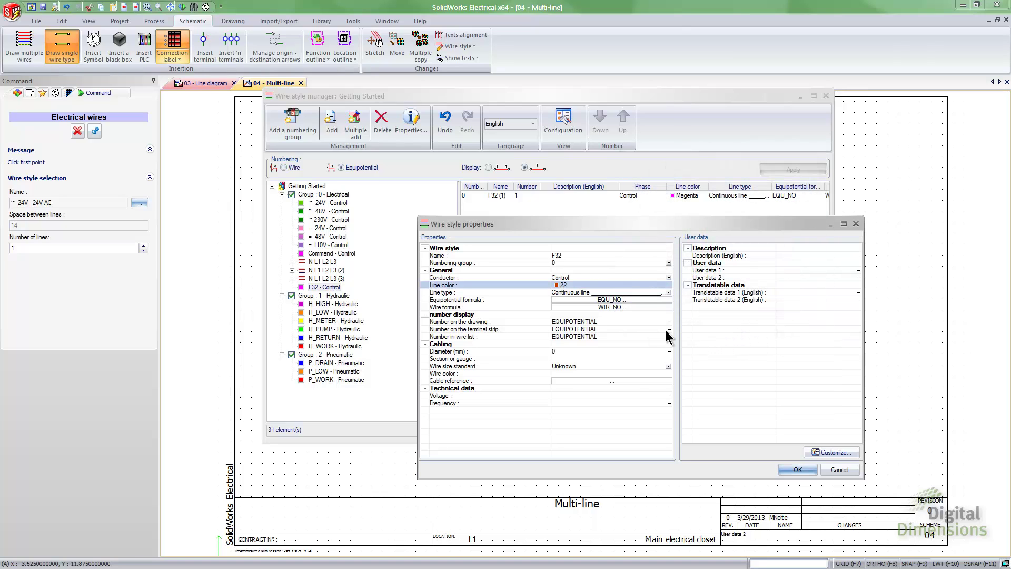
Name the new wire style "~ 12V" and accept its properties
left_click(586, 257)
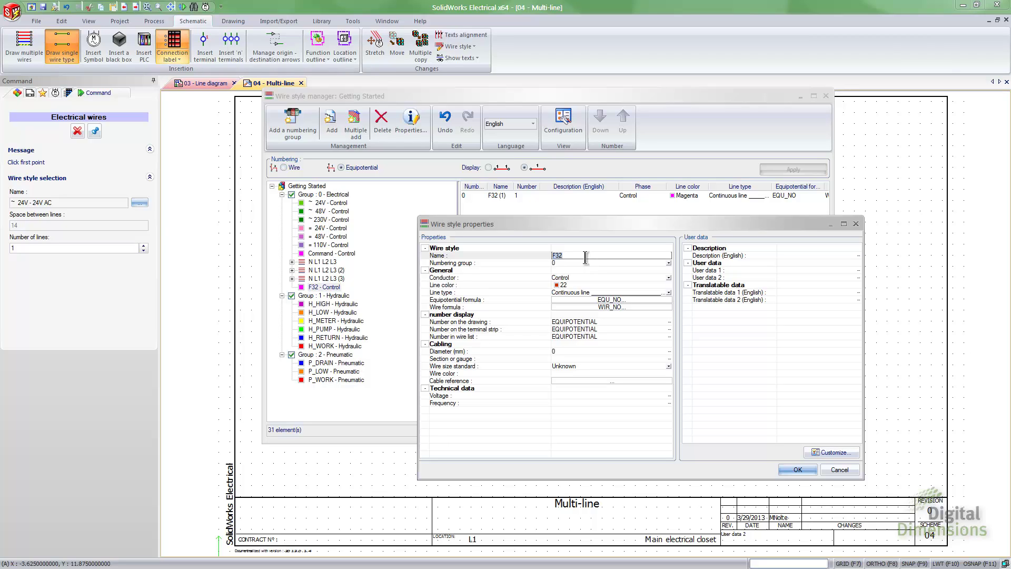
type("~ 12V")
left_click(797, 467)
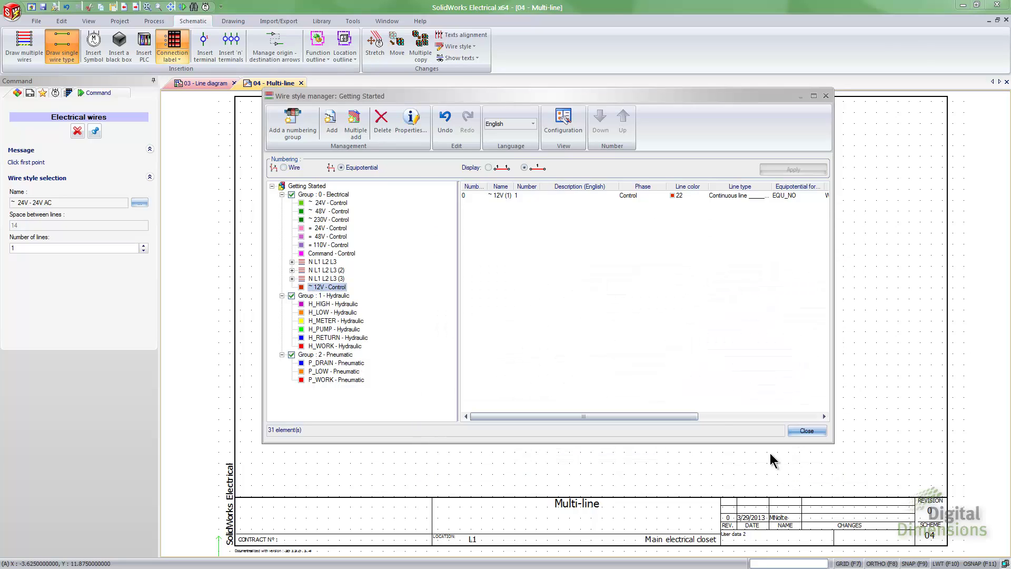
Try to move the ~ 12V wire style up within the Electrical group
left_click(561, 302)
right_click(332, 286)
left_click(342, 314)
right_click(330, 287)
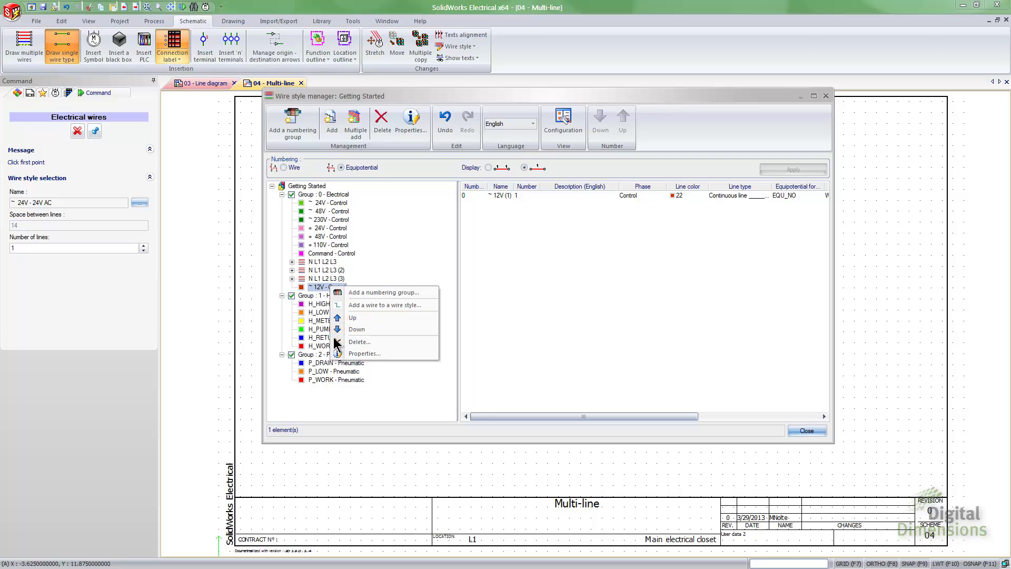
left_click(320, 287)
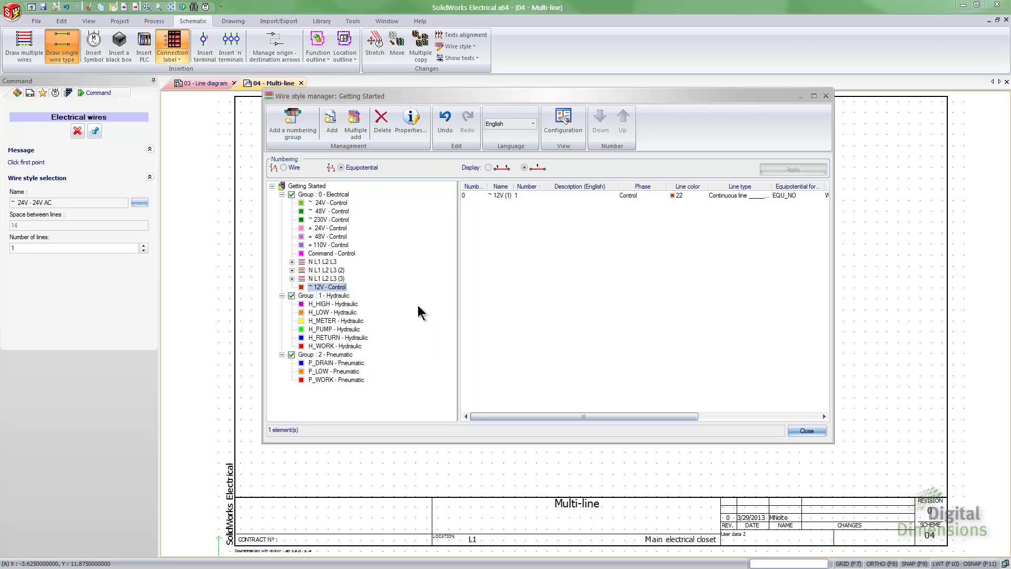
Leave the wire style manager and choose the ~ 12V style for the wire being drawn
left_click(806, 430)
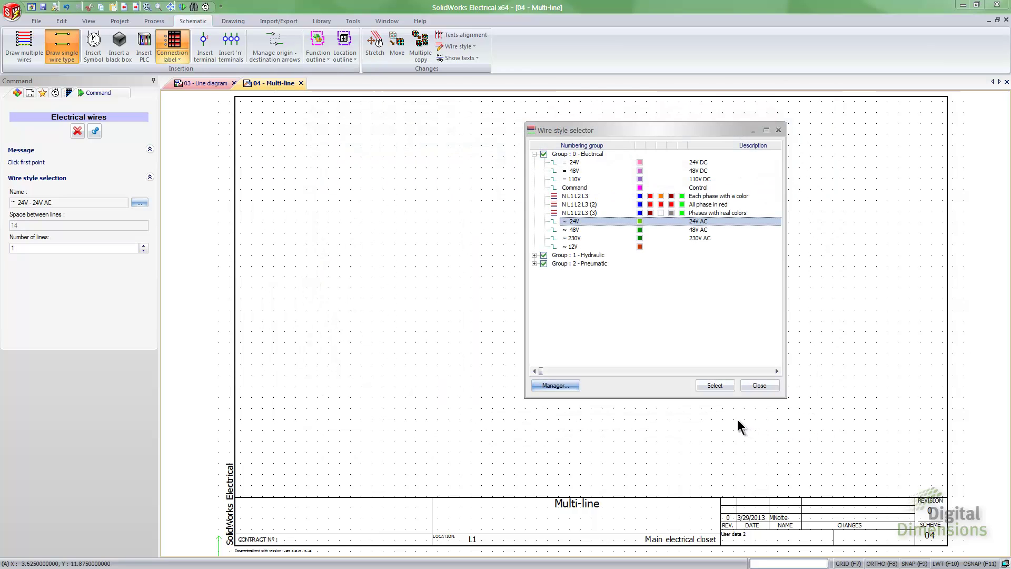
left_click(568, 246)
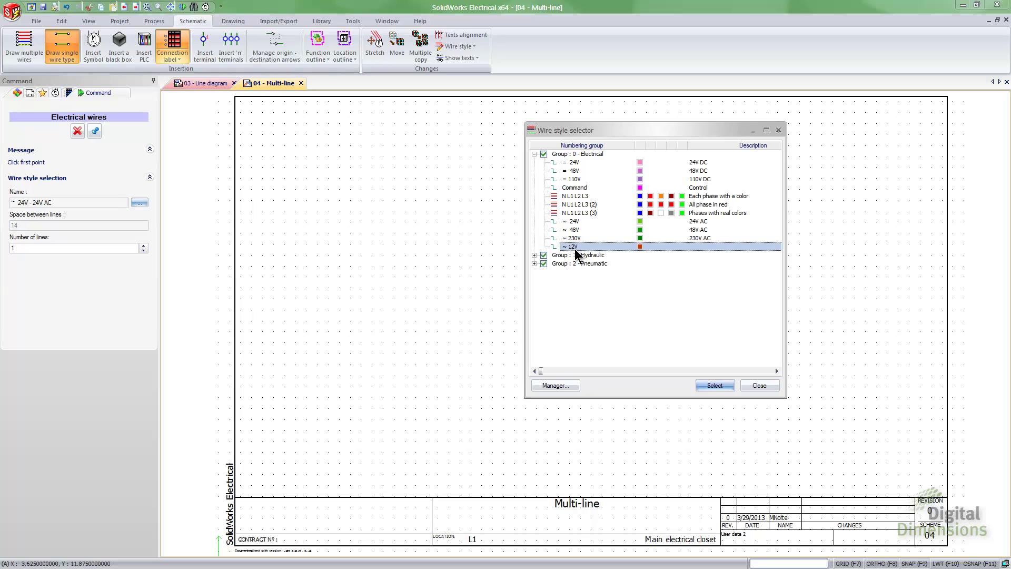
left_click(714, 385)
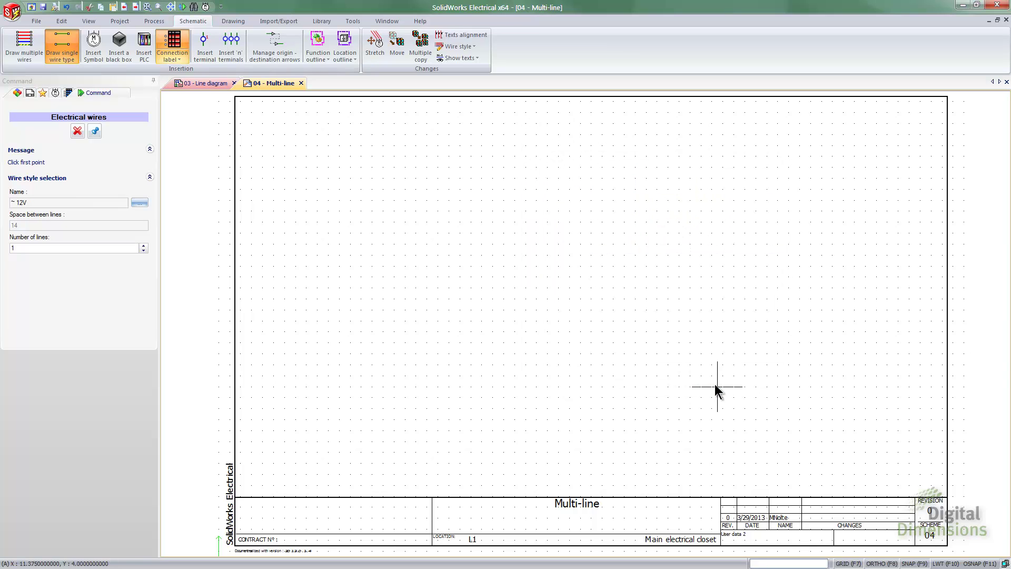
Draw one stepped ~ 12V wire from the sheet's upper left, descending in two steps toward its right edge, and end wire drawing
left_click(295, 145)
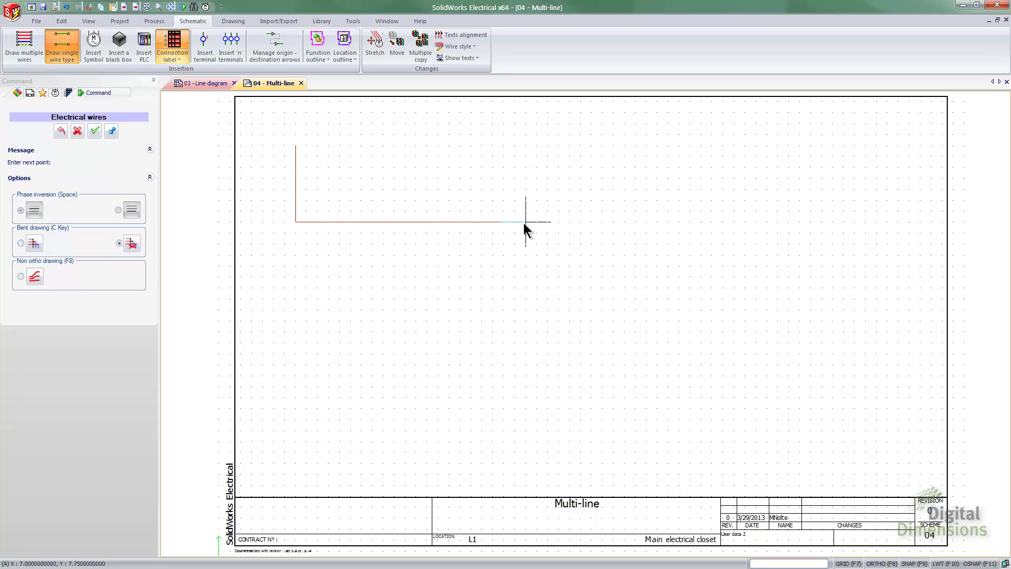
left_click(538, 313)
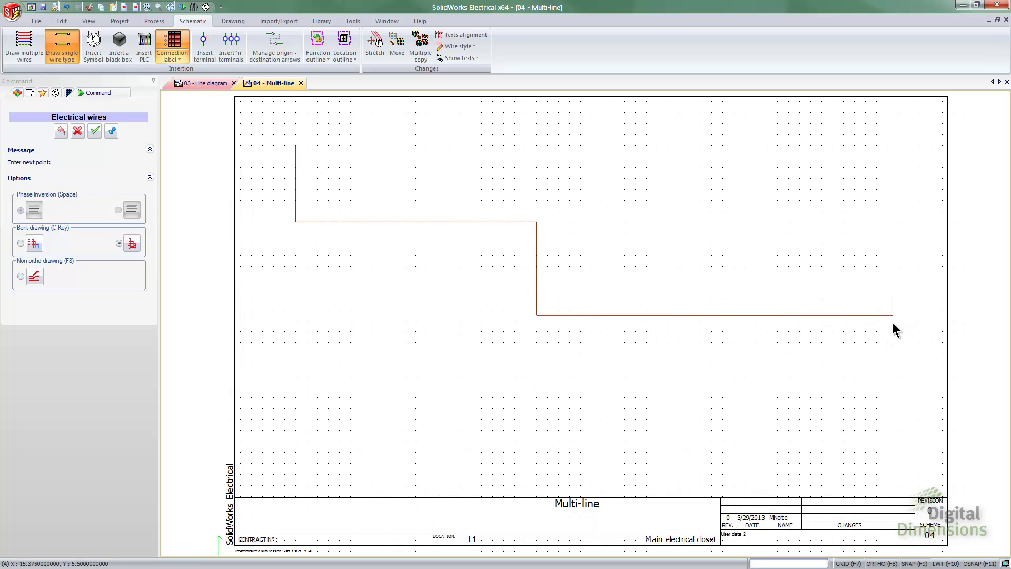
right_click(897, 348)
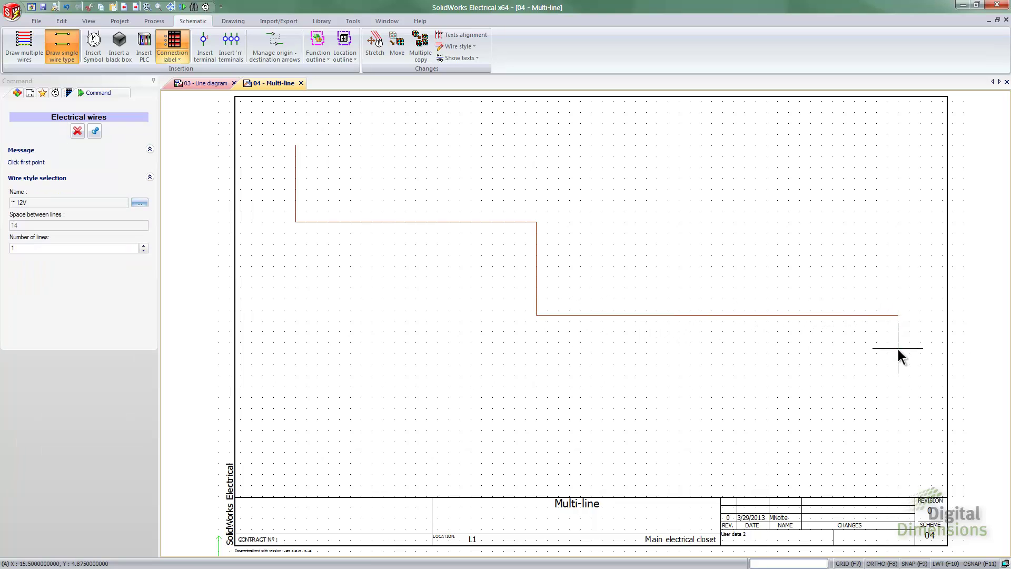
key("Escape")
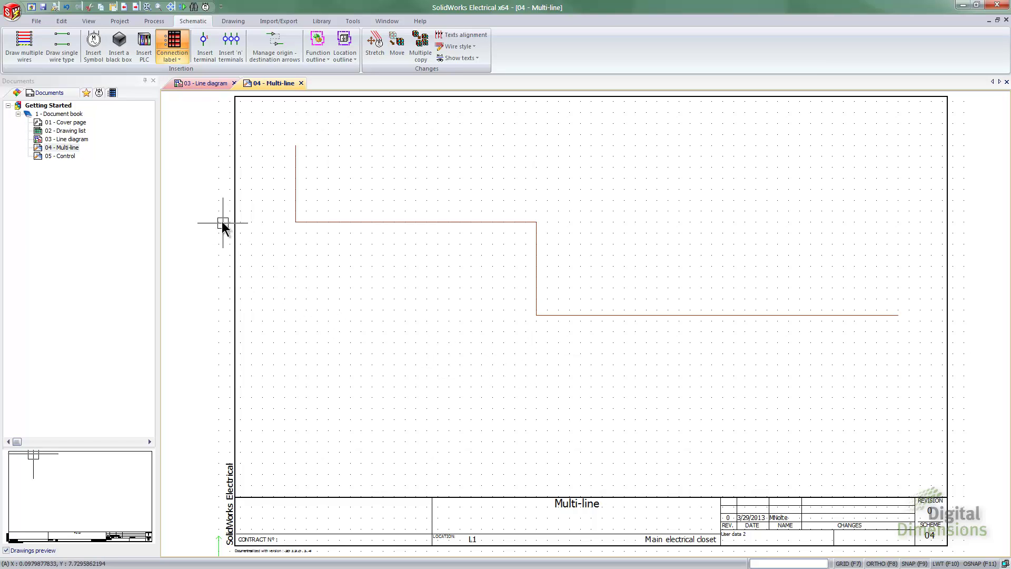
Start a symbol insertion, request another symbol, and browse the Contacts and Switches classes of the symbol library
left_click(97, 58)
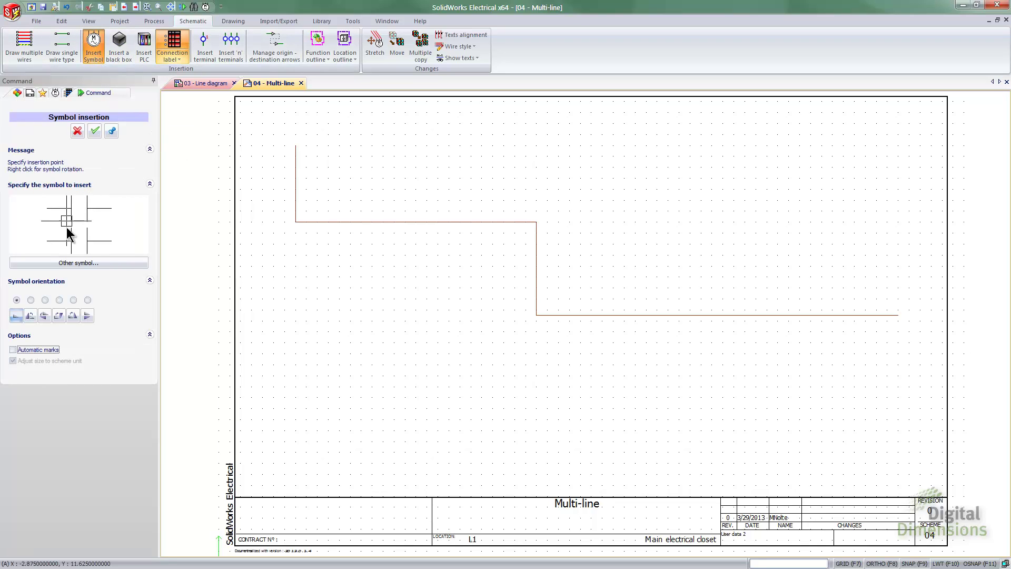
left_click(72, 263)
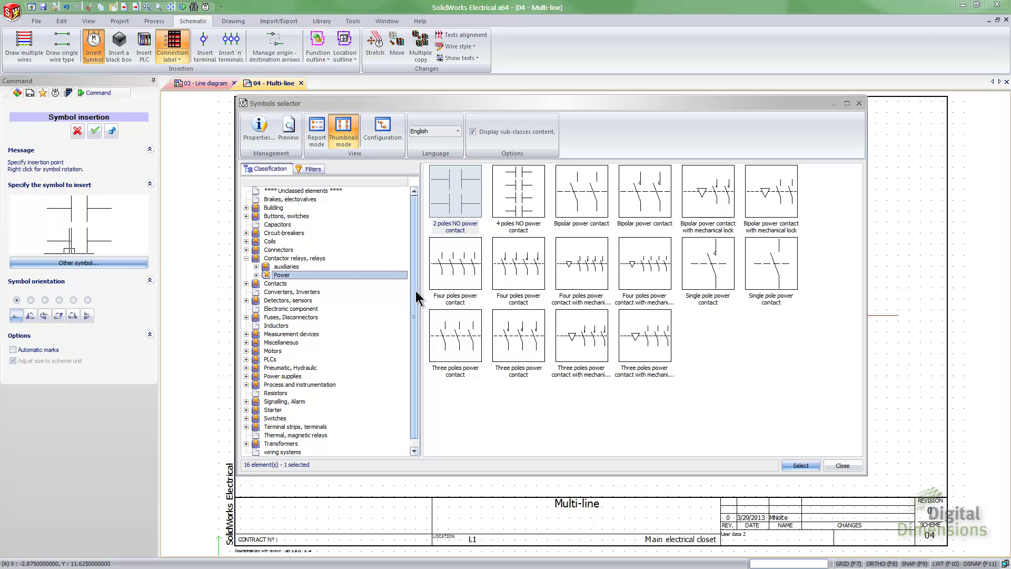
left_click_drag(416, 292, 418, 315)
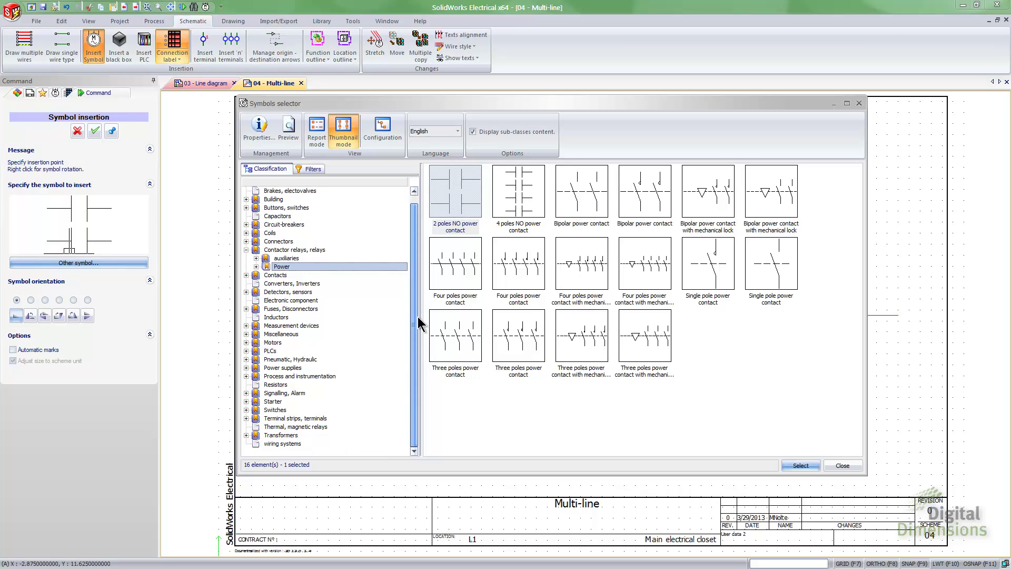
left_click_drag(417, 317, 417, 293)
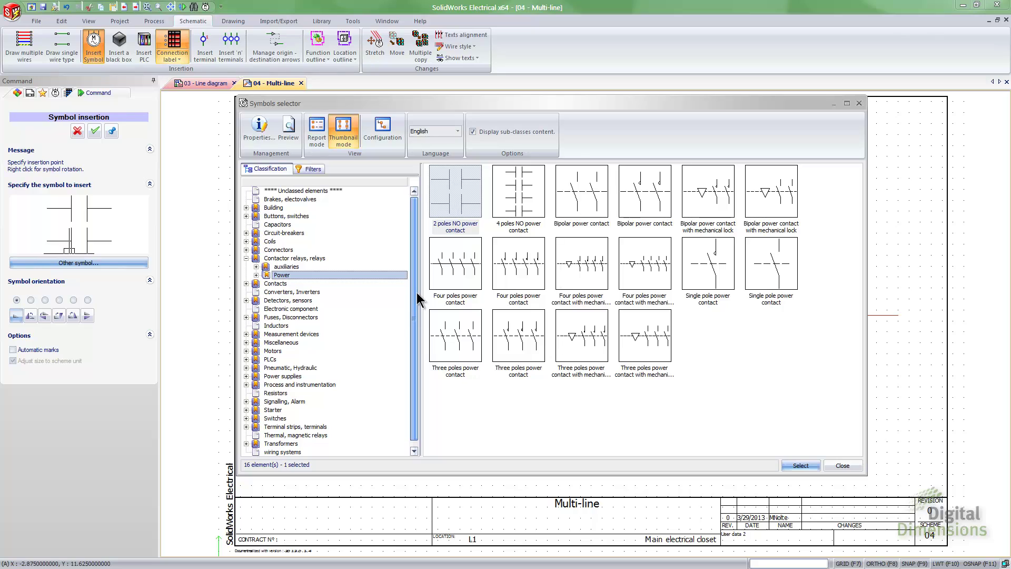
left_click(275, 283)
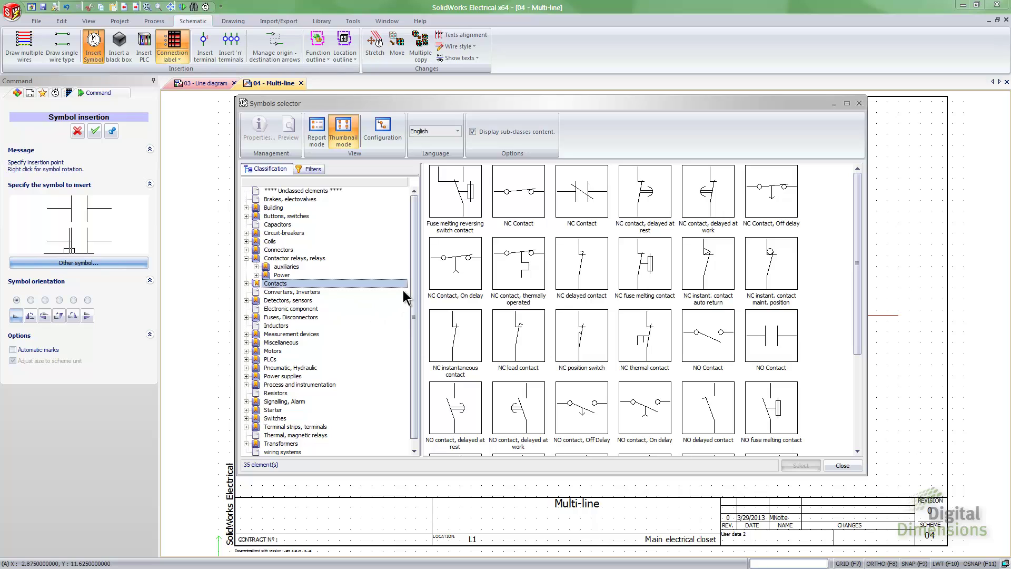
scroll(415, 301, "down", 1)
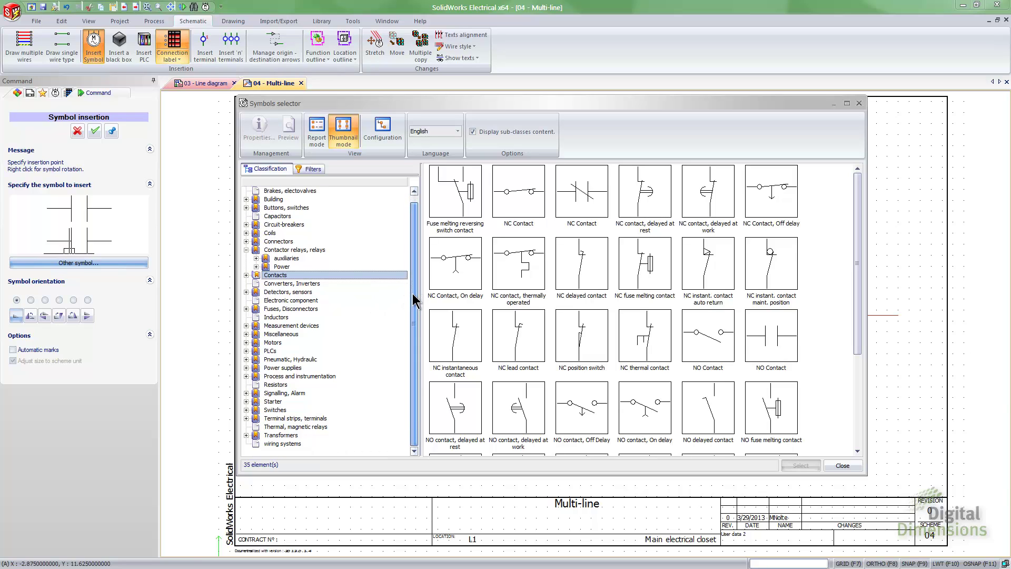
left_click(274, 410)
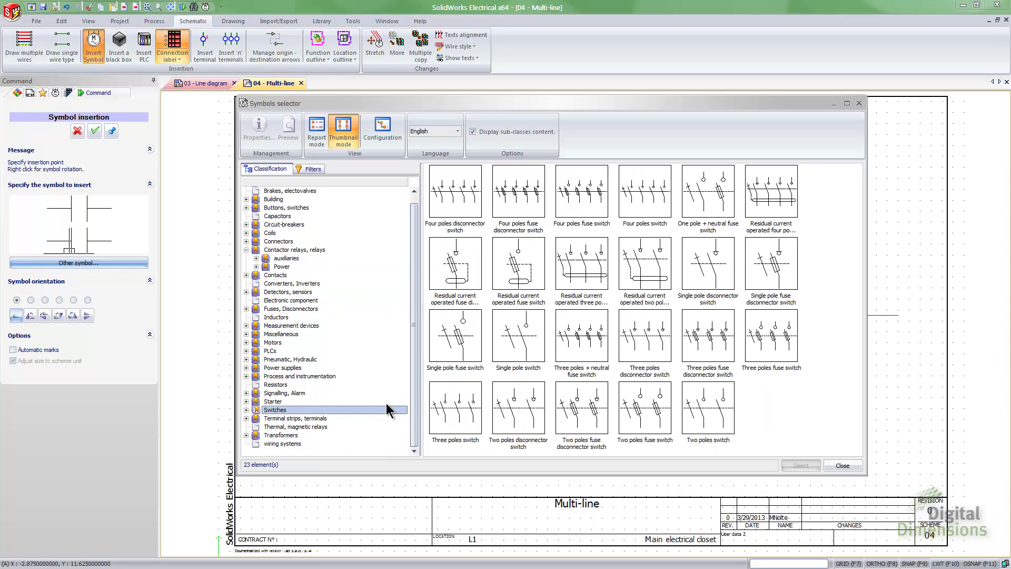
left_click(528, 348)
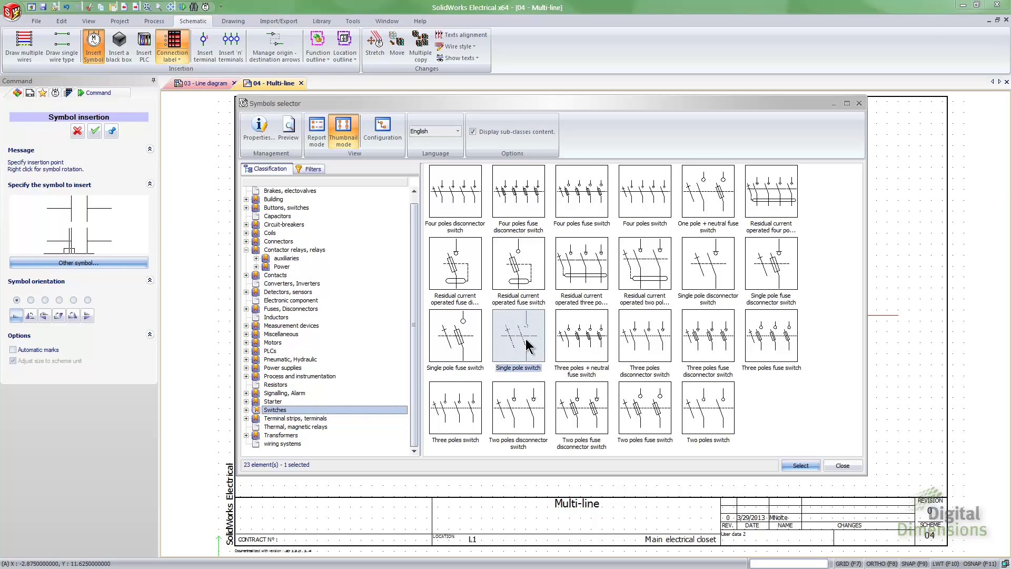
left_click(776, 422)
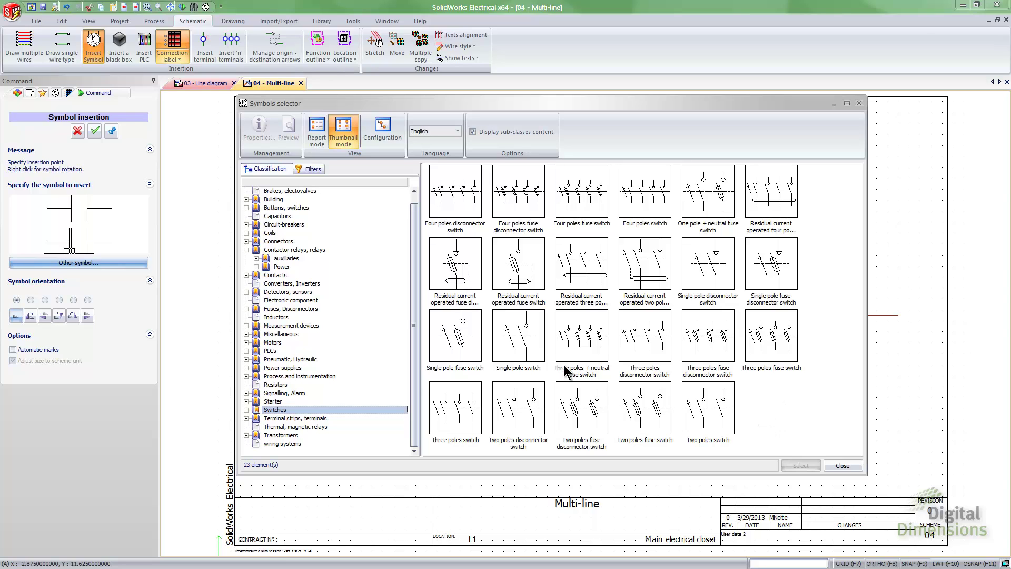
List the switch symbols in report mode, show and hide the Library column, and return to thumbnails with the Switches class expanded
left_click(322, 131)
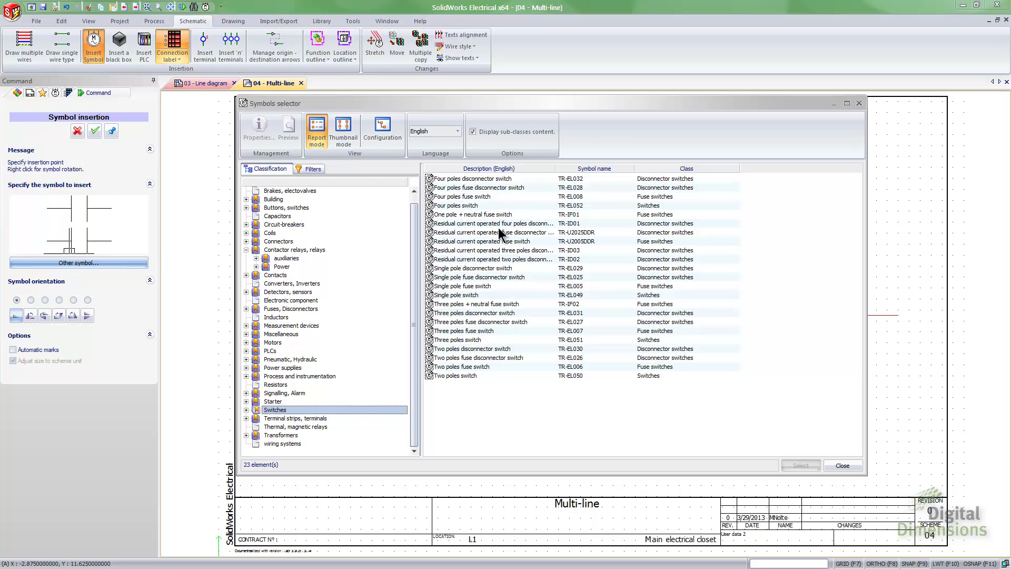
right_click(524, 170)
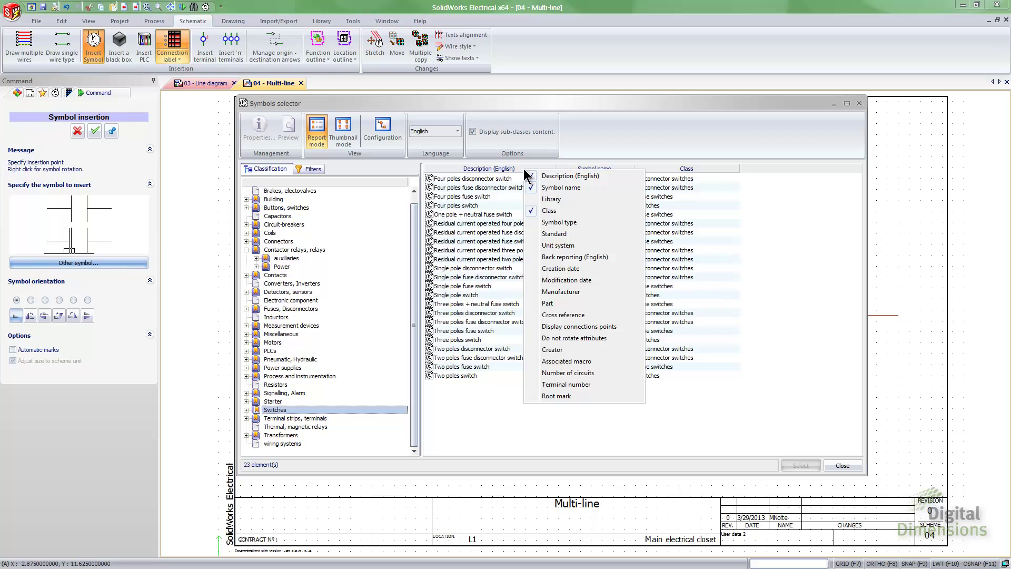
left_click(548, 199)
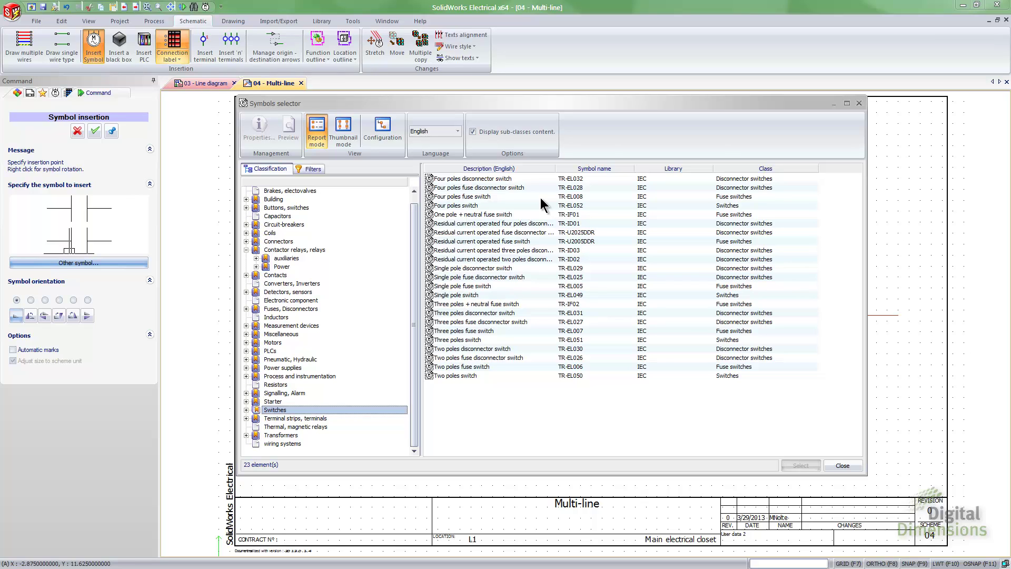
right_click(514, 167)
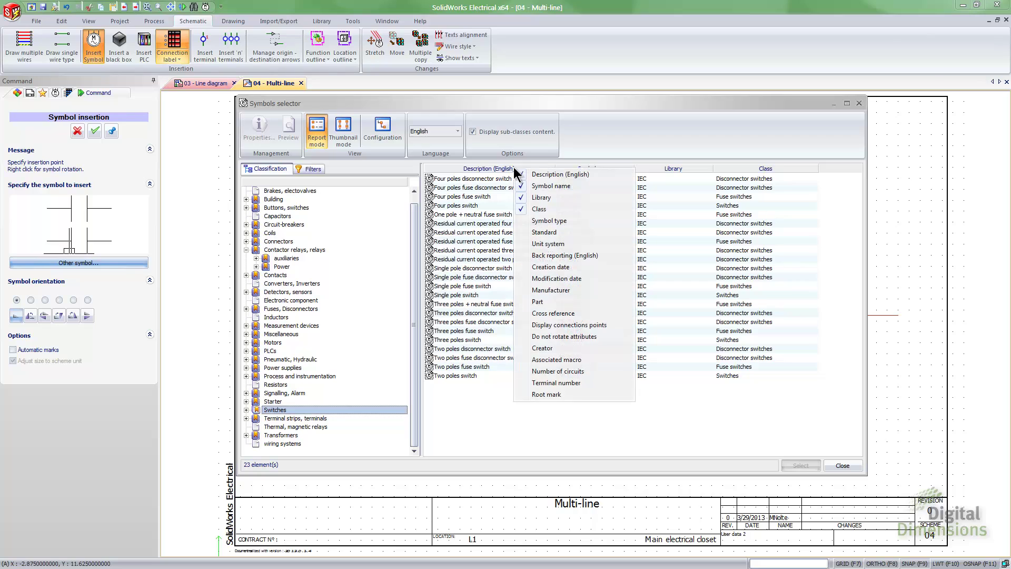
left_click(530, 198)
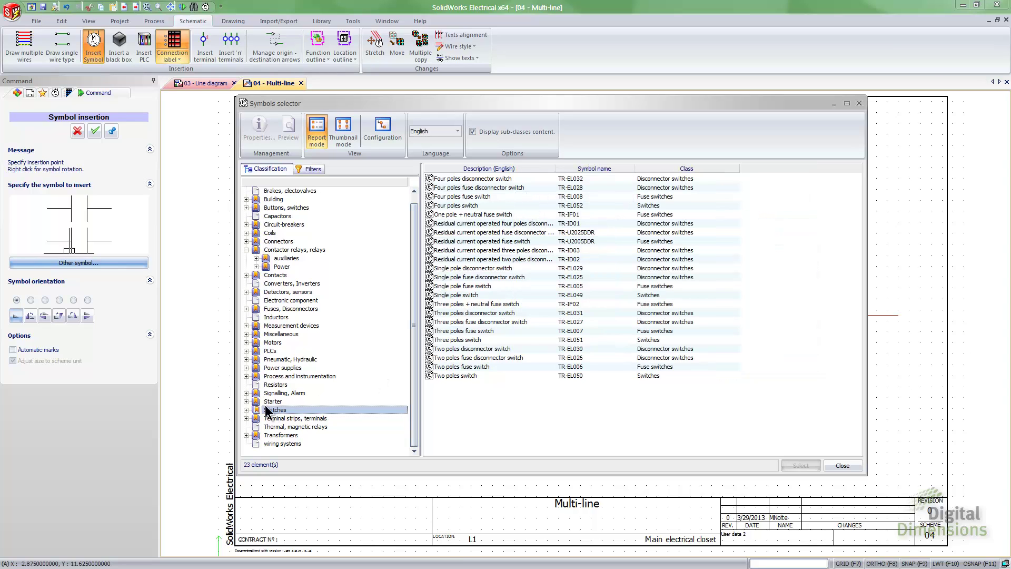
left_click(246, 410)
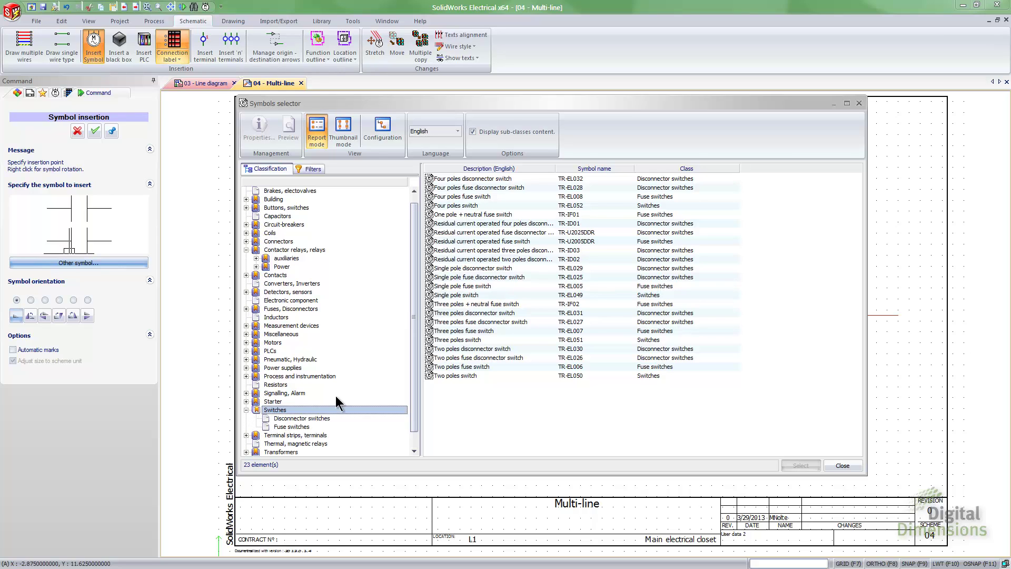
left_click(352, 143)
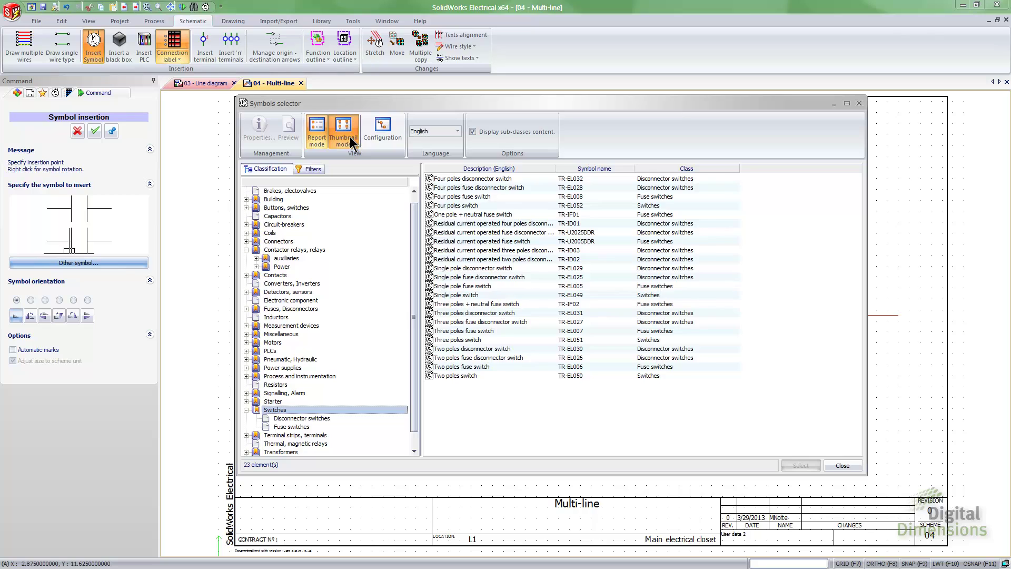
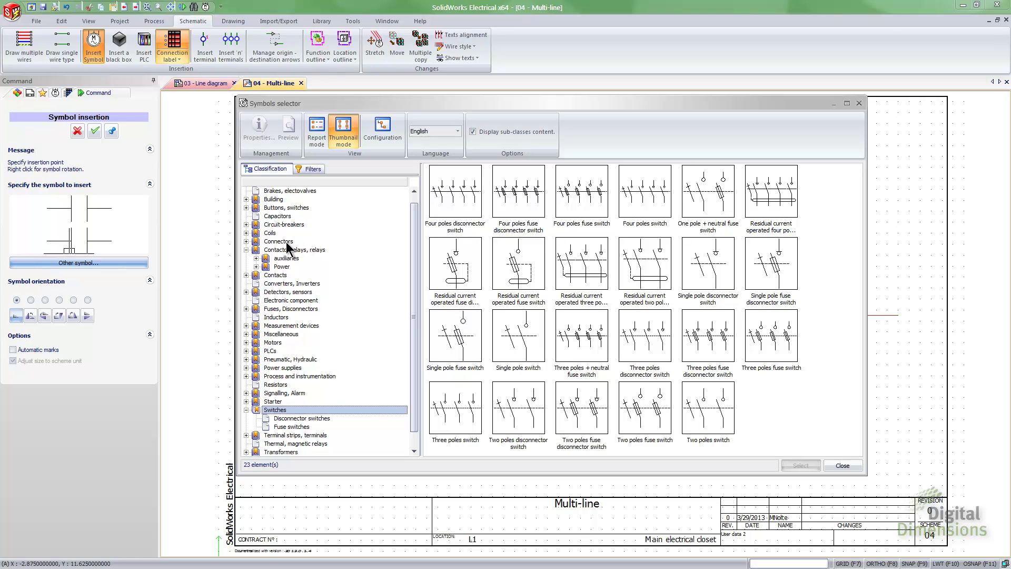
Choose the horizontal NO push button from the Buttons, switches class as the symbol to insert
scroll(286, 242, "up", 1)
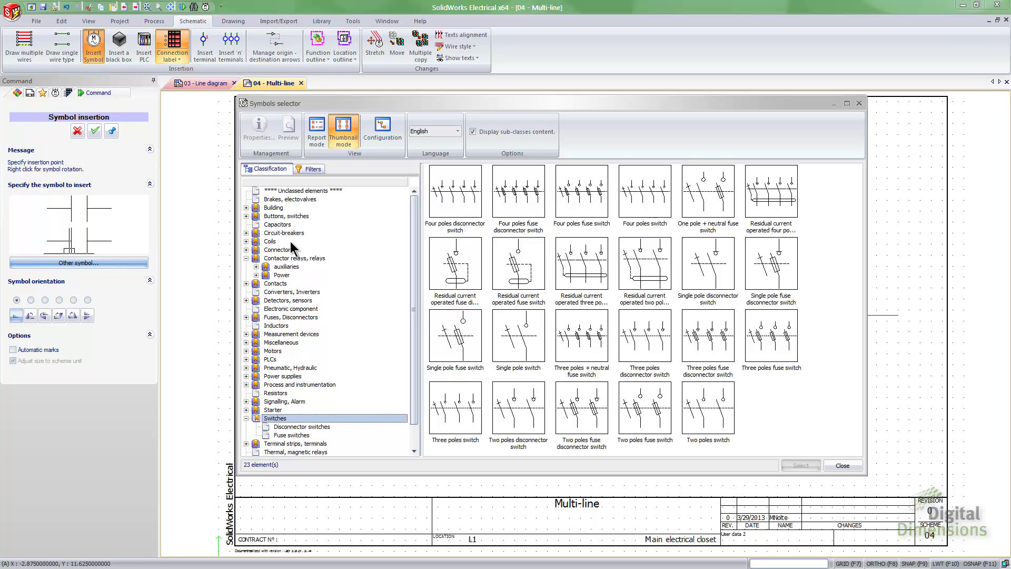
left_click(272, 215)
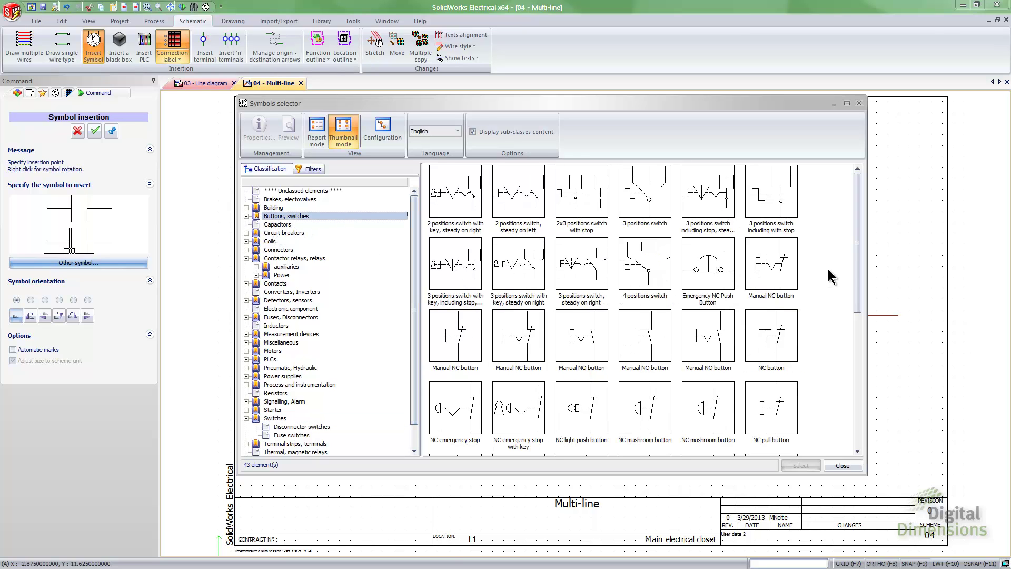
left_click_drag(857, 258, 855, 356)
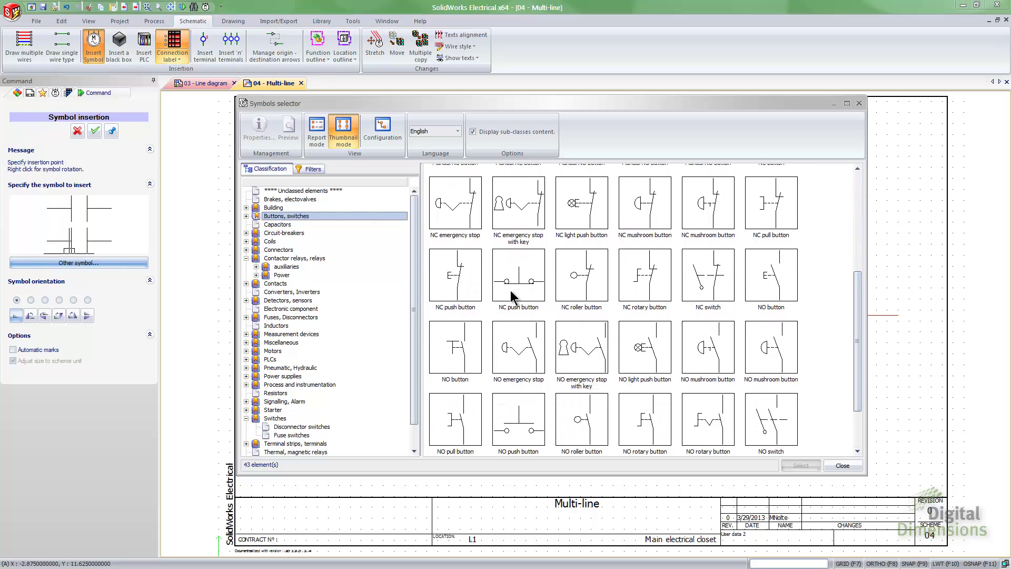
double_click(522, 420)
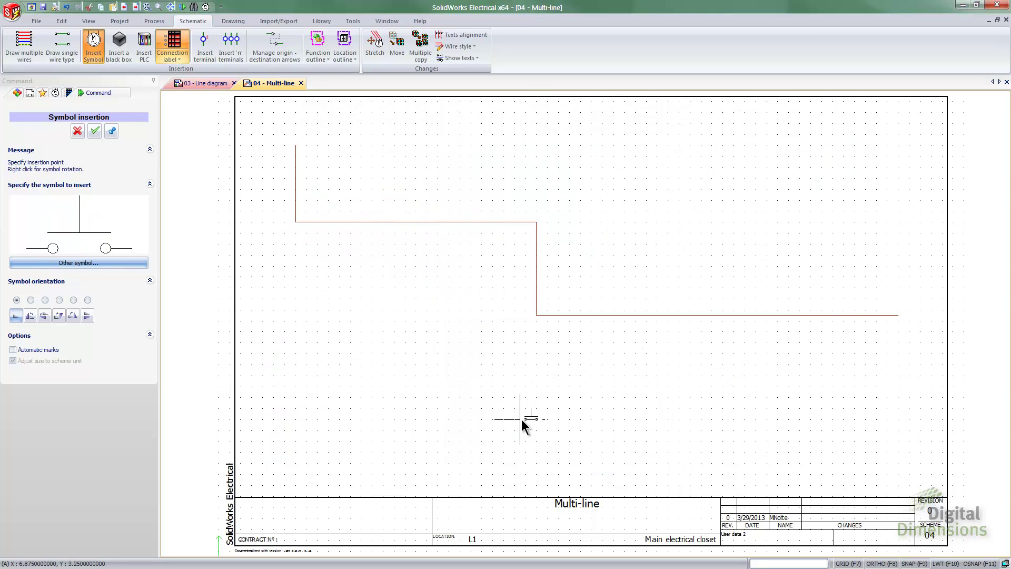
Place the push button on the wire's upper horizontal segment and associate it with the existing component =F1-S1 - On Button
left_click(355, 223)
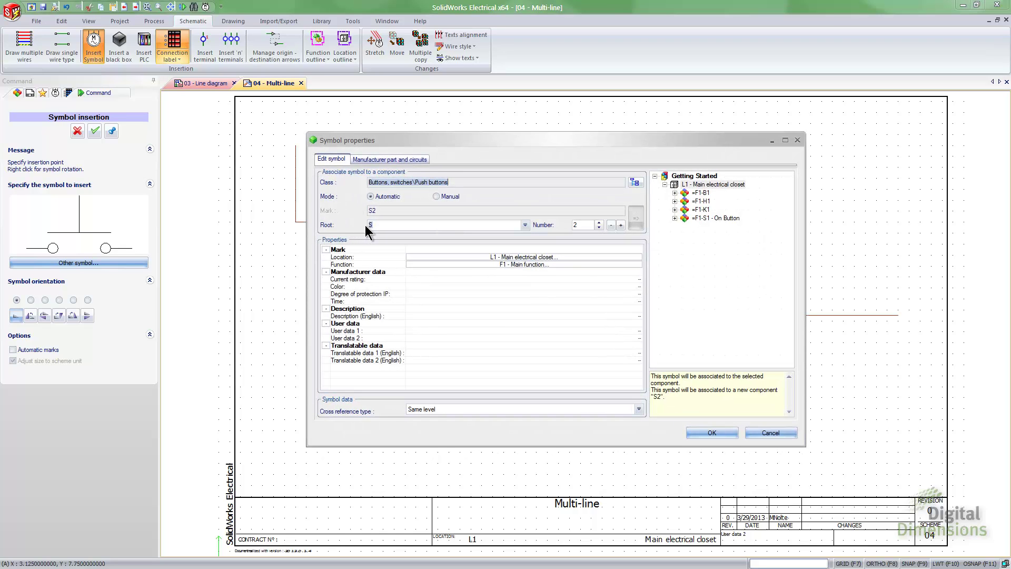
left_click(409, 225)
left_click(694, 217)
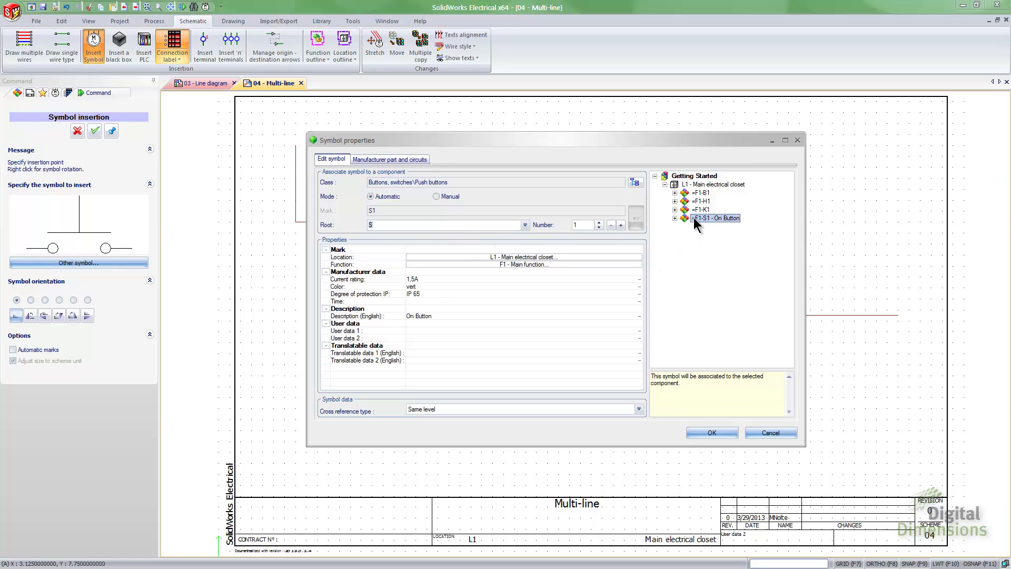
left_click(405, 160)
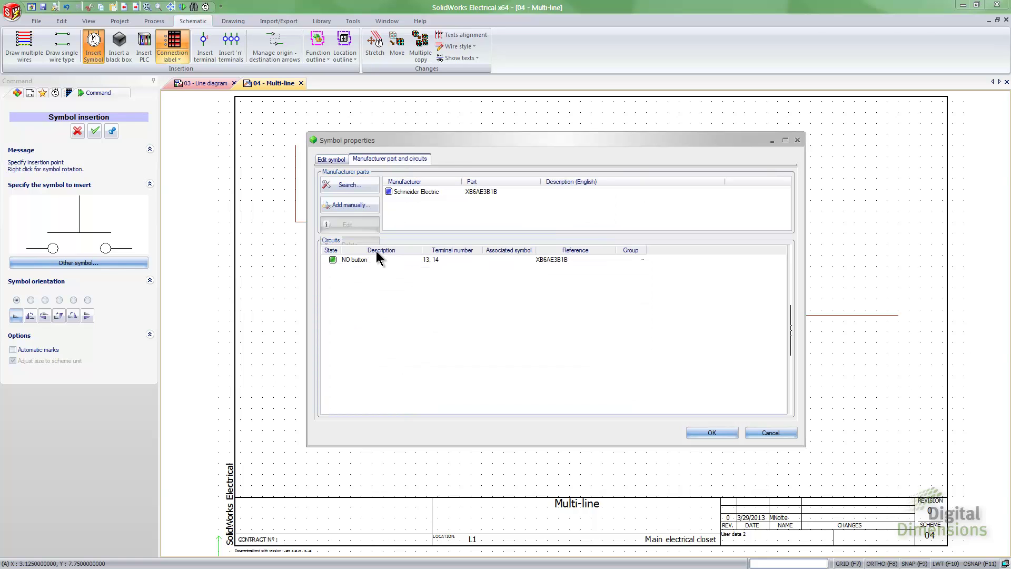
left_click(334, 159)
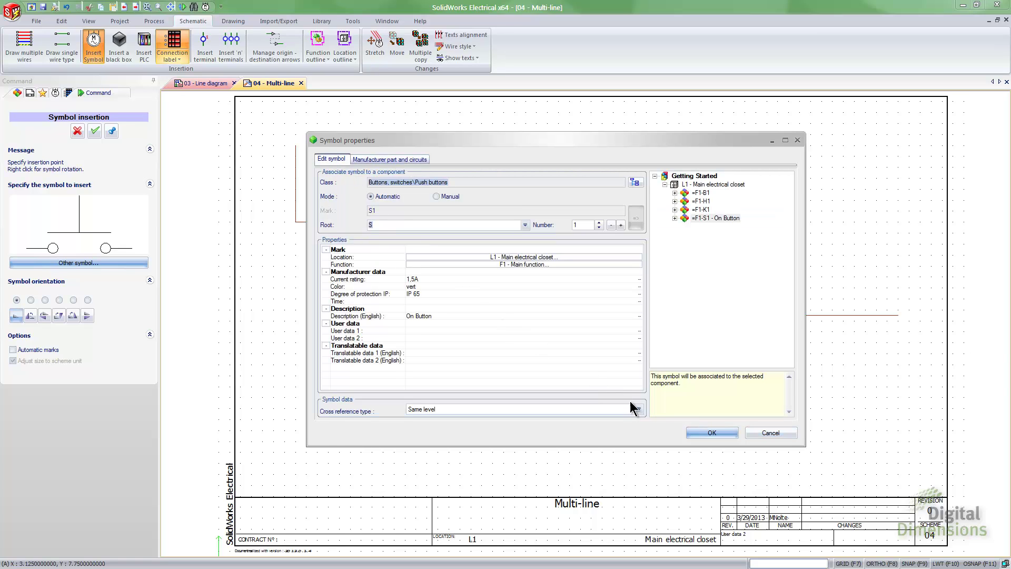
left_click(706, 432)
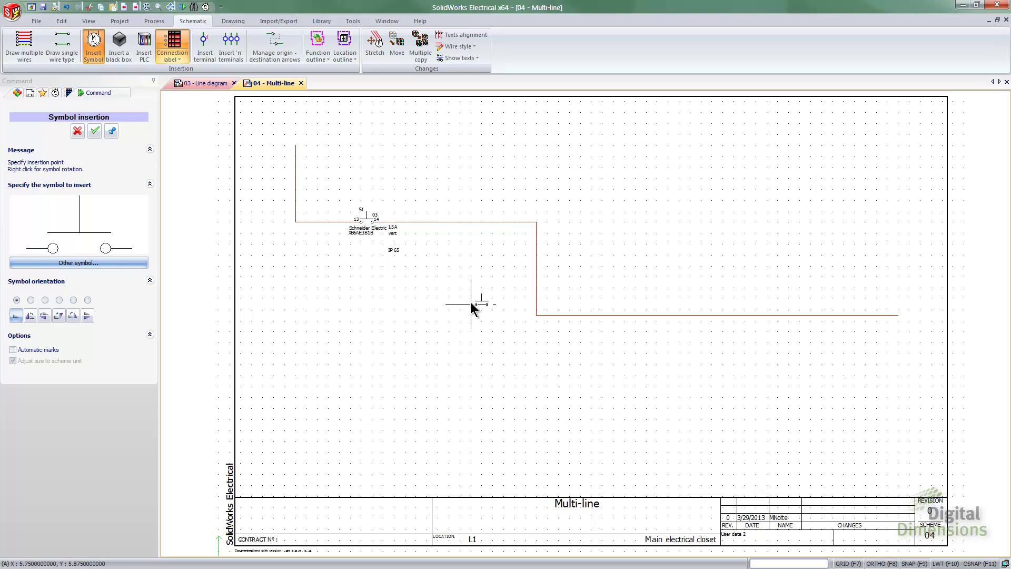
End symbol insertion and move the S1 push button one grid step left along the wire
scroll(374, 231, "up", 4)
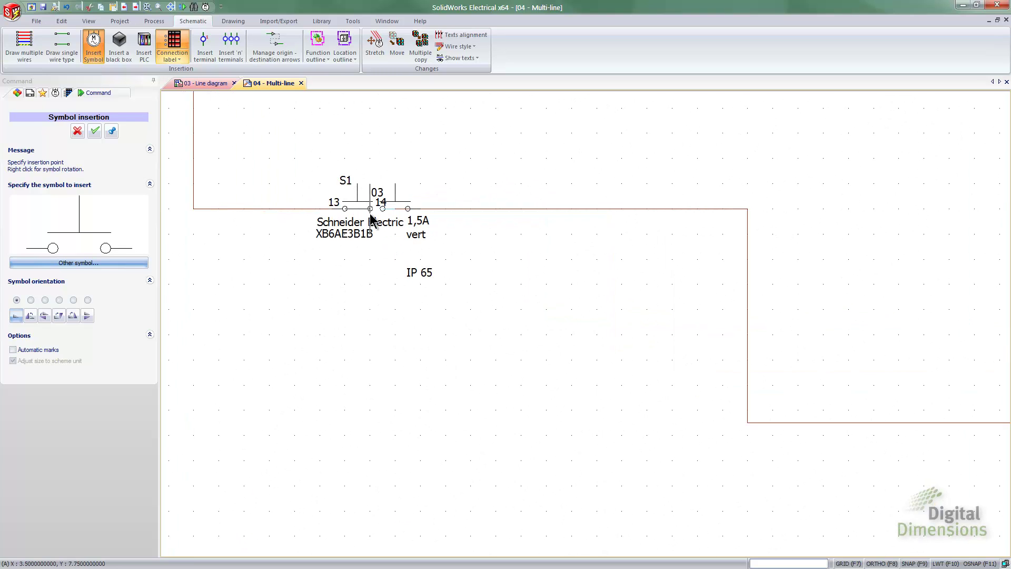
key("Escape")
scroll(351, 208, "up", 2)
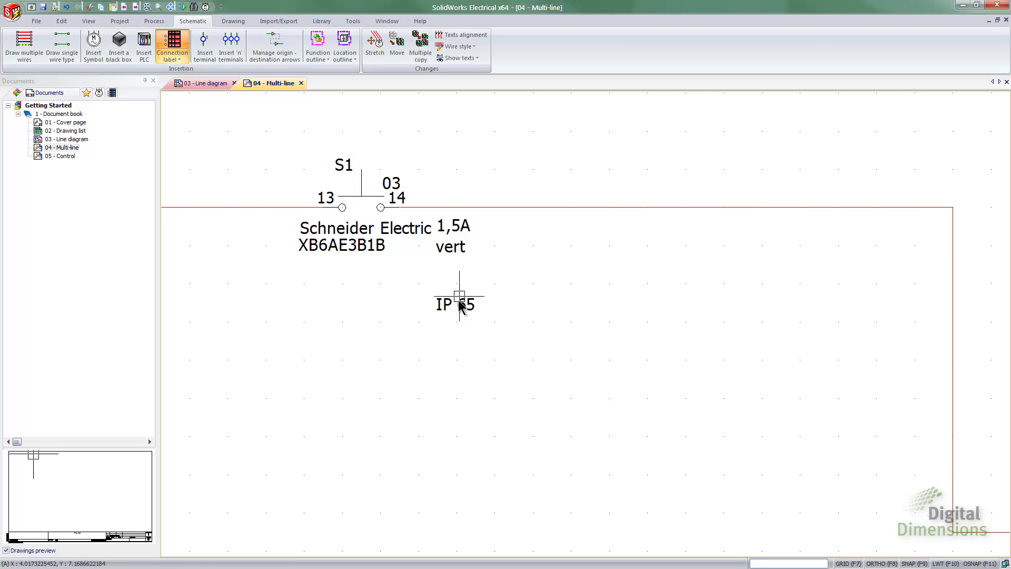
left_click_drag(367, 188, 327, 217)
key("Escape")
key("Escape")
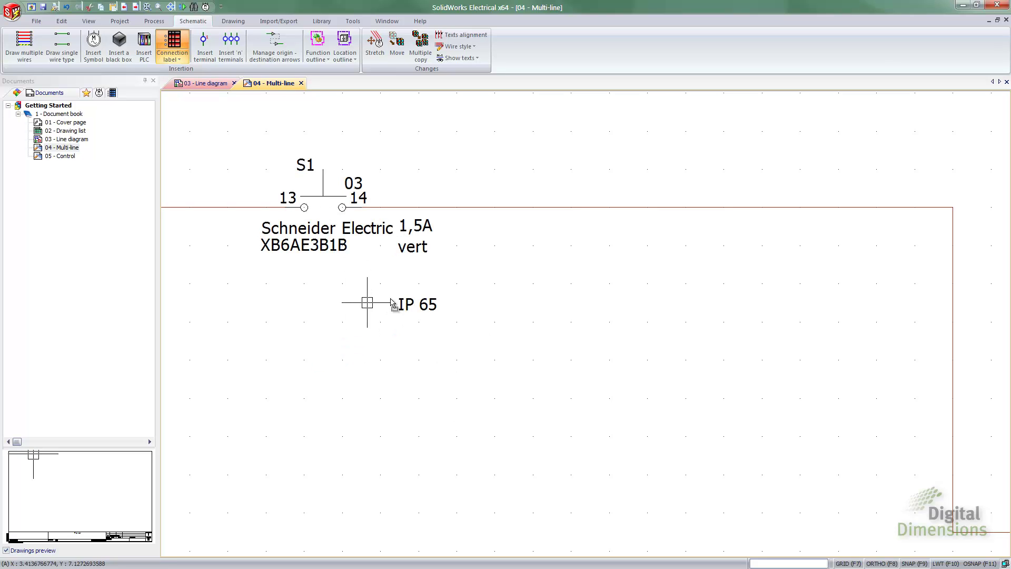
Search the symbol palette for "sensor" and select the normally closed liquid level sensor, EW_ANSI_LV_NC
scroll(631, 287, "down", 4)
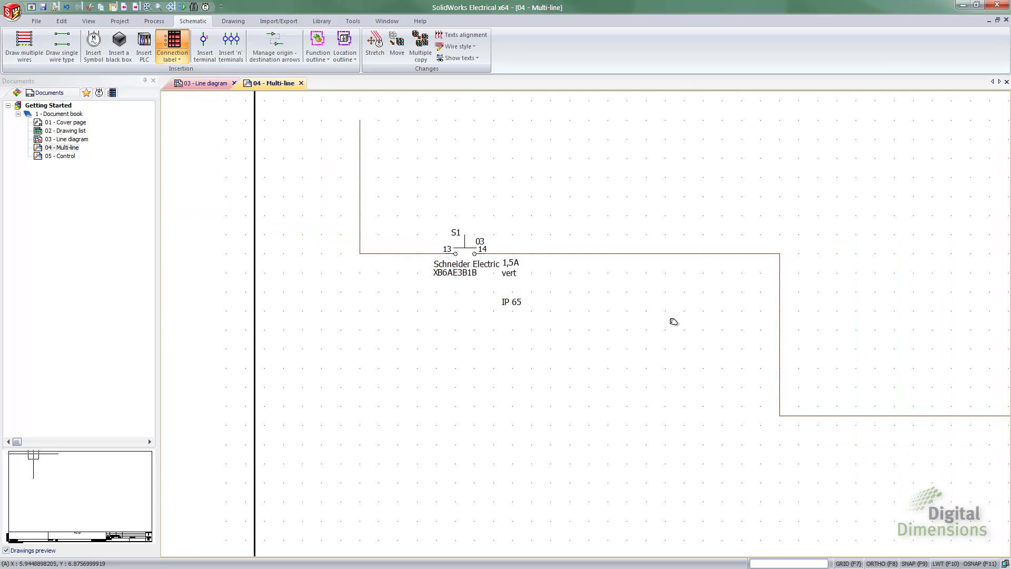
middle_click_drag(674, 321, 636, 323)
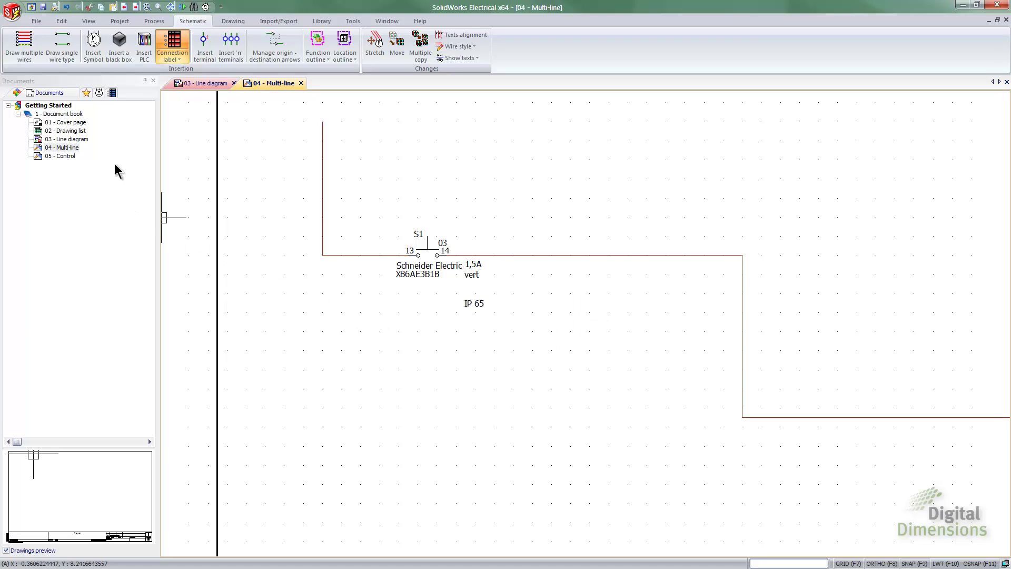
left_click(99, 93)
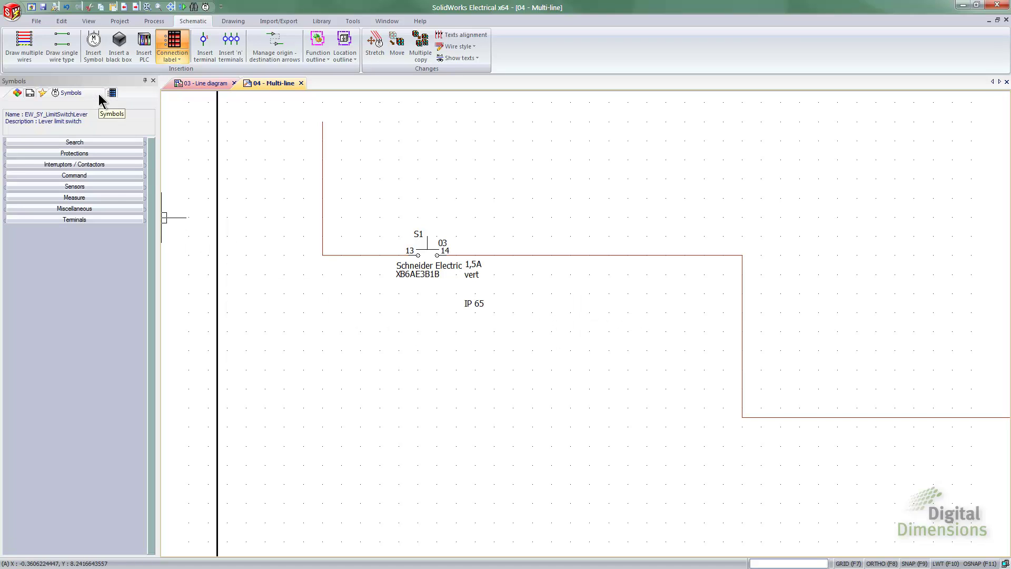
left_click(85, 143)
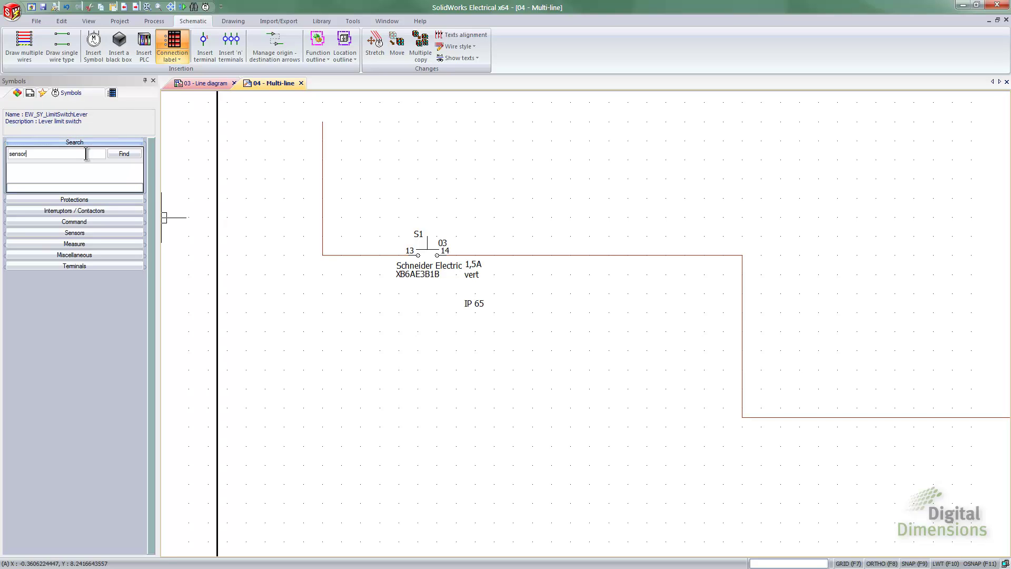
key("Return")
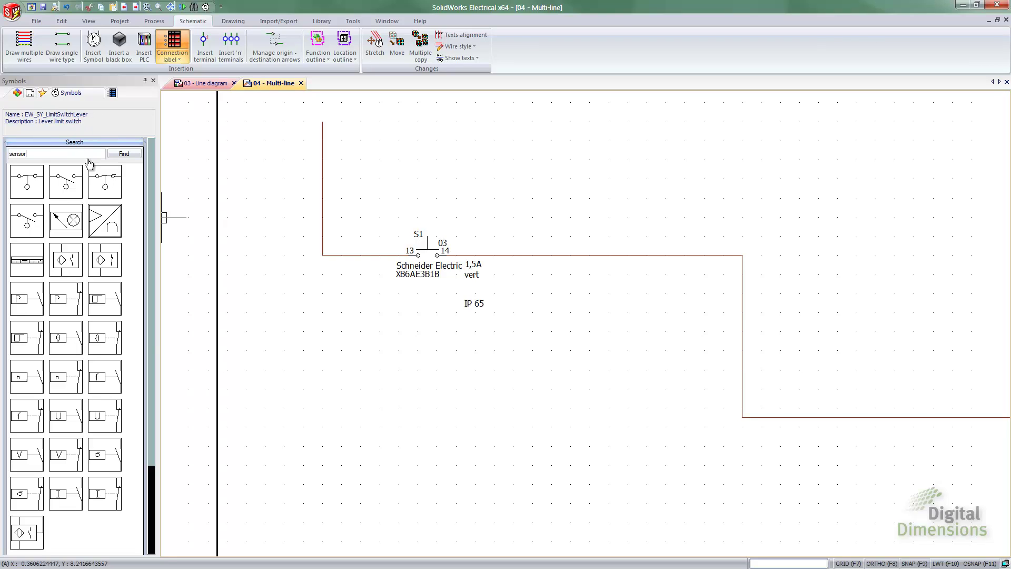
left_click(28, 185)
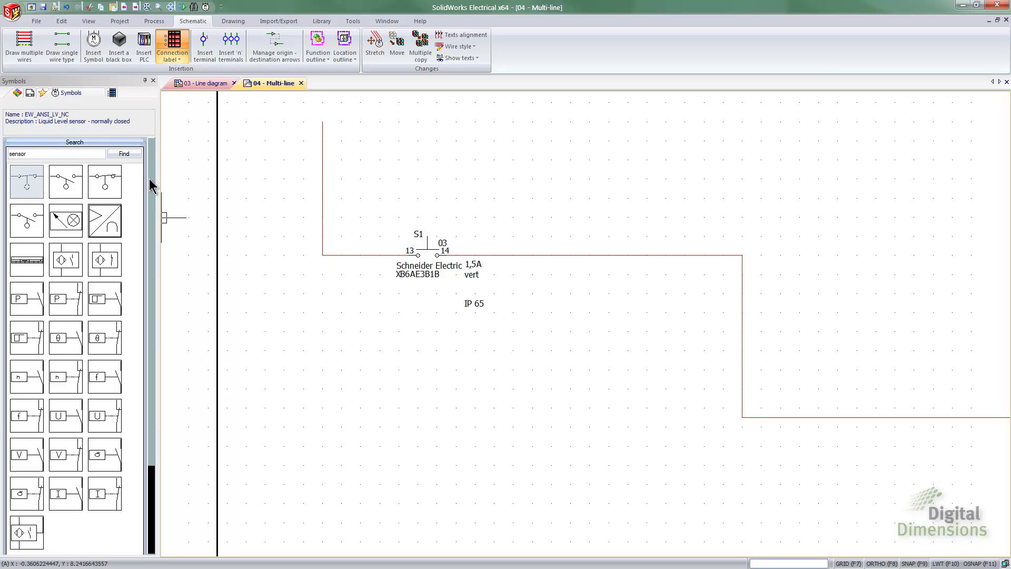
Compare the sensor symbols found and choose the normally open sensor, EW_ANSI_LV_SR2
mouse_move(150, 185)
left_mouse_down()
mouse_move(155, 231)
mouse_move(157, 171)
left_mouse_up()
left_click(73, 179)
left_click(108, 186)
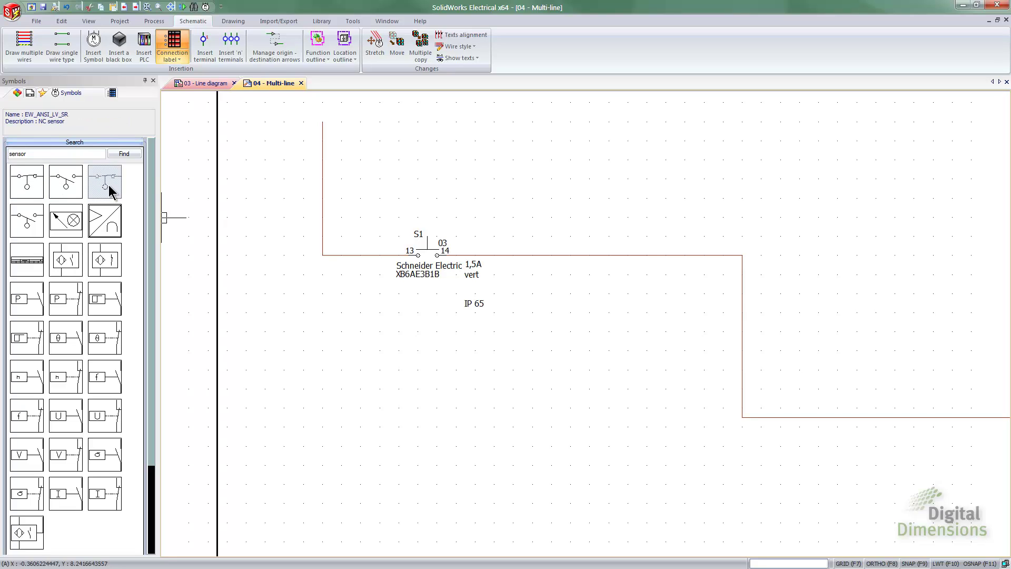
left_click(27, 218)
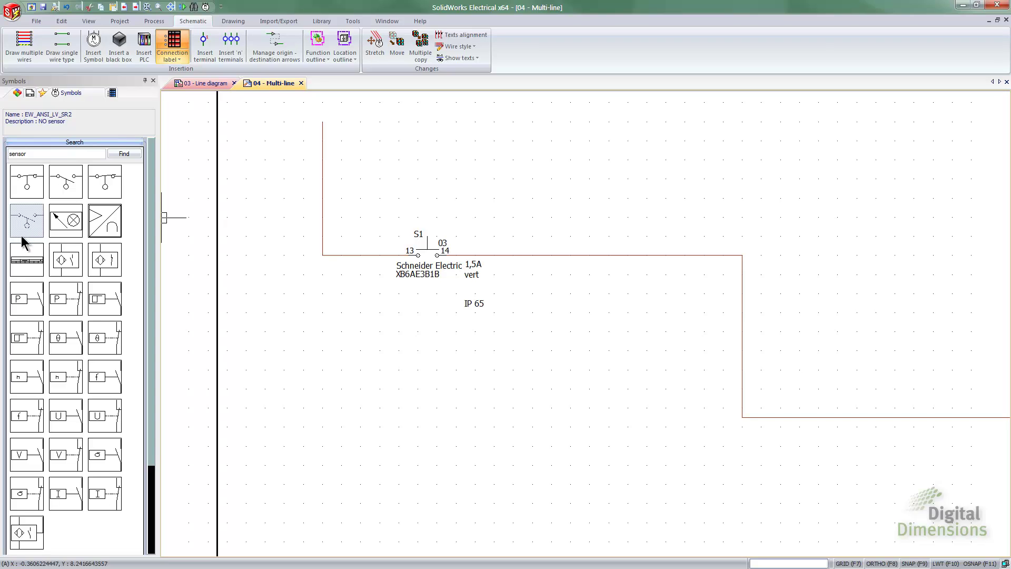
Place the NO sensor in the open area below the S1 push button's wire and associate it with the existing component =F1-B1
mouse_move(27, 218)
left_mouse_down()
mouse_move(108, 290)
mouse_move(337, 372)
mouse_move(509, 385)
left_mouse_up()
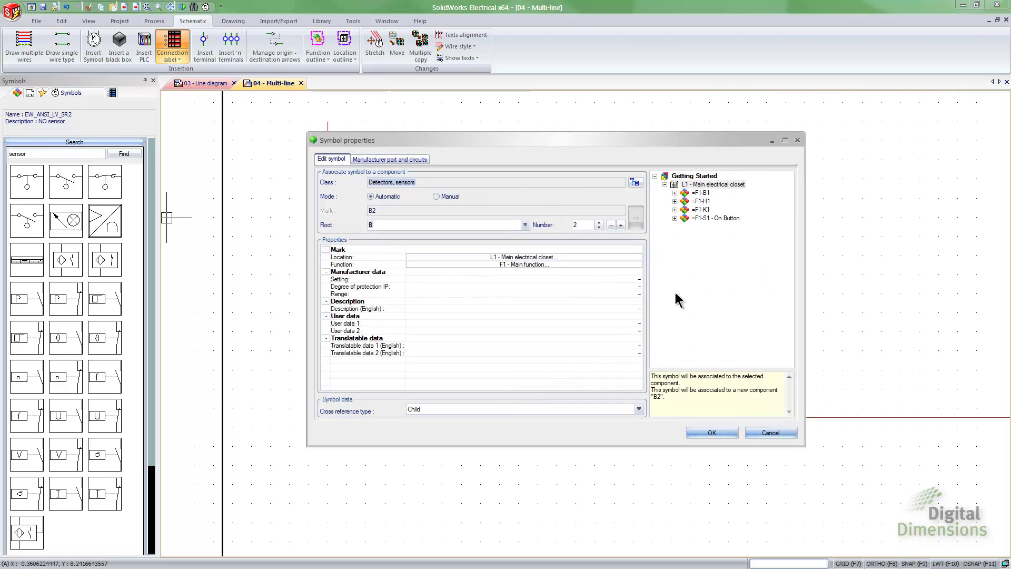
left_click(701, 193)
left_click(701, 192)
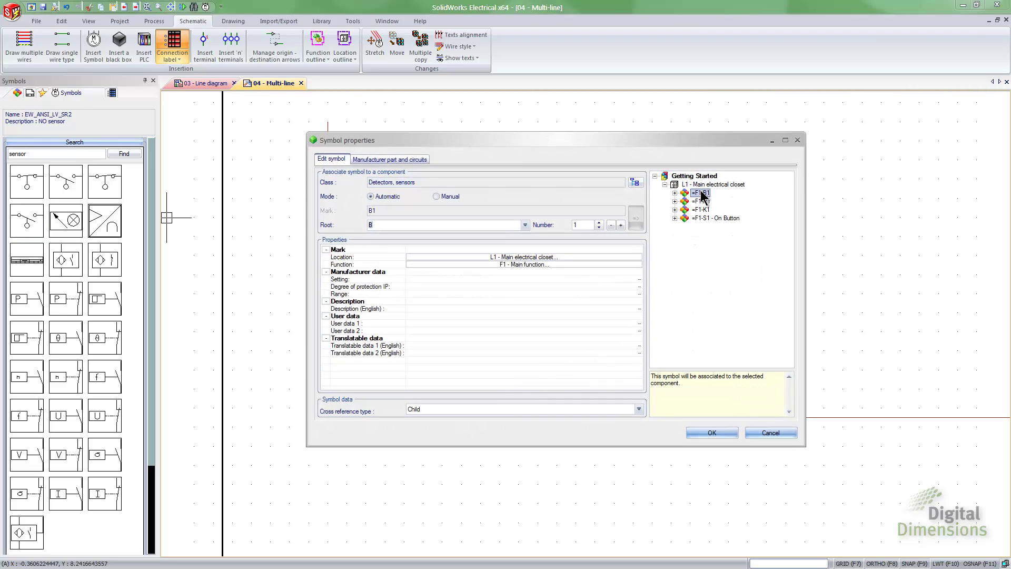
left_click(711, 432)
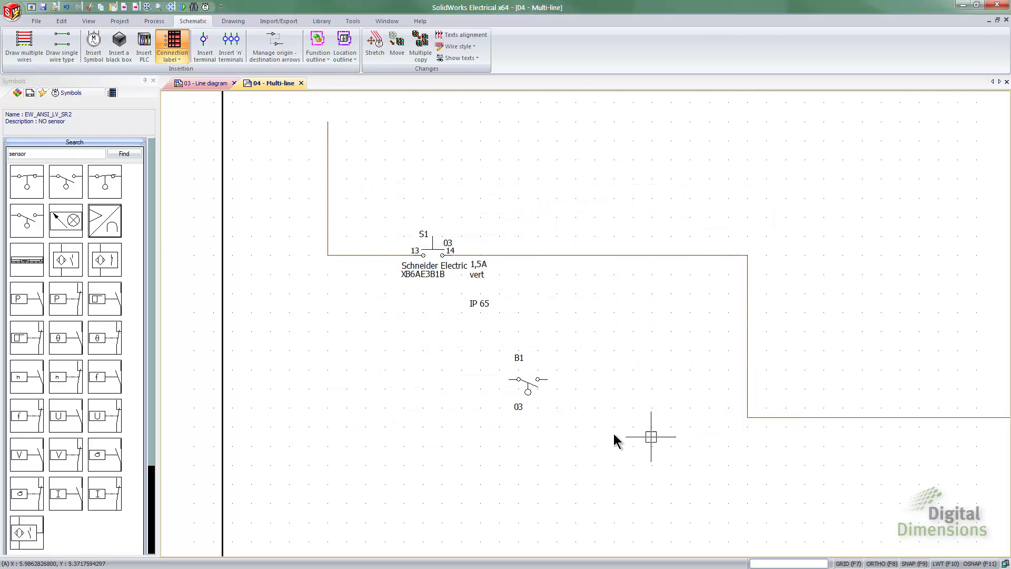
Search the symbol palette for "relay" and choose the relay coil symbol, EW_ANSI_REL
double_click(45, 153)
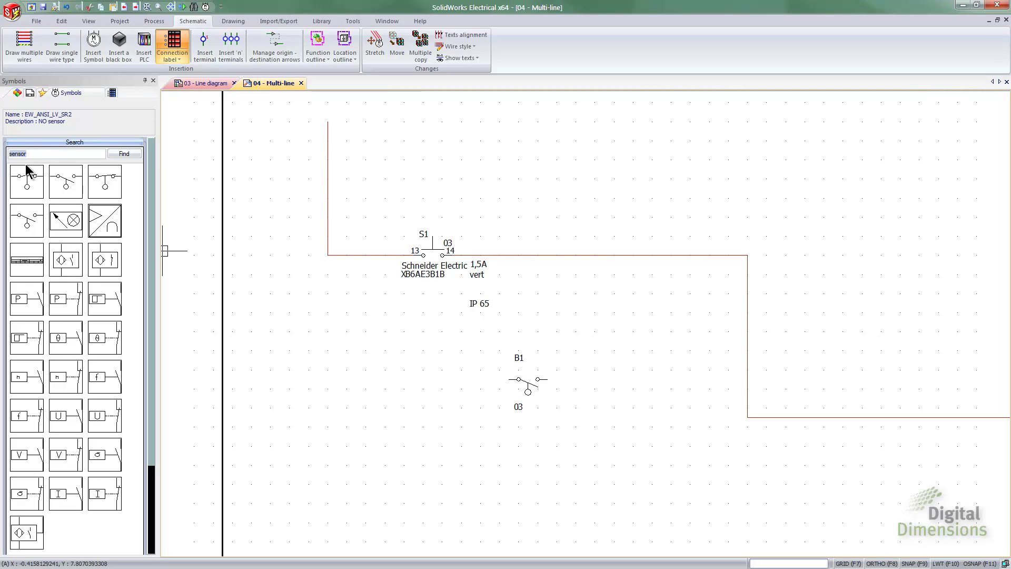
type("relay")
key("Return")
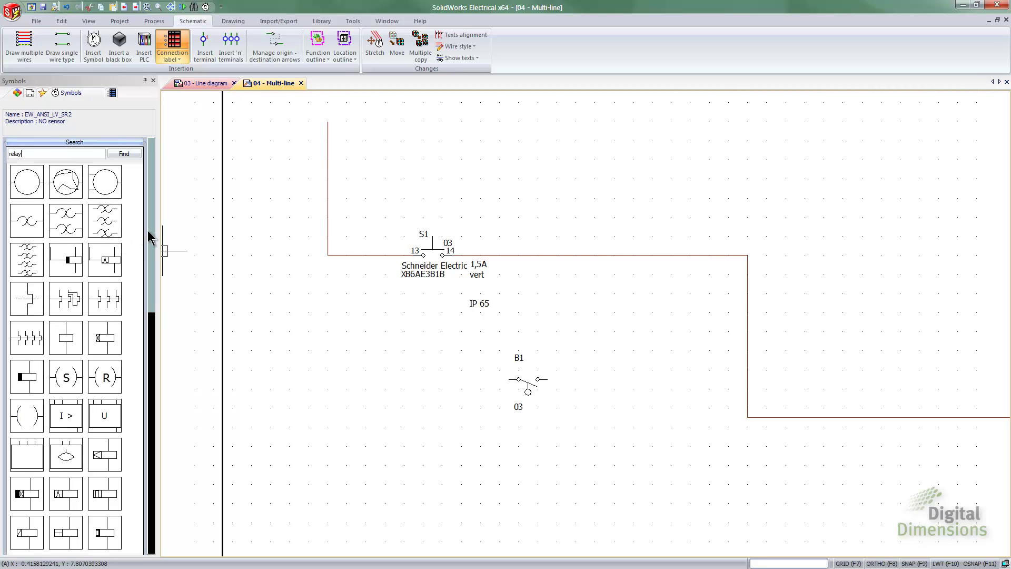
mouse_move(149, 234)
left_mouse_down()
mouse_move(149, 458)
mouse_move(148, 225)
left_mouse_up()
left_click(29, 184)
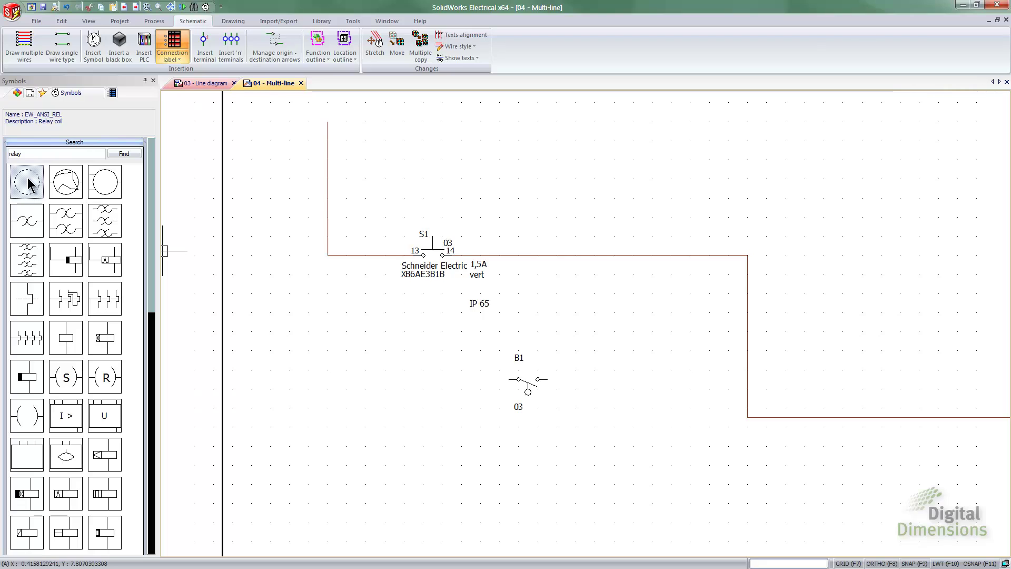
left_click(106, 180)
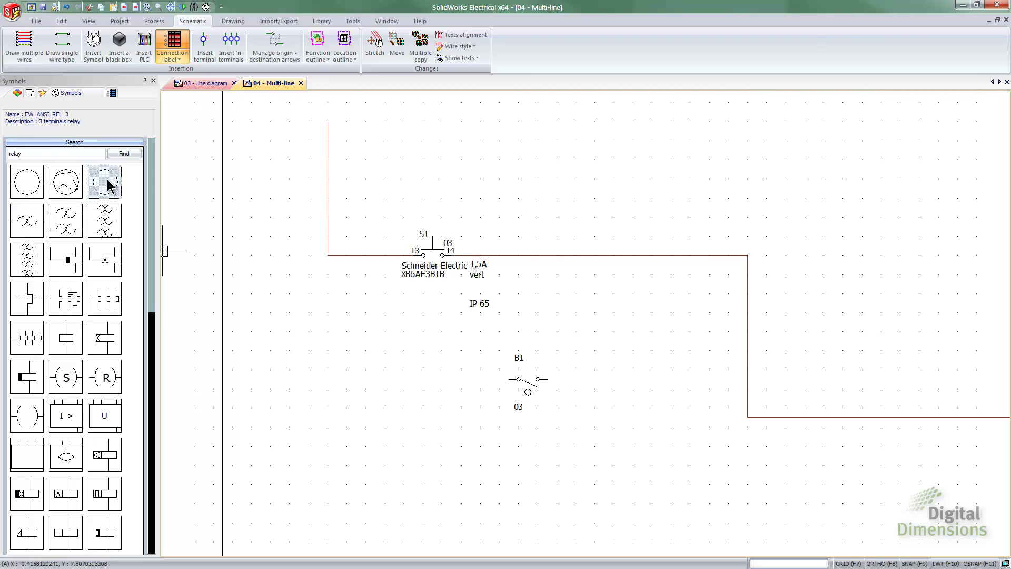
left_click(29, 182)
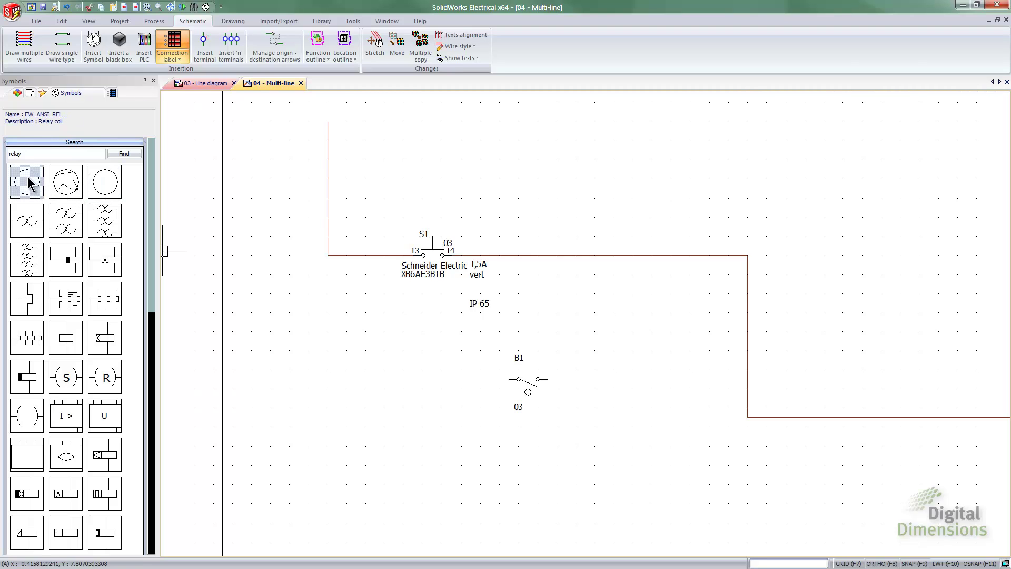
Insert the relay coil below and to the right of the B1 sensor and associate it with the existing component =F1-K1
double_click(29, 181)
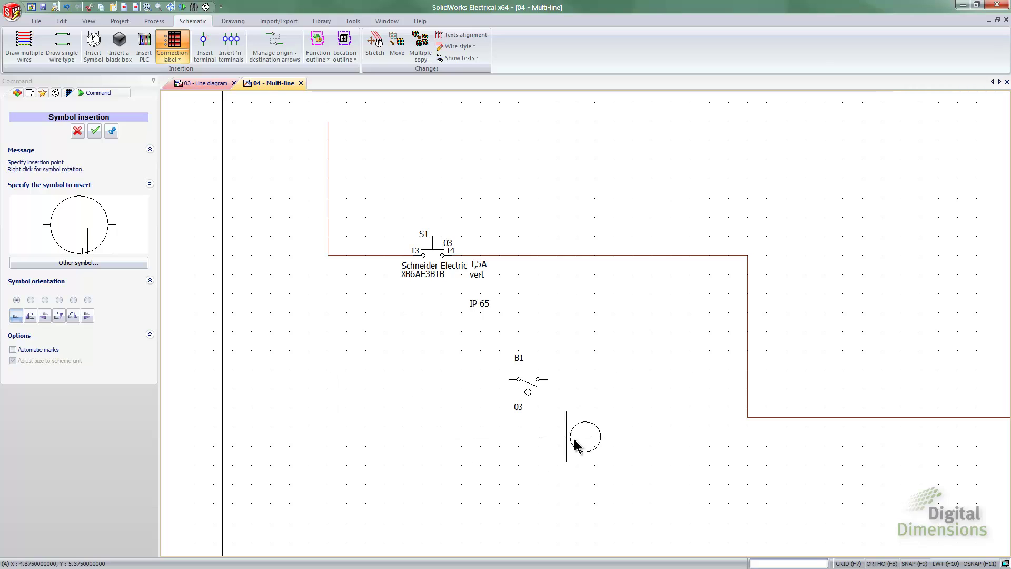
left_click(599, 444)
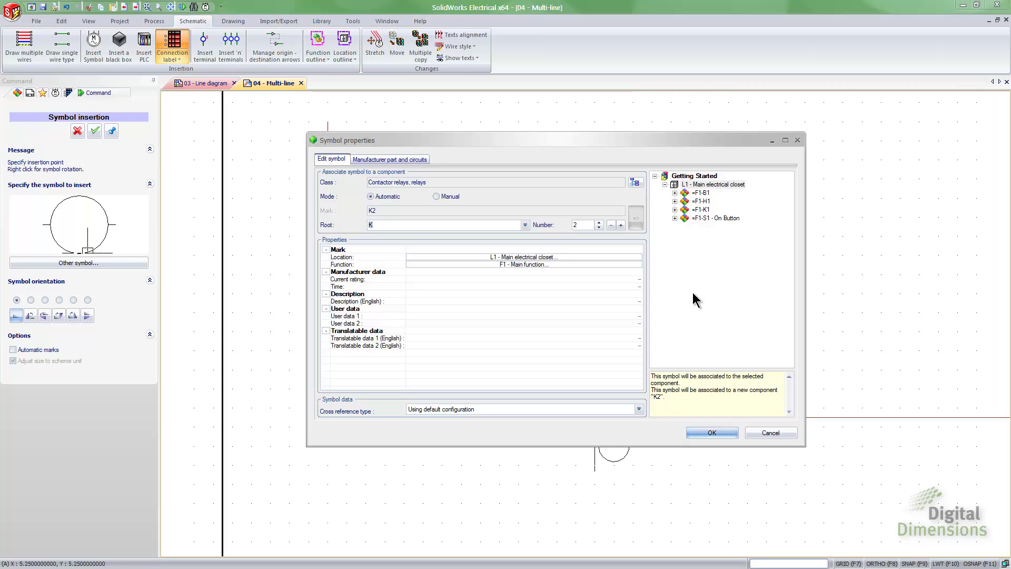
left_click(703, 208)
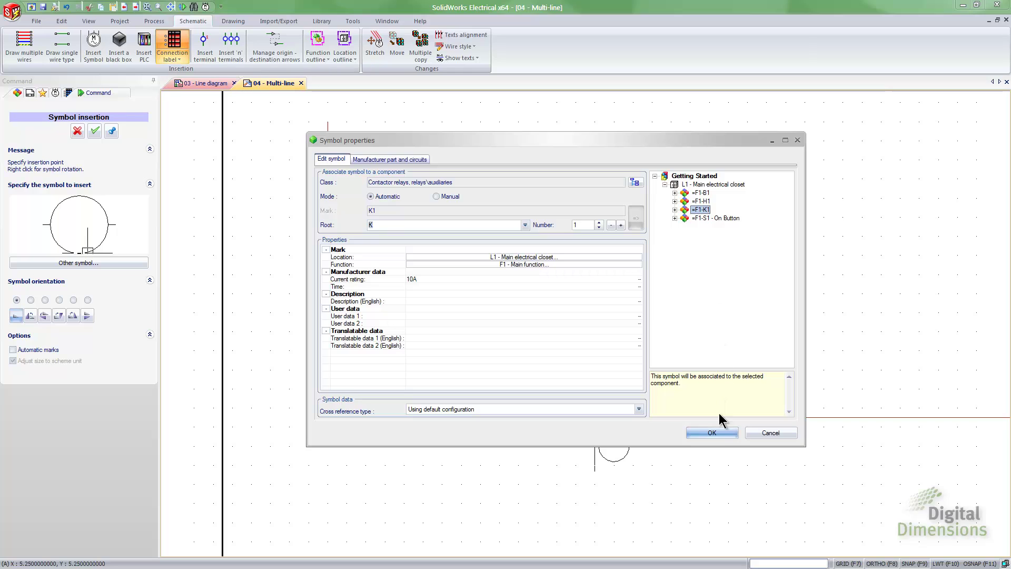
left_click(711, 433)
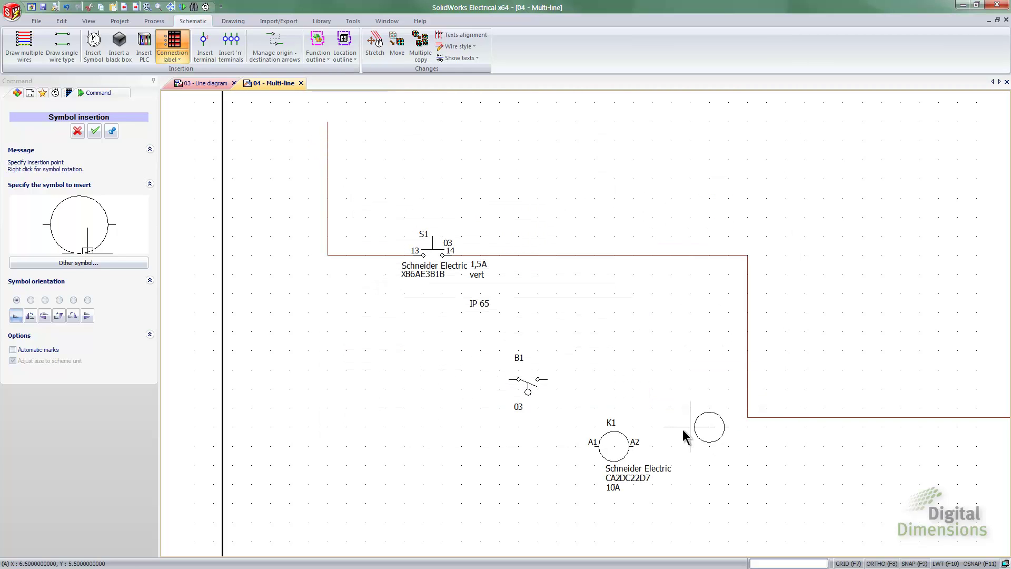
left_click(95, 262)
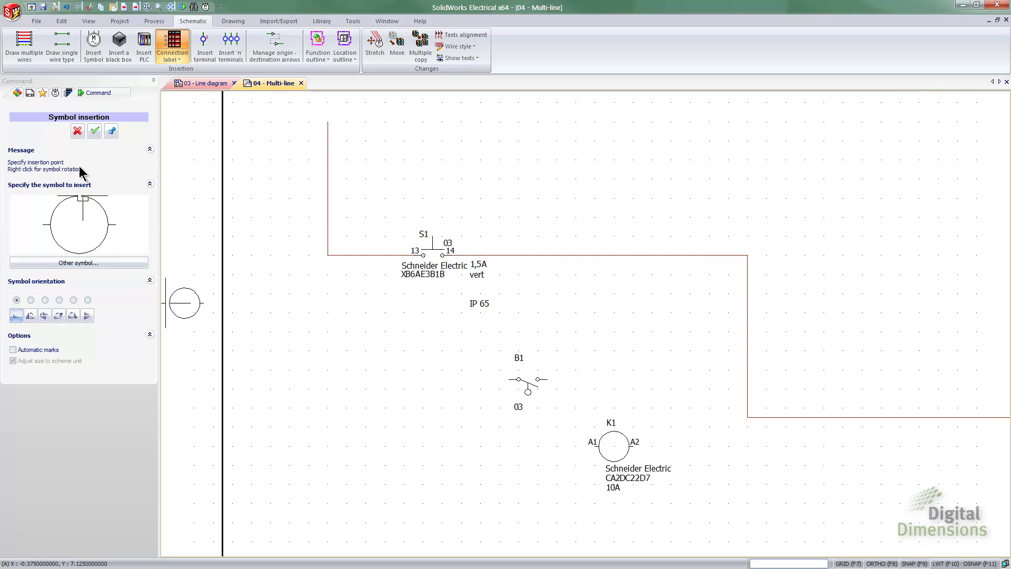
Search the symbol palette for "contact" and choose the NO contact symbol, EW_ANSI_CONTS
left_click(54, 93)
left_click_drag(35, 154, 2, 155)
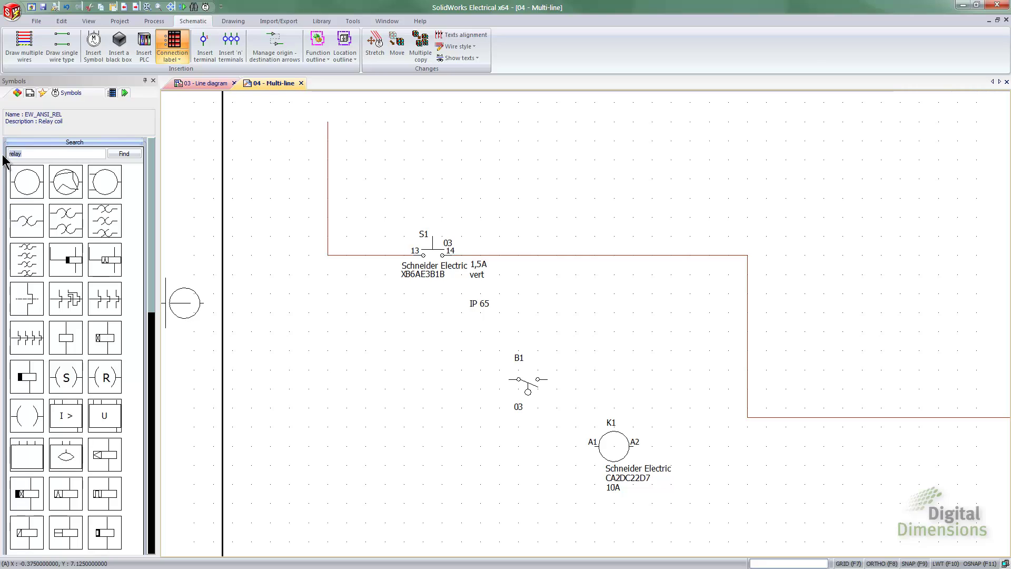
type("contac")
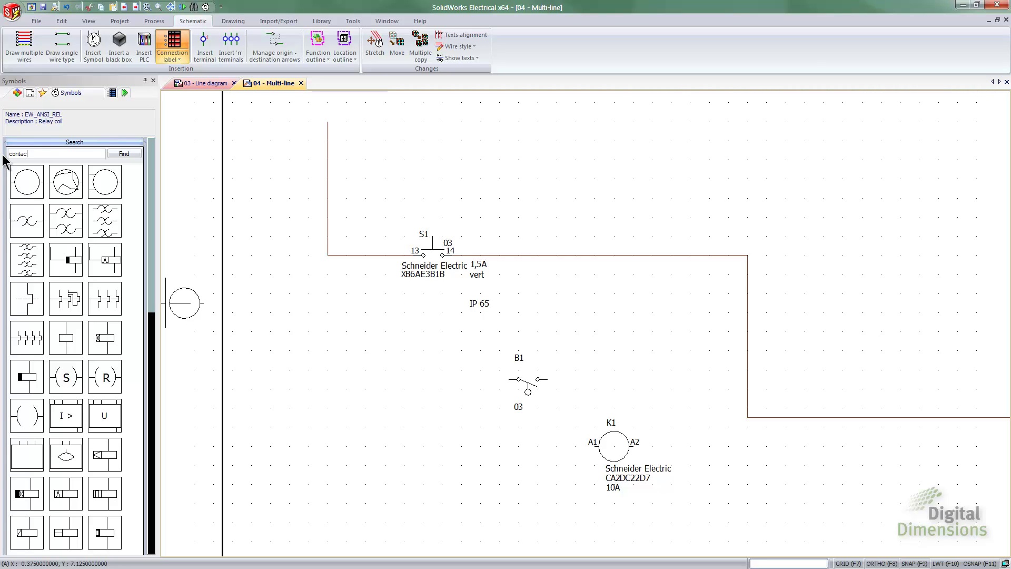
type("t")
key("Return")
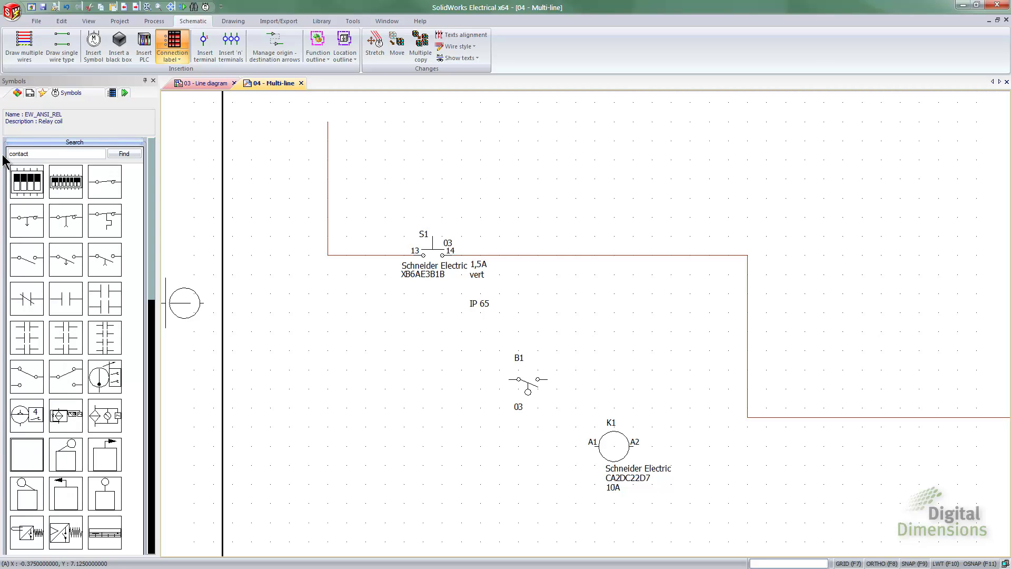
left_click(67, 304)
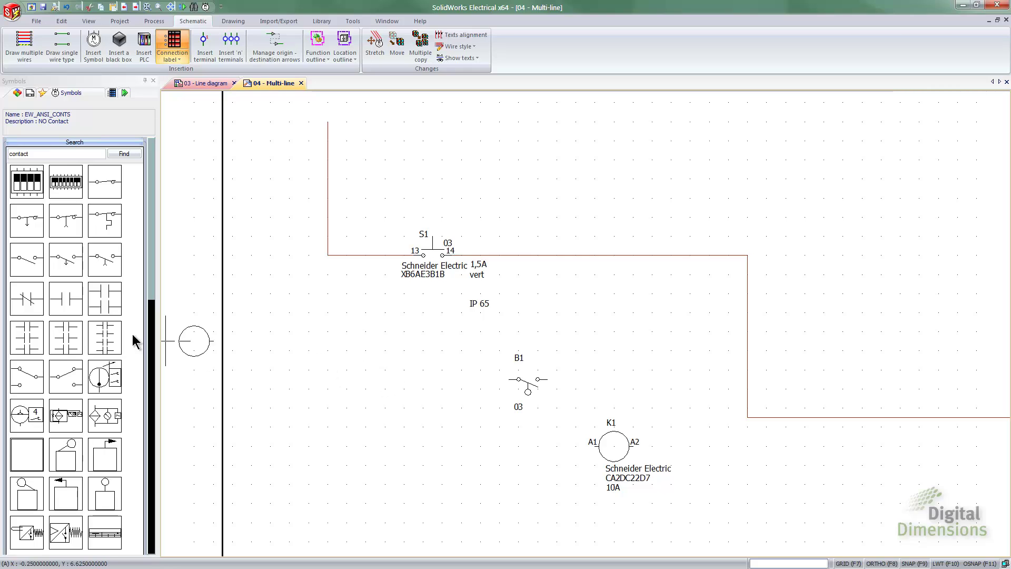
Insert the NO contact to the left of the B1 sensor, associate it with existing component =F1-K1, and end the insertion
double_click(64, 299)
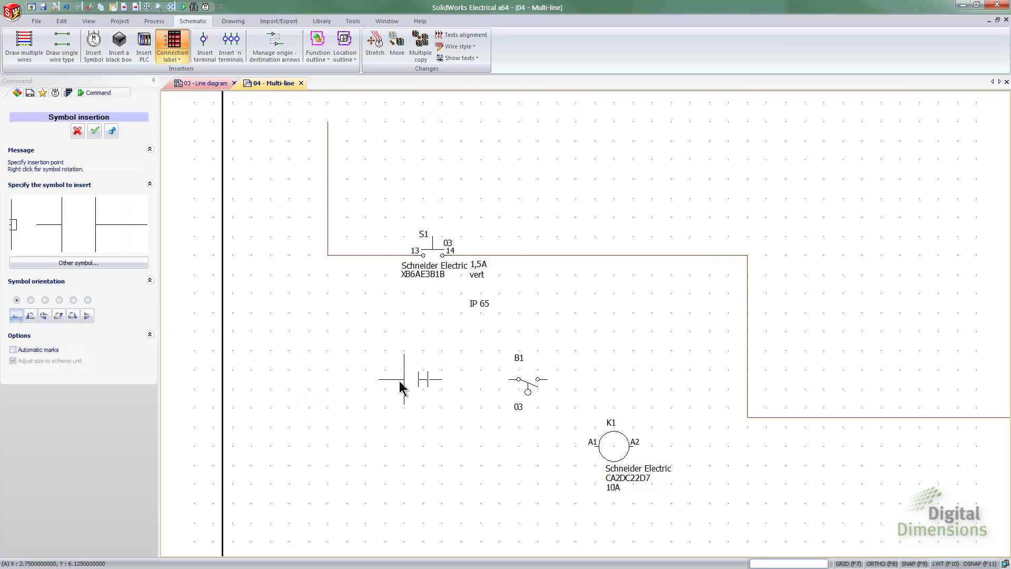
left_click(400, 382)
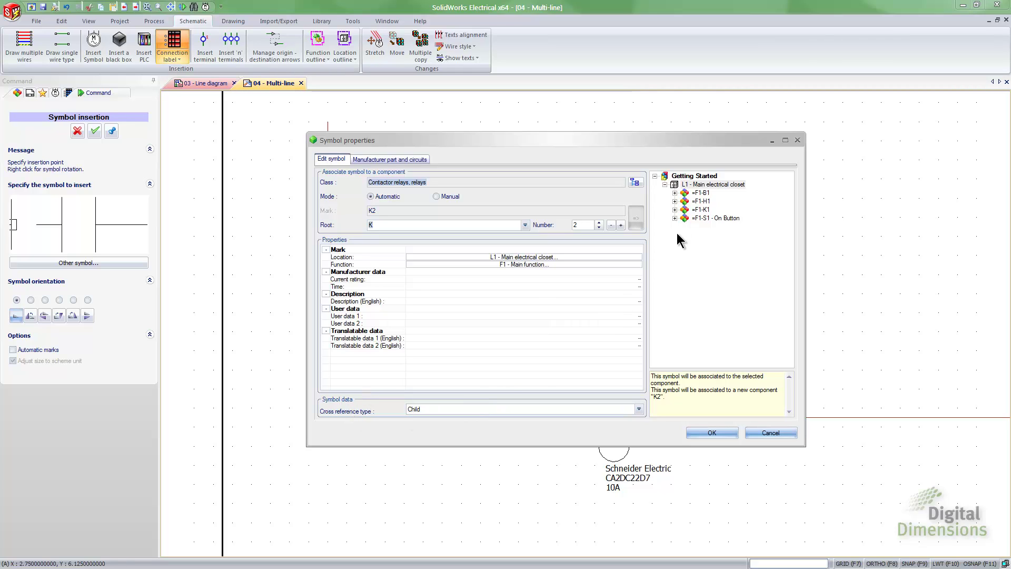
left_click(701, 209)
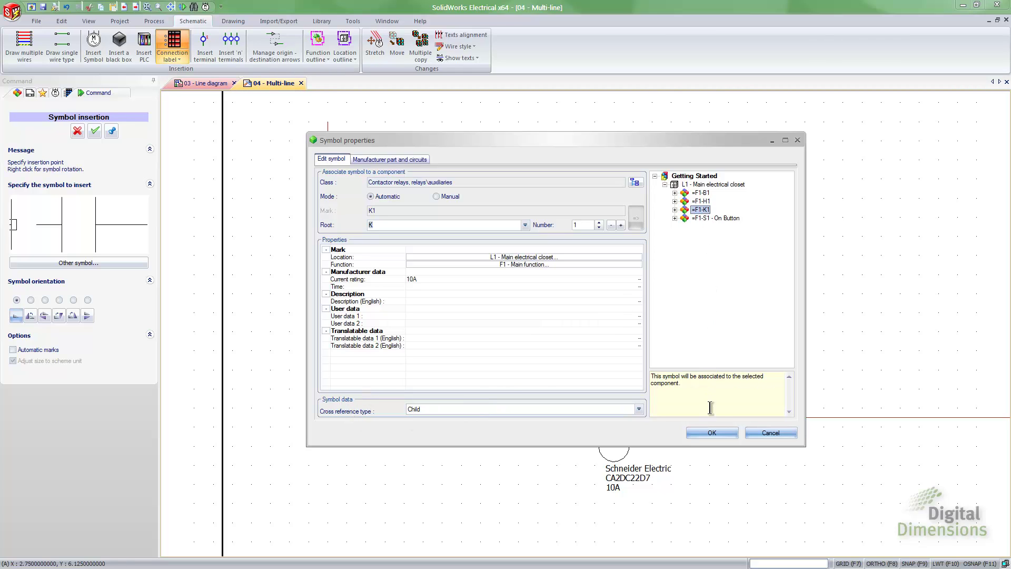
left_click(712, 432)
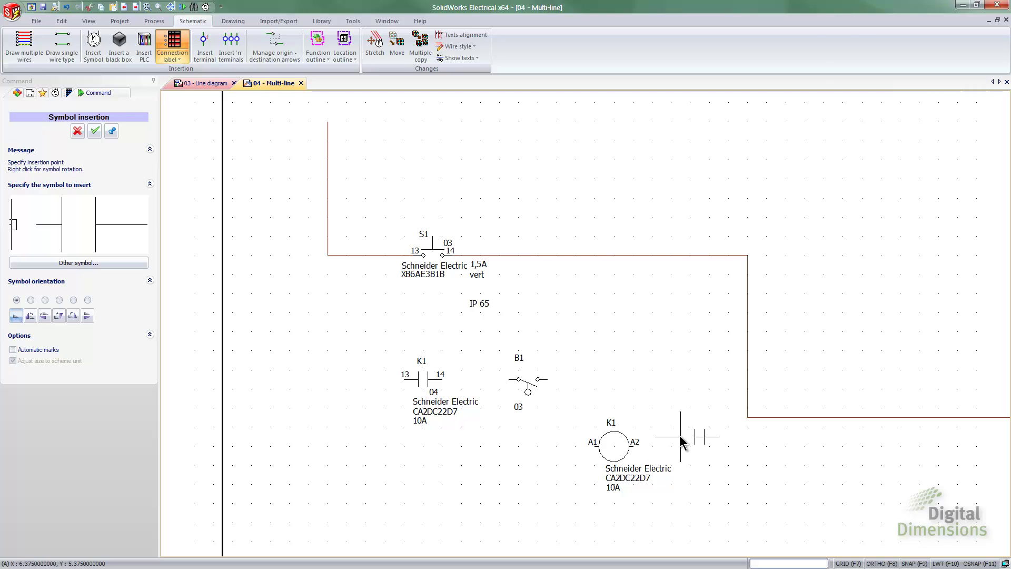
key("Escape")
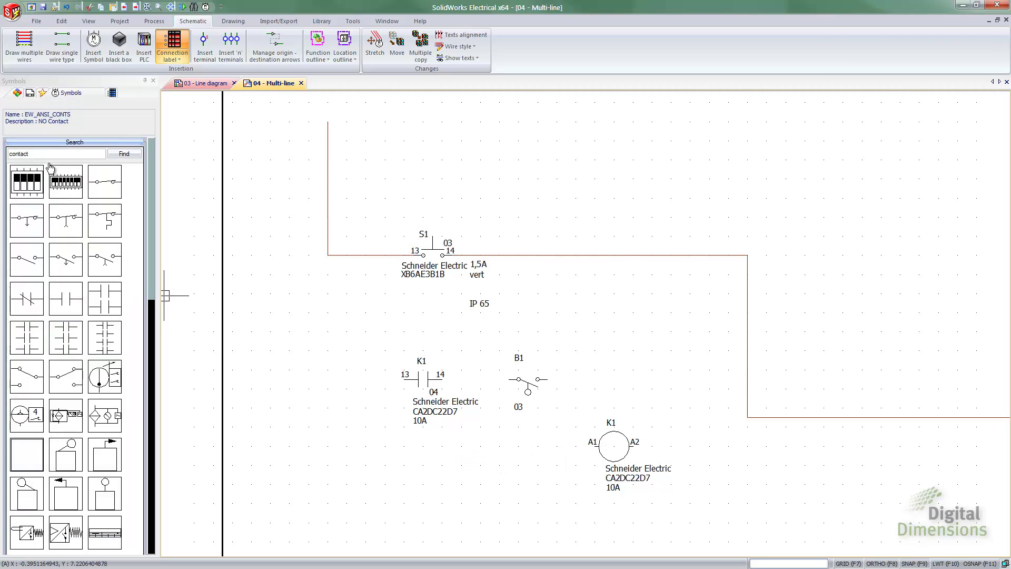
Search the symbol palette for "indicator" and choose the indicator lamp symbol, EW_ANSI_LAMP
left_click(37, 153)
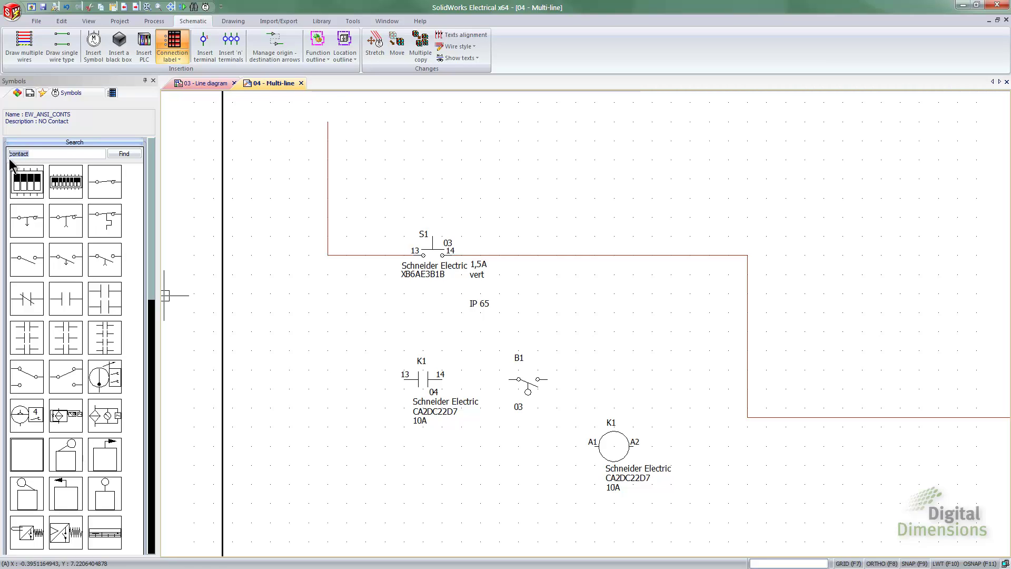
type("indicator")
key("Return")
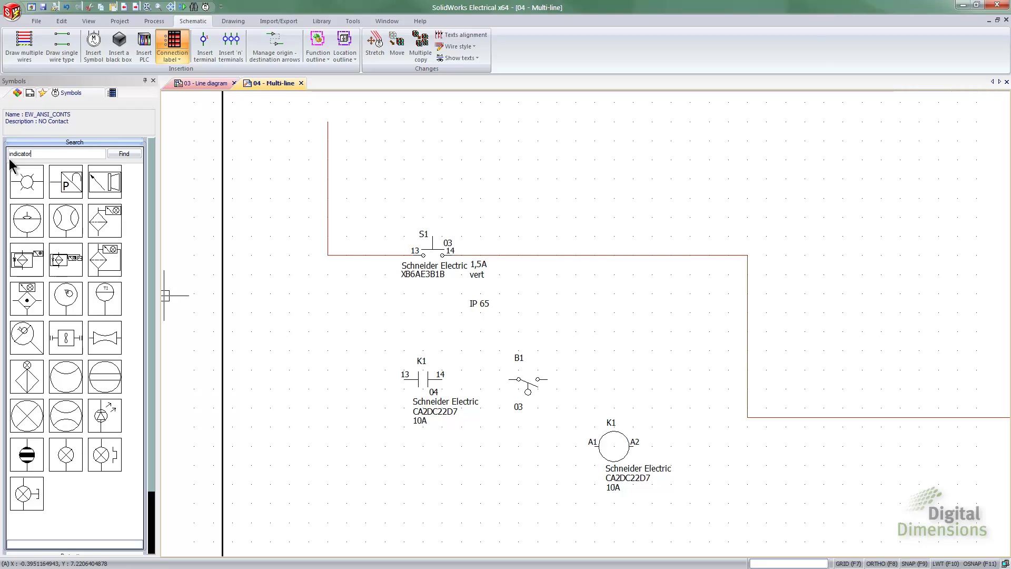
left_click(29, 184)
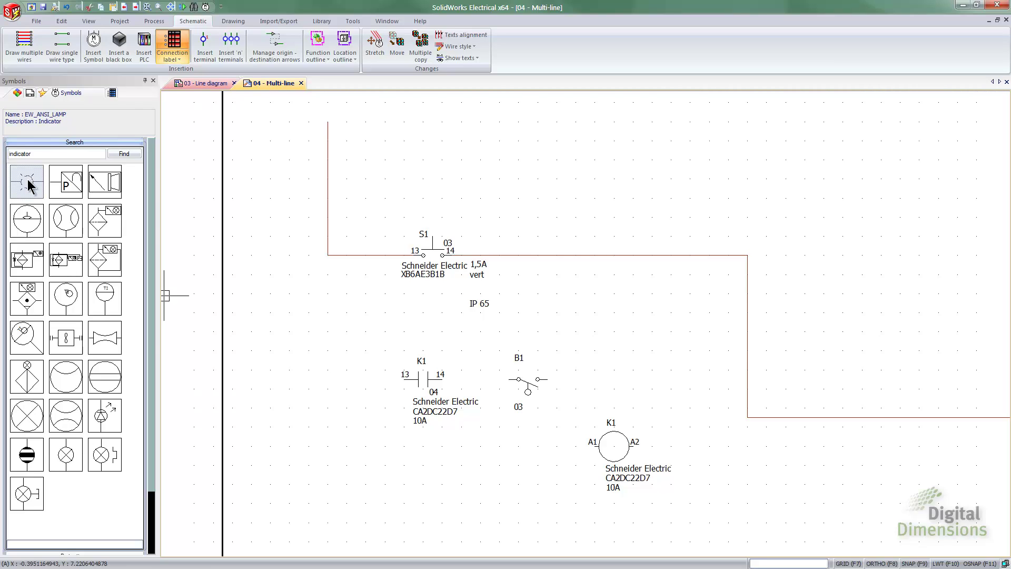
Insert the indicator lamp above the K1 relay coil, associate it with existing component =F1-H1, and end the insertion
double_click(29, 185)
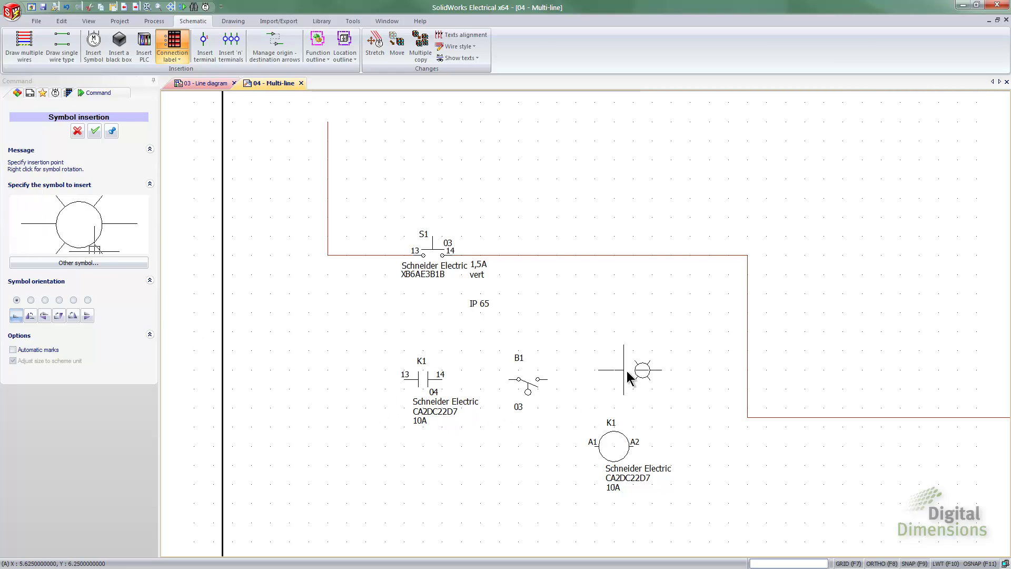
left_click(630, 368)
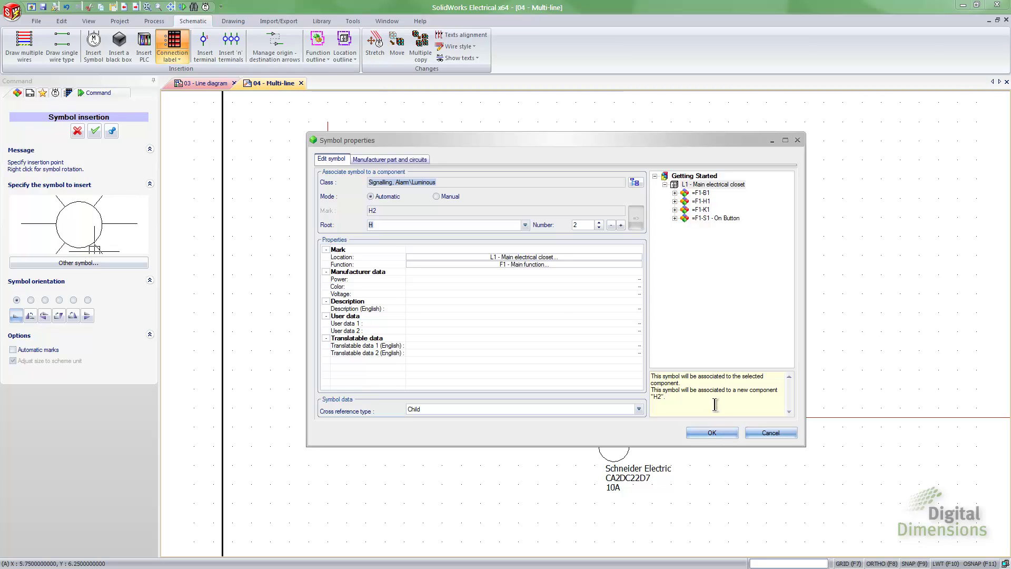
left_click(707, 201)
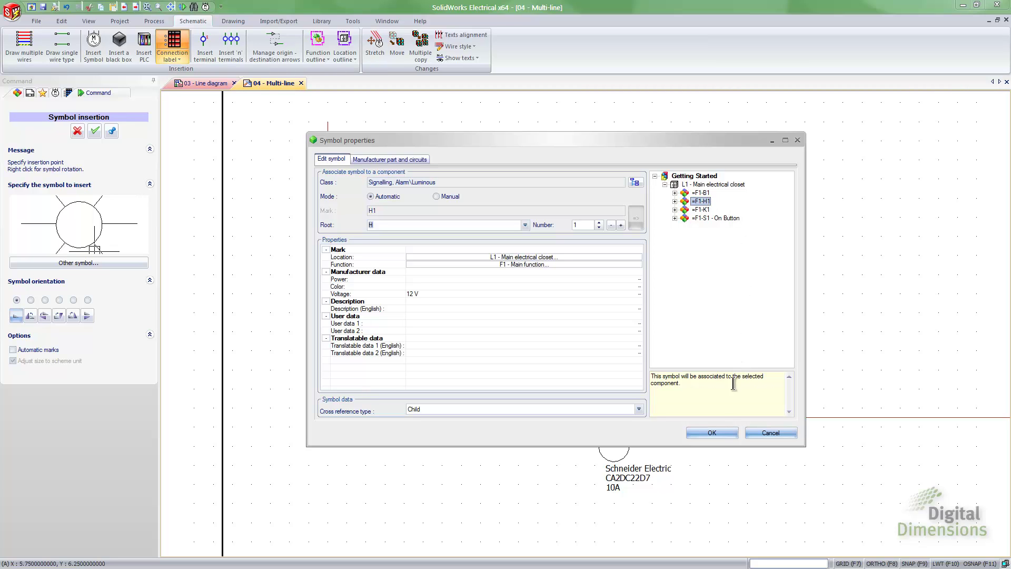
left_click(714, 434)
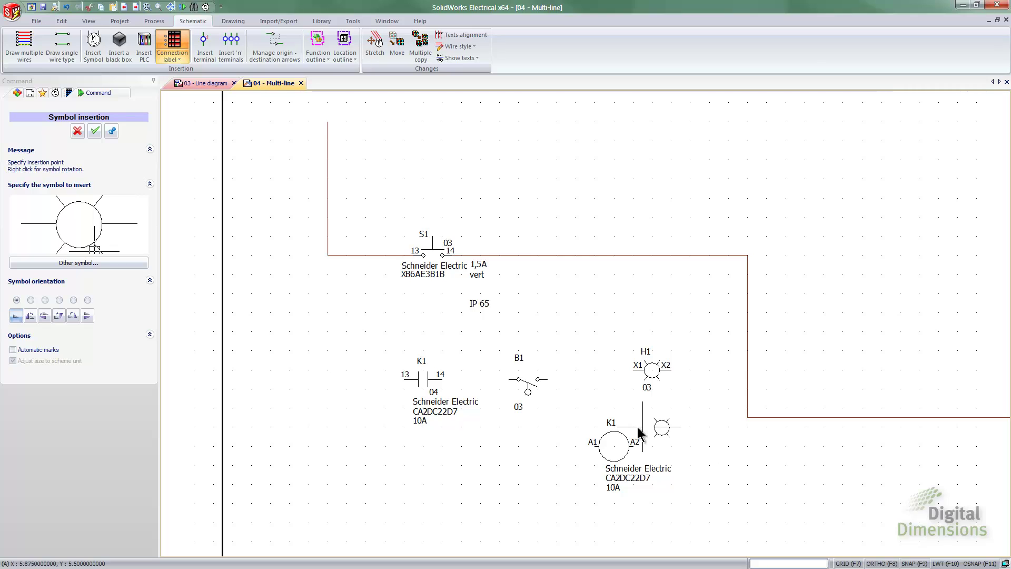
key("Escape")
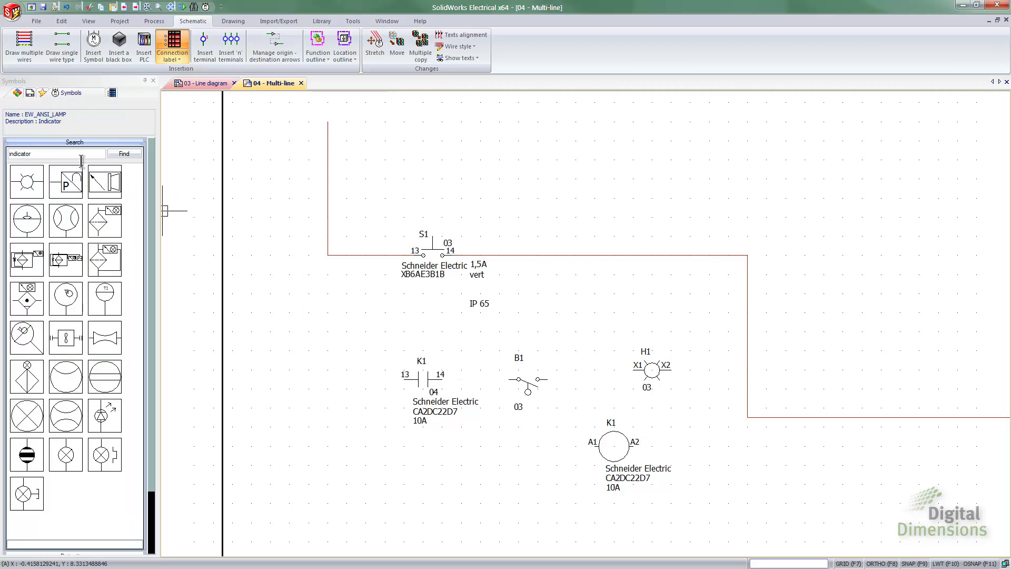
Search the symbol palette for "ground" and choose the ground symbol named MASSE
left_click_drag(47, 152, 2, 157)
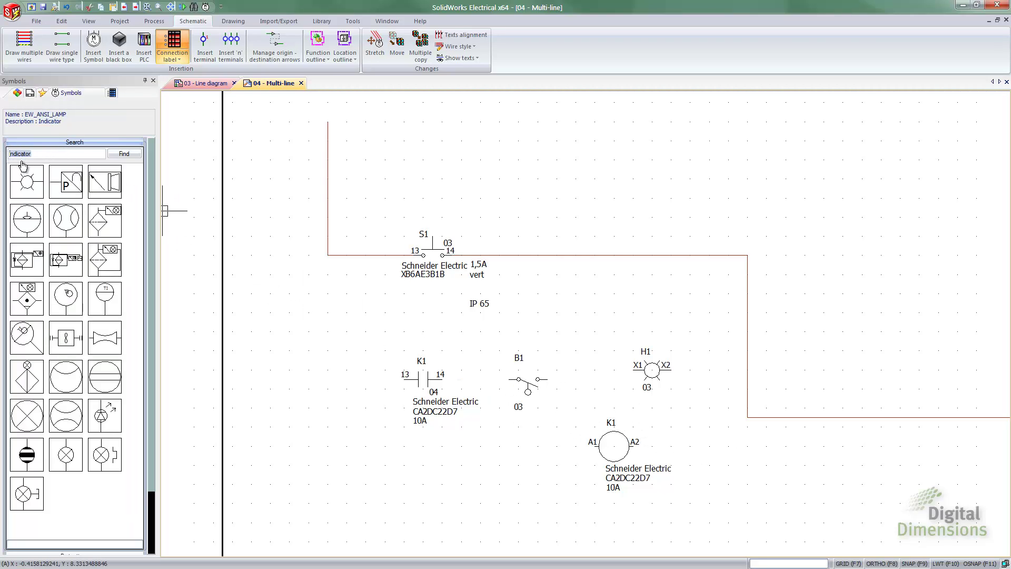
type("ground")
key("Return")
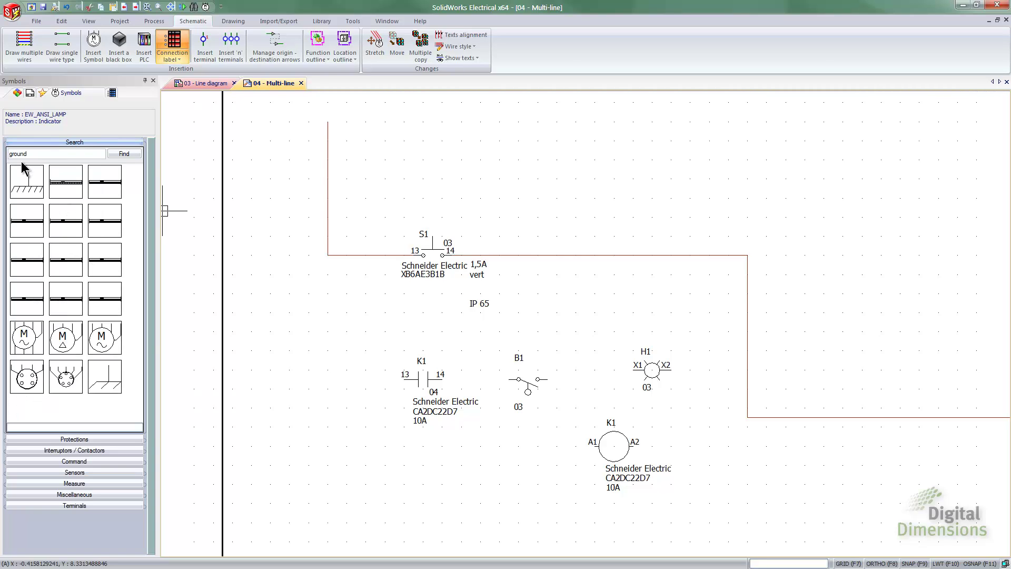
left_click(28, 187)
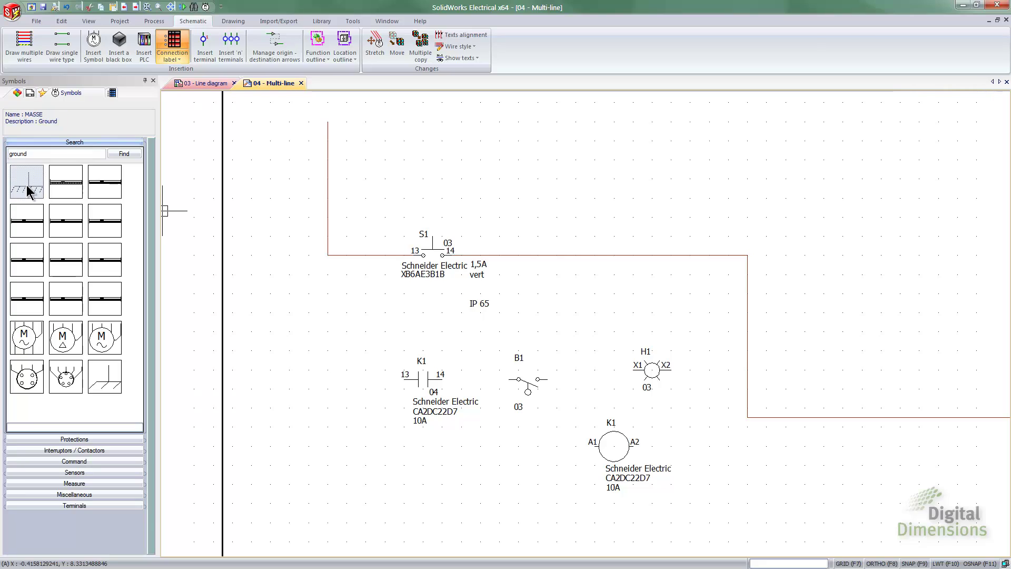
Insert the MASSE ground symbol below the wire to the right of the K1 relay coil as a new component
left_click(106, 381)
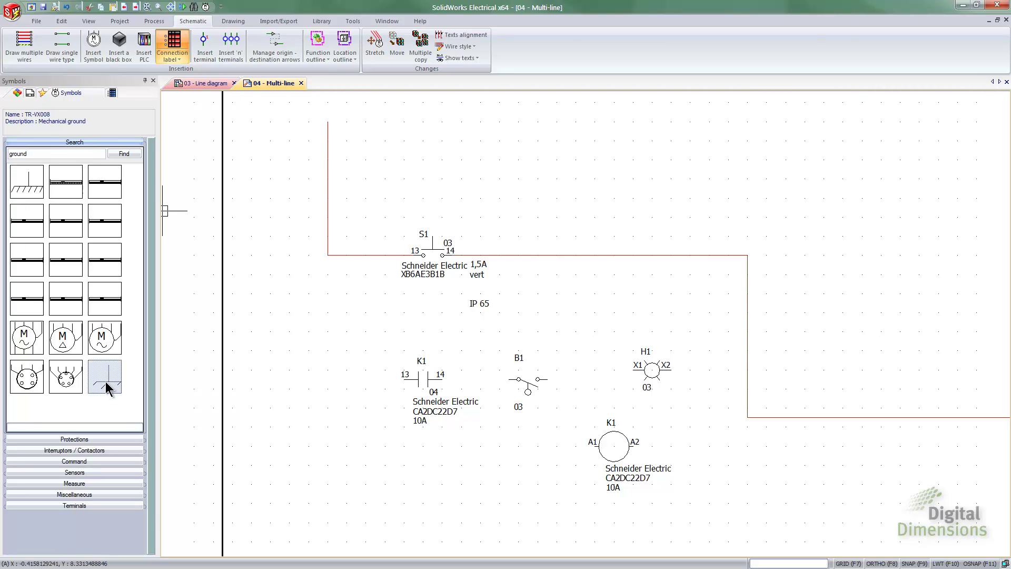
left_click(27, 185)
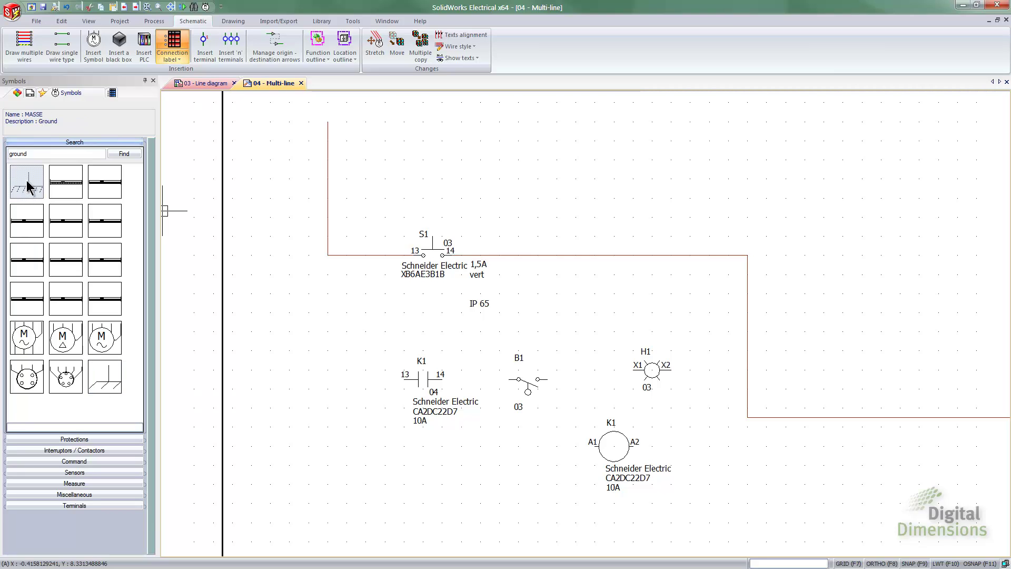
double_click(28, 185)
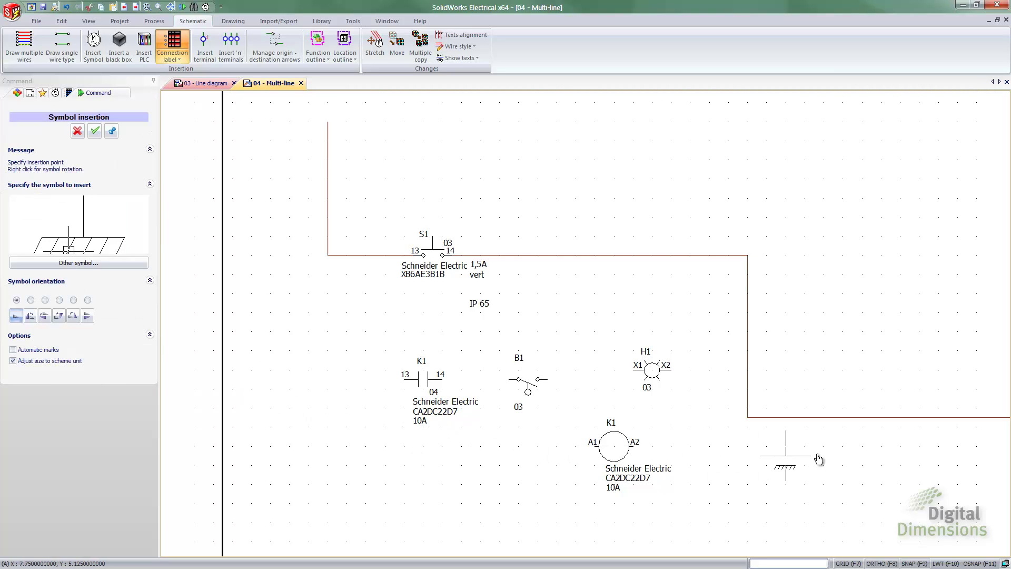
left_click(842, 457)
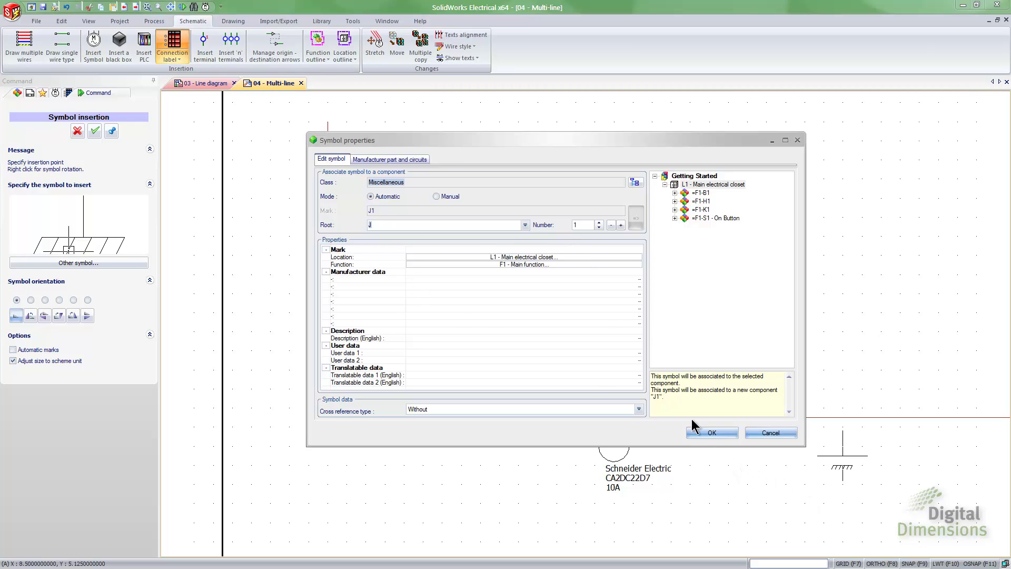
left_click(708, 433)
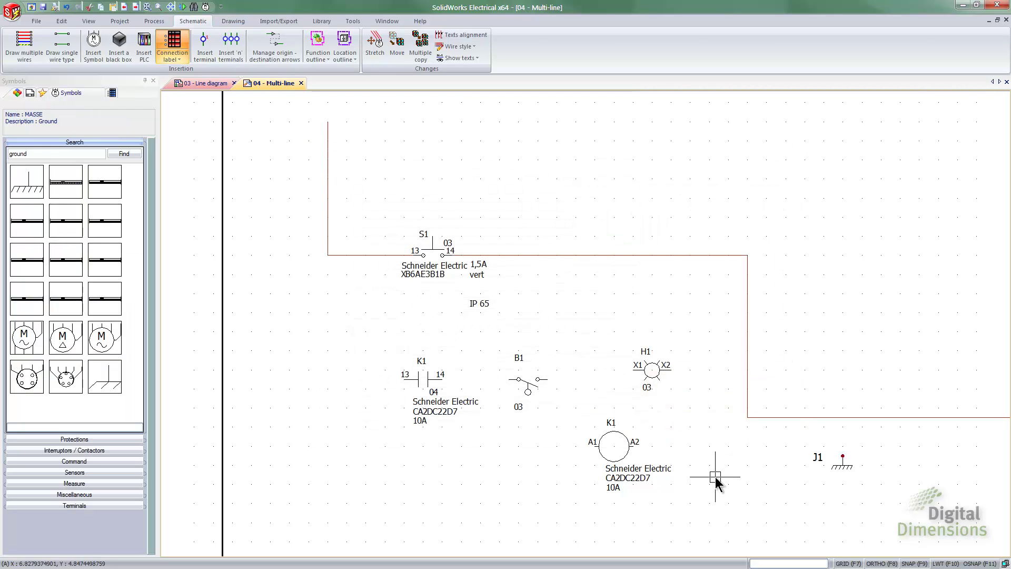
Move the K1 contact cross-reference symbols from the right end of the wire to outside the sheet's right border
scroll(737, 469, "down", 2)
middle_click_drag(767, 463, 525, 368)
scroll(560, 374, "down", 2)
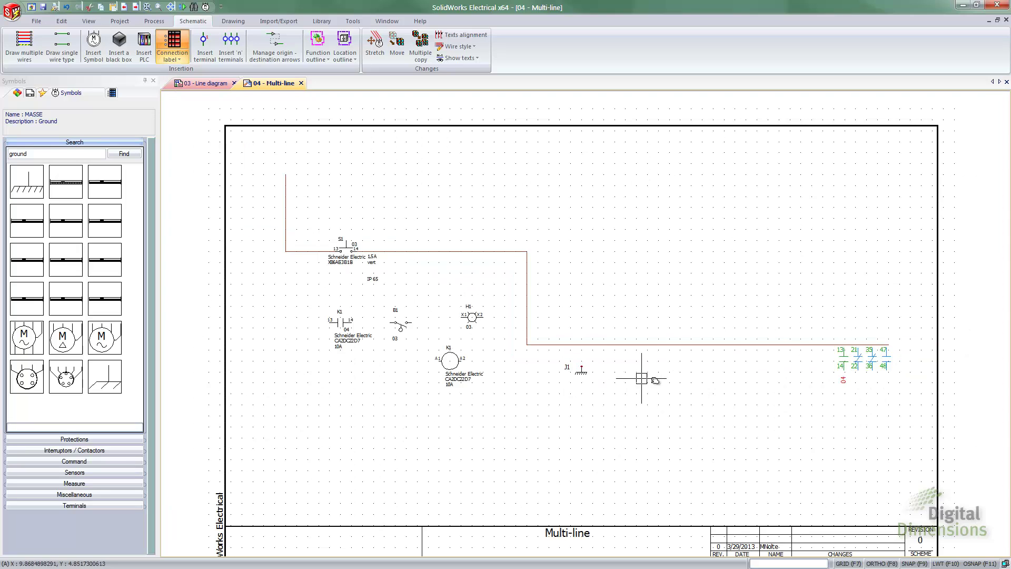
left_click(852, 361)
left_click_drag(851, 360, 973, 338)
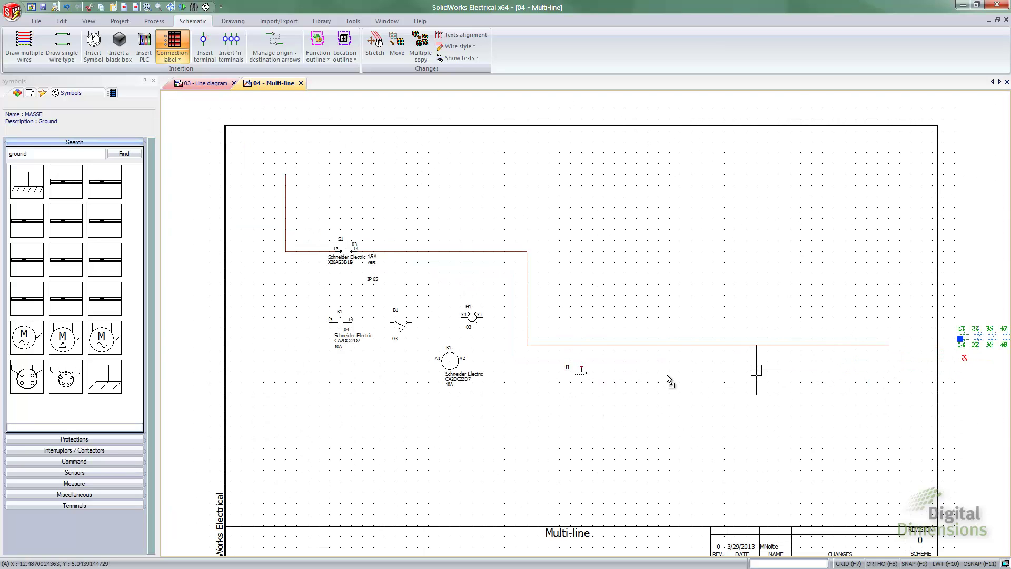
Move the K1 relay coil and the K1 NO contact side by side above the lower stretch of wire
left_click(452, 366)
left_click_drag(452, 365, 572, 242)
key("Escape")
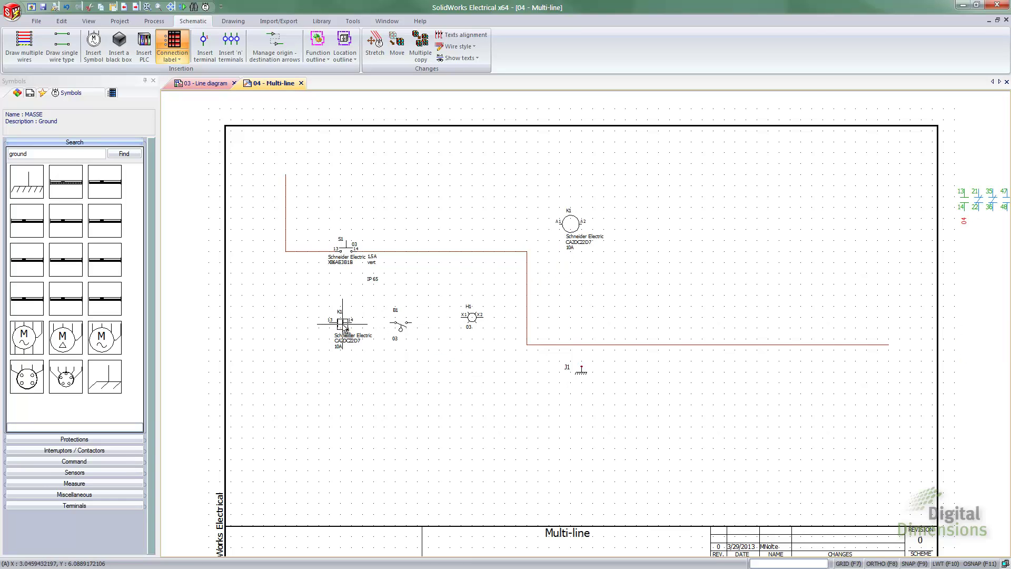
left_click_drag(342, 327, 642, 226)
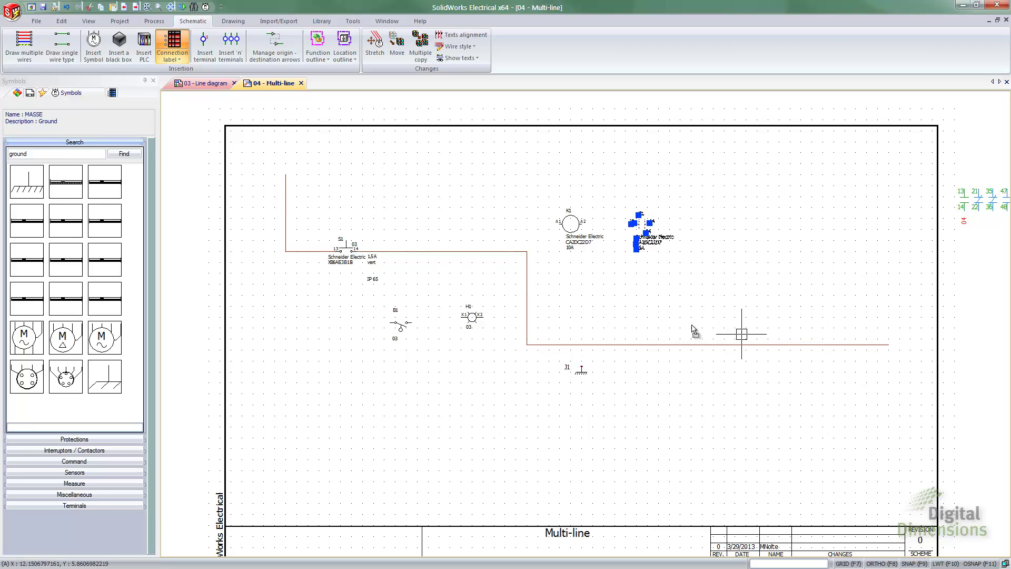
Extend the wire's right end downward with a short ~ 12V wire and move ground symbol J1 onto its end
left_click(63, 50)
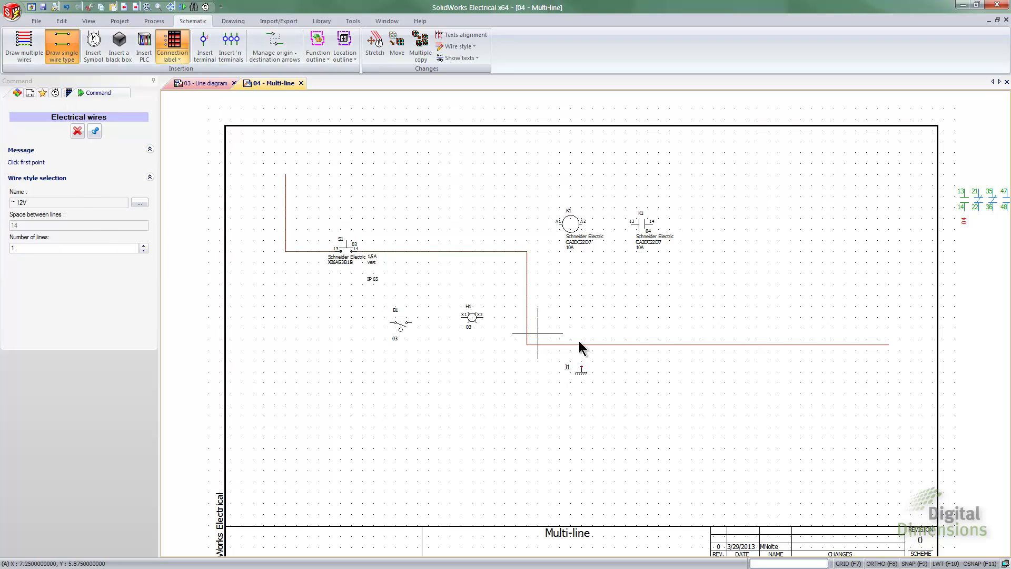
left_click(887, 345)
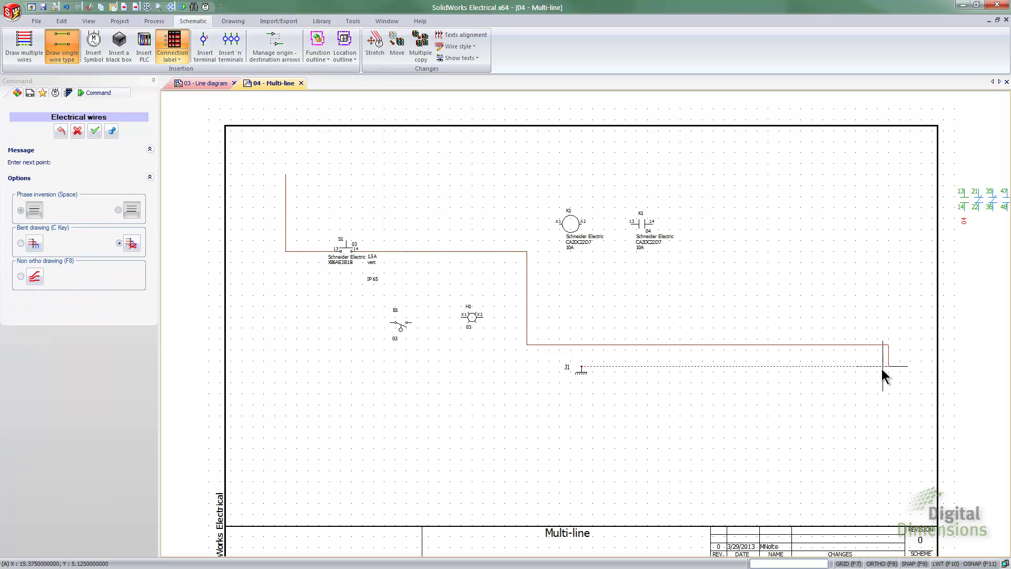
right_click(840, 393)
key("Escape")
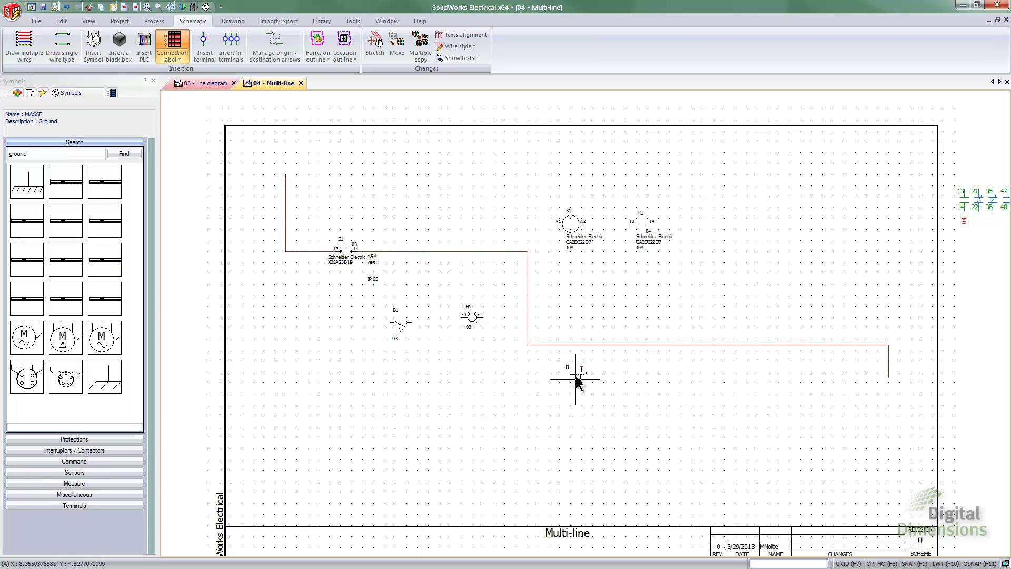
left_click(577, 374)
mouse_move(577, 373)
left_mouse_down()
mouse_move(649, 403)
mouse_move(831, 415)
mouse_move(882, 383)
left_mouse_up()
Move lamp H1 to the right of the K1 contact and copy the ground symbol to the lower right of the lamp
left_click_drag(472, 321, 730, 226)
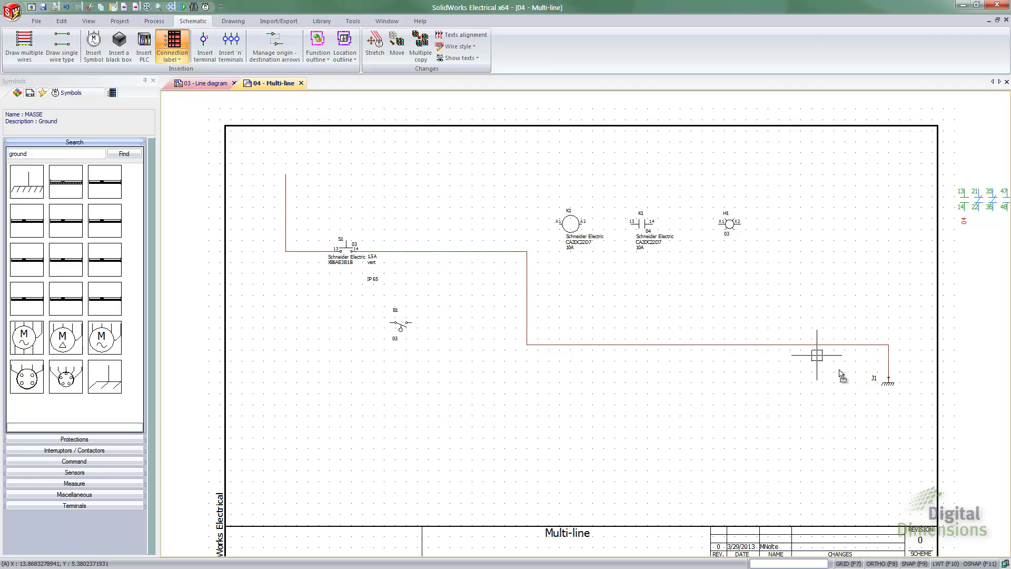
left_click(889, 392)
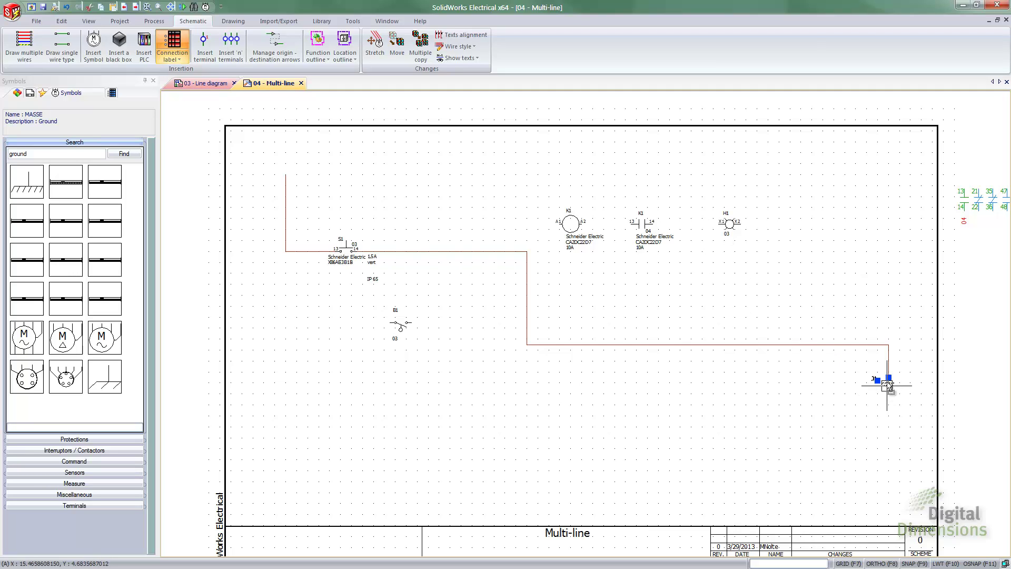
left_click_drag(889, 393, 794, 251)
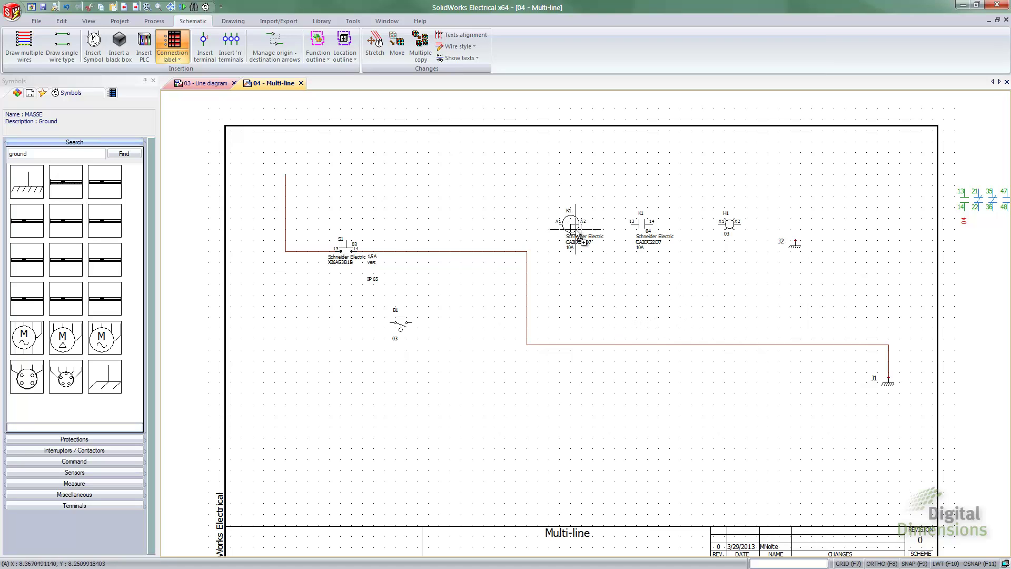
Move the K1 relay coil onto the lower stretch of wire and the B1 sensor onto the wire right of S1
left_click_drag(576, 232, 606, 351)
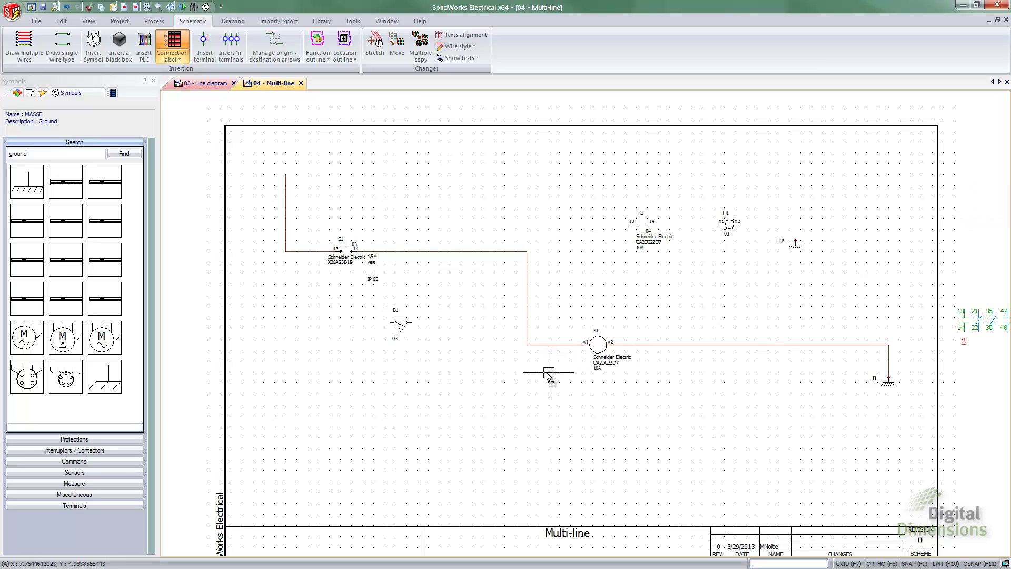
left_click_drag(404, 330, 446, 261)
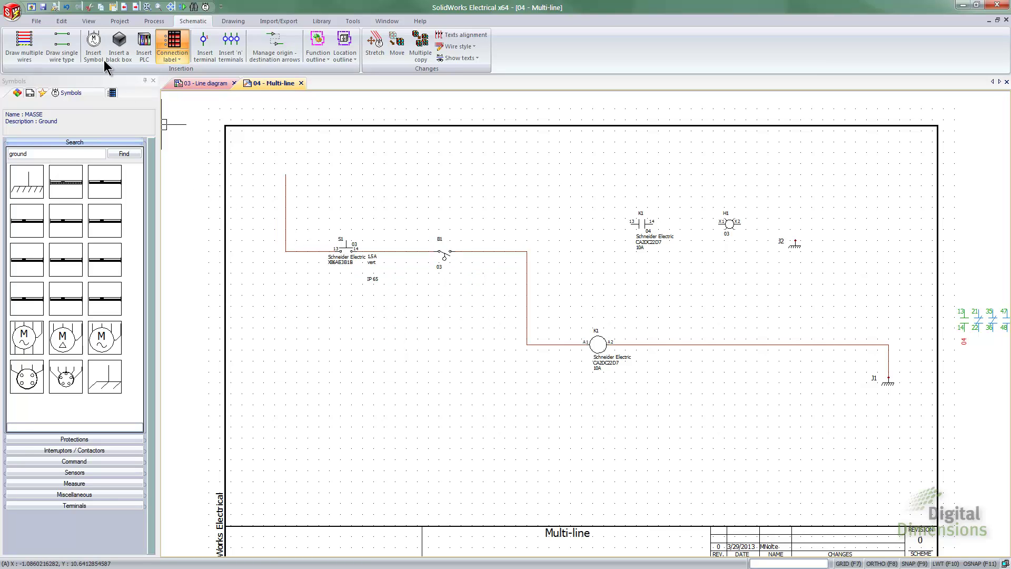
Draw a single ~ 12V wire from the corner right of B1 through the K1 contact and lamp H1 to ground J2
left_click(71, 50)
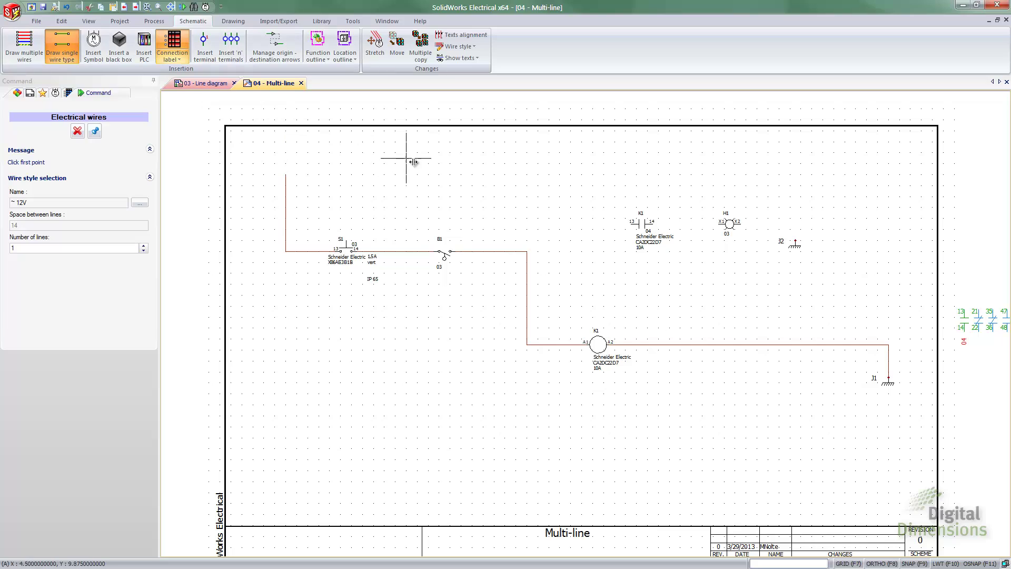
left_click(527, 251)
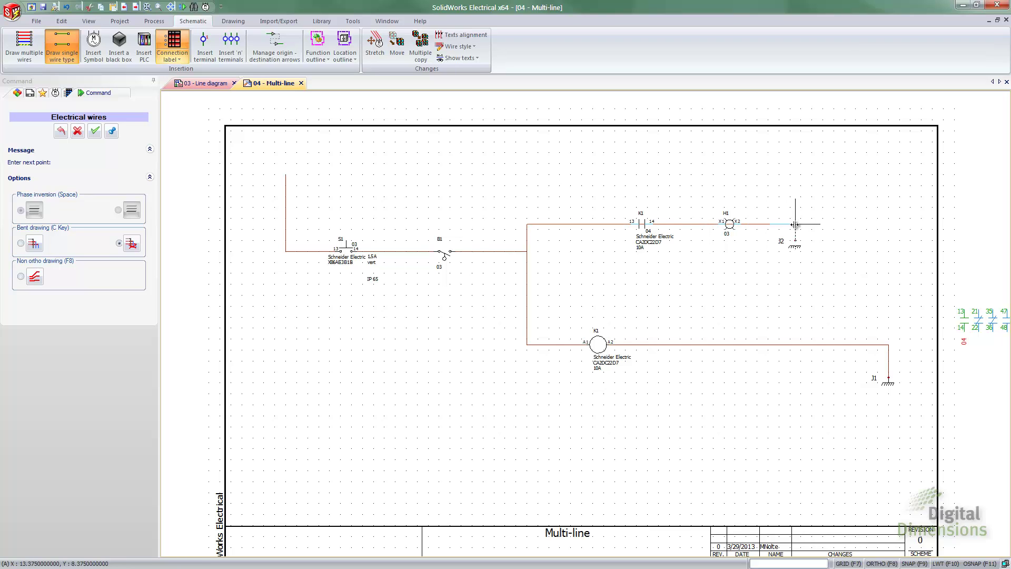
left_click(795, 240)
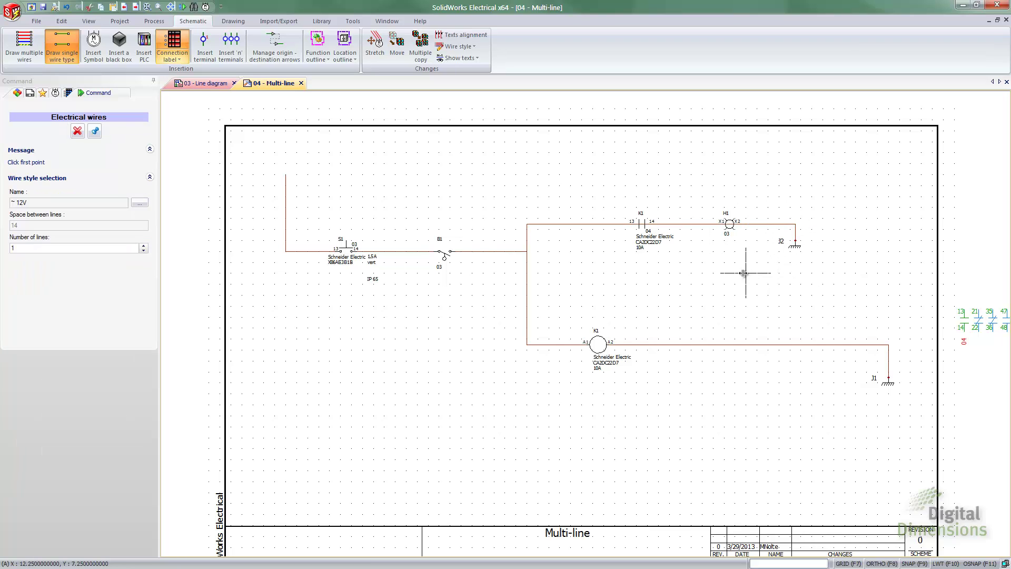
key("Escape")
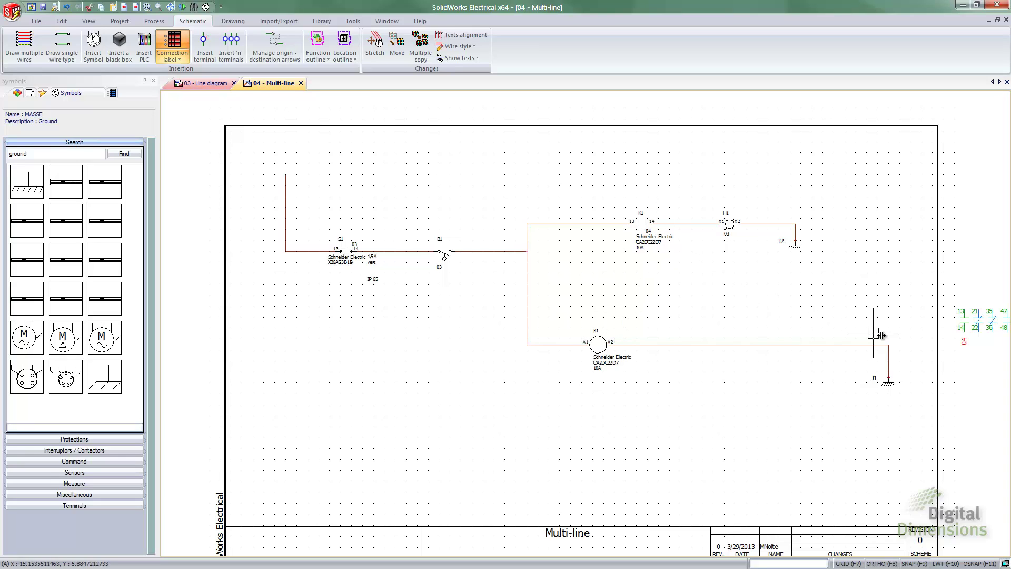
Move the K1 contact cross-reference symbols slightly lower outside the sheet's right border
left_click(981, 322)
left_click_drag(981, 323, 982, 374)
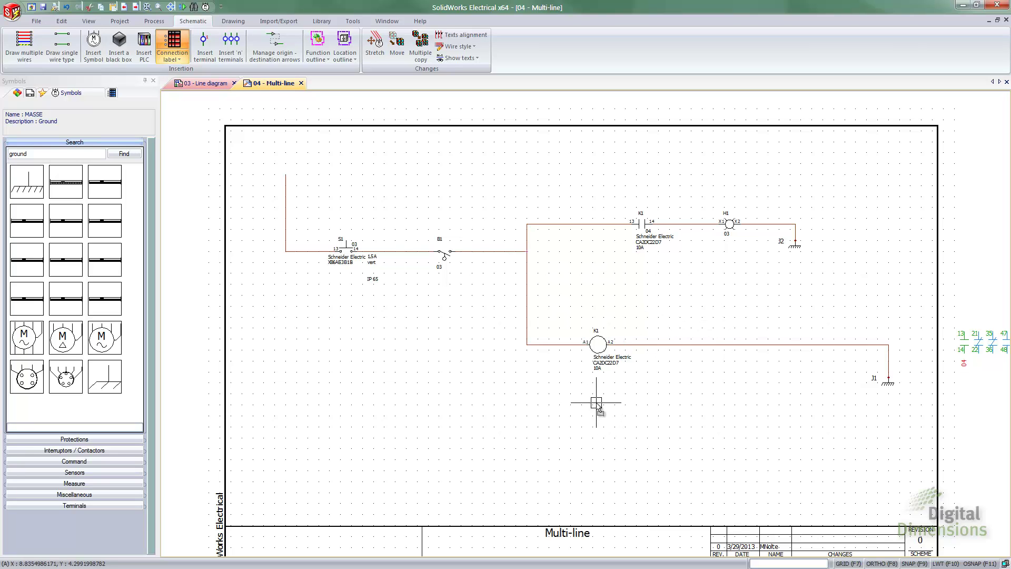
Search the symbol palette for "battery" and choose the battery symbol named PILE
left_click(232, 21)
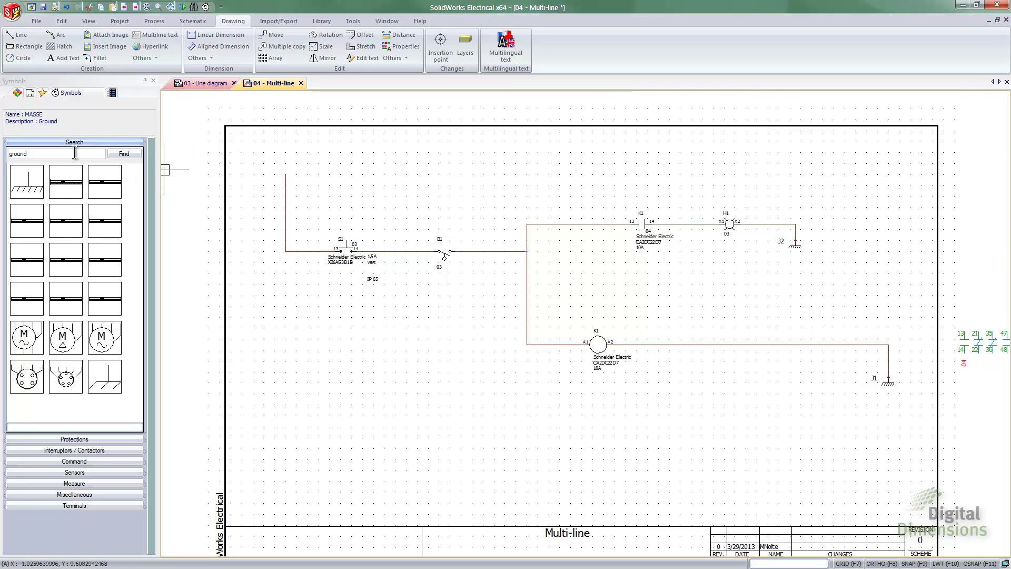
left_click_drag(74, 153, 2, 161)
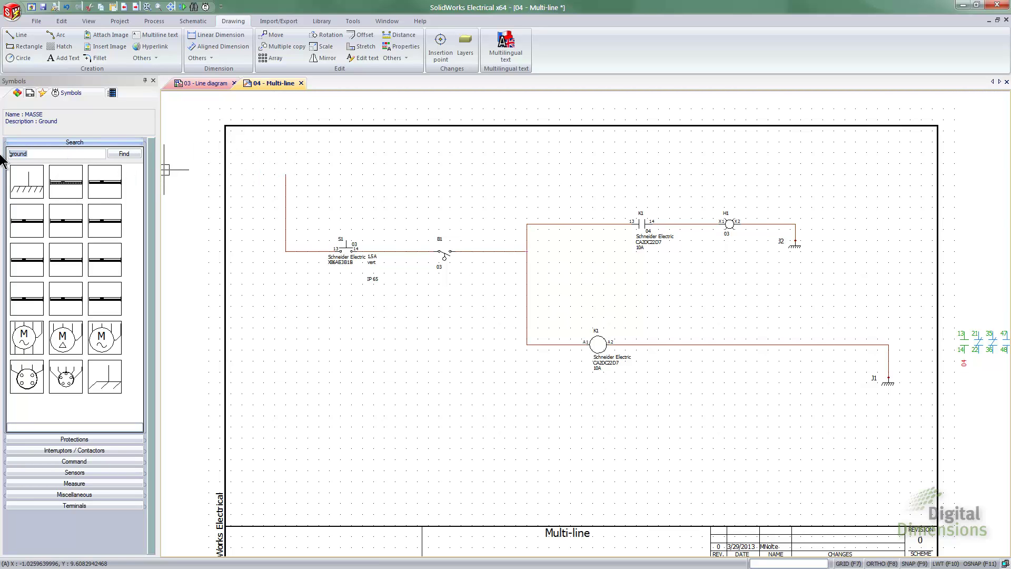
type("battery")
key("Return")
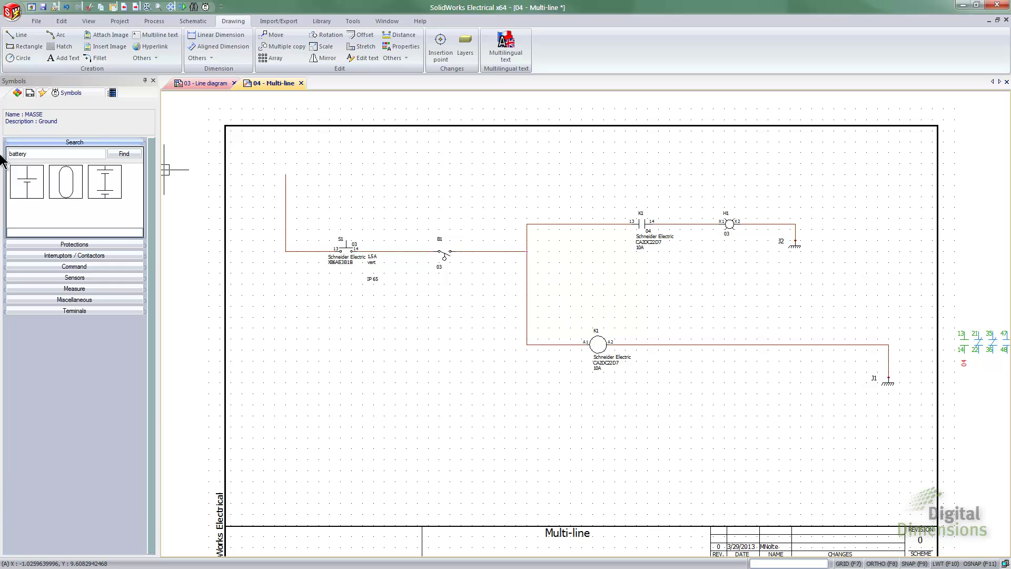
double_click(27, 185)
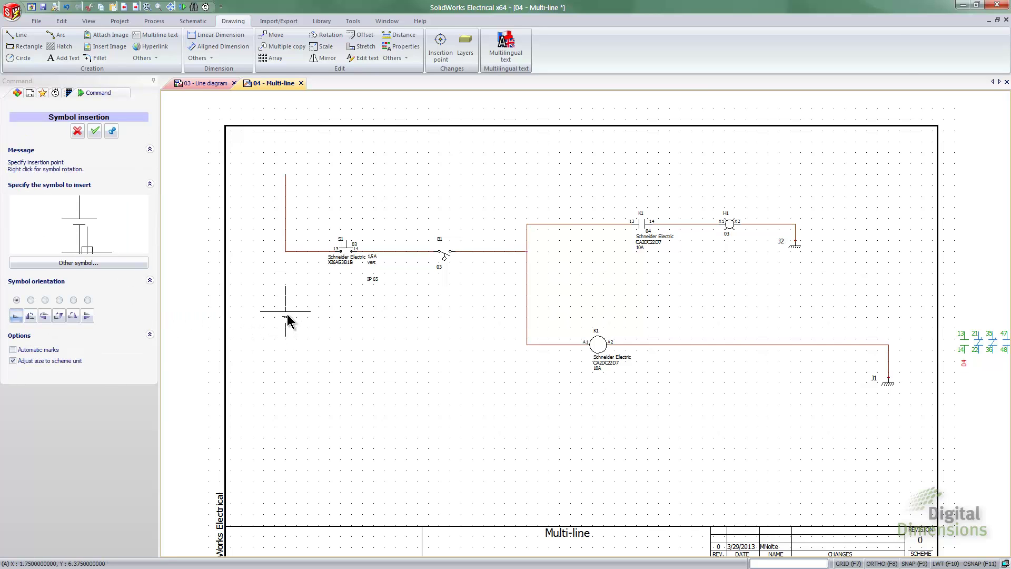
Insert the battery below the wire corner left of S1 as a new component with Legrand part 040742, and end the insertion
left_click(287, 315)
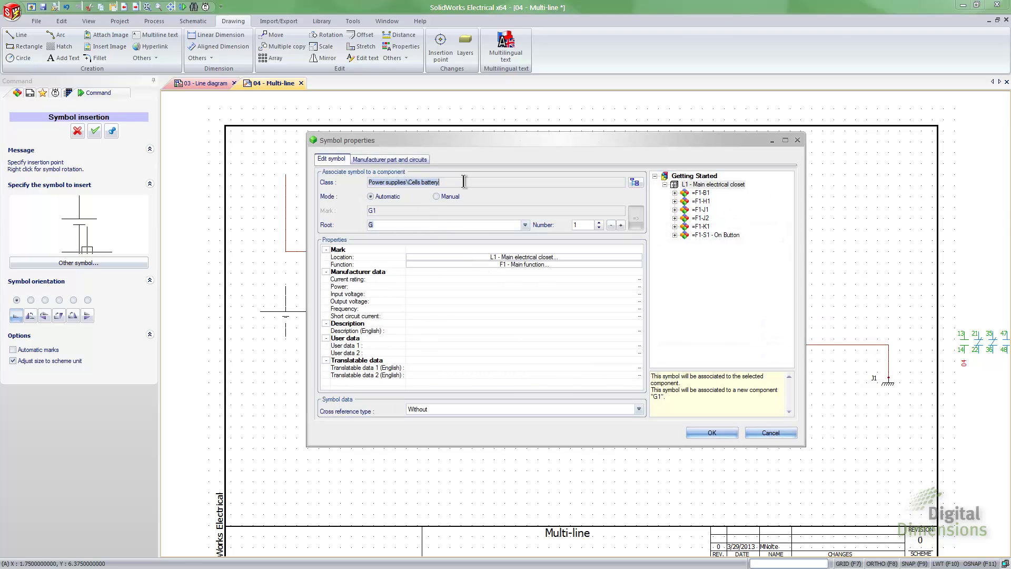
left_click(374, 160)
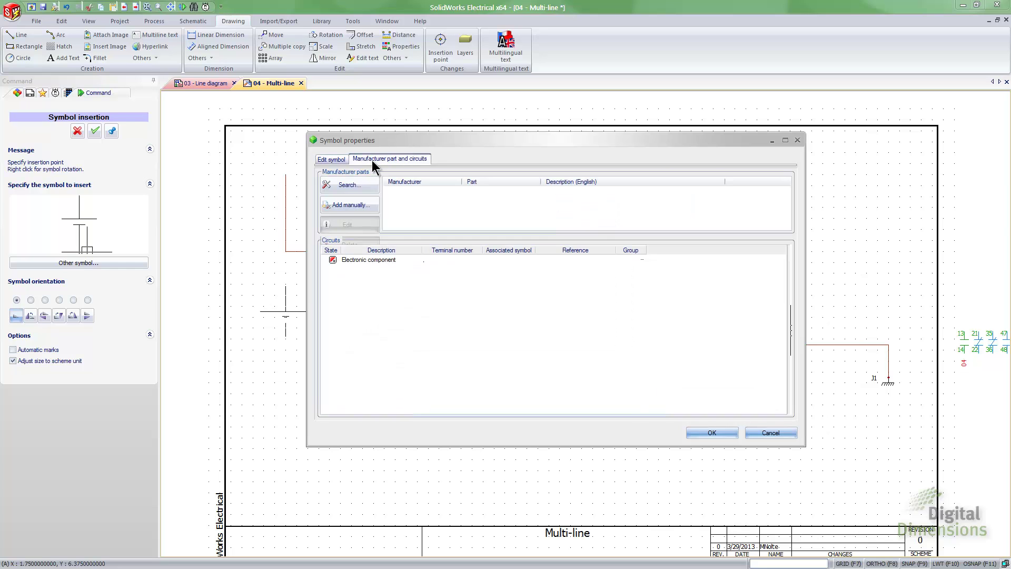
left_click(361, 186)
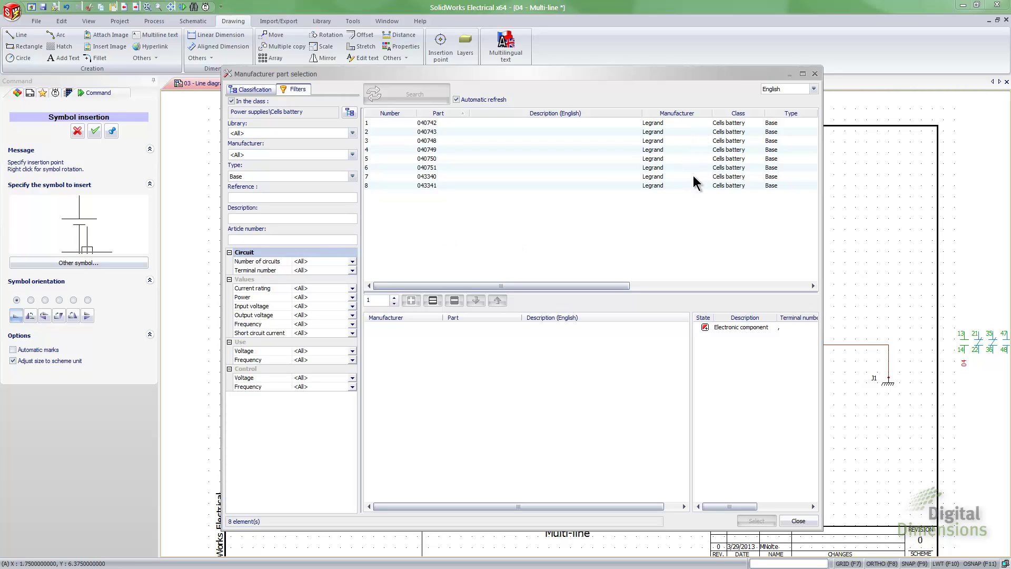
left_click(431, 123)
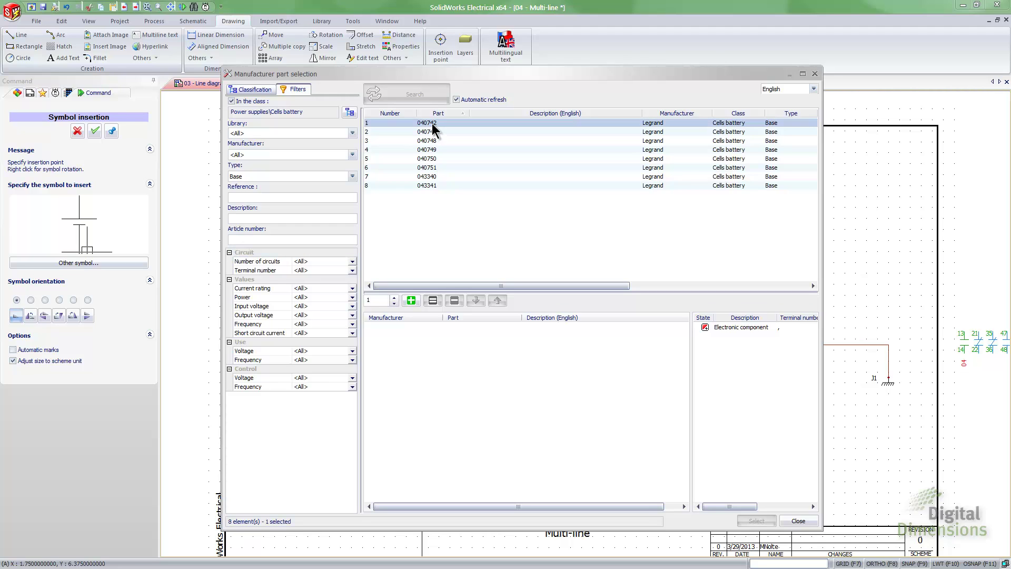
double_click(432, 123)
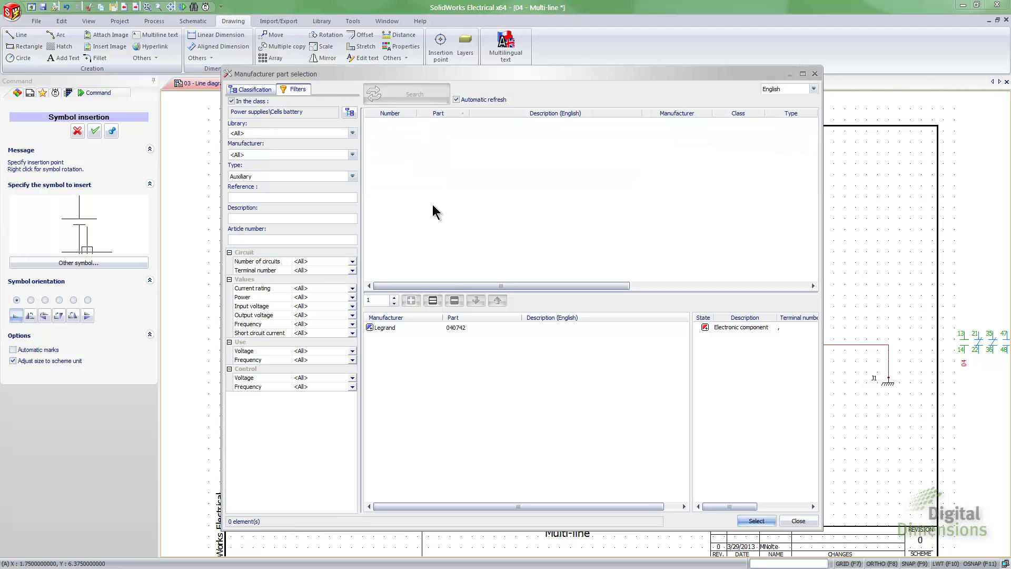
left_click(756, 521)
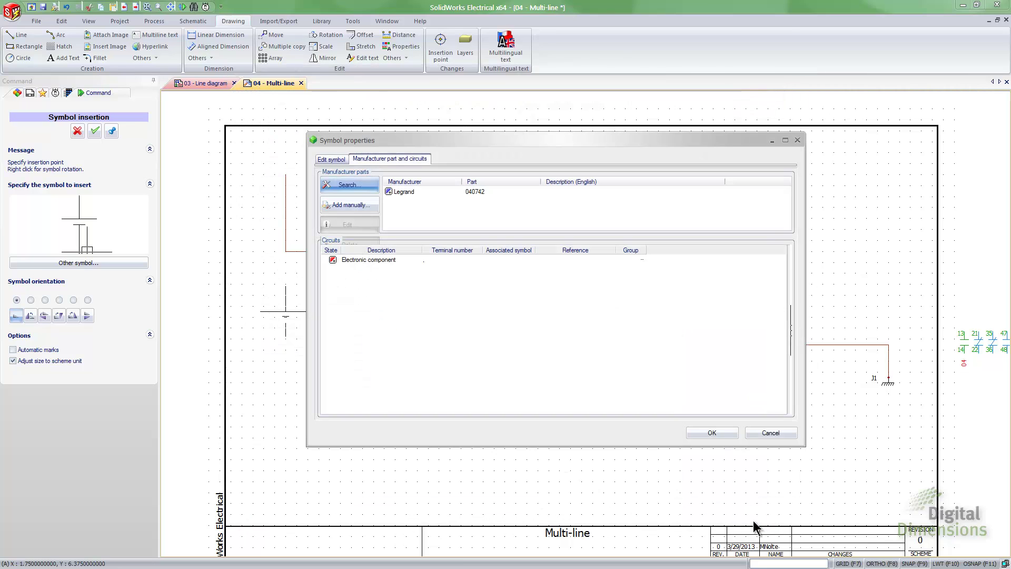
left_click(710, 433)
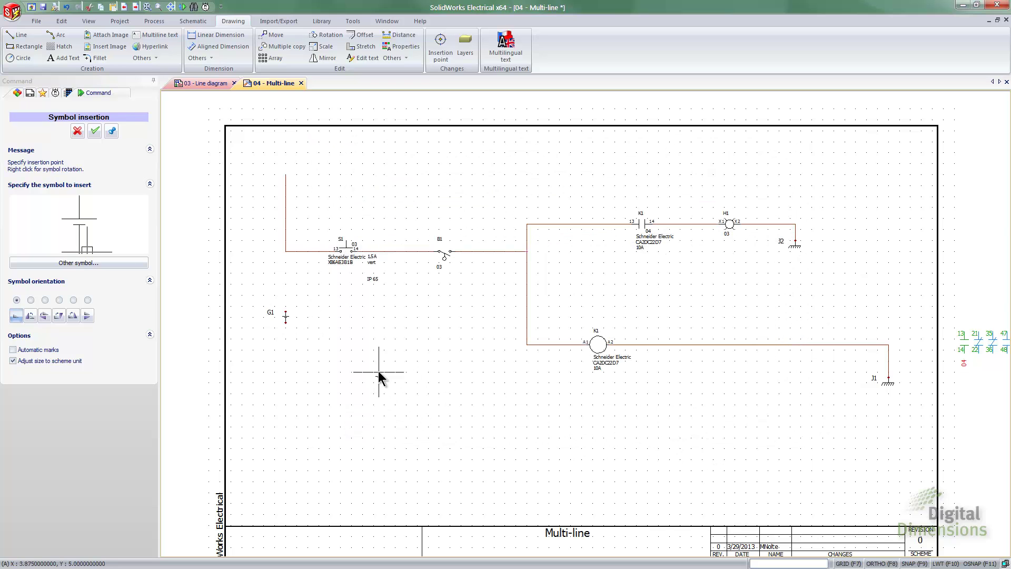
key("Escape")
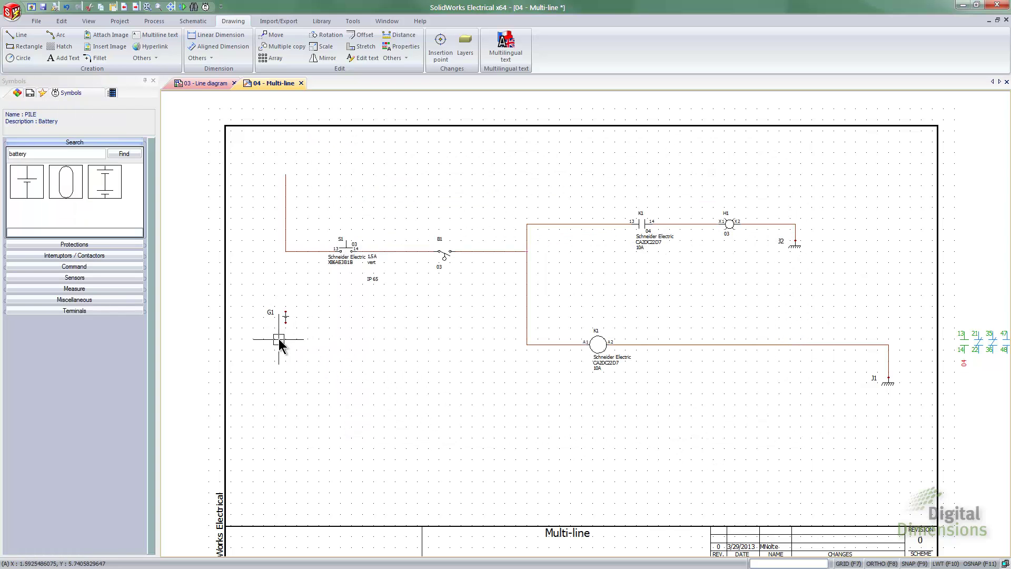
scroll(278, 329, "up", 3)
scroll(281, 330, "up", 1)
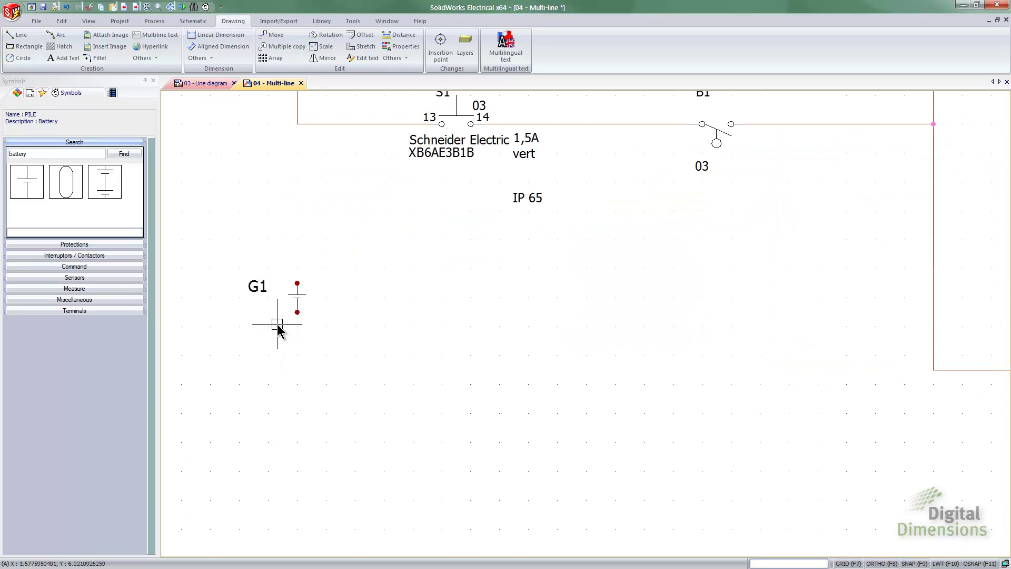
Remove the Legrand part 040742 from battery G1's manufacturer parts
right_click(297, 298)
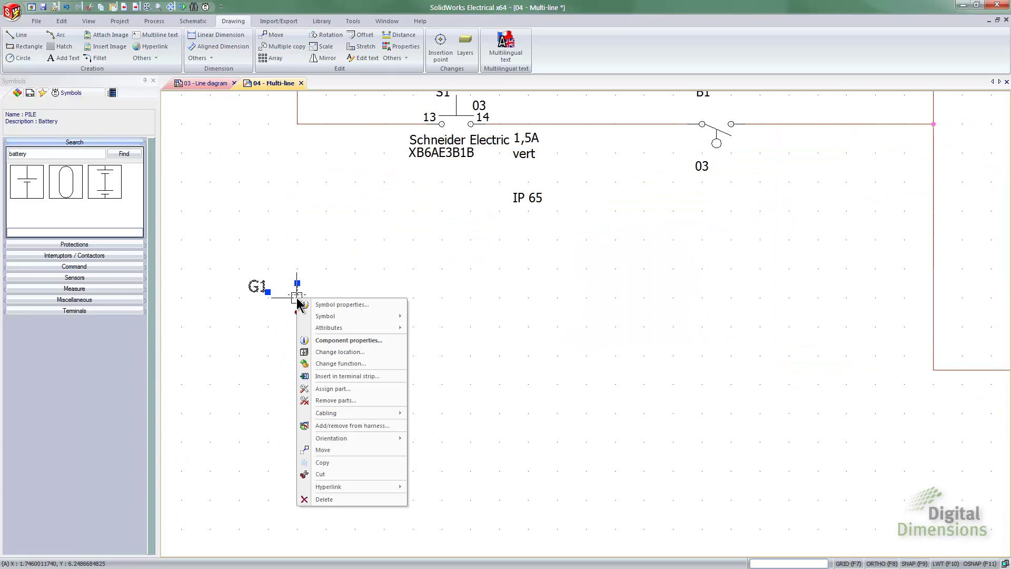
left_click(318, 306)
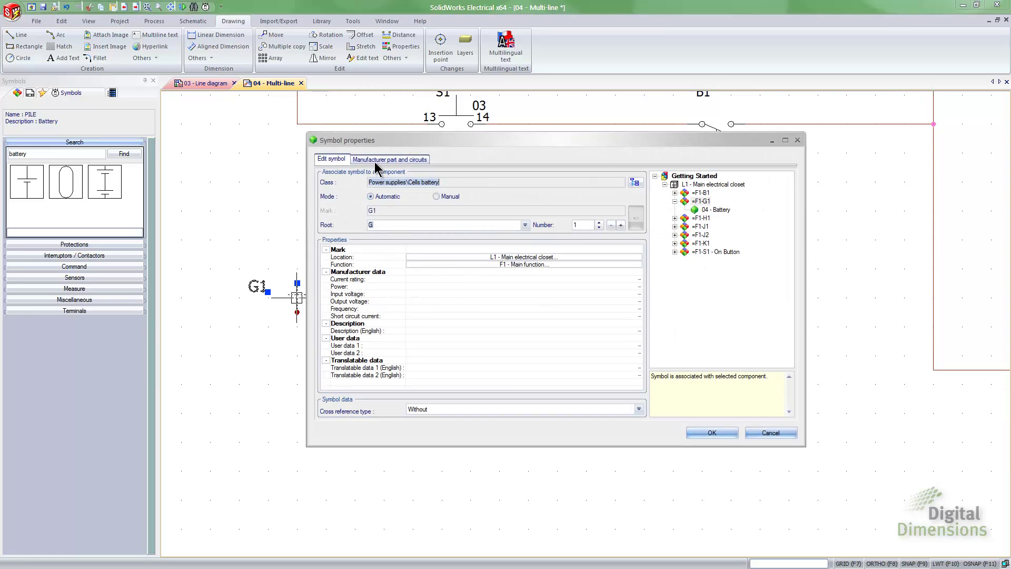
left_click(377, 159)
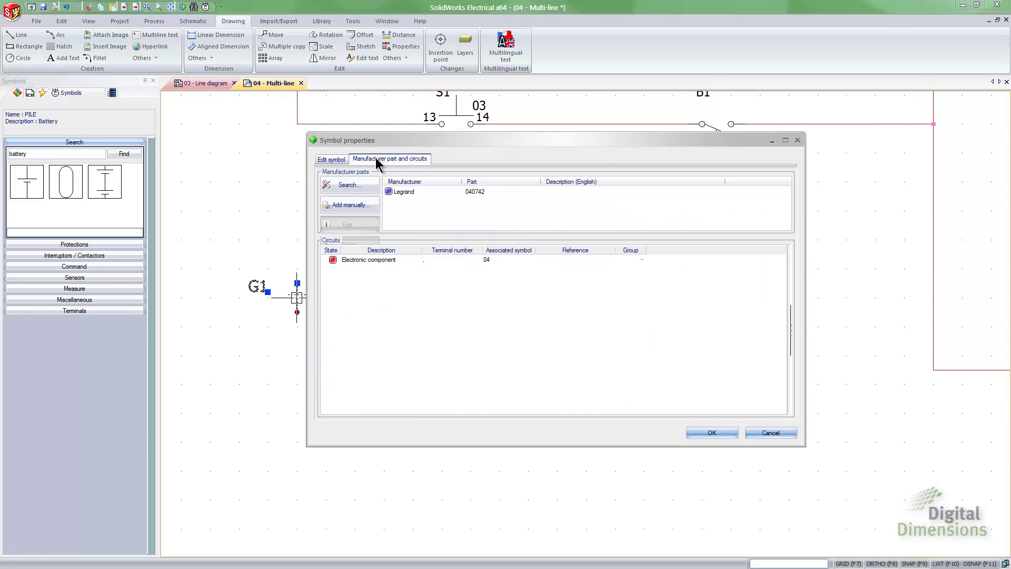
left_click(401, 193)
left_click(356, 245)
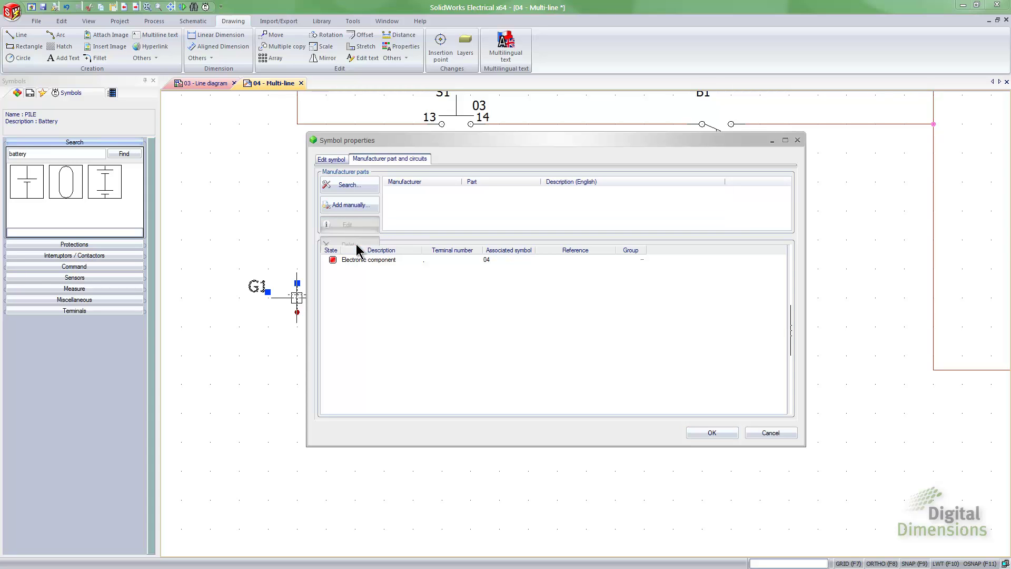
Manually add a manufacturer part to battery G1 with part reference bat 123 and manufacturer DDi
left_click(358, 206)
left_click(498, 134)
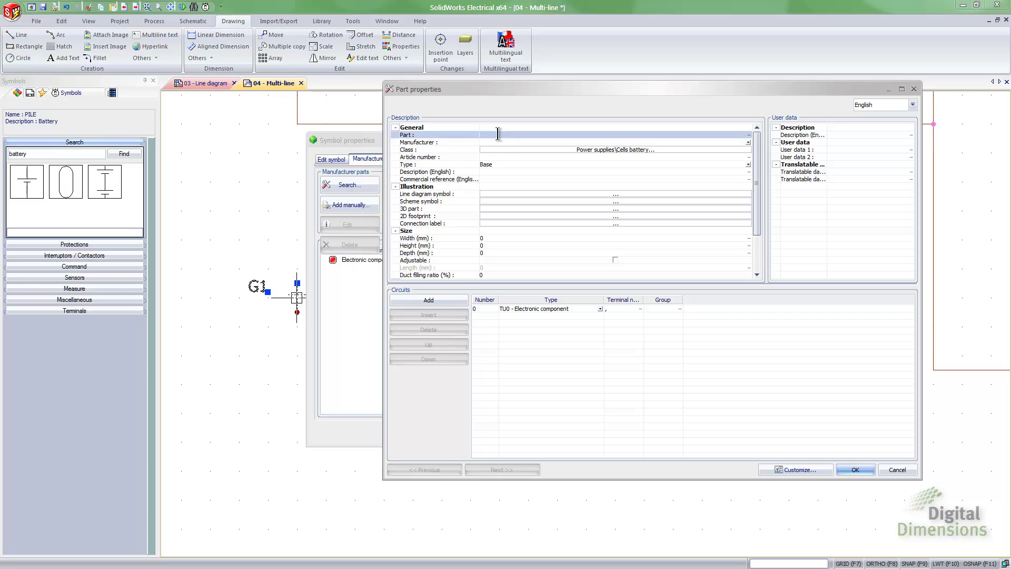
left_click(498, 134)
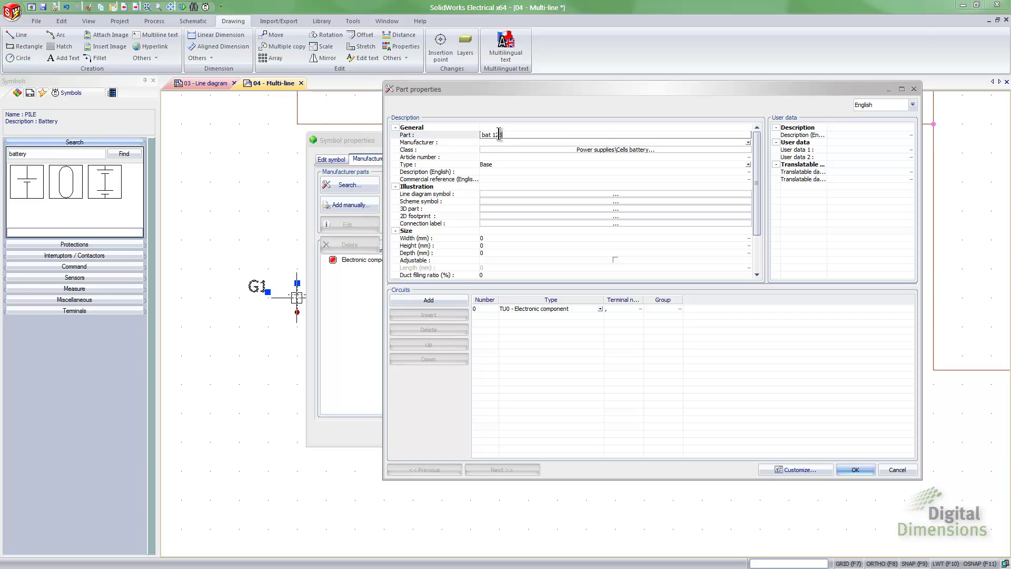
type("bat 125")
key("Return")
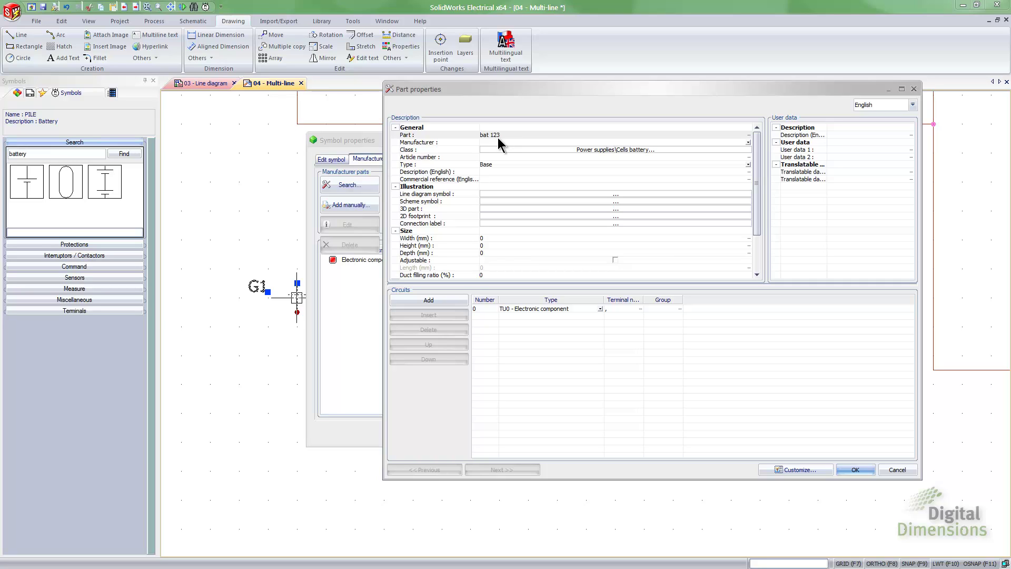
left_click(499, 143)
left_click(498, 142)
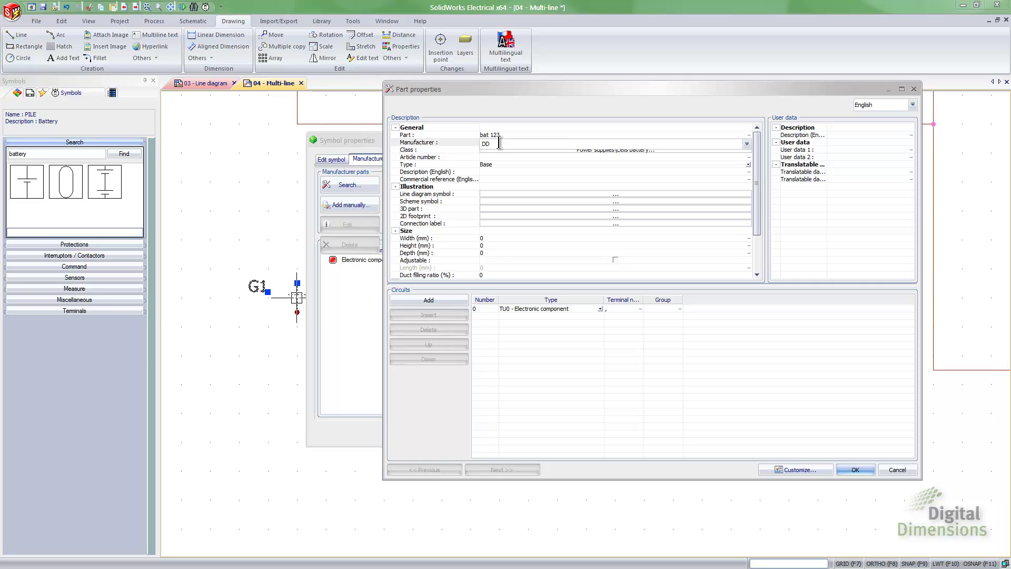
type("DDi")
key("Return")
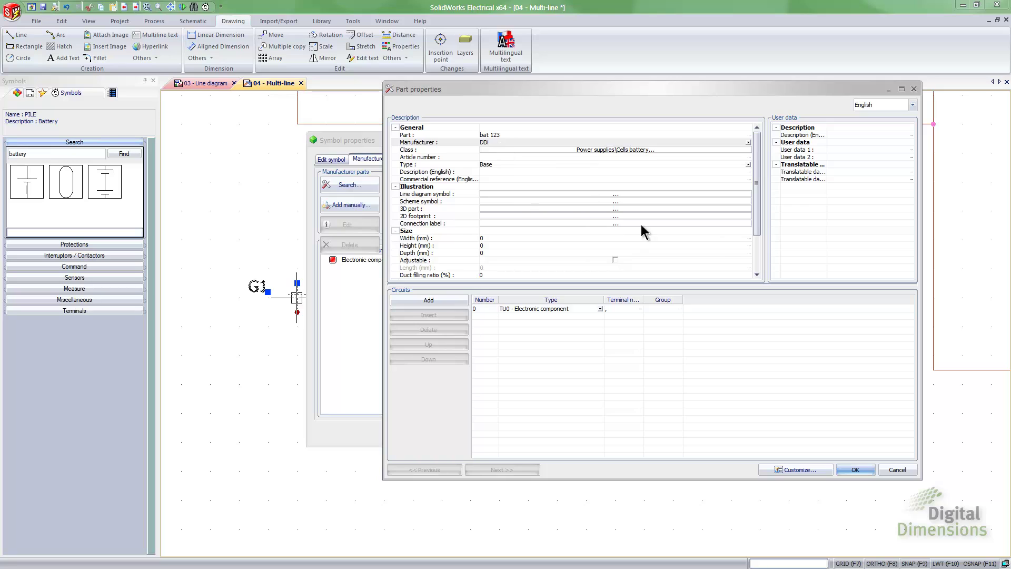
Set the new part's input voltage to 12V, use it only for this component, and accept battery G1's symbol properties
left_click_drag(757, 186, 758, 225)
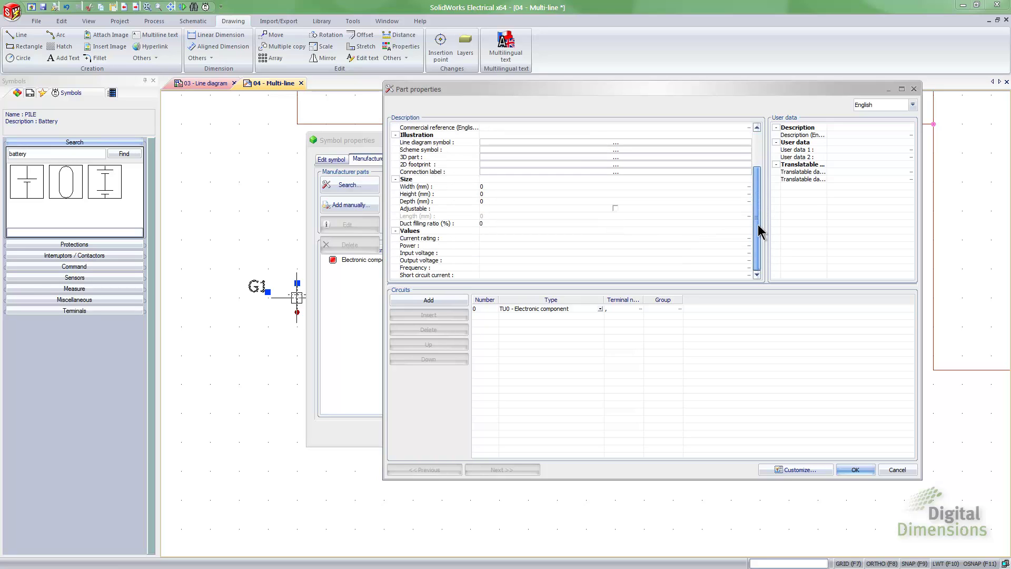
left_click(499, 252)
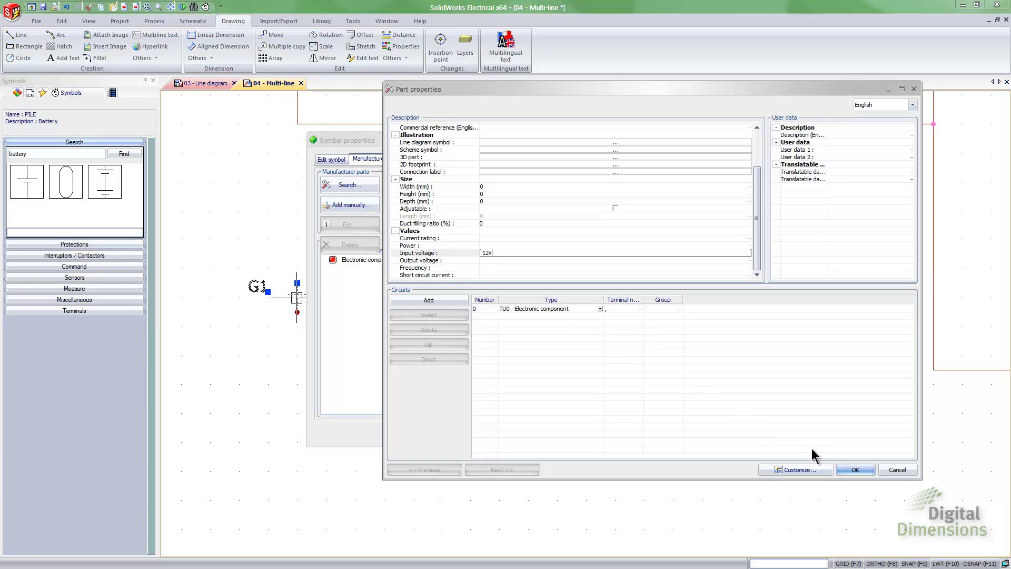
left_click(855, 469)
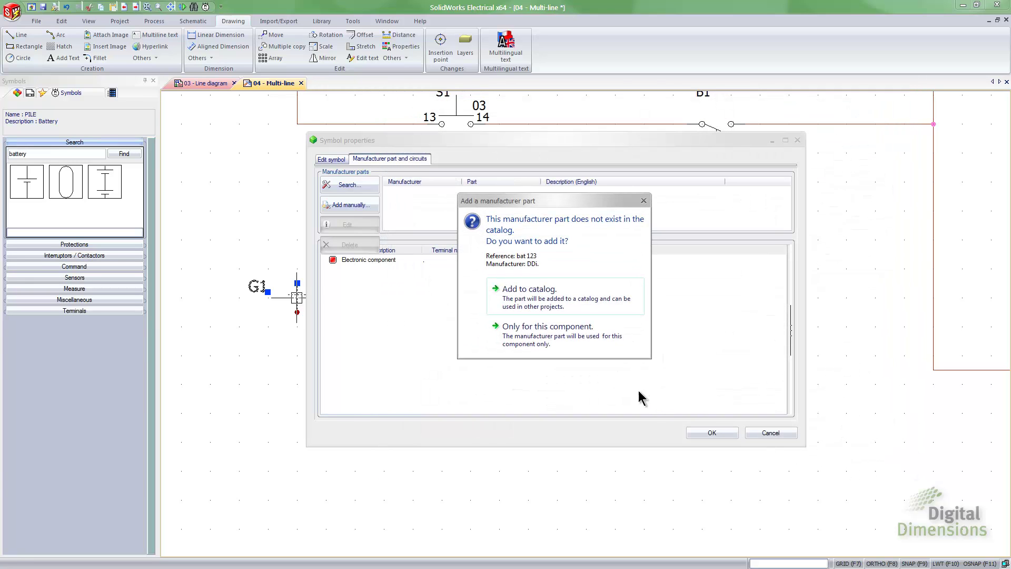
left_click(543, 337)
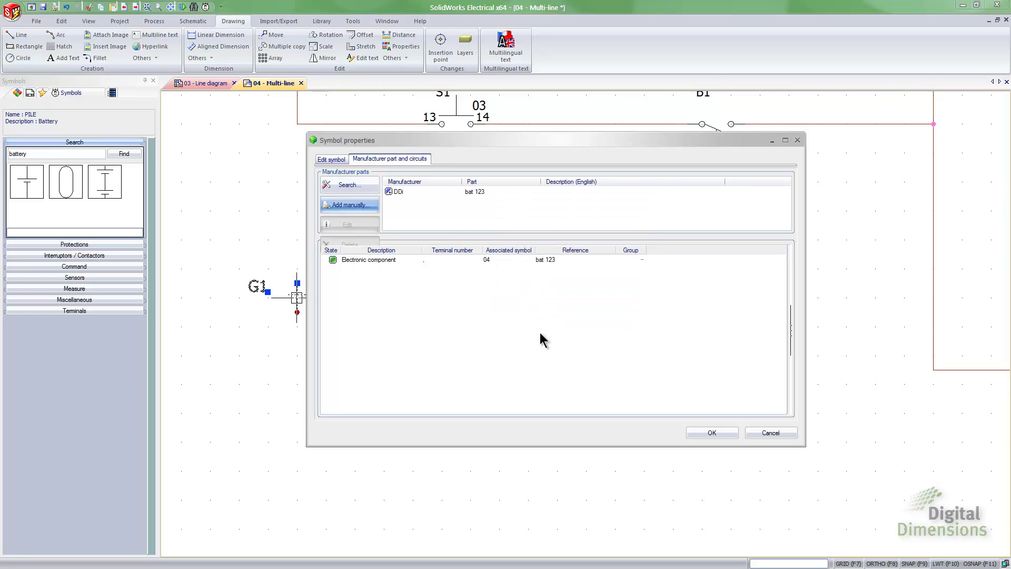
left_click(700, 434)
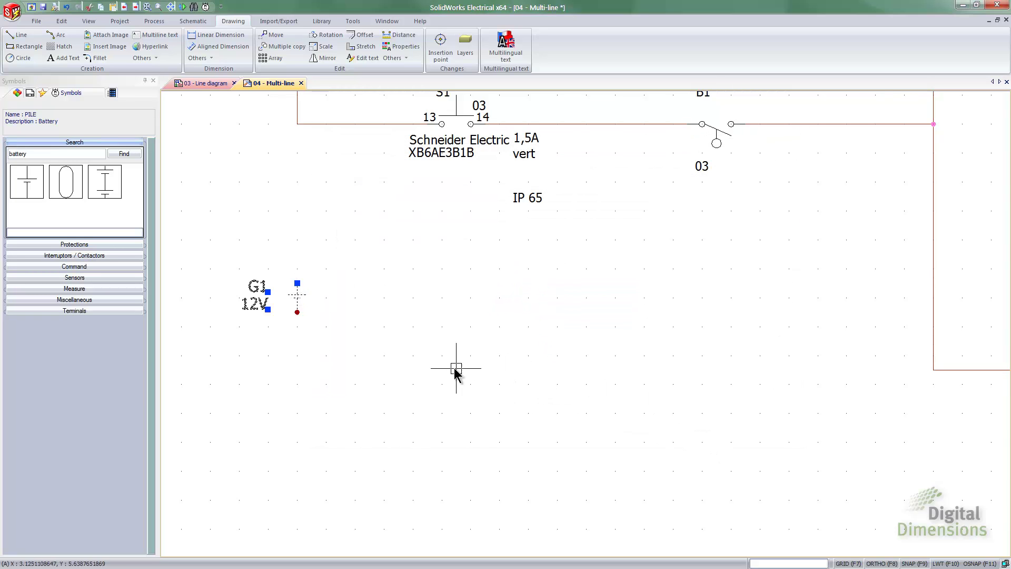
key("Escape")
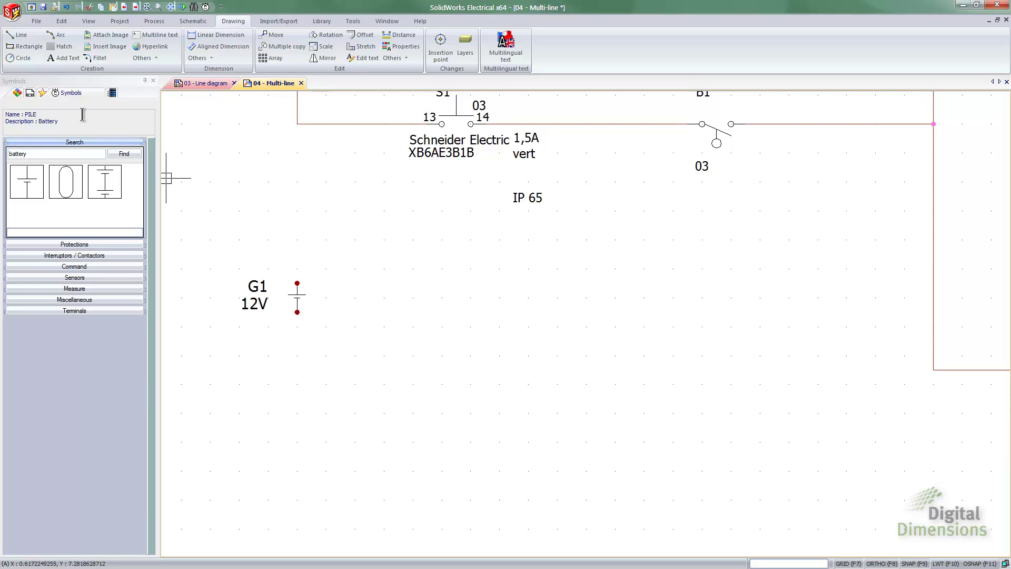
Move the free upper end of the vertical wire left of S1 down to battery G1's upper connection point
left_click(33, 93)
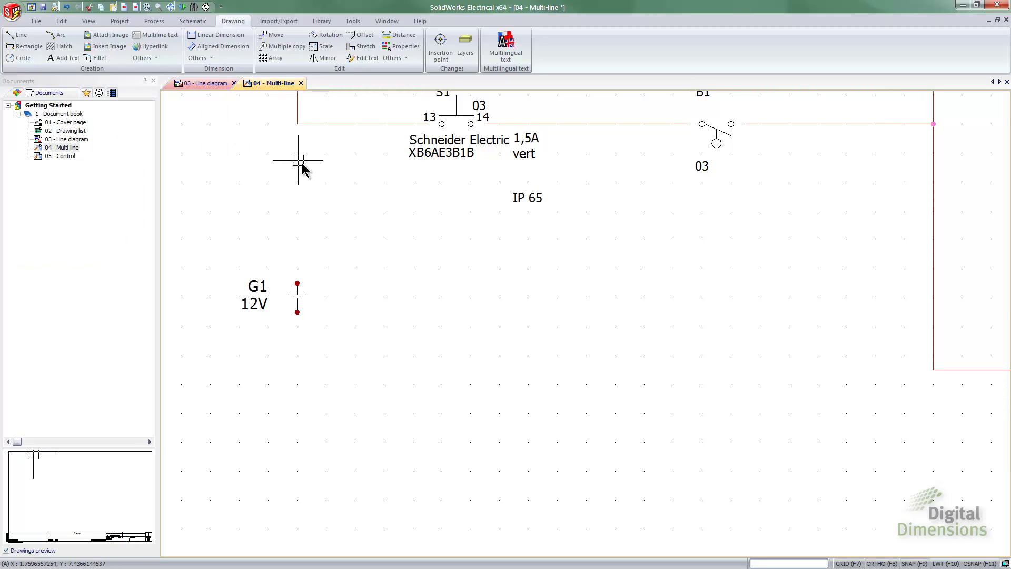
scroll(311, 176, "down", 3)
middle_click_drag(338, 230, 357, 296)
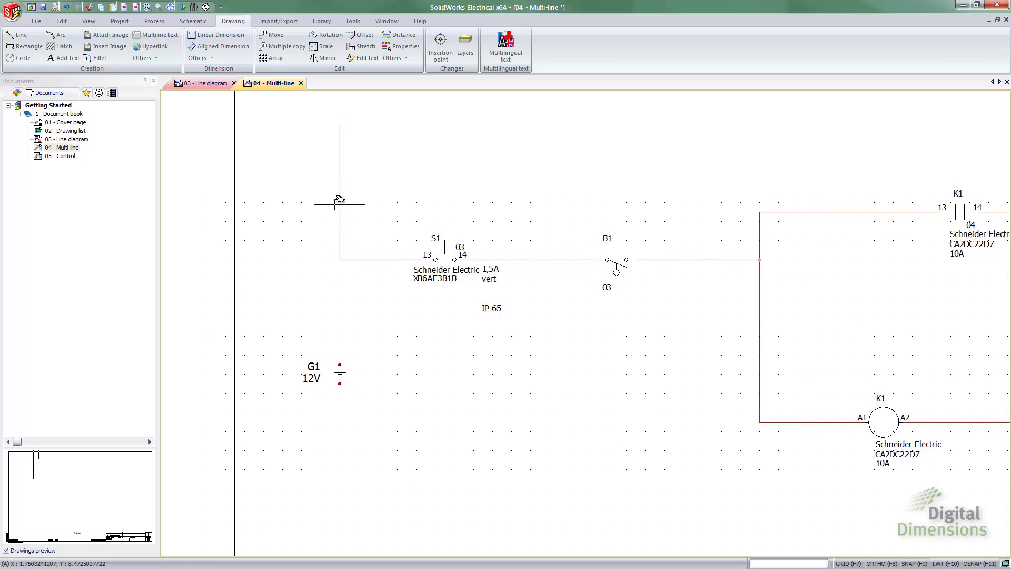
left_click(340, 190)
left_click(338, 127)
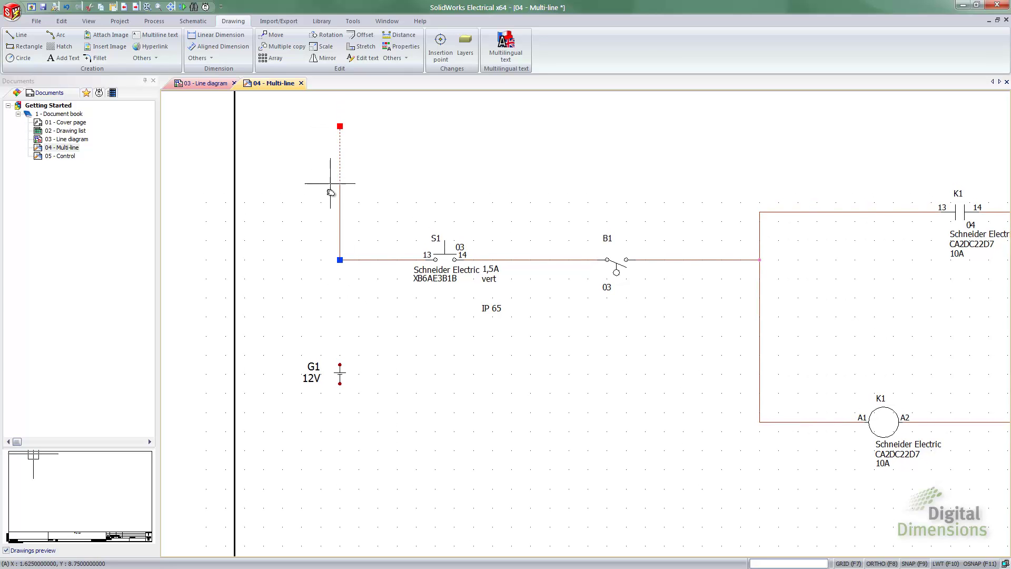
left_click(339, 364)
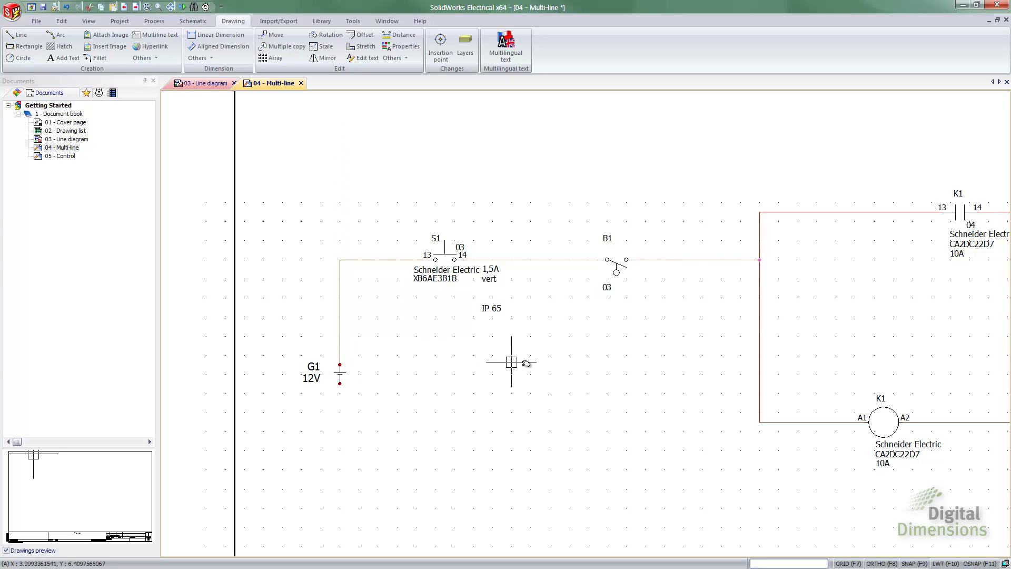
Draw a short single ~ 12V wire straight down from battery G1's lower connection point and end the wire command
middle_click_drag(577, 390, 534, 298)
scroll(535, 298, "down", 3)
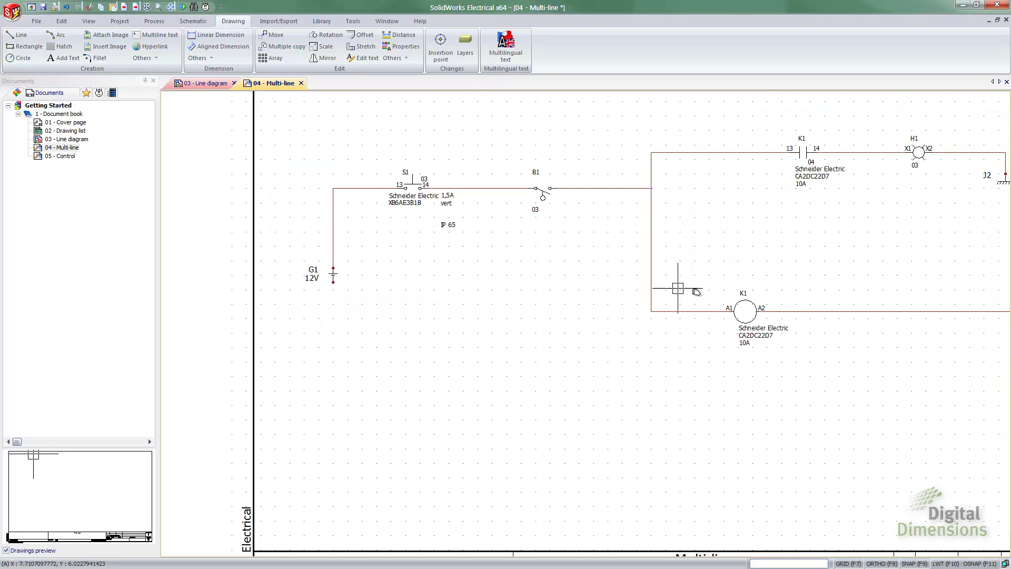
middle_click_drag(829, 325, 729, 299)
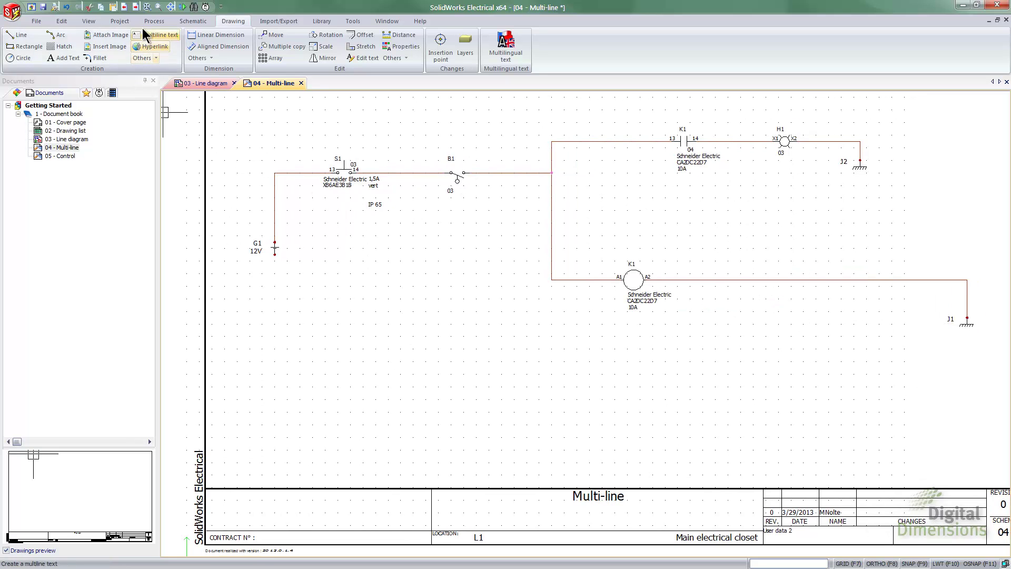
left_click(179, 23)
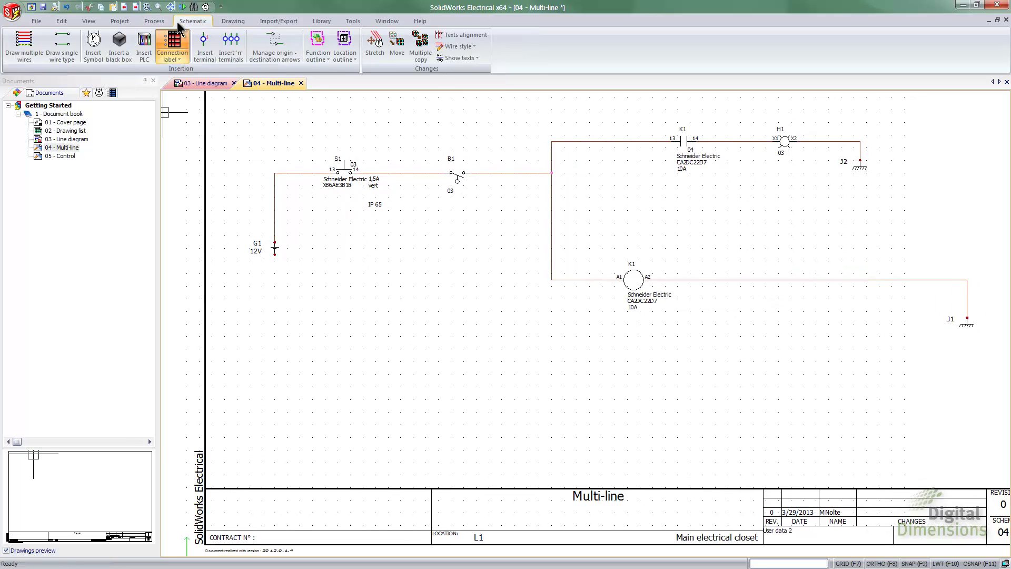
left_click(62, 49)
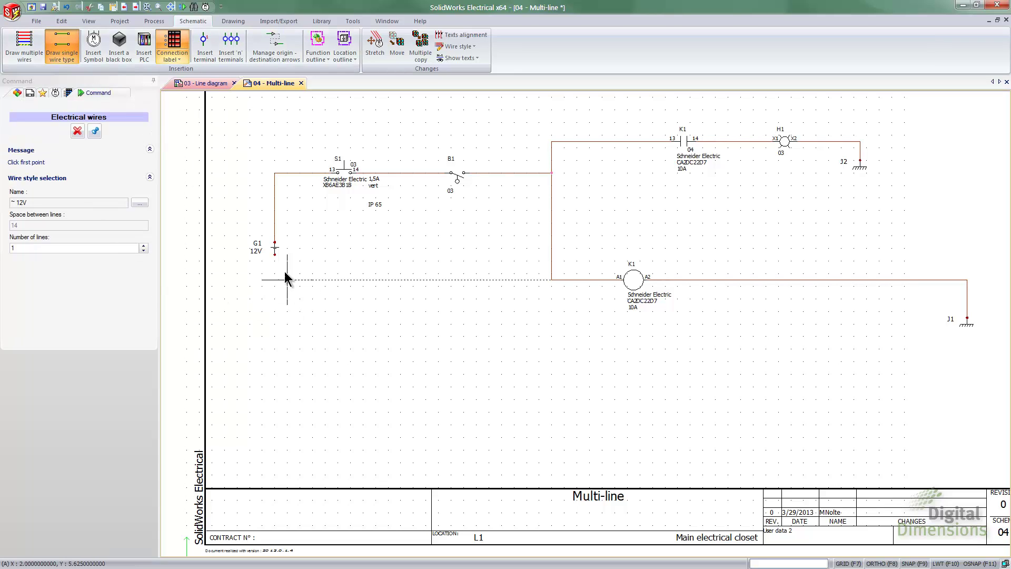
left_click(274, 255)
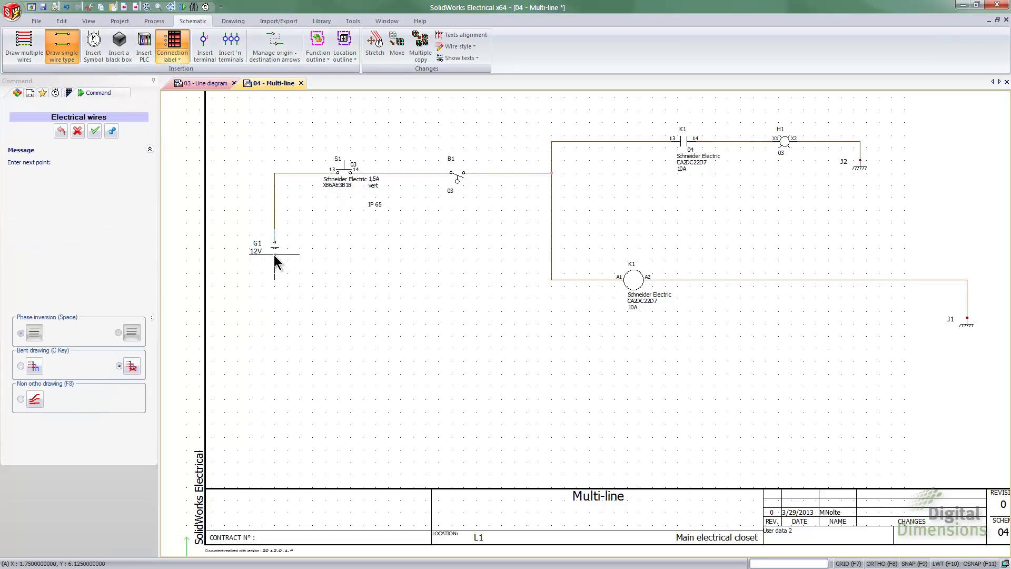
left_click(274, 286)
key("Escape")
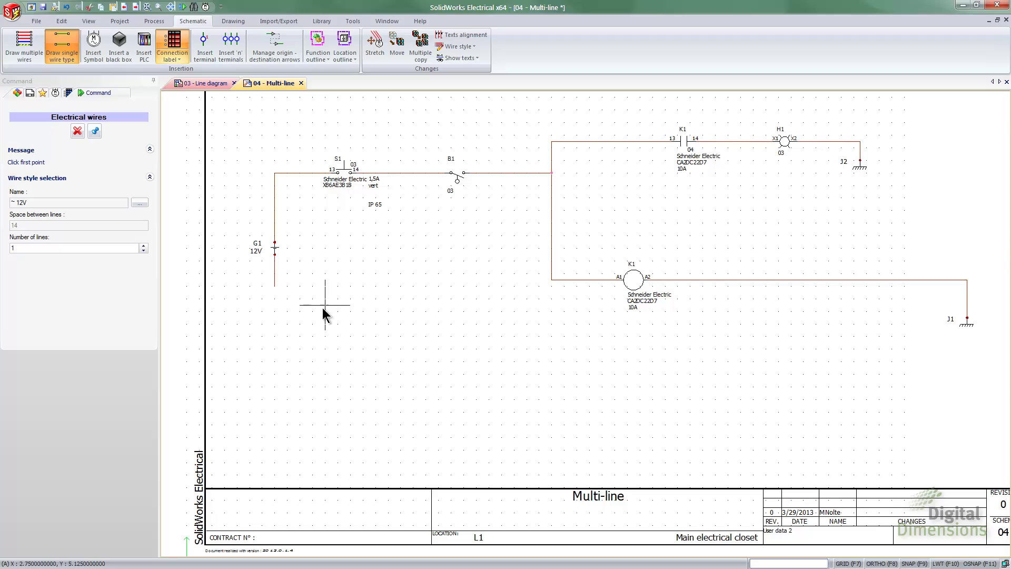
key("Escape")
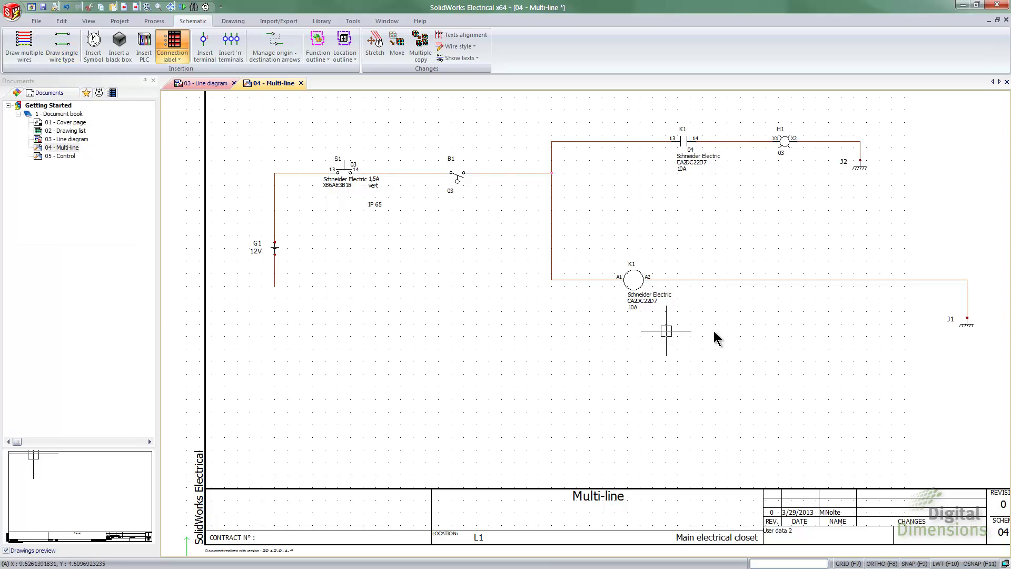
Try to move ground J1 to the lower end of the wire below battery G1, and undo the move
left_click(968, 328)
left_click_drag(968, 329, 278, 302)
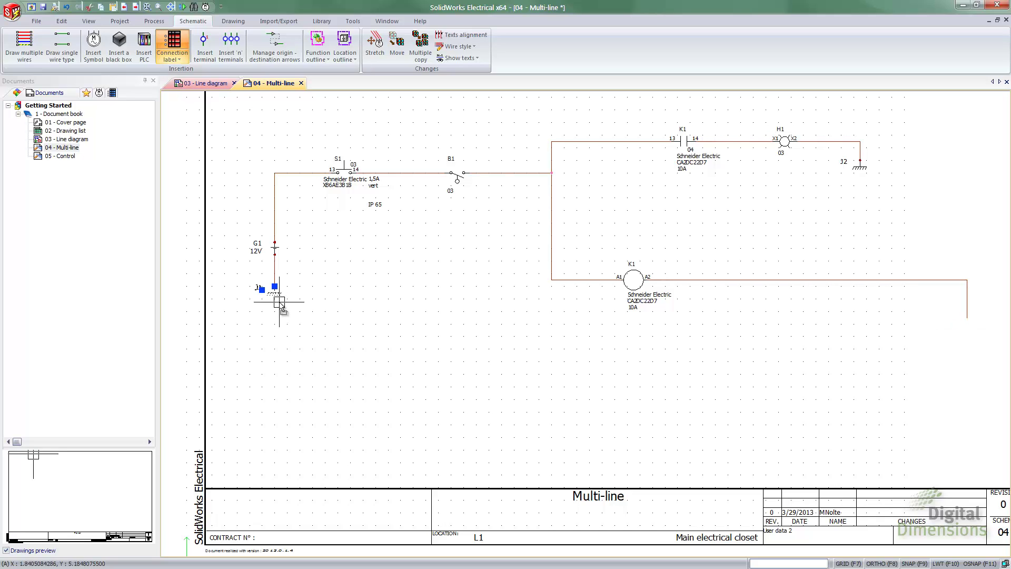
key("ctrl+z")
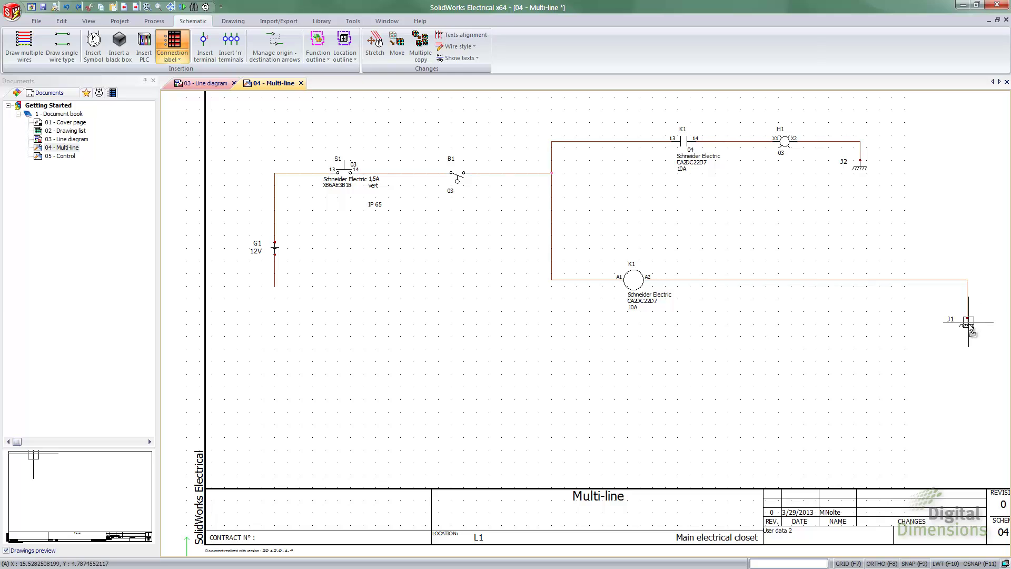
Copy ground J1 as a new component onto the lower end of the wire below battery G1
left_click_drag(968, 327, 277, 294)
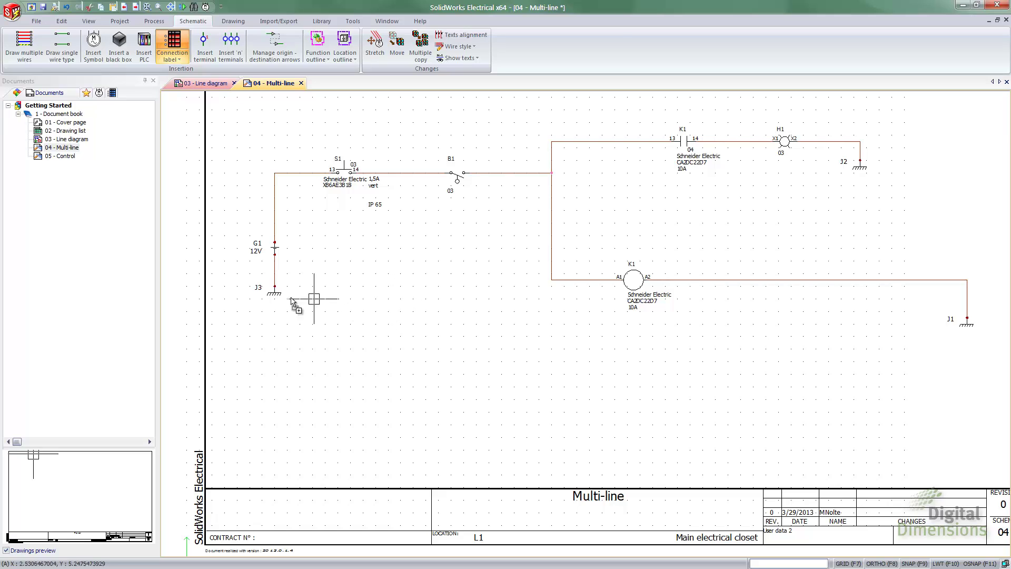
left_click(275, 274)
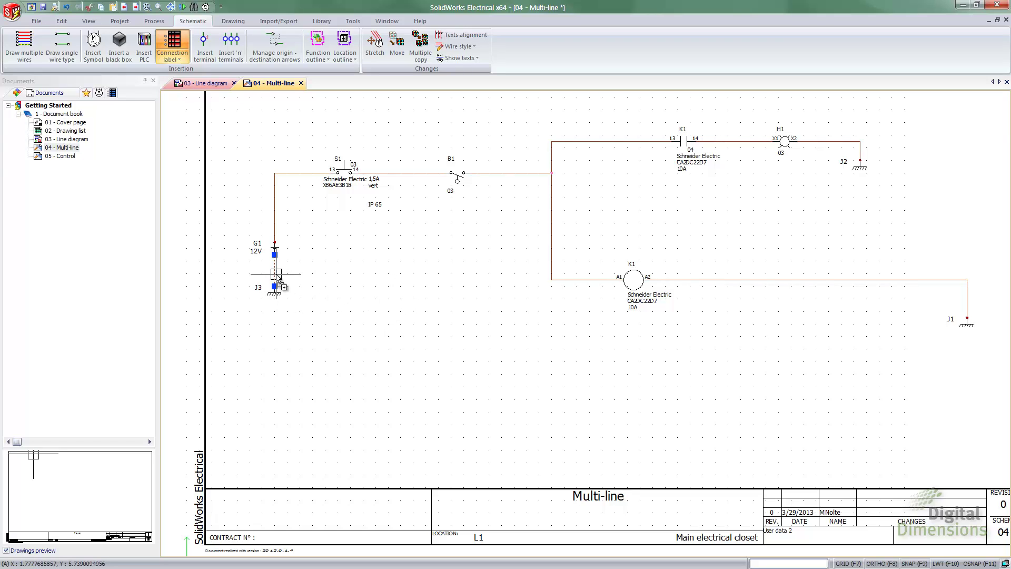
left_click(775, 281, "shift")
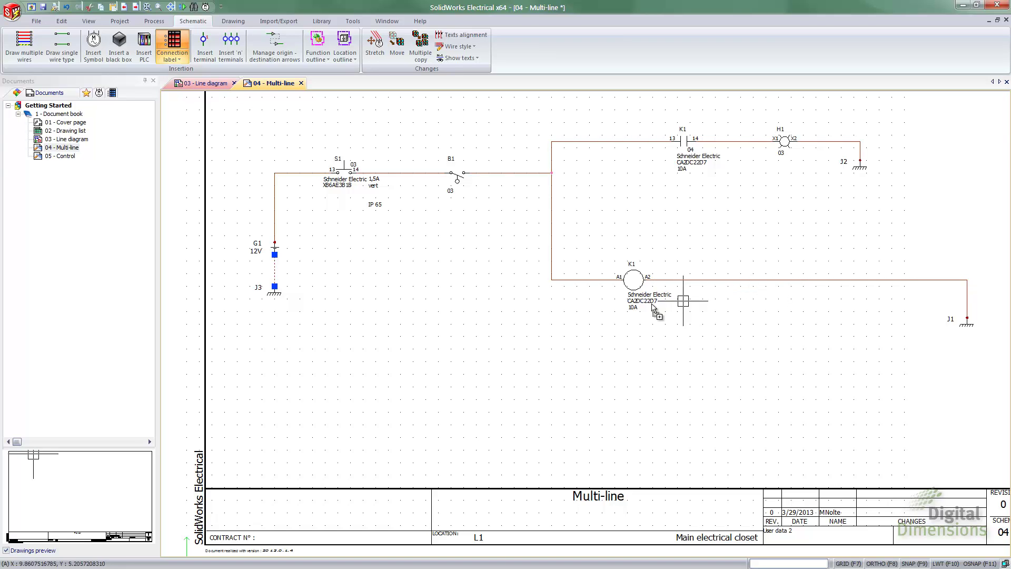
key("Escape")
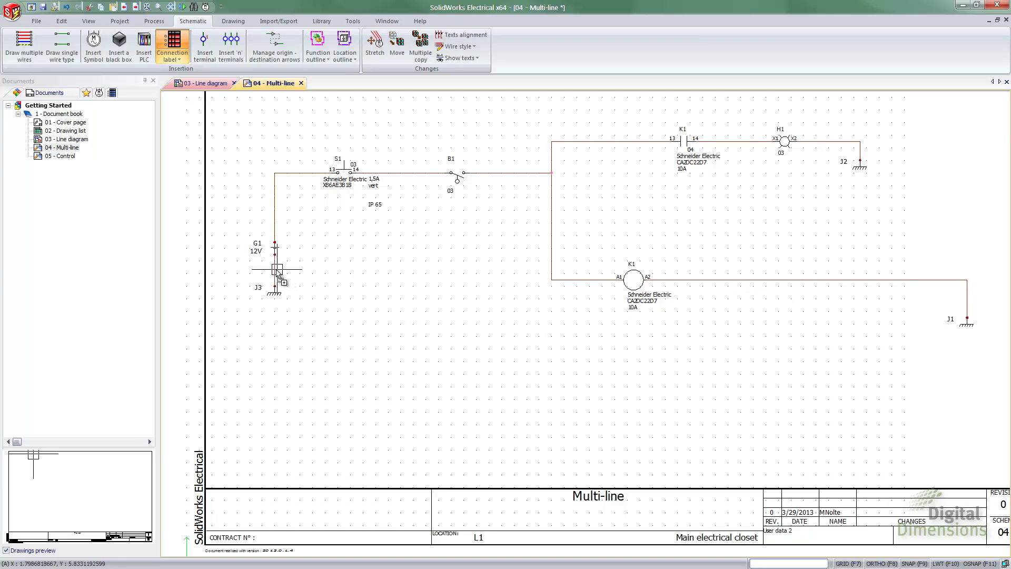
Replace the style of only the wire between battery G1 and ground J3 with the blue N L1 L2 L3 wire style
right_click(274, 270)
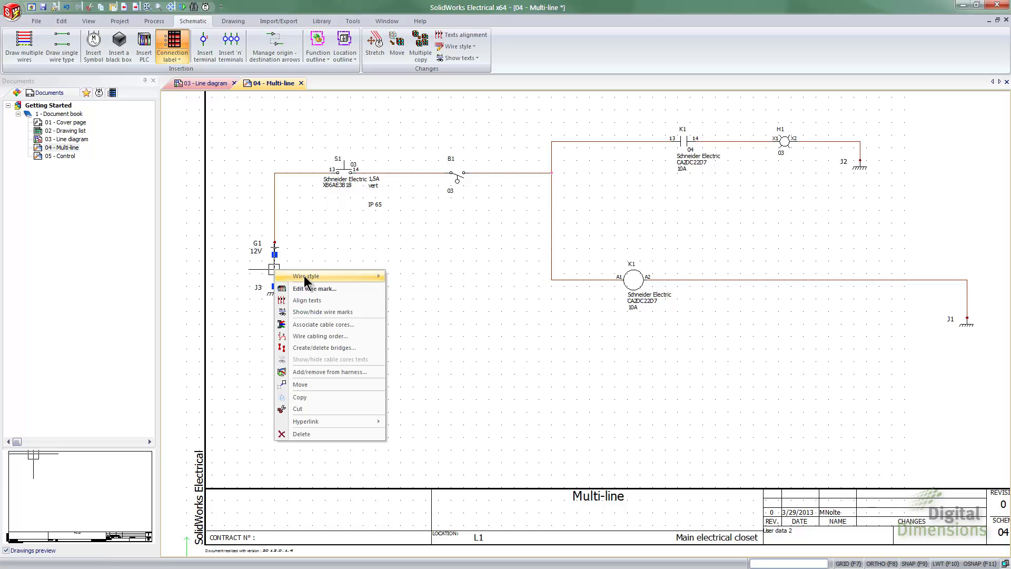
mouse_move(323, 277)
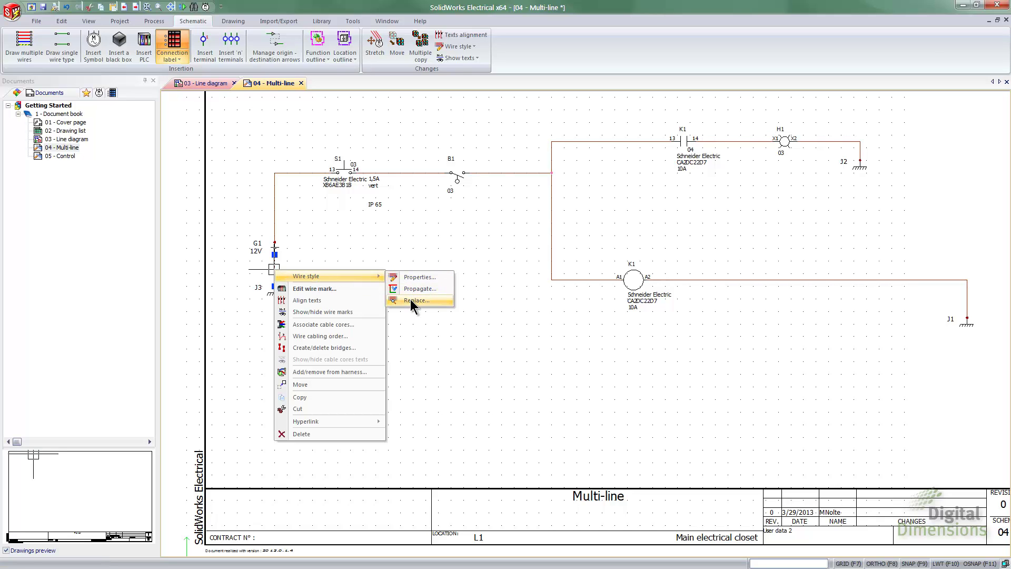
left_click(411, 301)
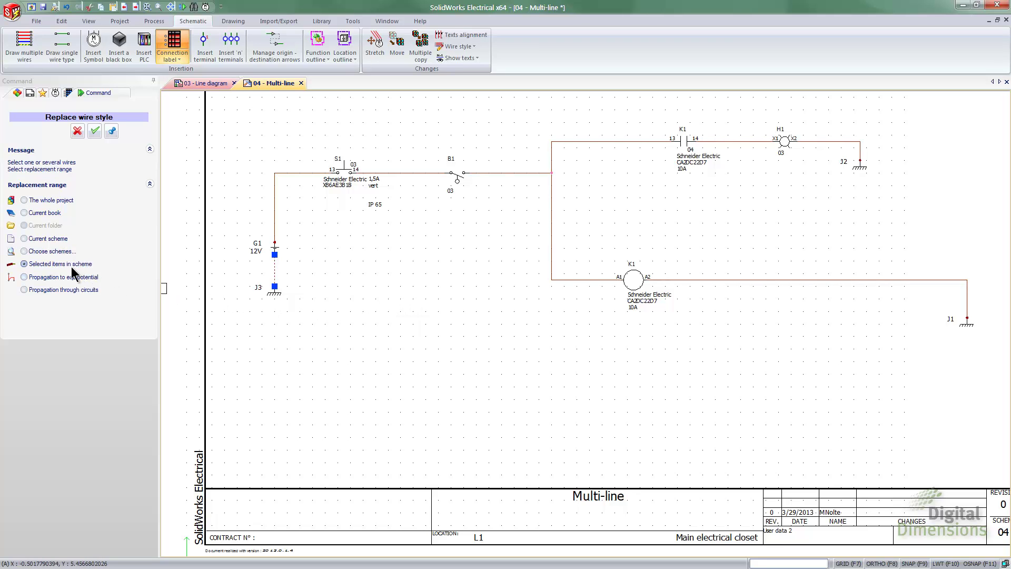
left_click(95, 131)
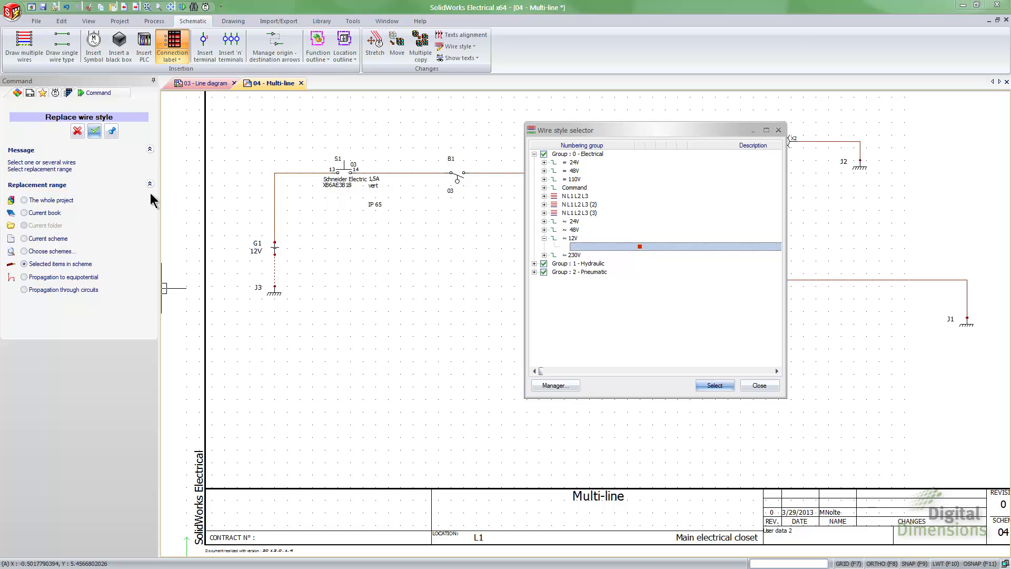
left_click(544, 188)
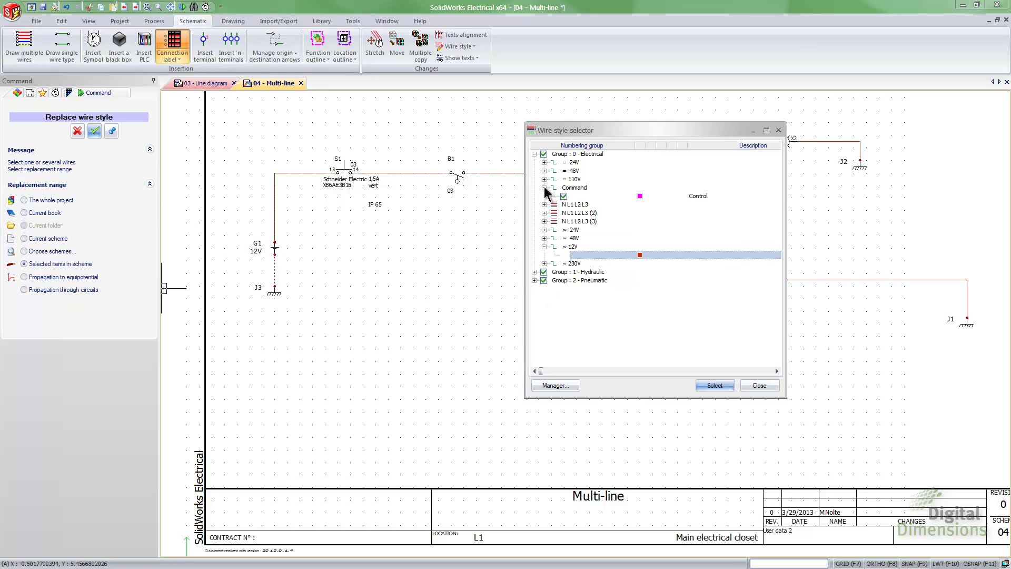
left_click(544, 188)
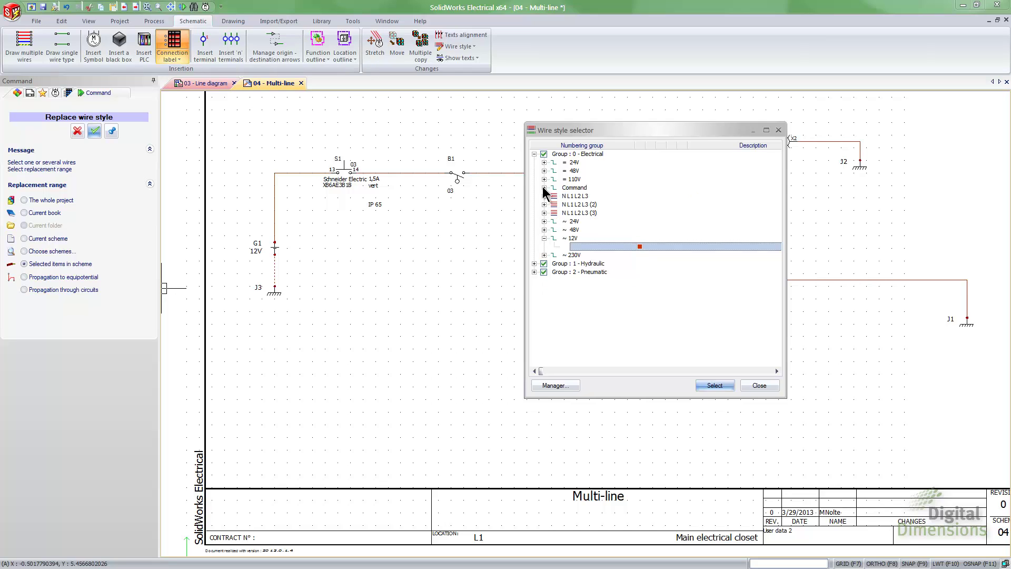
left_click(544, 196)
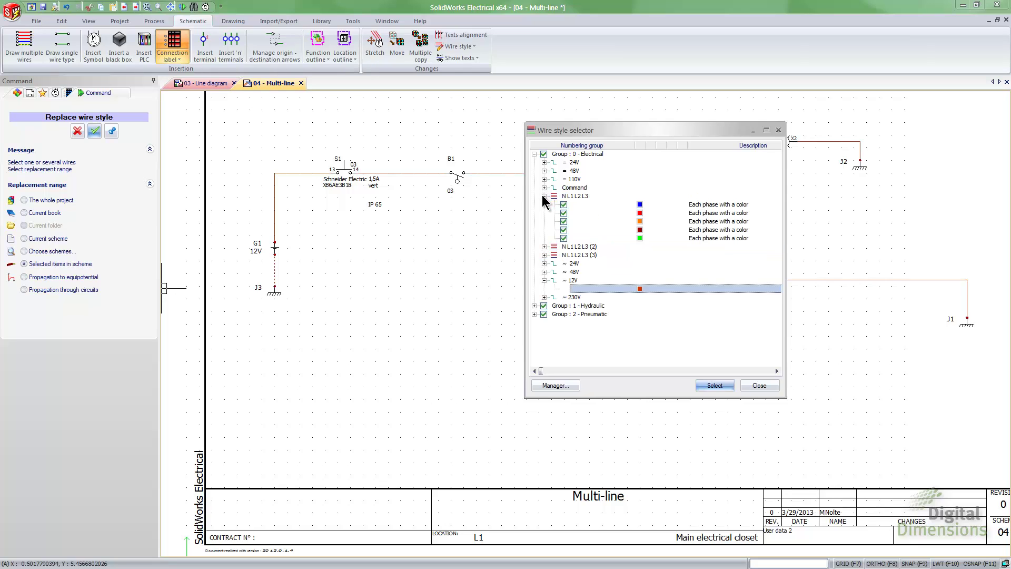
left_click(582, 205)
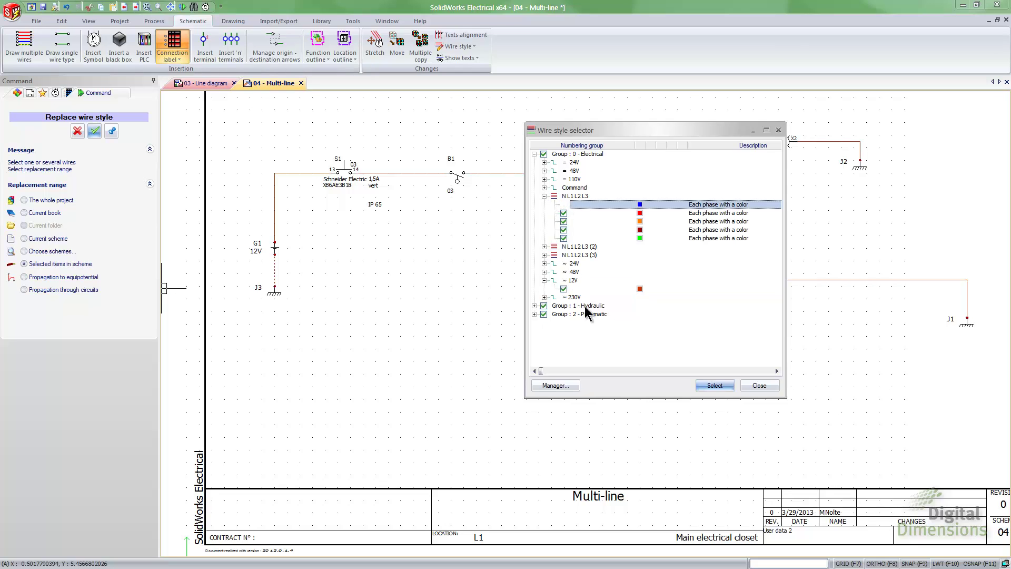
left_click(715, 385)
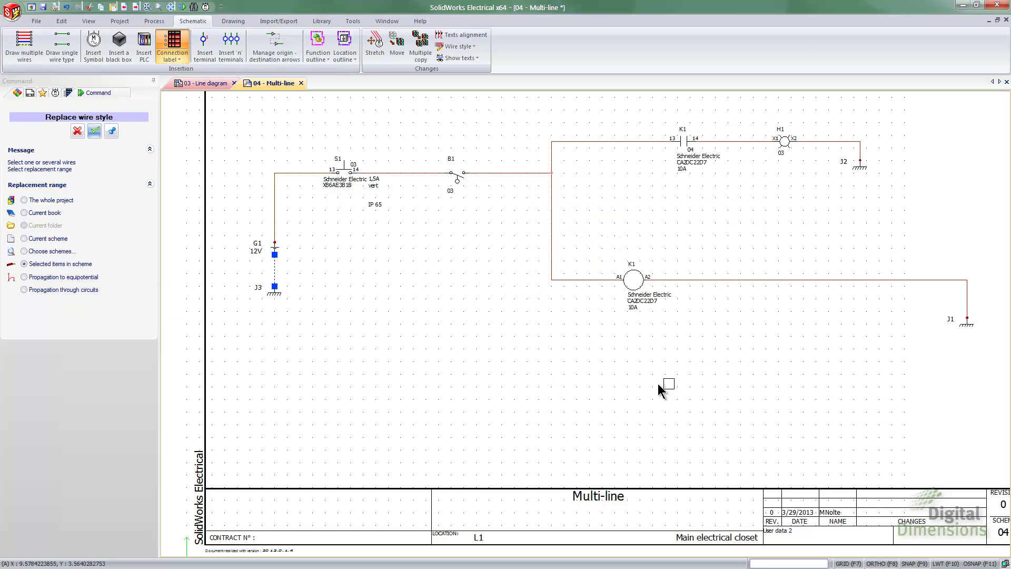
key("Escape")
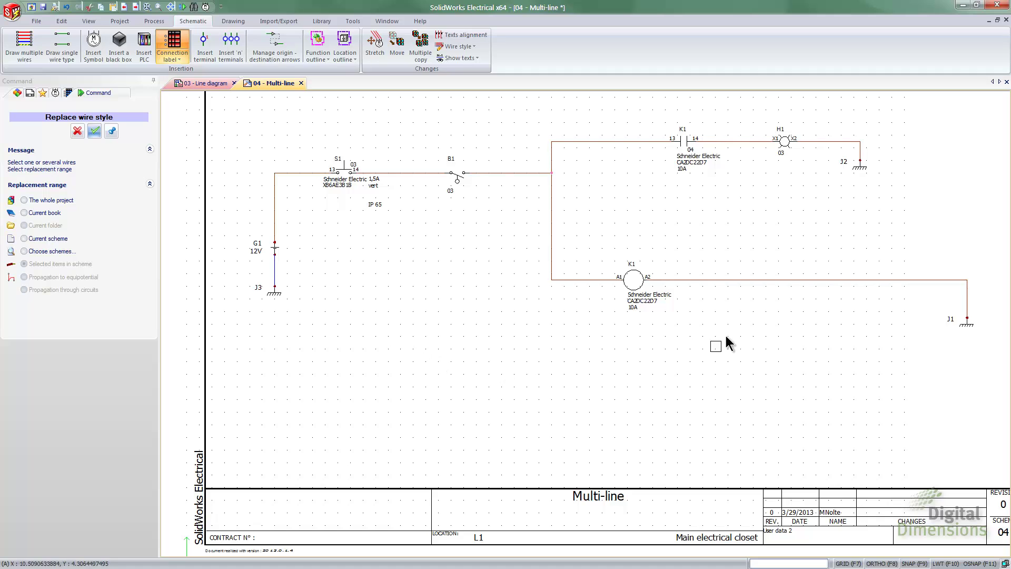
Replace the style of the wire from coil K1's A2 terminal to ground J1 with the blue N L1 L2 L3 style, propagating to the equipotential
left_click(744, 287)
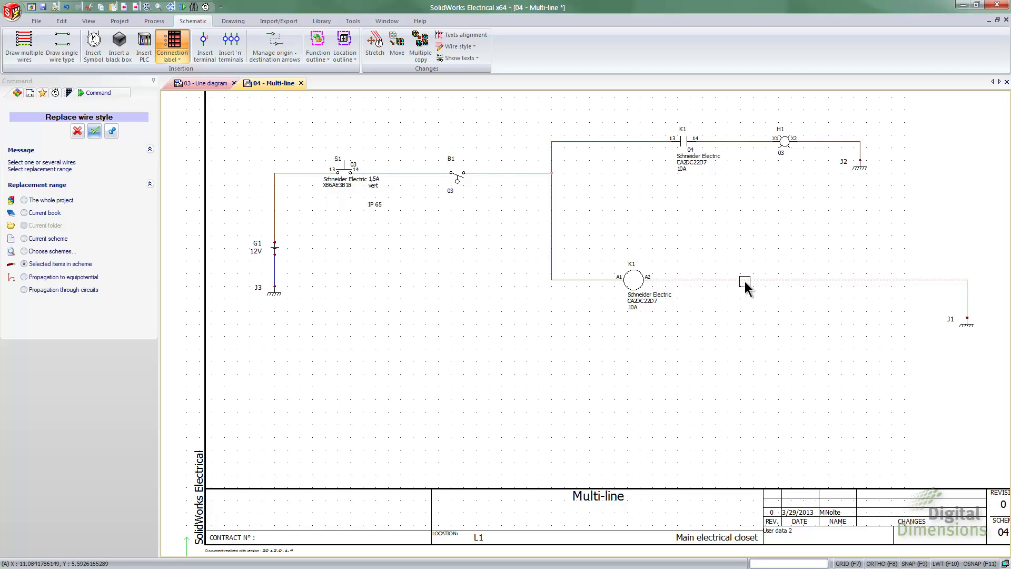
left_click(33, 279)
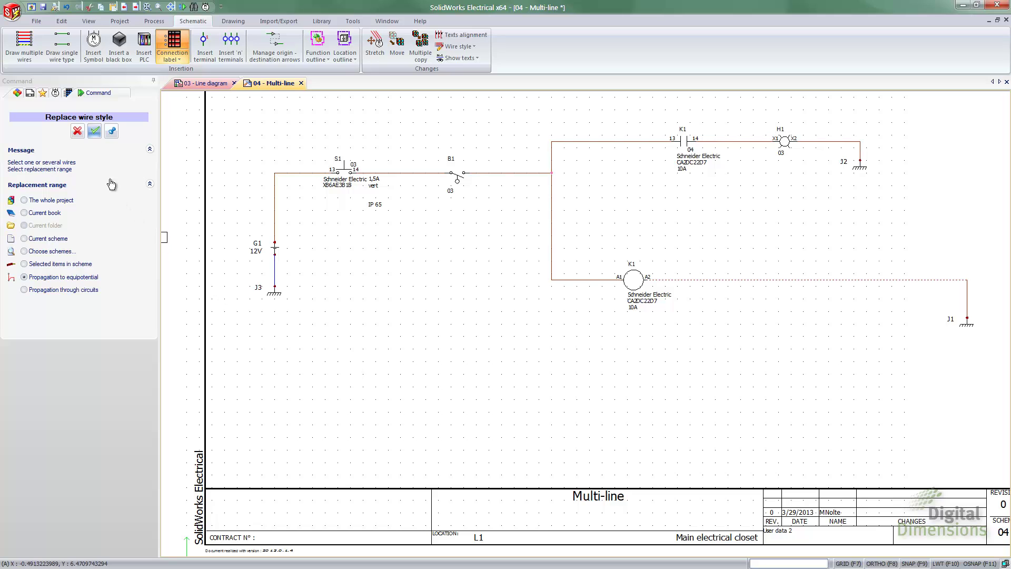
left_click(95, 133)
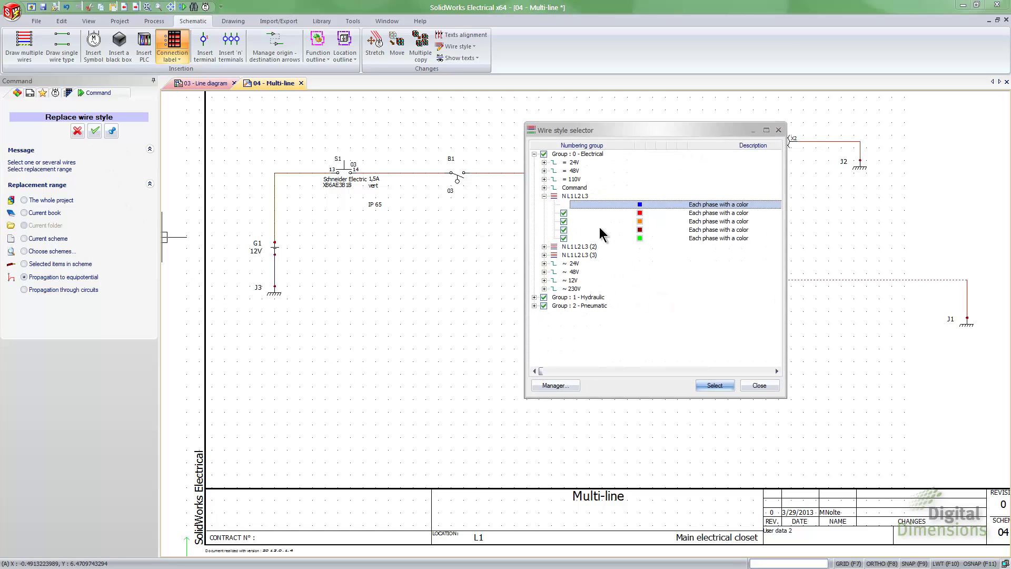
left_click(714, 386)
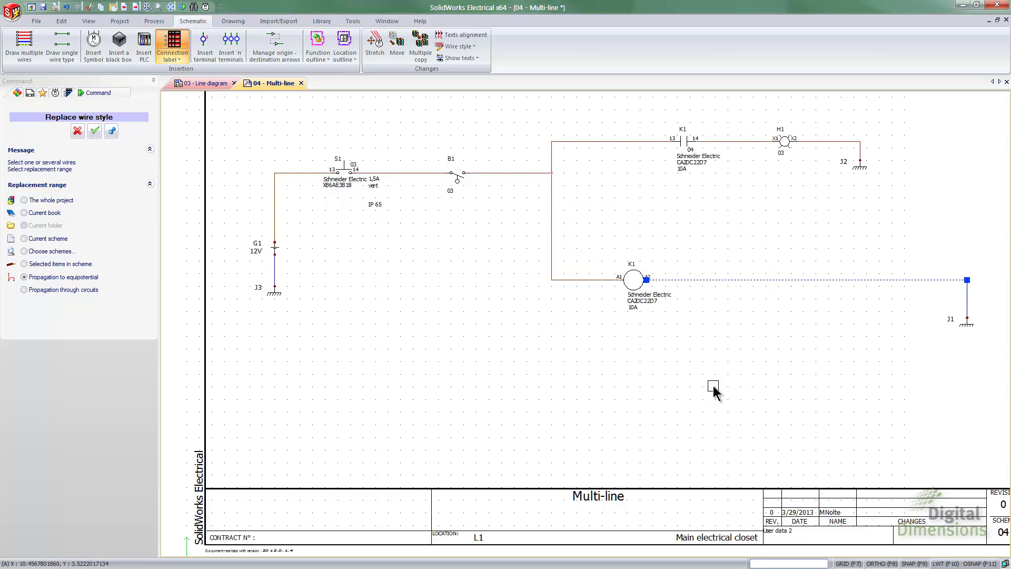
Apply the blue N L1 L2 L3 style to the equipotential between lamp H1 and ground J2, and end the wire style replacement
left_click(829, 141)
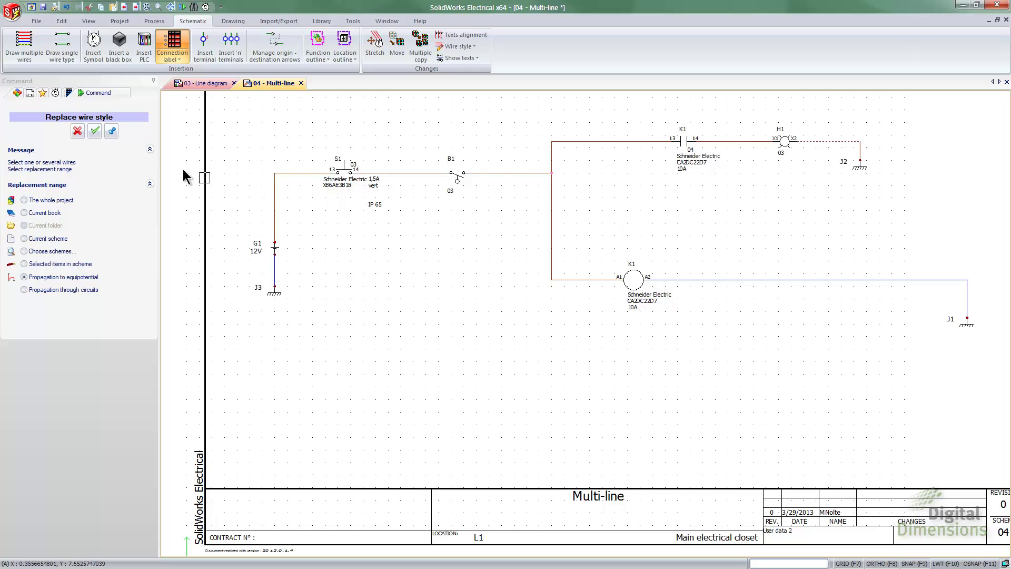
left_click(94, 131)
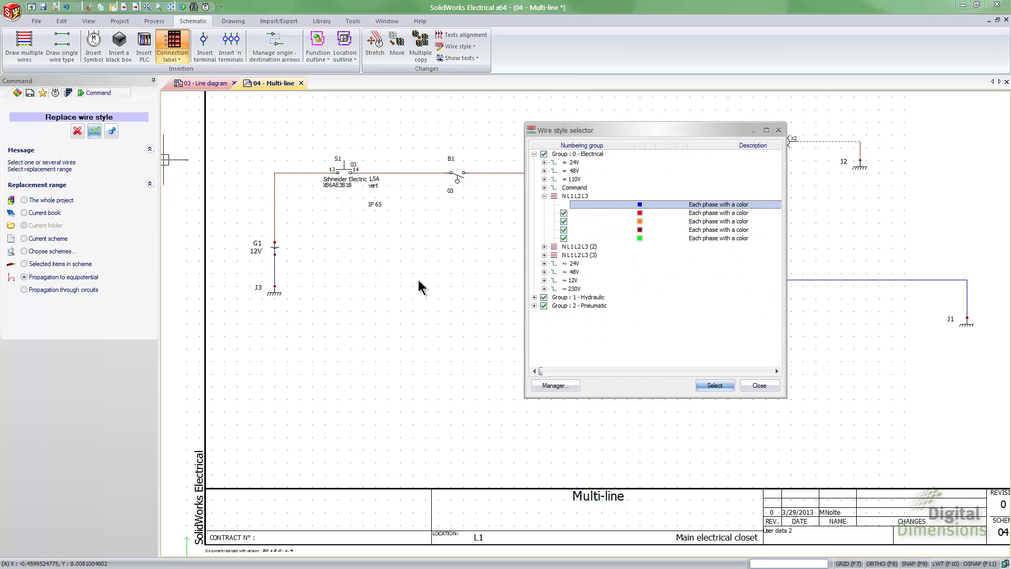
left_click(712, 385)
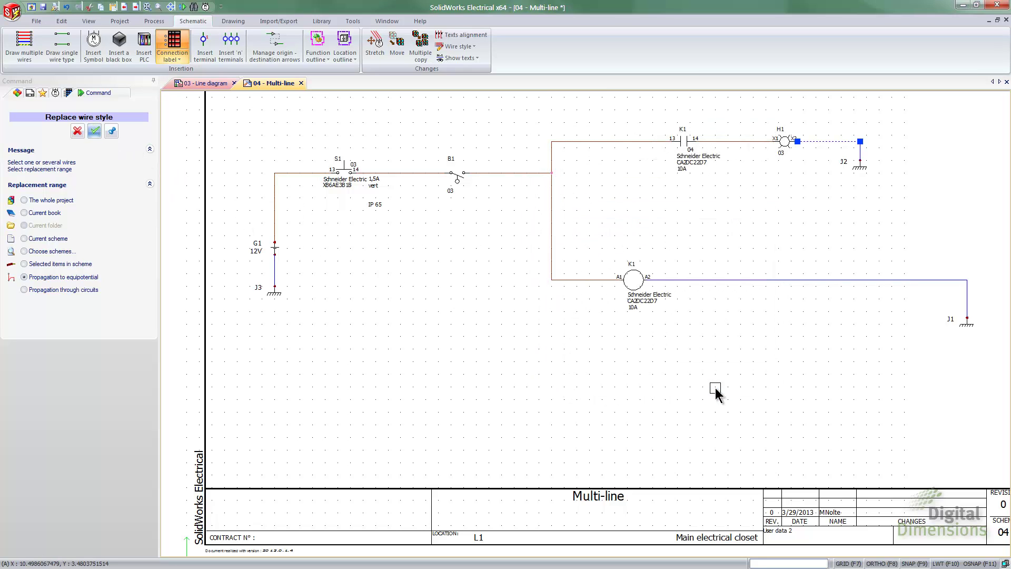
left_click(89, 132)
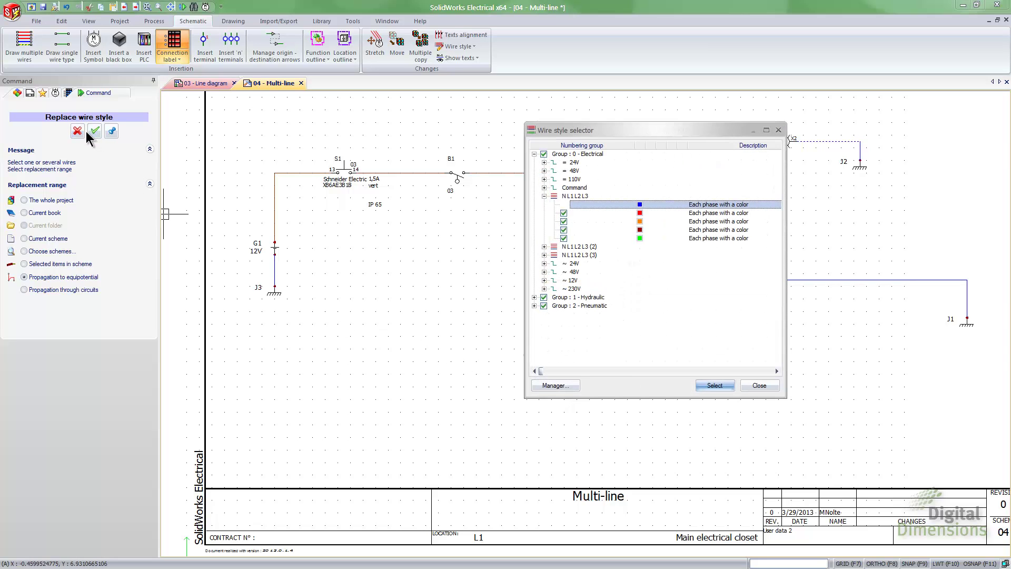
left_click(78, 131)
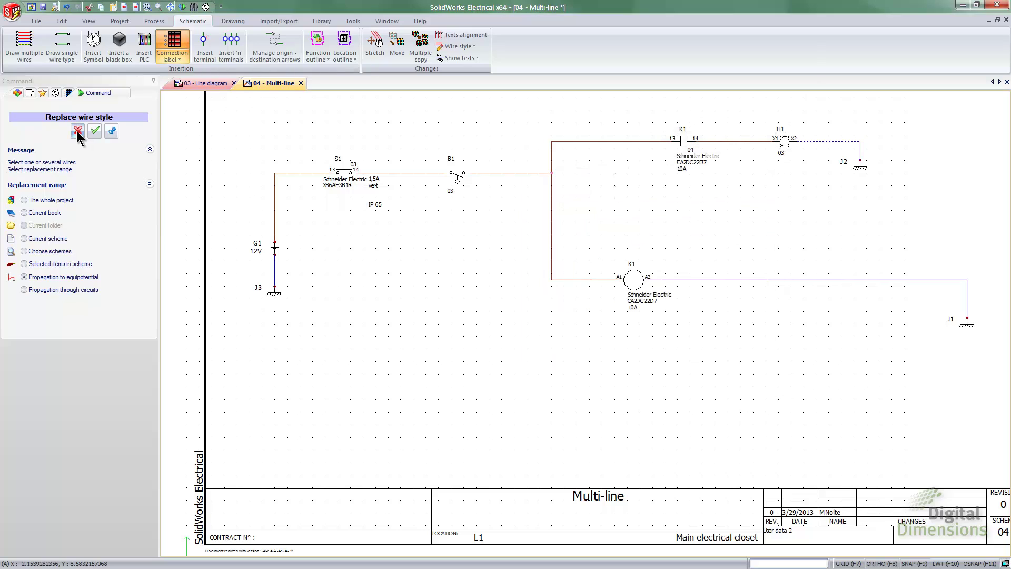
left_click(78, 131)
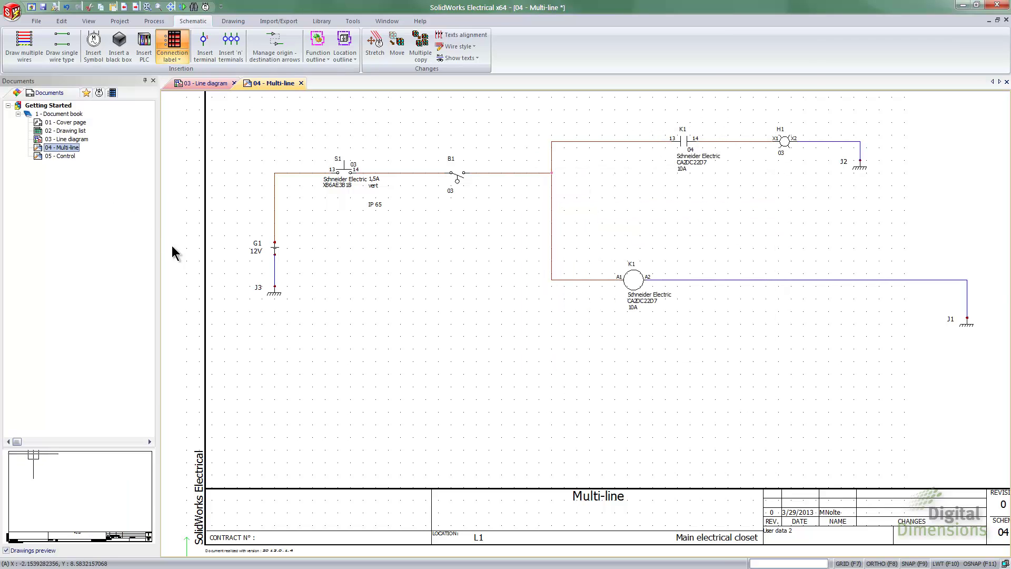
Delete the 05 - Control drawing from the document book and confirm the deletion
middle_click(473, 327)
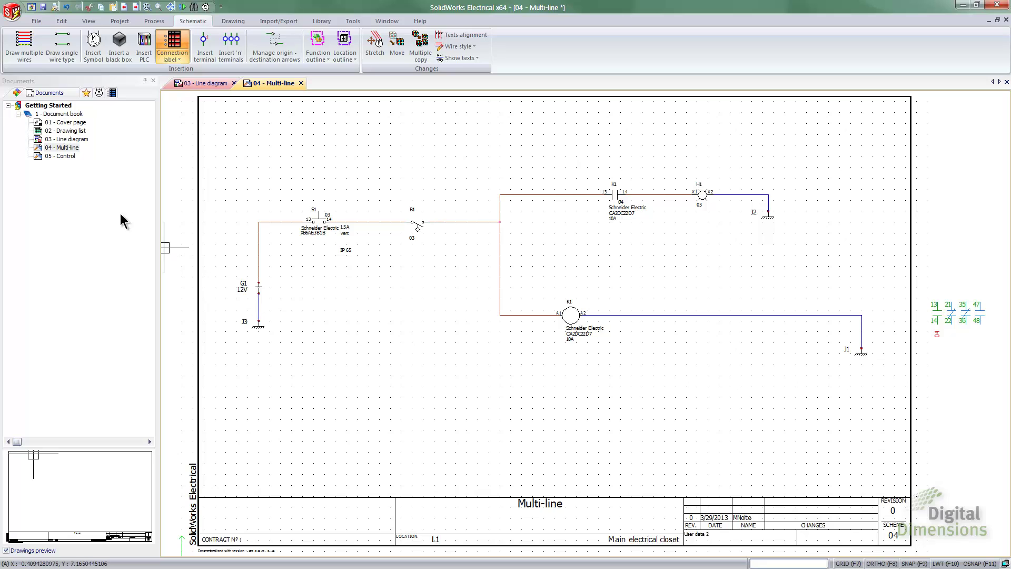
right_click(62, 157)
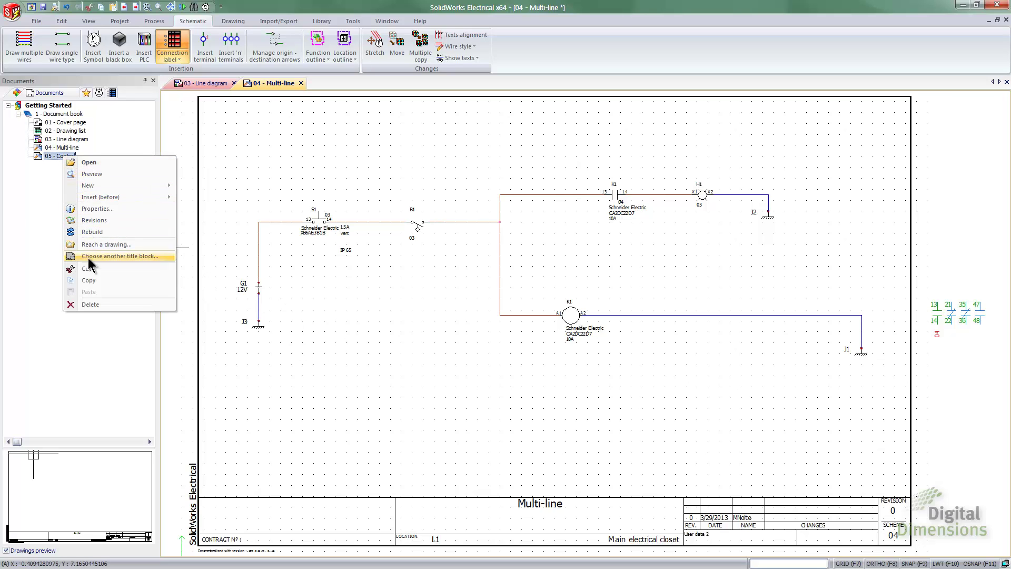
left_click(89, 306)
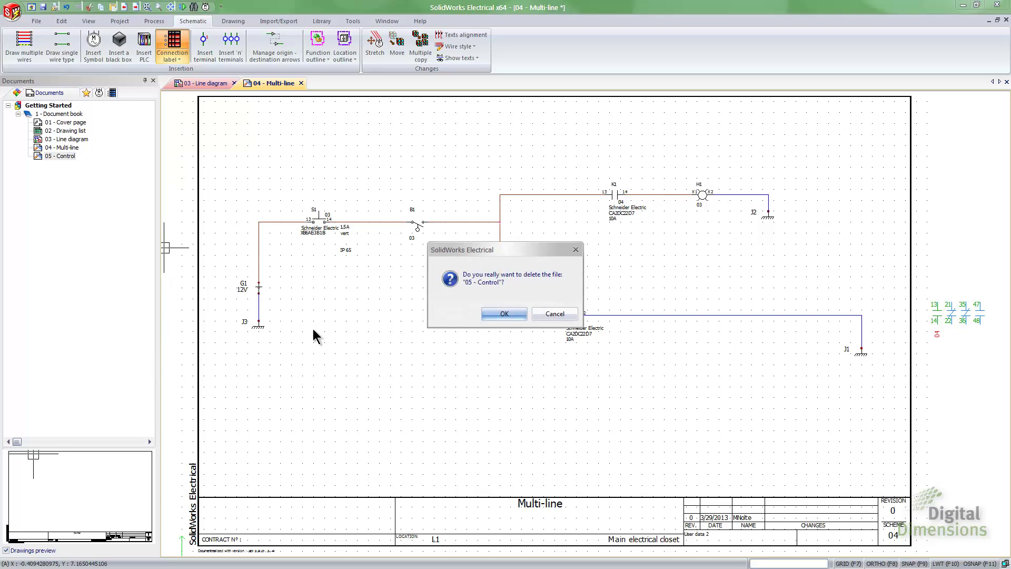
left_click(501, 313)
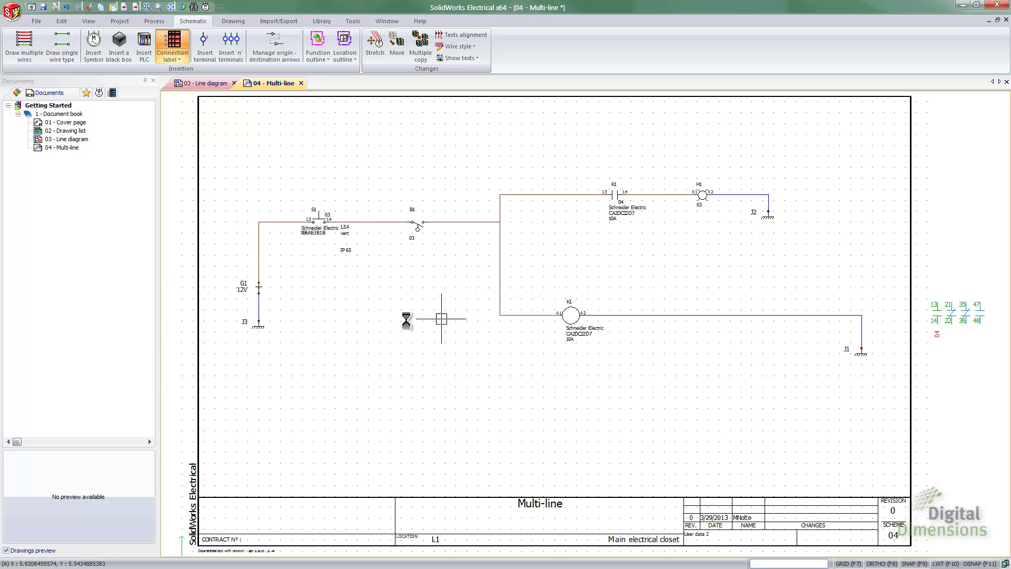
right_click(58, 114)
mouse_move(112, 123)
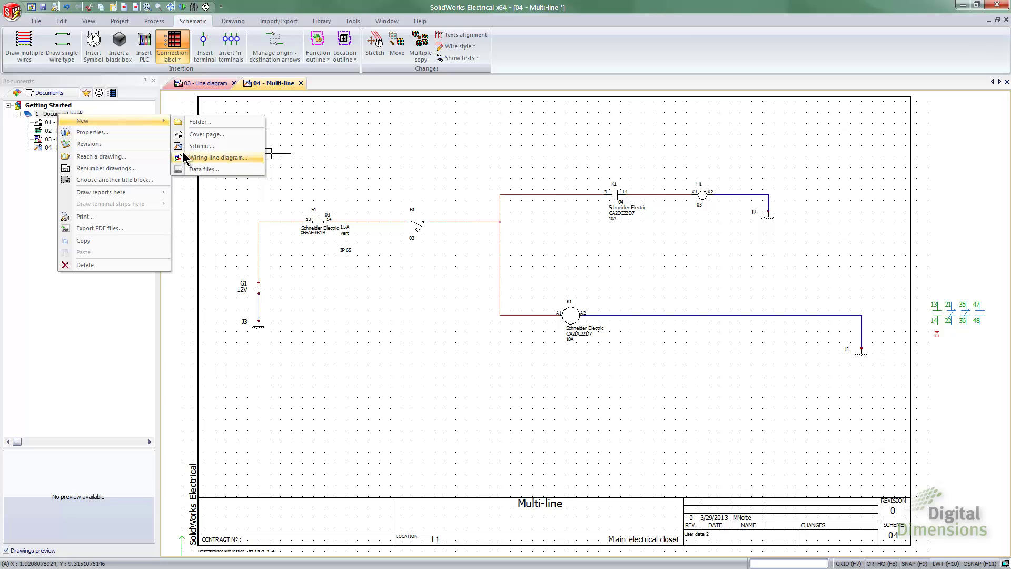
left_click(308, 140)
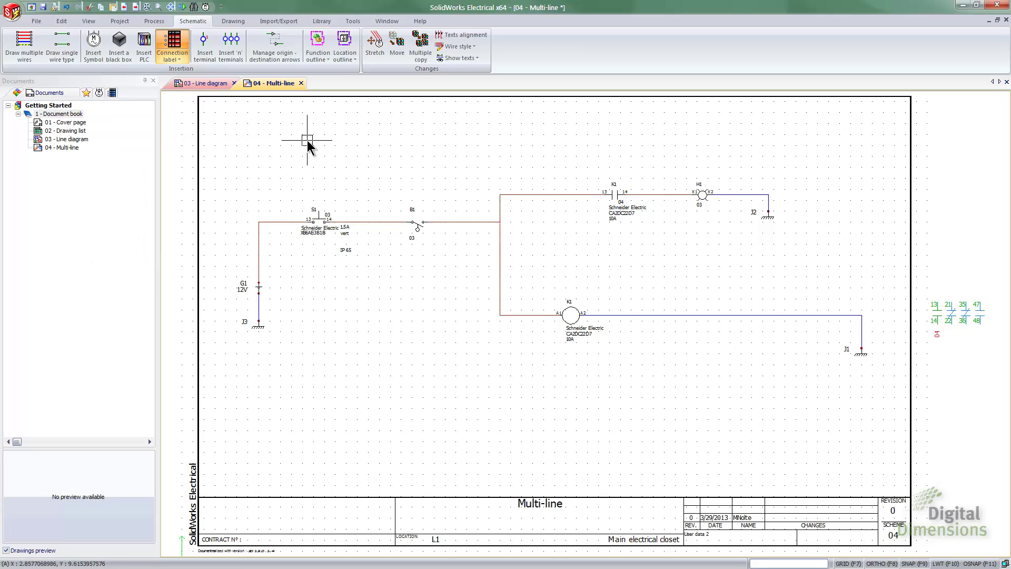
Close the 04 - Multi-line and 03 - Line diagram drawings and the Getting Started project
left_click(301, 83)
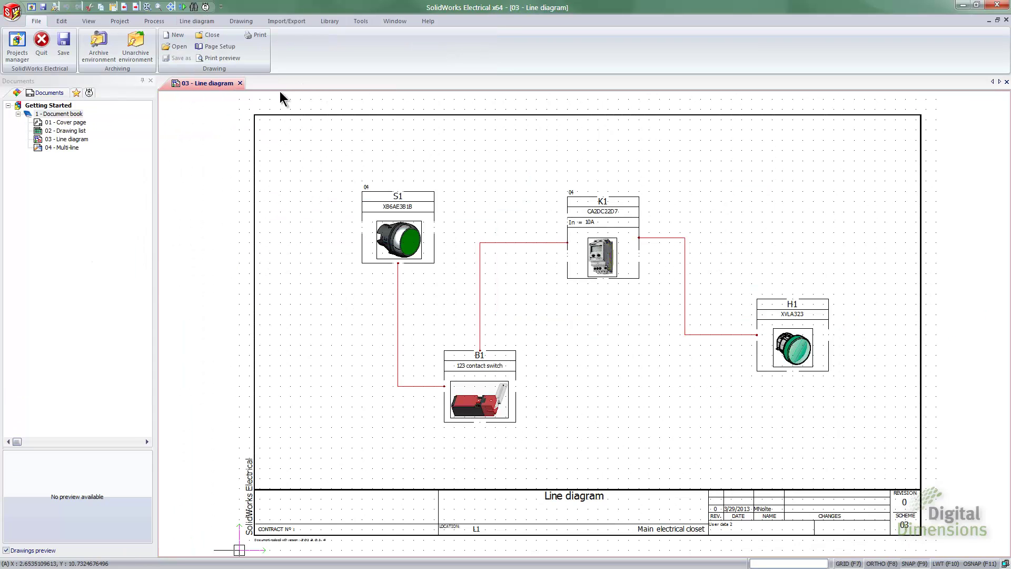
left_click(240, 83)
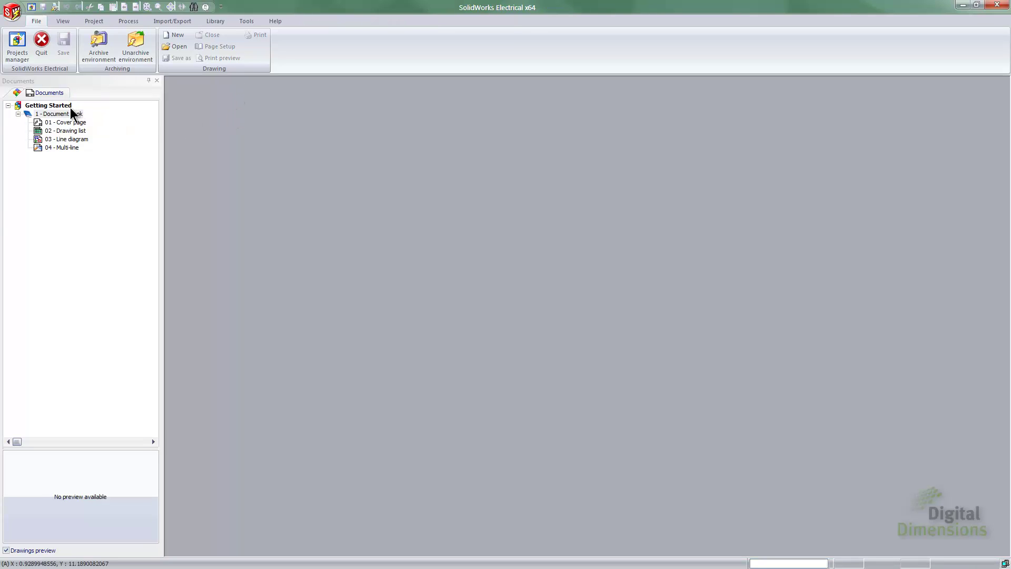
right_click(53, 106)
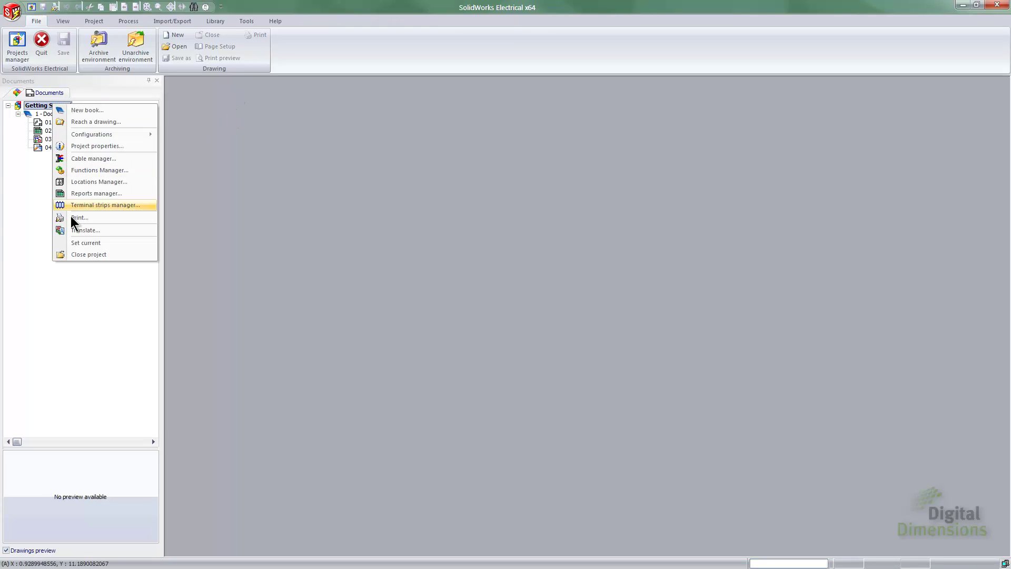
left_click(82, 255)
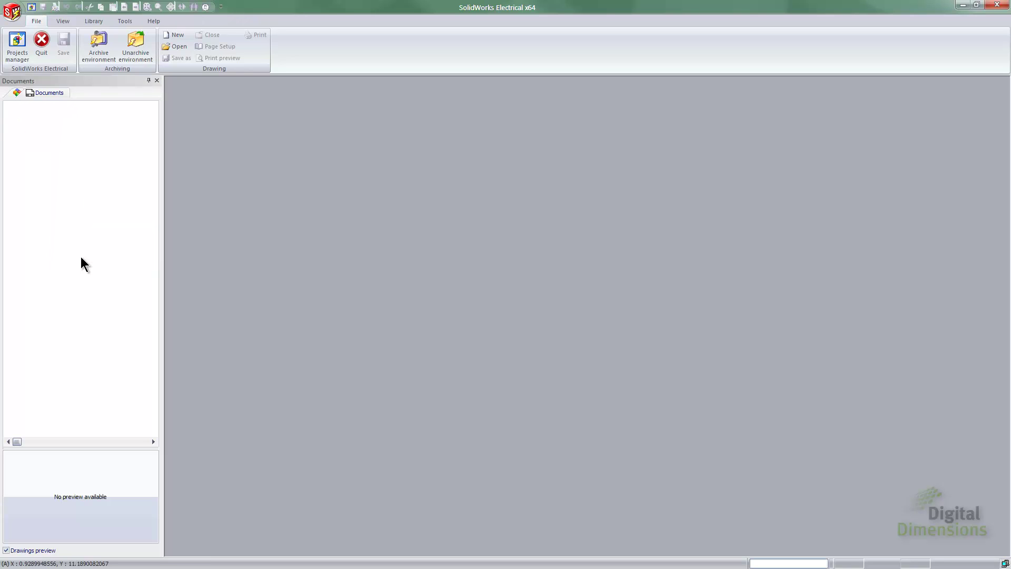
Reopen the Getting Started project from the recent projects in the Projects Manager
left_click(21, 55)
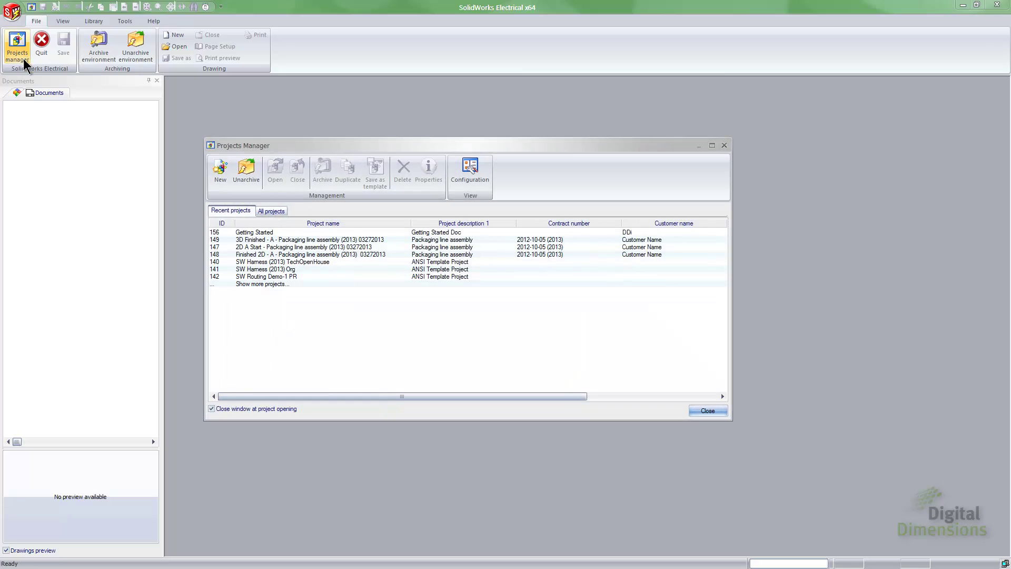
left_click(253, 232)
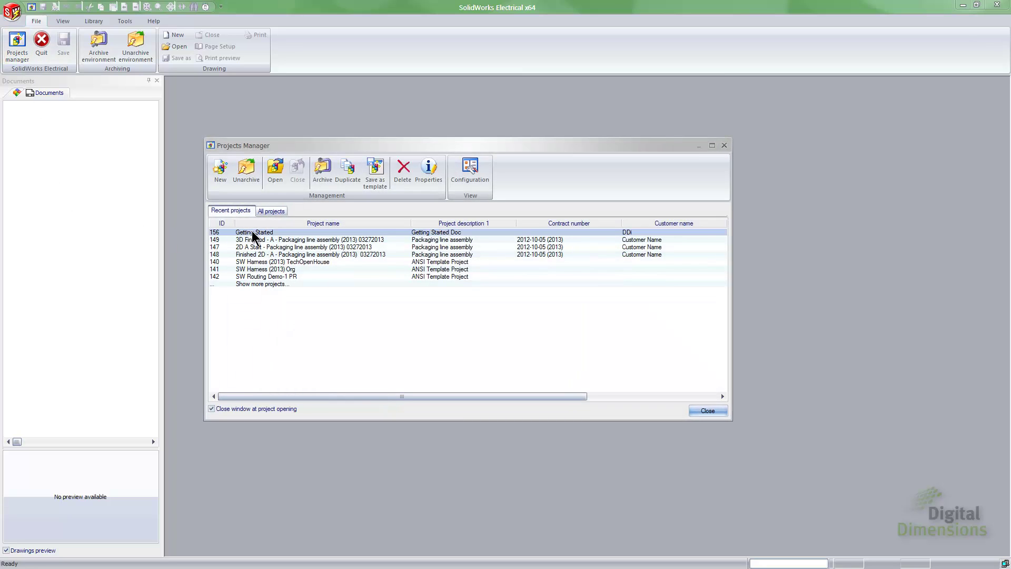
double_click(265, 232)
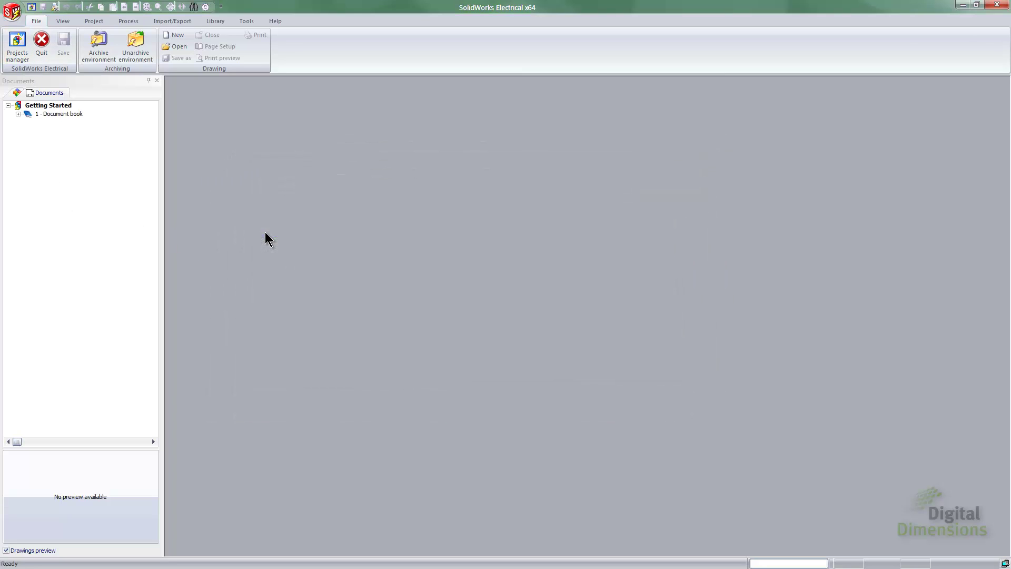
Expand the project's document book and open the 03 - Line diagram and 04 - Multi-line drawings for review
left_click(18, 113)
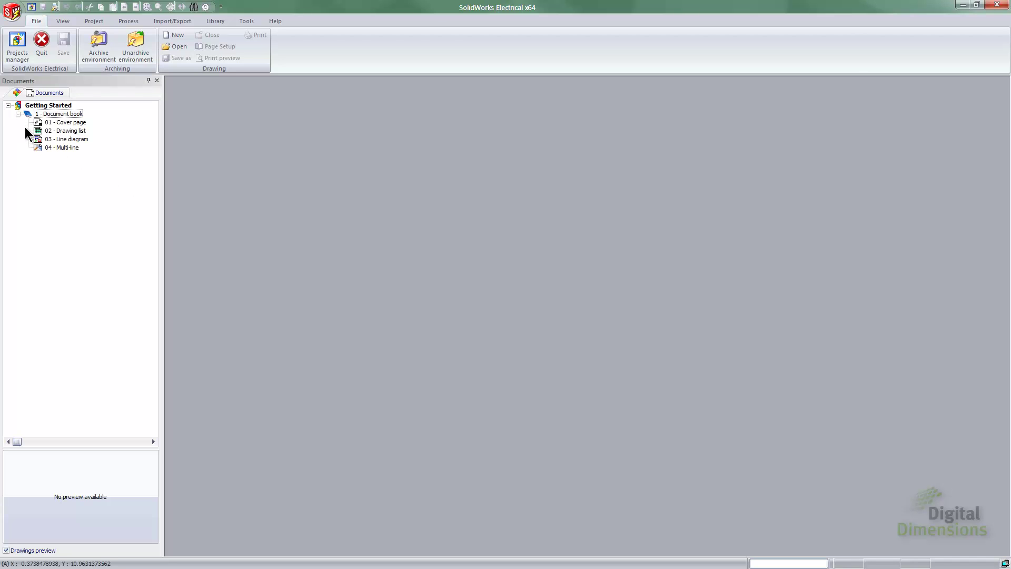
double_click(67, 138)
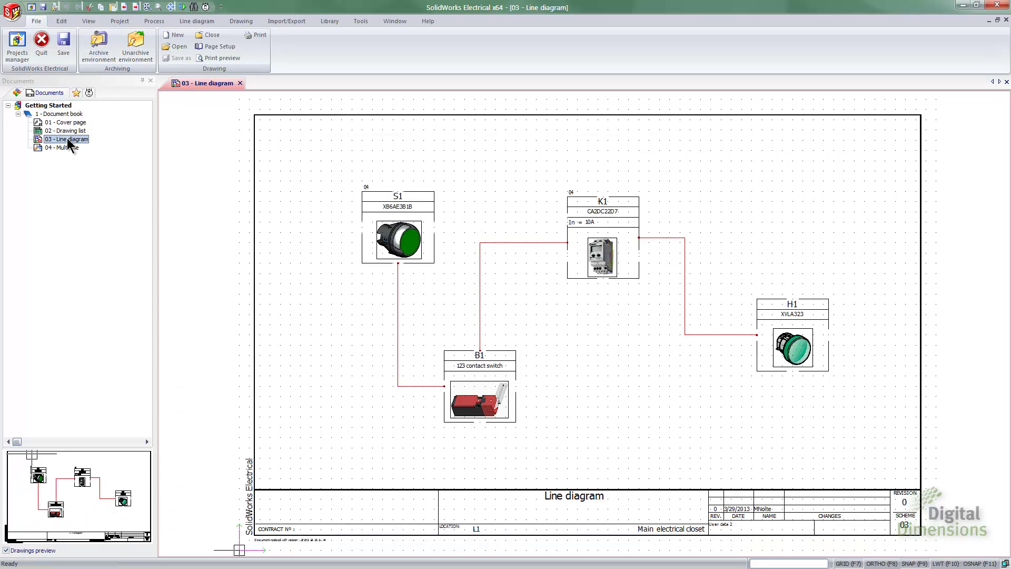
double_click(61, 147)
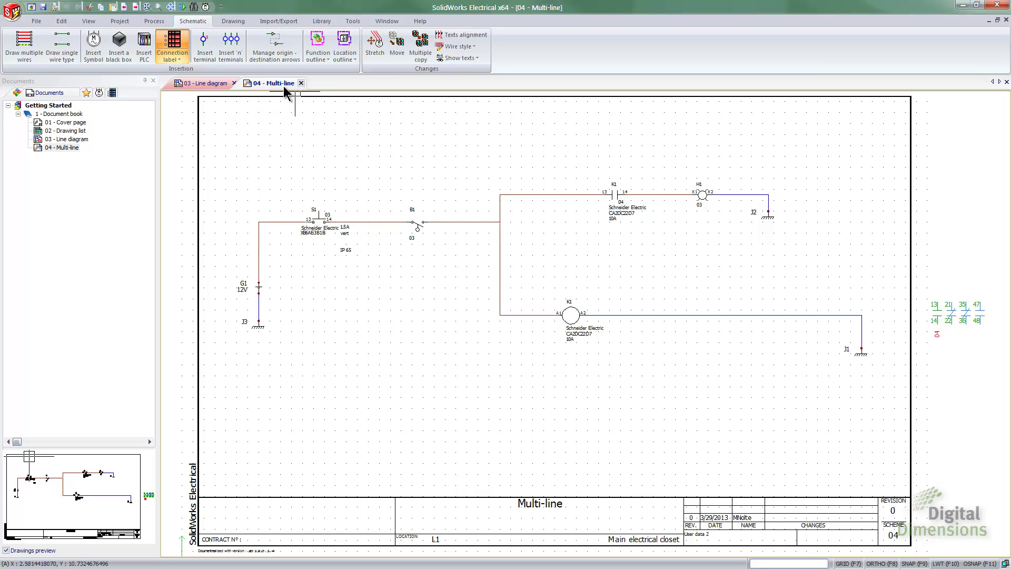
Close both open drawings, 04 - Multi-line and 03 - Line diagram, and close the Getting Started project
left_click(301, 83)
left_click(240, 83)
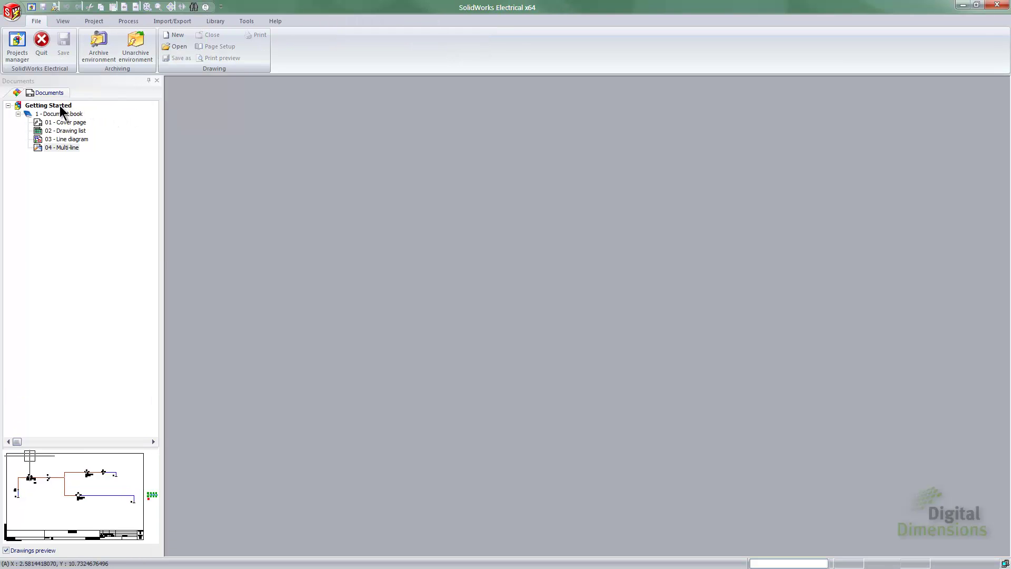
right_click(59, 105)
left_click(91, 253)
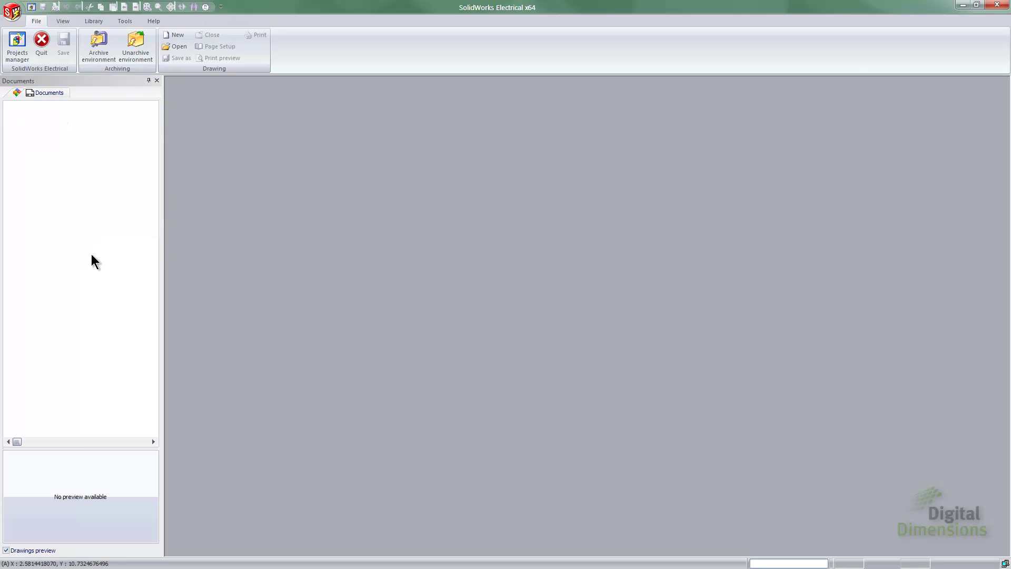